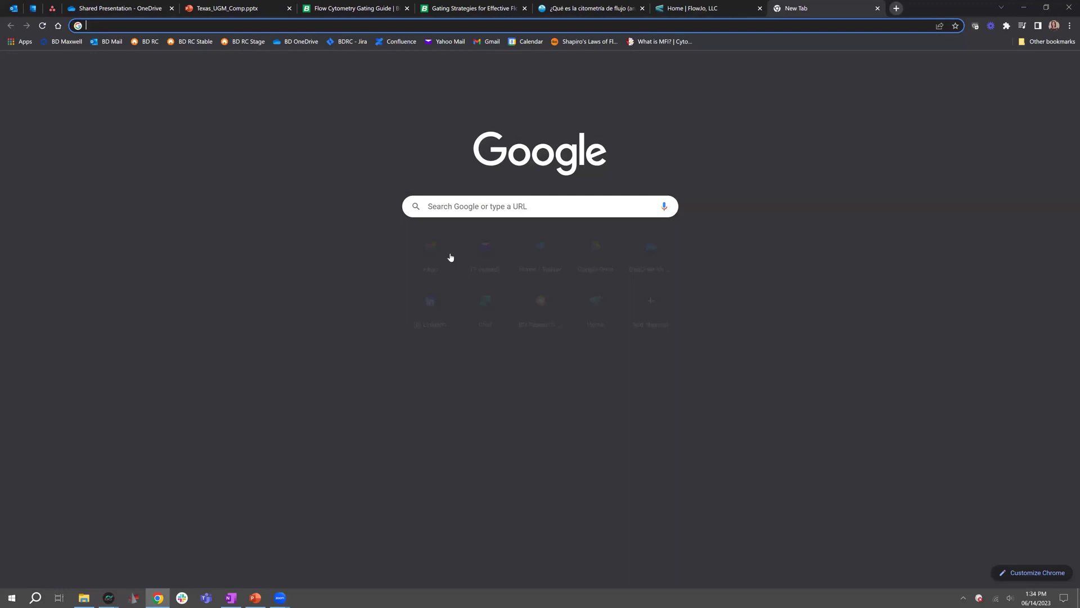
Step: Open the FlowJo website at flowjo.com in the new browser tab
left_click(258, 26)
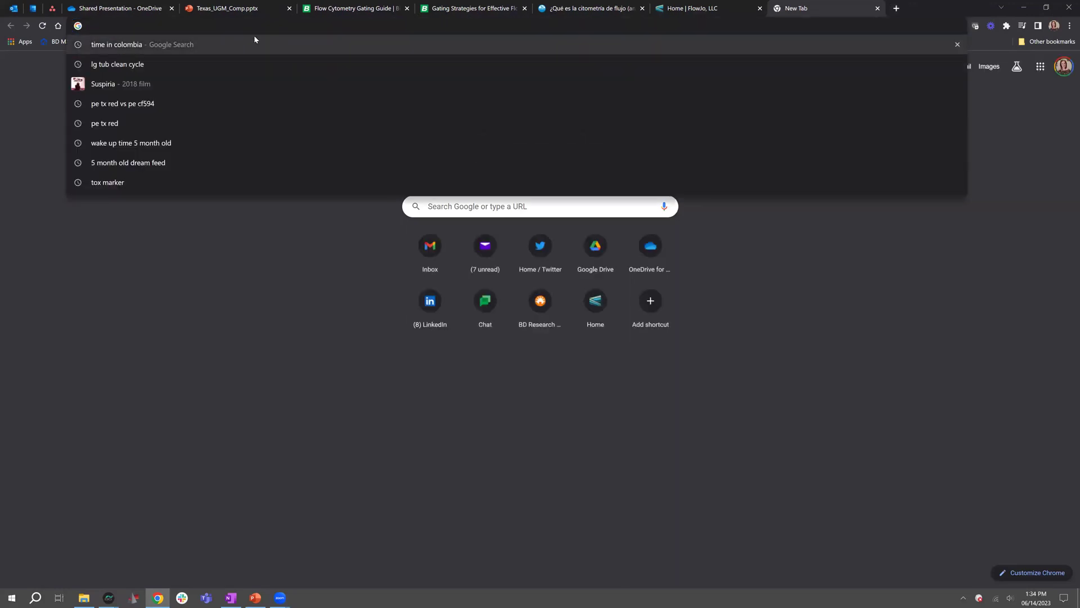
type("flowjo")
key("Return")
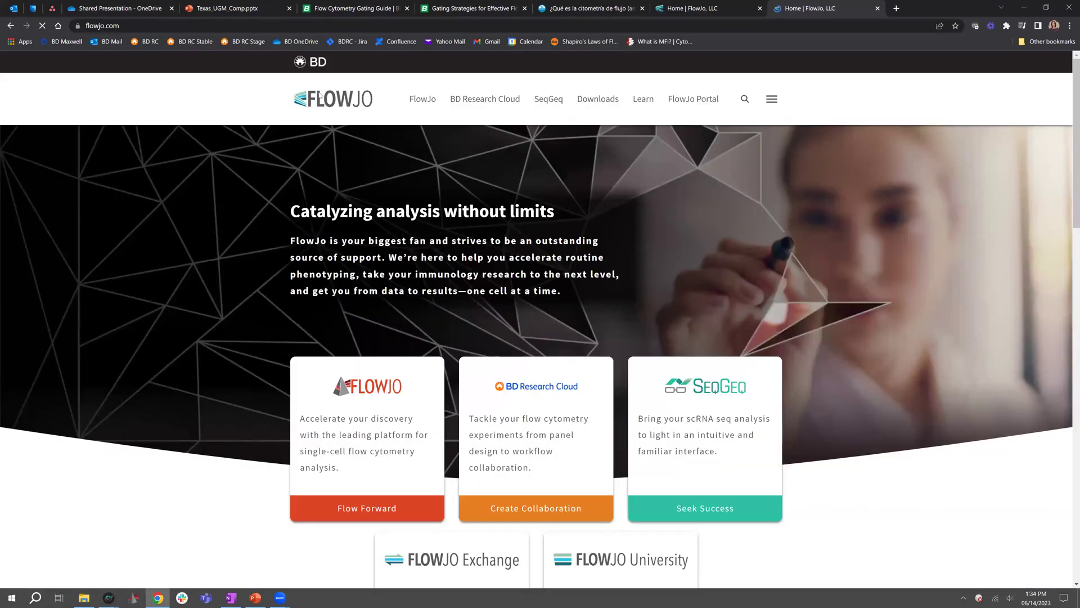
Step: Open the SeqGeq download page on the FlowJo site and review the installer options and release highlights
mouse_move(599, 102)
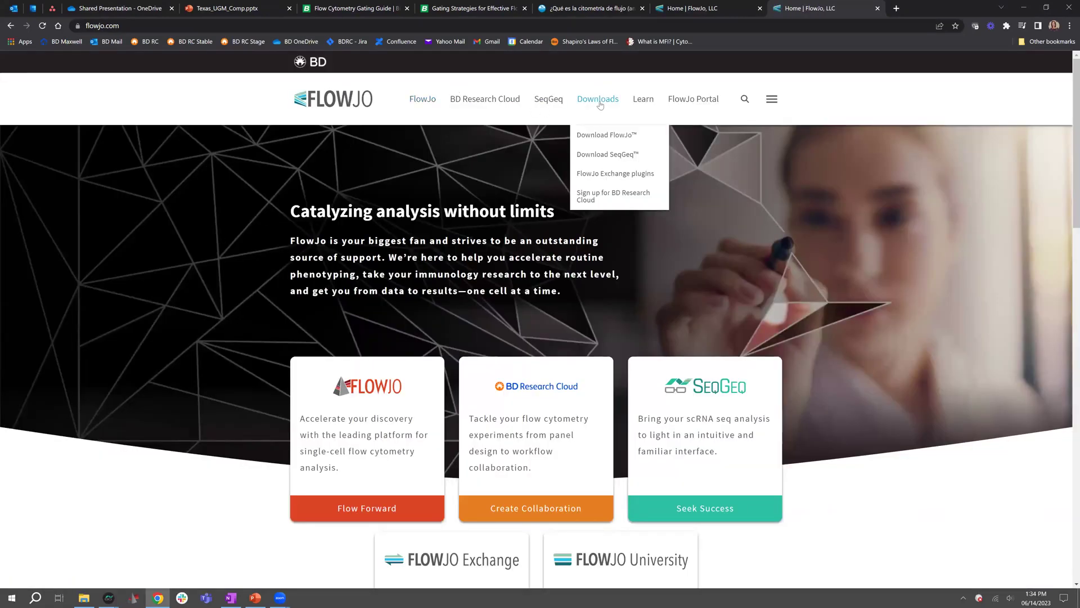
left_click(613, 154)
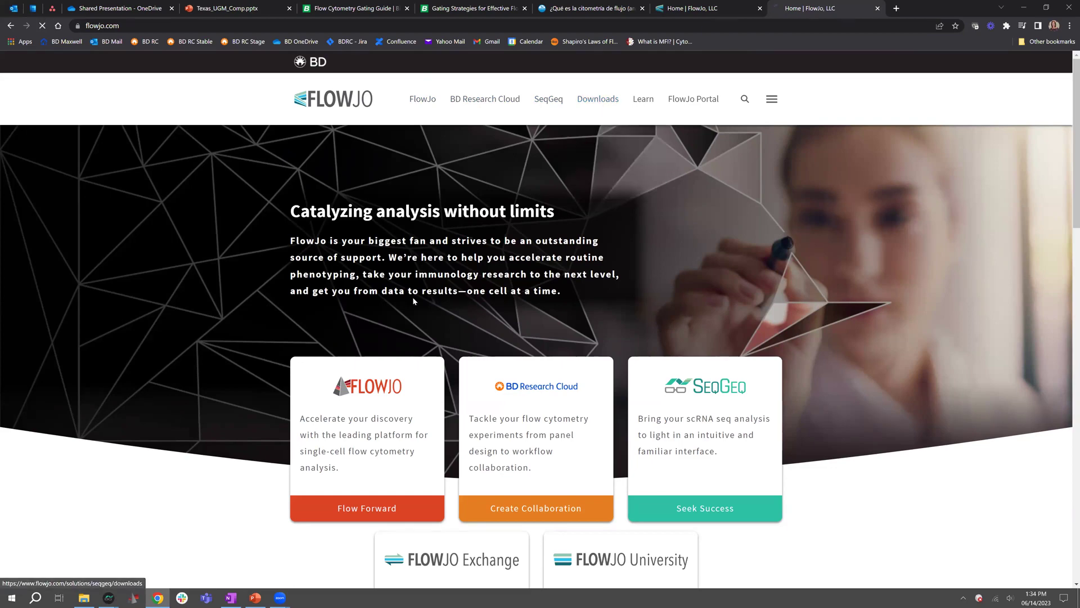
scroll(120, 342, "down", 1)
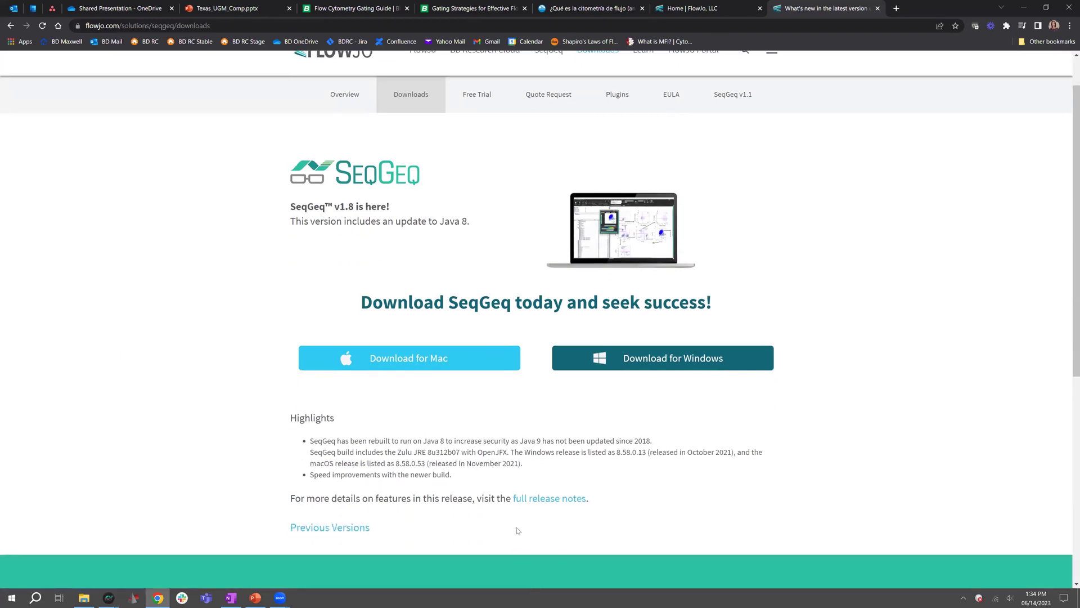
scroll(707, 187, "up", 1)
Step: Open the Webinars page and look through the upcoming sessions down to the recorded webinars section
mouse_move(652, 106)
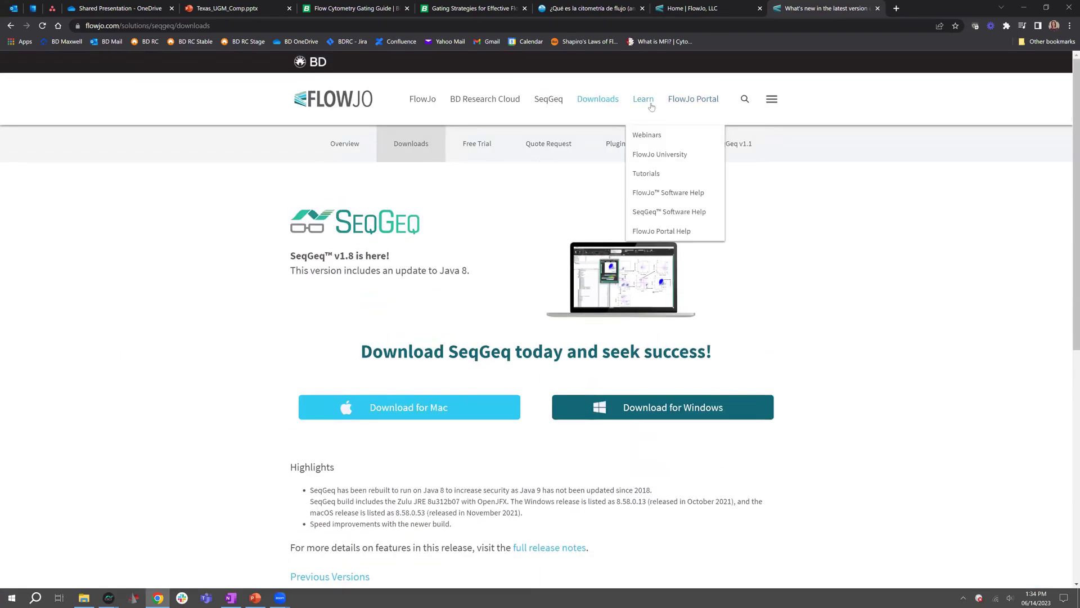
left_click(646, 136)
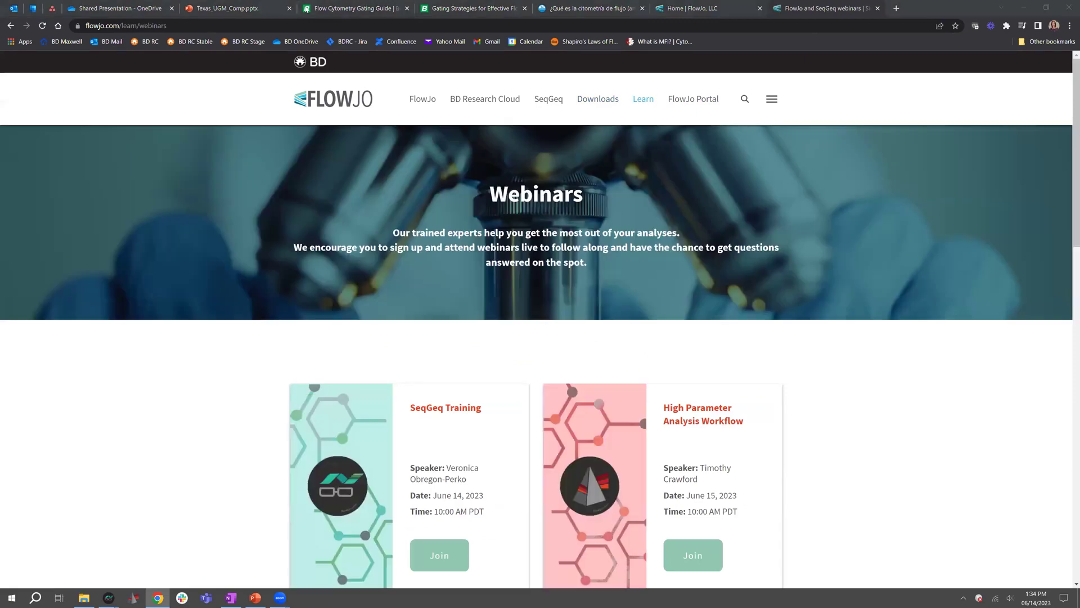
scroll(427, 364, "down", 3)
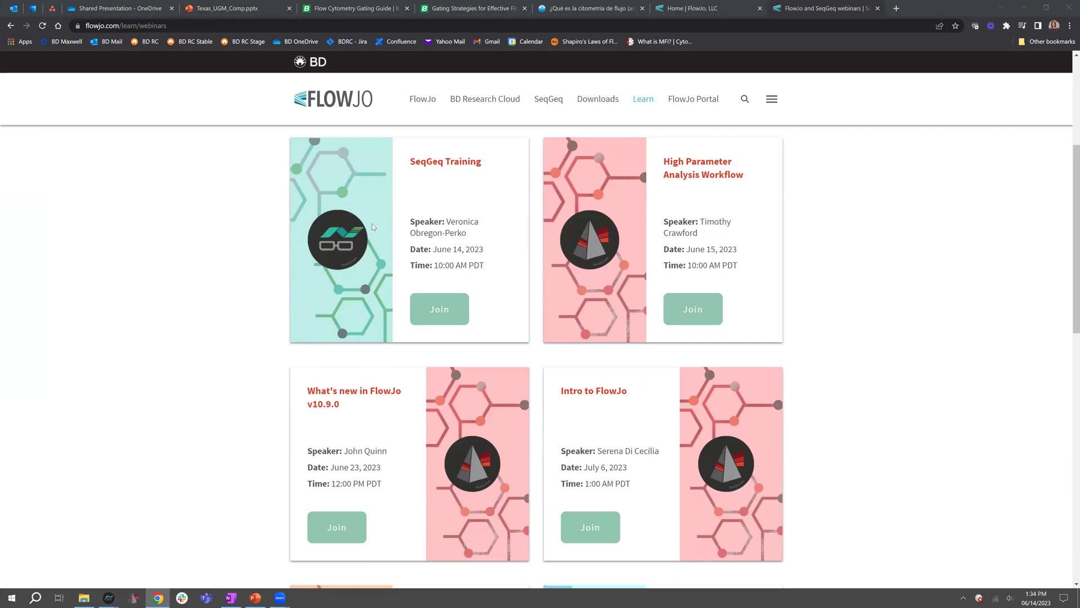
scroll(394, 247, "down", 8)
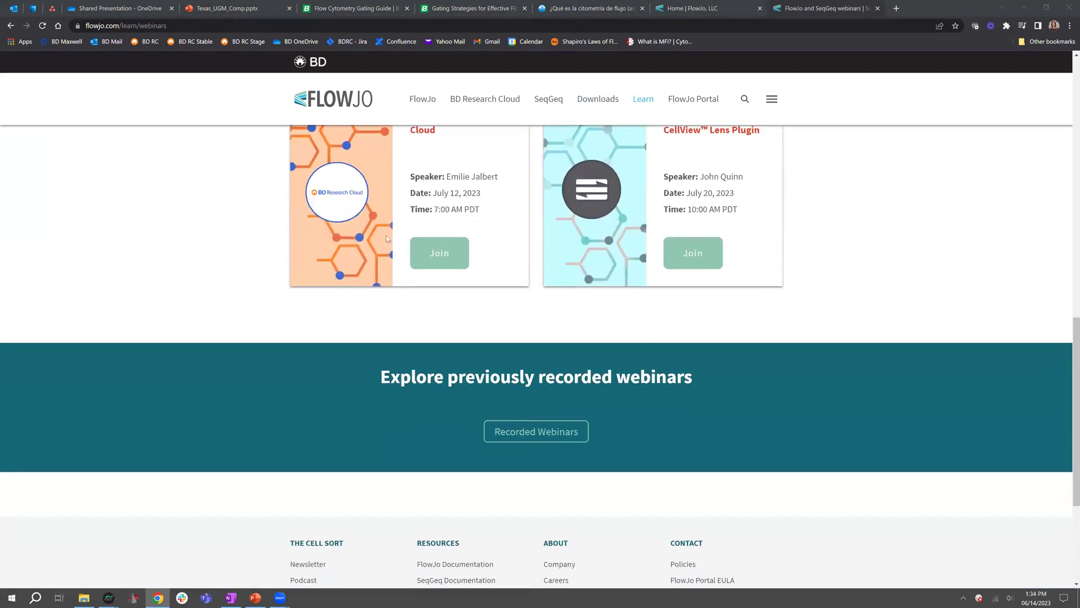
Step: Open the Recorded Webinars page and look through the list for Intro to SeqGeq recordings
left_click(535, 441)
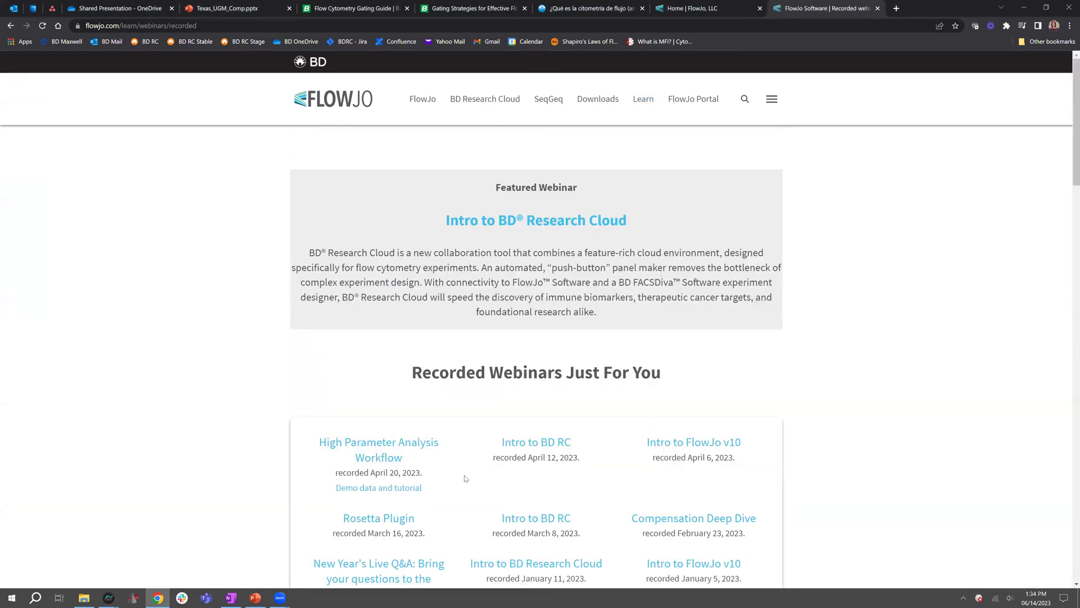
scroll(481, 461, "down", 4)
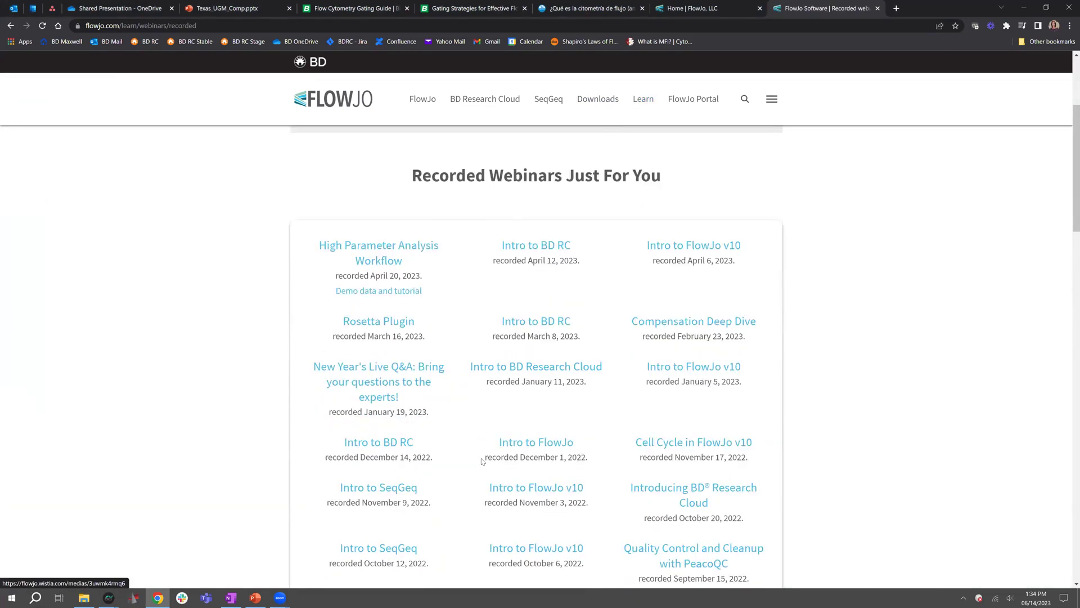
scroll(482, 462, "down", 1)
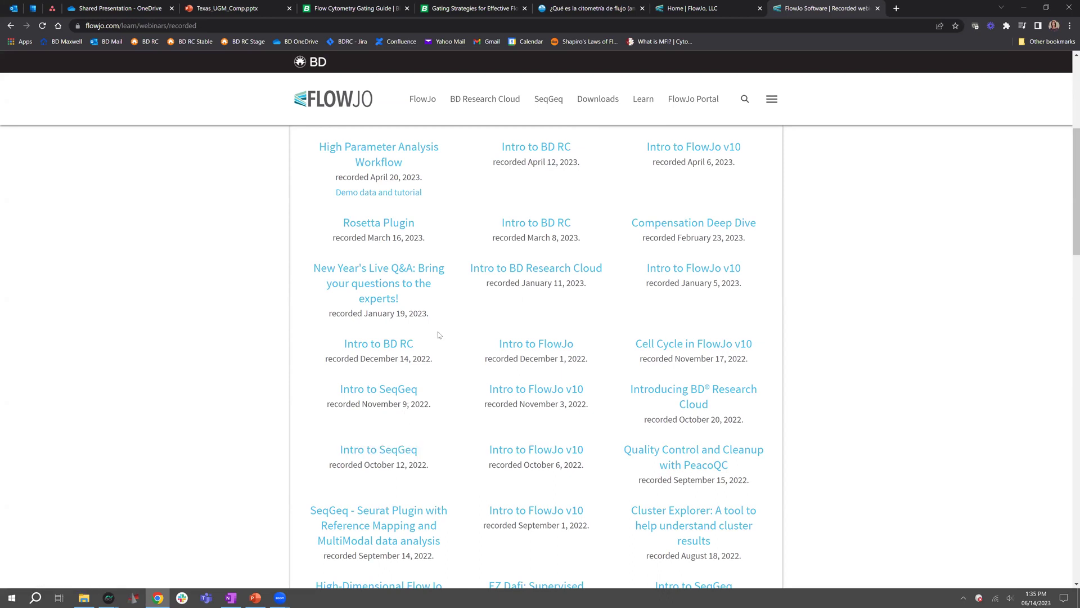
left_click(416, 391)
scroll(421, 463, "down", 1)
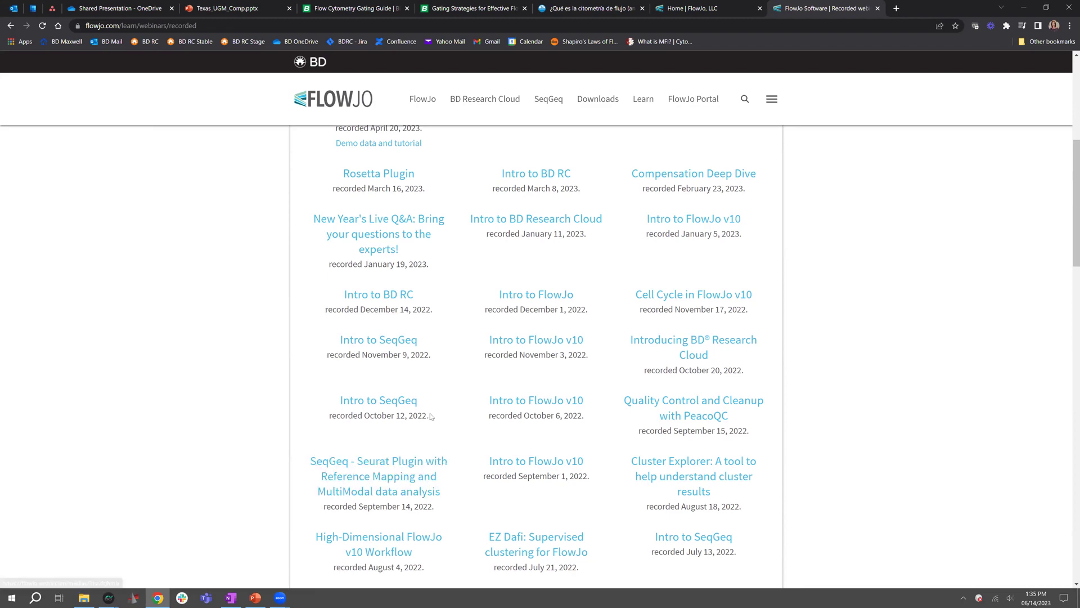
Step: Open the FlowJo University page and look over its product learning sections
scroll(637, 142, "up", 6)
mouse_move(647, 107)
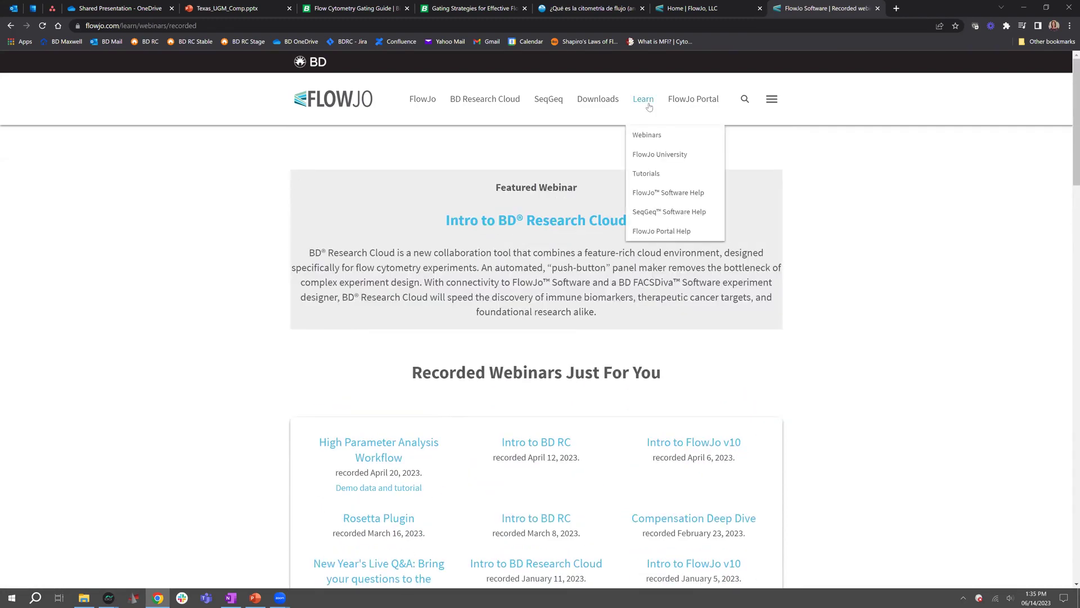
left_click(665, 155)
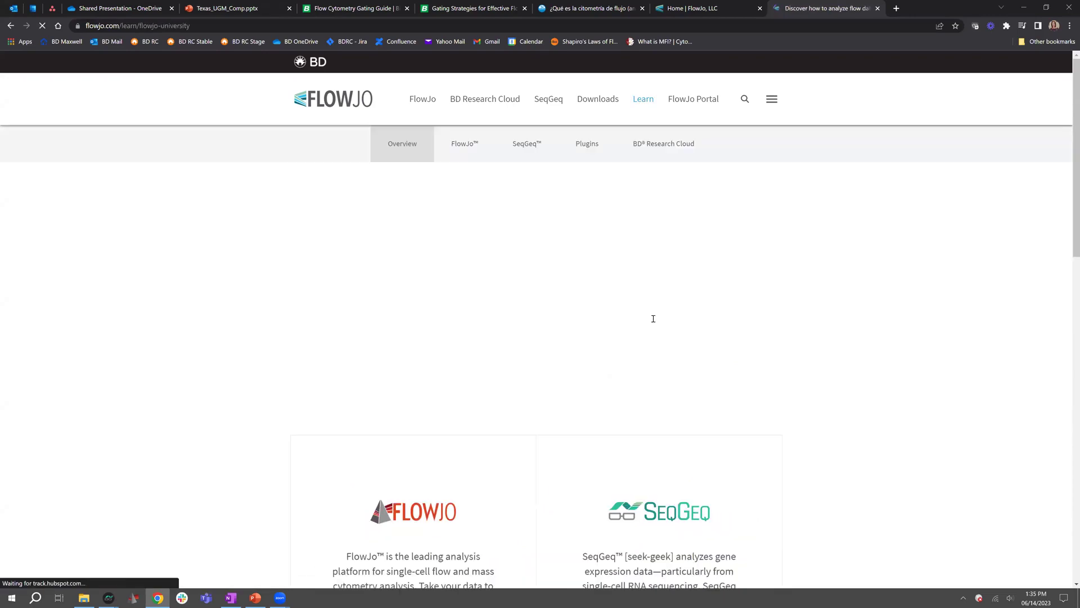
scroll(652, 318, "down", 5)
scroll(647, 326, "down", 2)
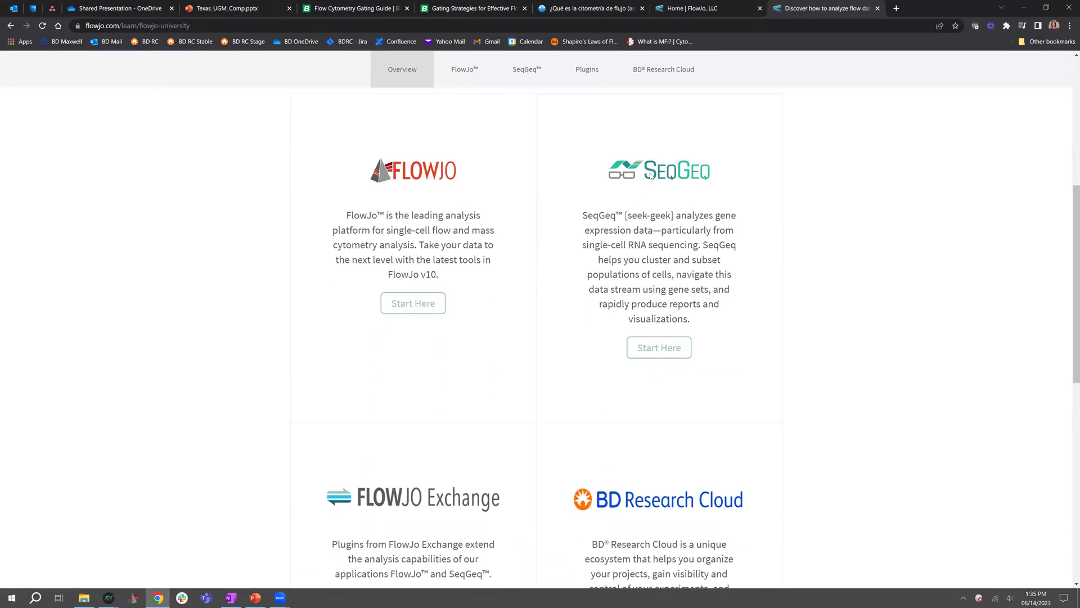
Step: Open the SeqGeq classes in FlowJo University and view the lessons of the Getting Started with SeqGeq course
left_click(658, 347)
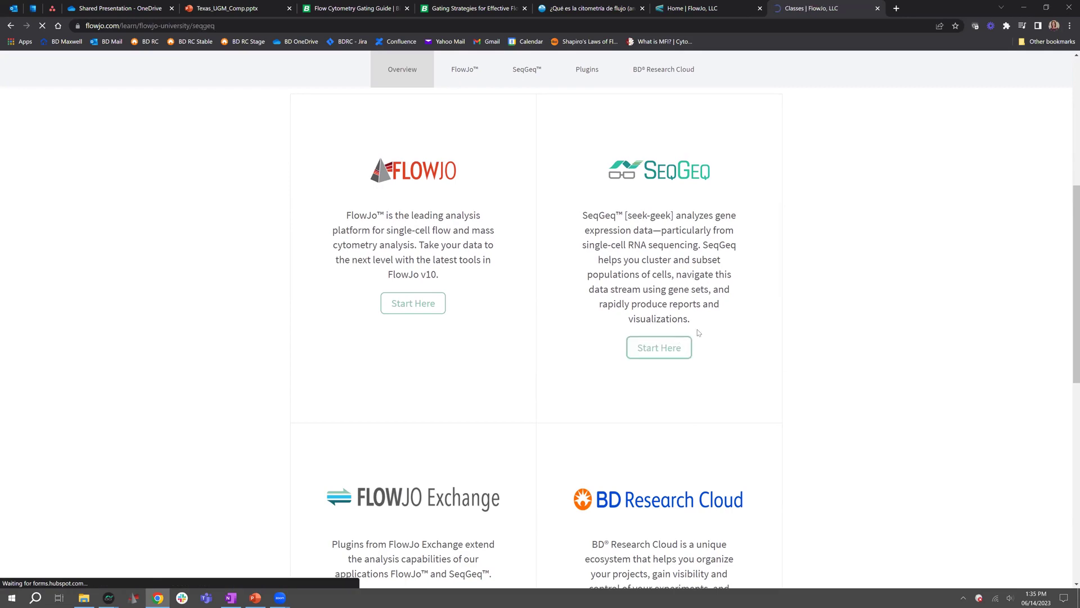
scroll(477, 360, "down", 4)
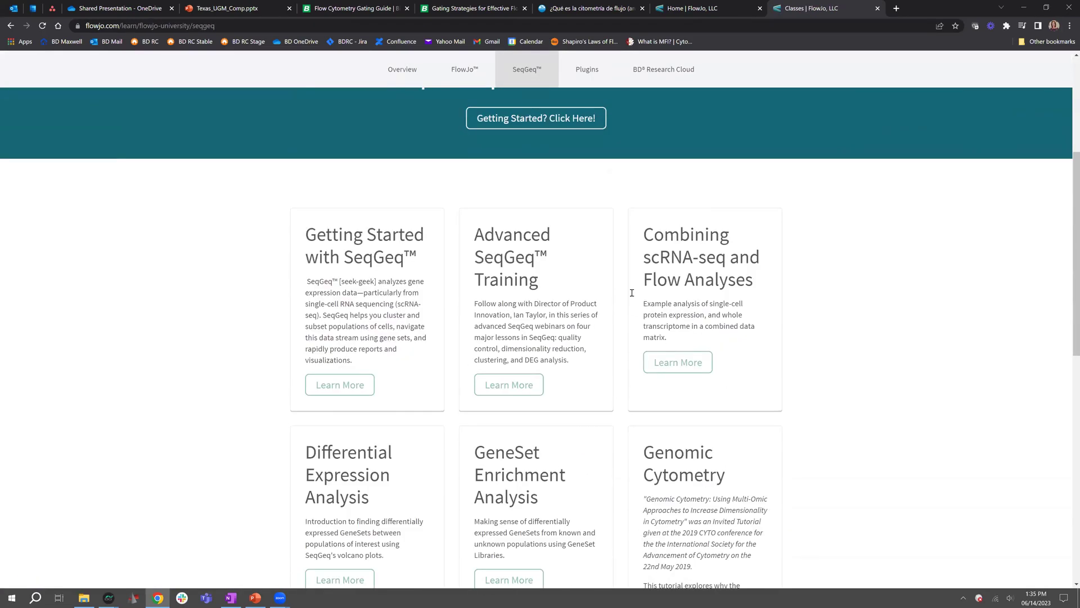
left_click(344, 387)
scroll(839, 364, "down", 2)
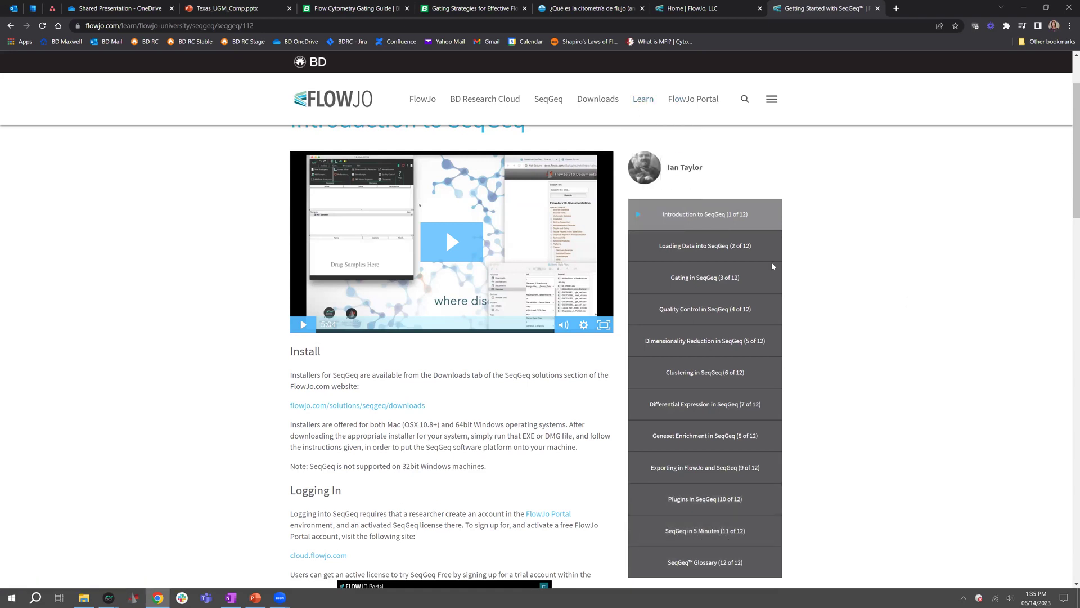
Step: Open the SeqGeq Software Help documentation, search it for "heatmaps" and open the Heatmaps article
mouse_move(640, 108)
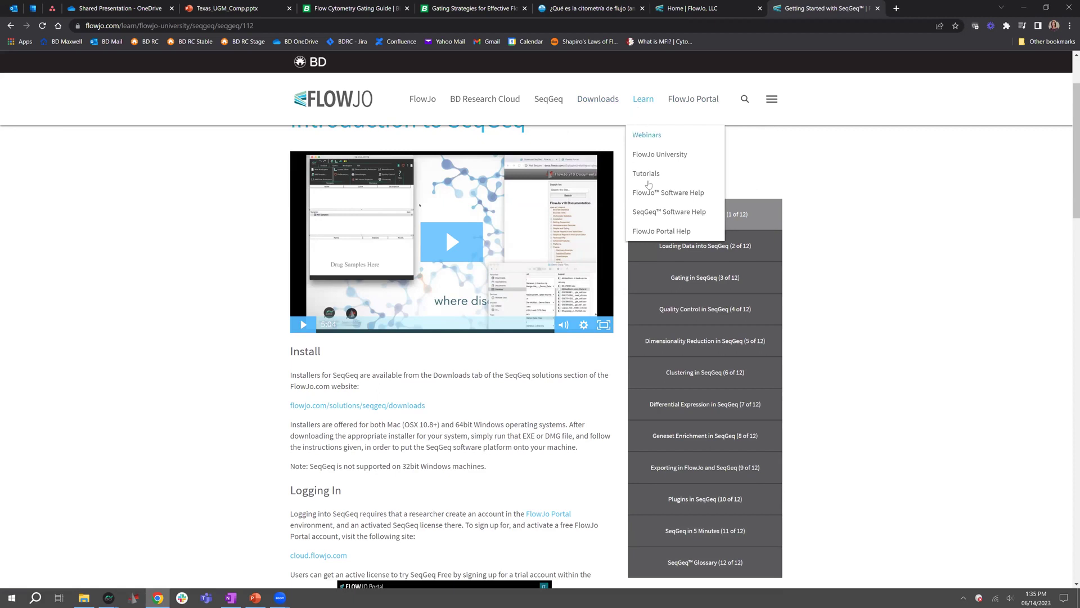
left_click(651, 214)
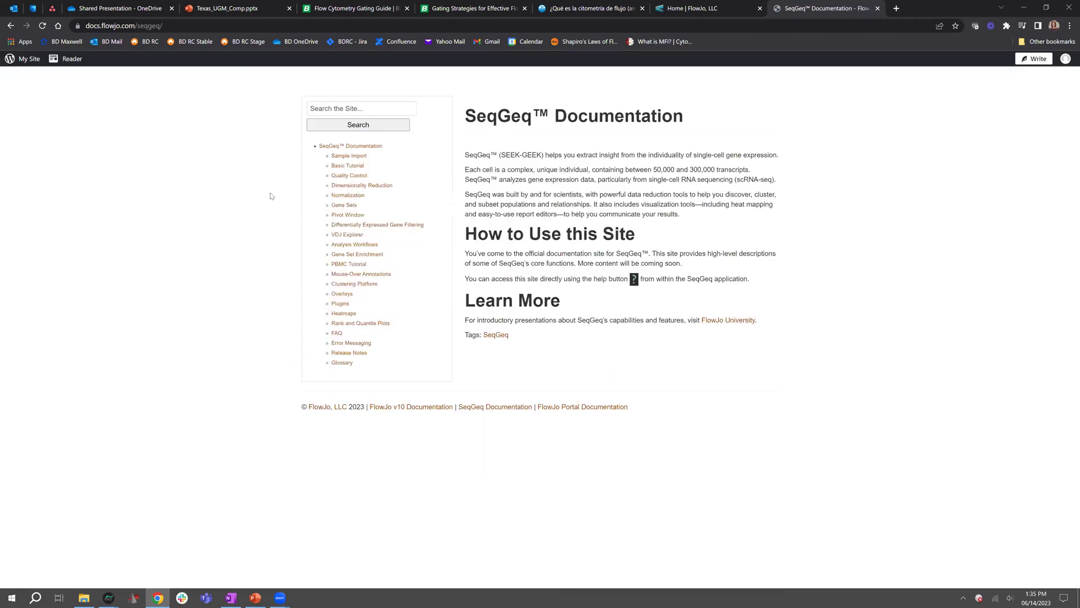
left_click(359, 106)
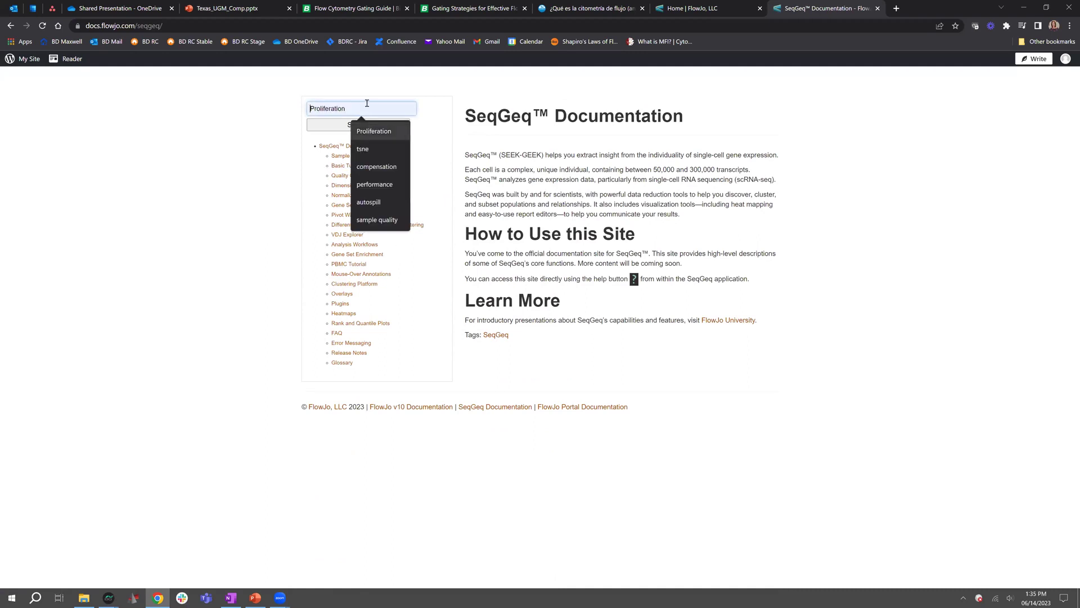
type("heatmaps")
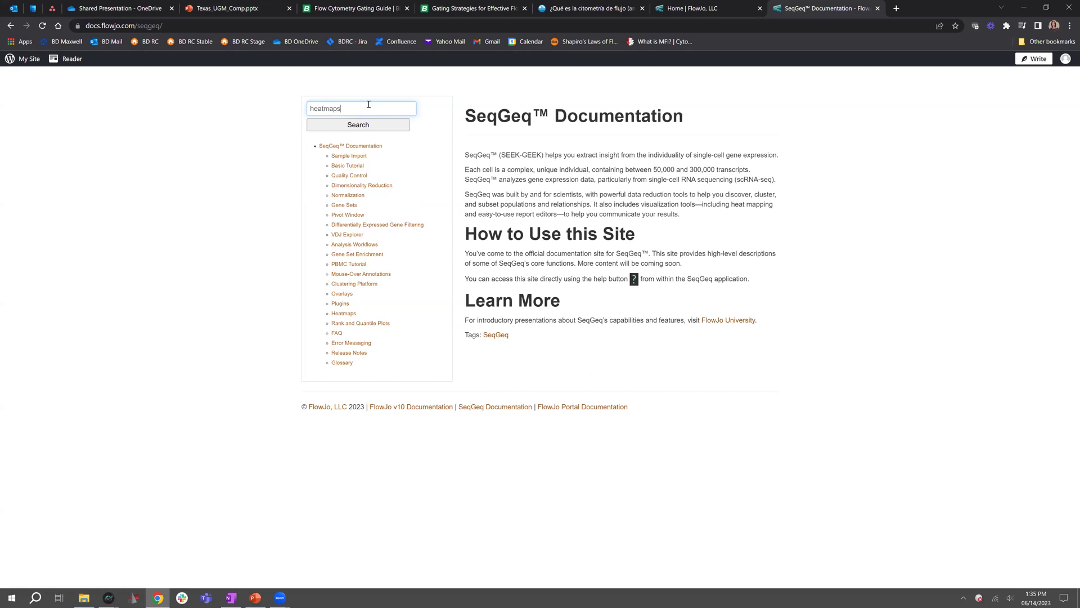
key("Return")
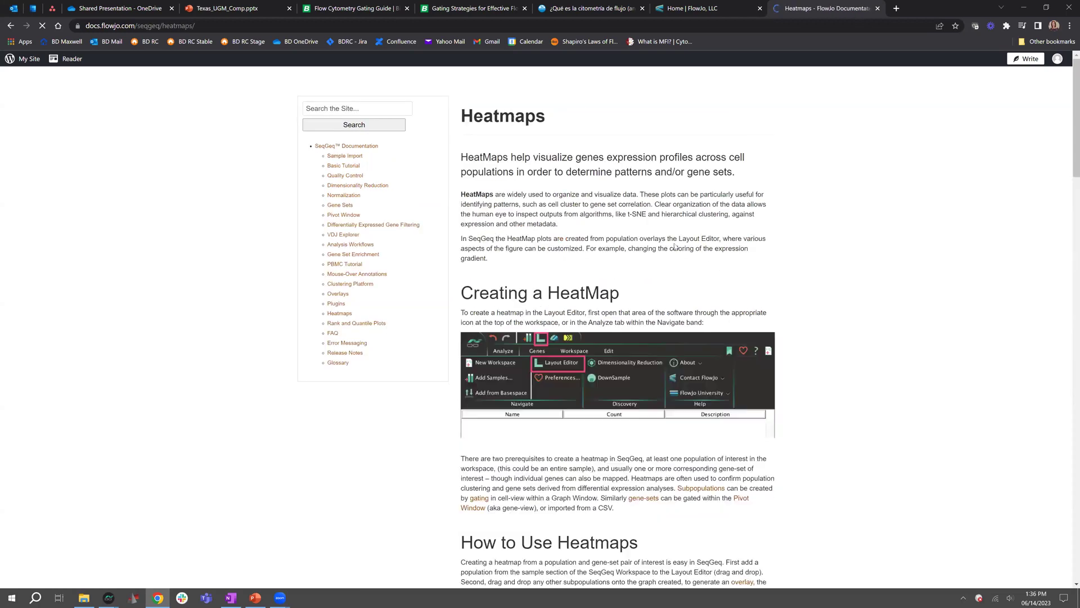
Step: Read through the Heatmaps article, from creating a heatmap to its color schemes and image export
scroll(738, 222, "down", 6)
scroll(741, 227, "down", 12)
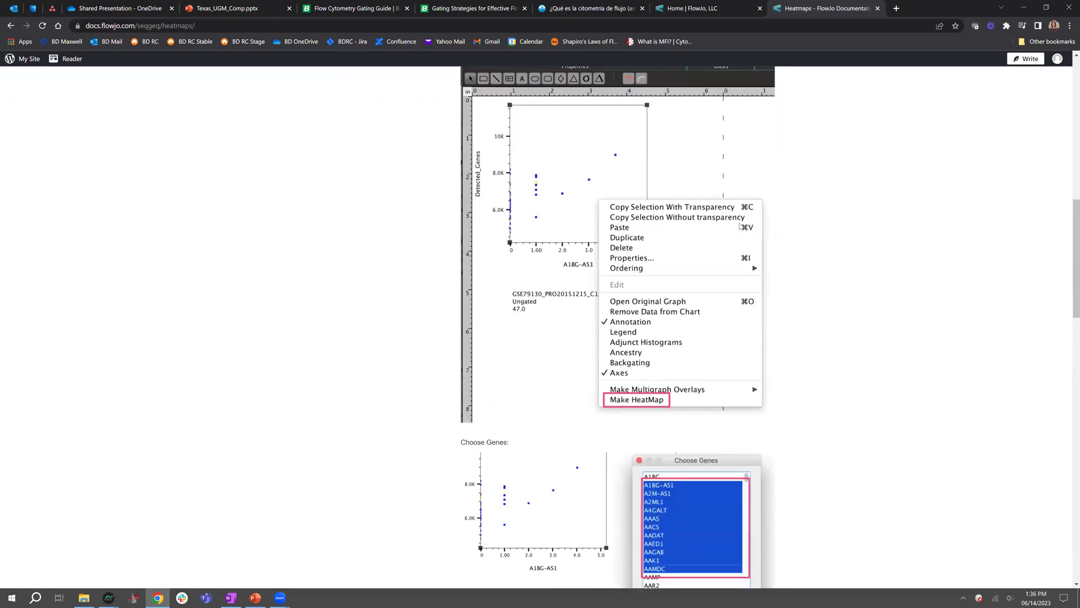
scroll(740, 227, "down", 15)
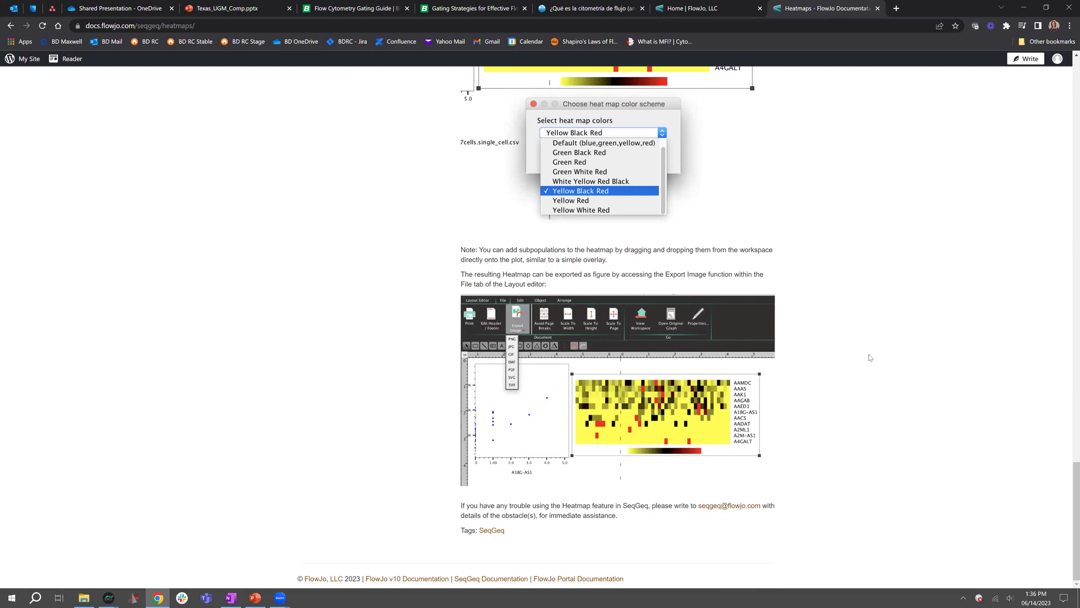
Step: Minimize the browser and switch to the empty 14-Jun-2023 workspace in SeqGeq
left_click(1024, 8)
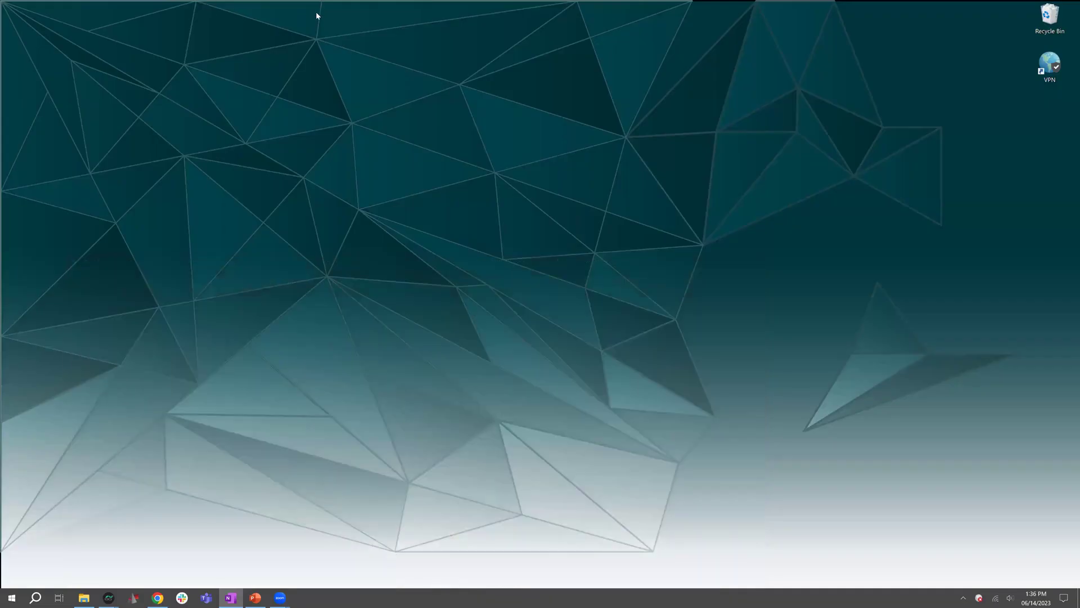
mouse_move(105, 598)
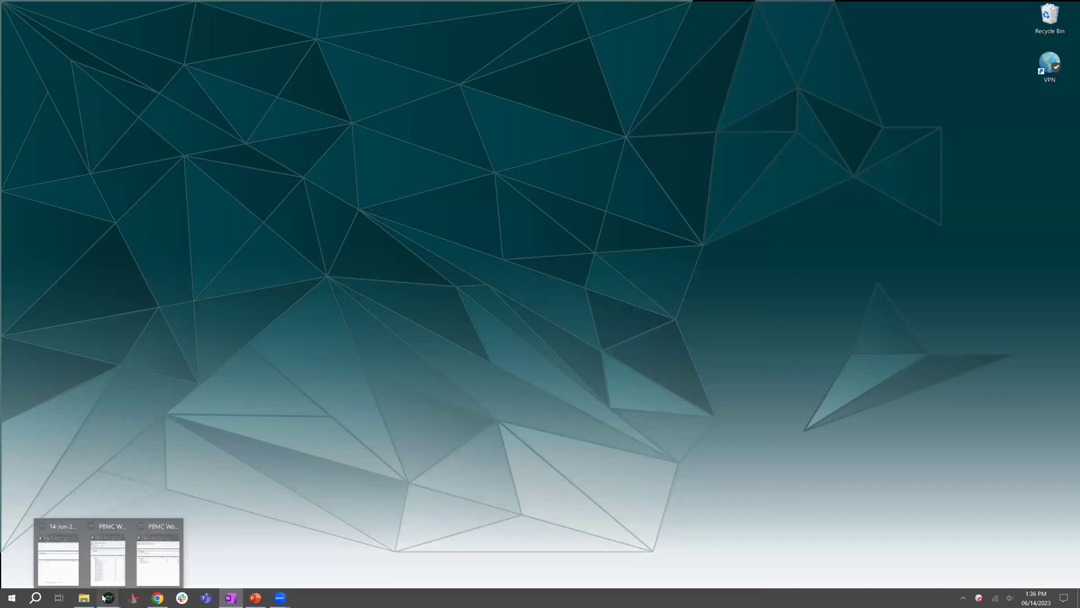
left_click(63, 561)
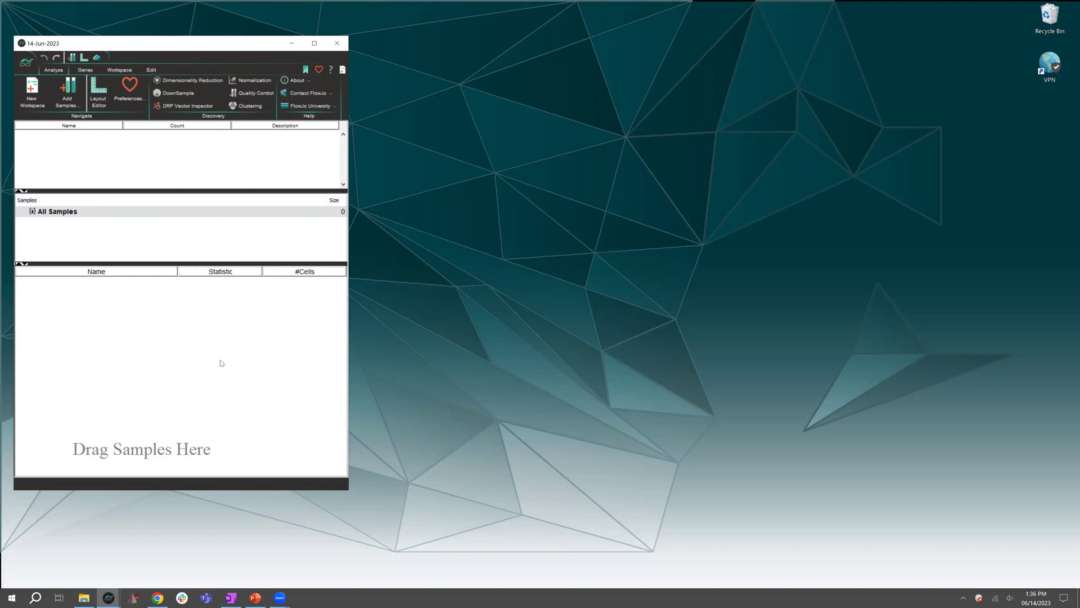
Step: Open the SeqGeq Preferences to review the Workspace, Output and Tools categories, and cancel without changes
left_click(319, 72)
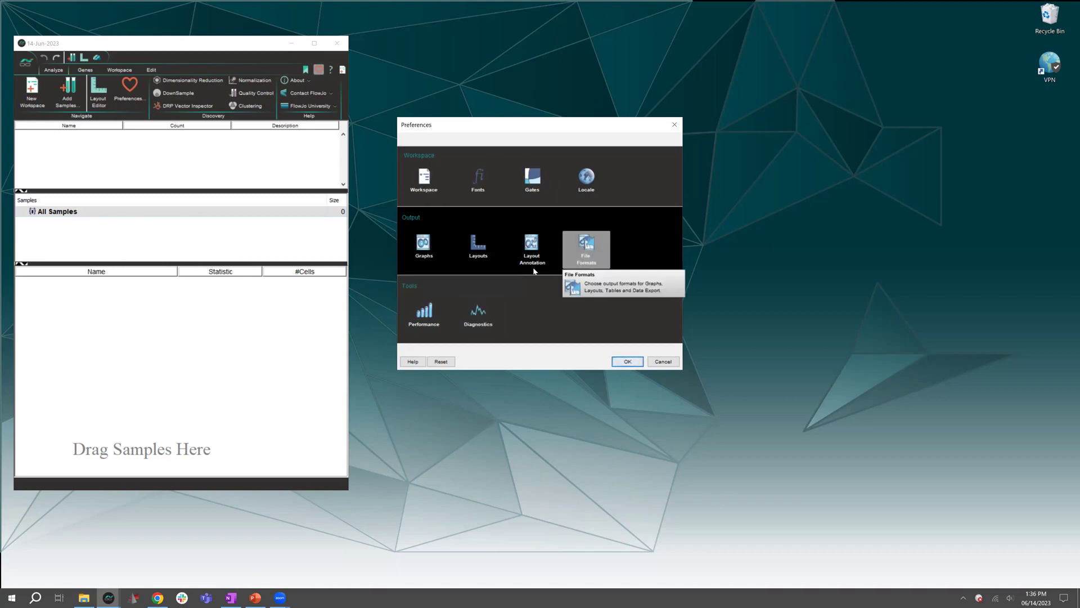
left_click(664, 362)
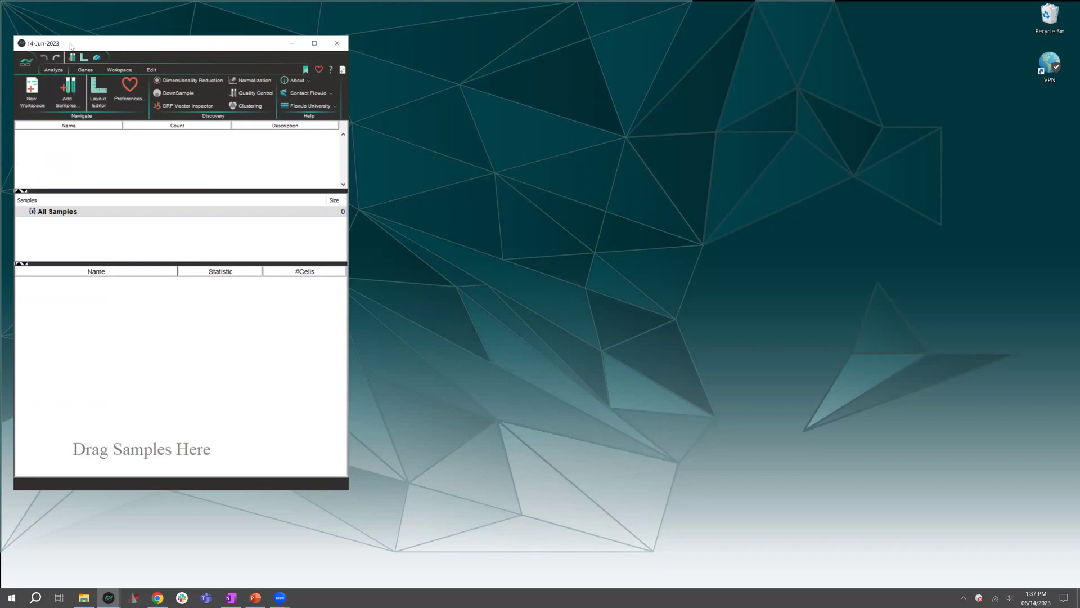
Step: Shift the workspace window slightly and inspect the Add Samples dialog, cancelling it without choosing a file
left_click_drag(70, 45, 72, 54)
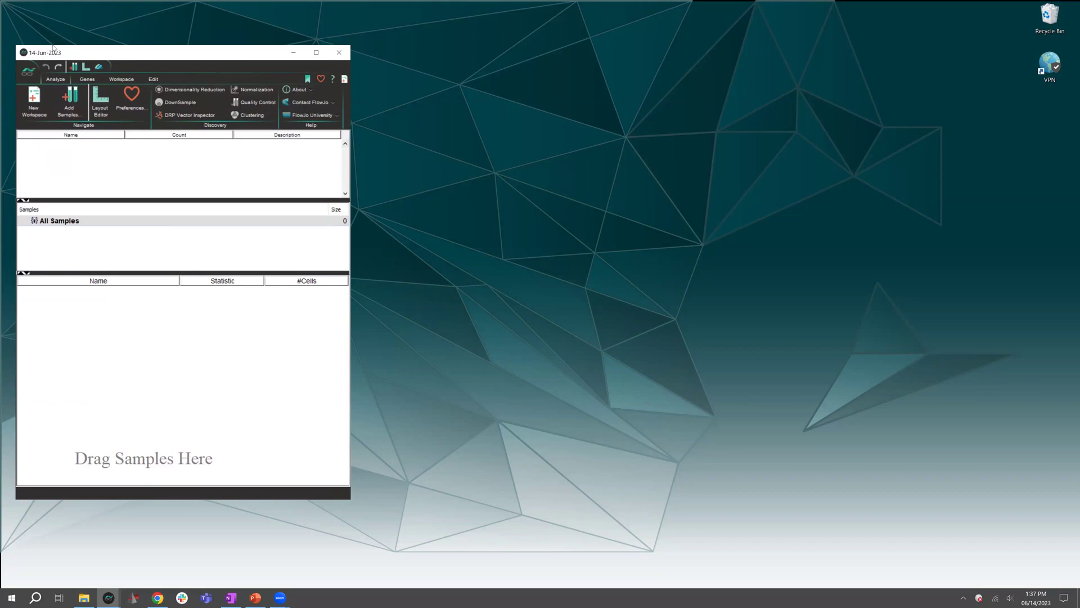
left_click_drag(63, 51, 63, 48)
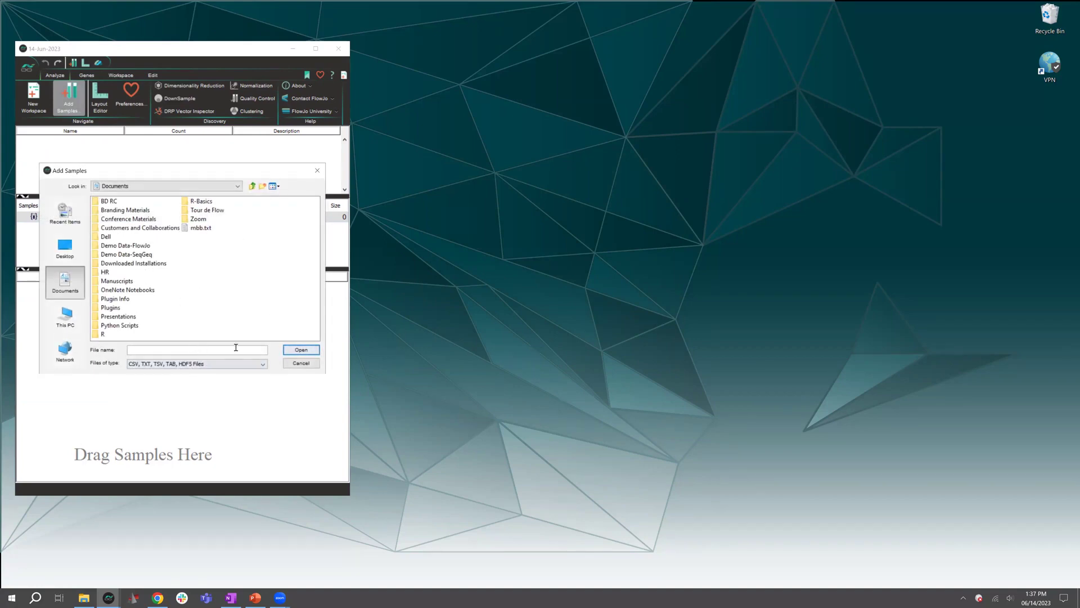
left_click(313, 364)
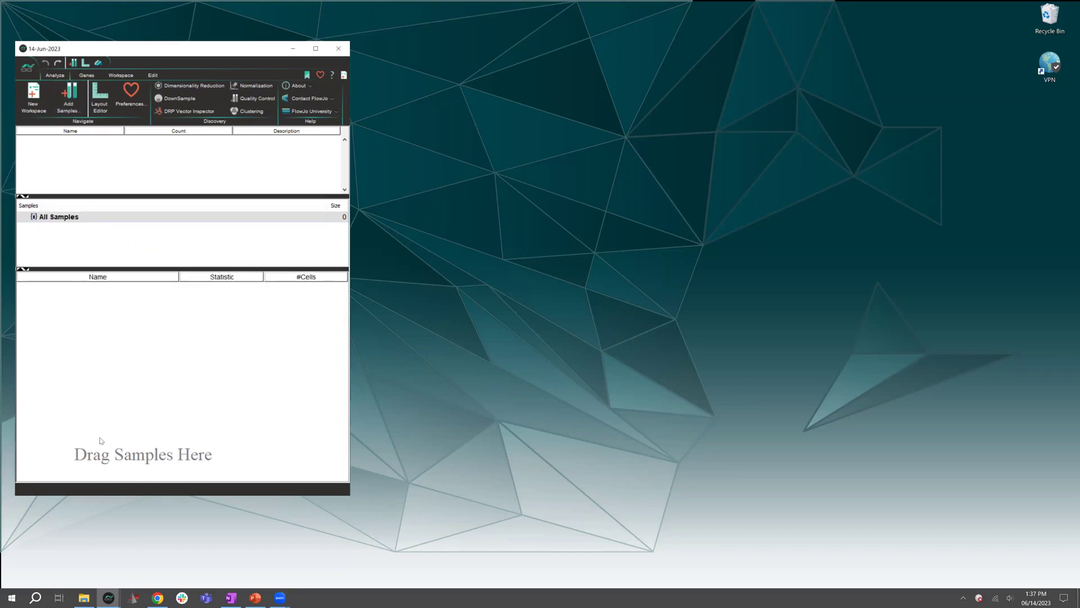
Step: Add 6K_PBMC.csv from the Demo Data-SeqGeq folder in File Explorer to the workspace's samples, and close the folder window
left_click(85, 597)
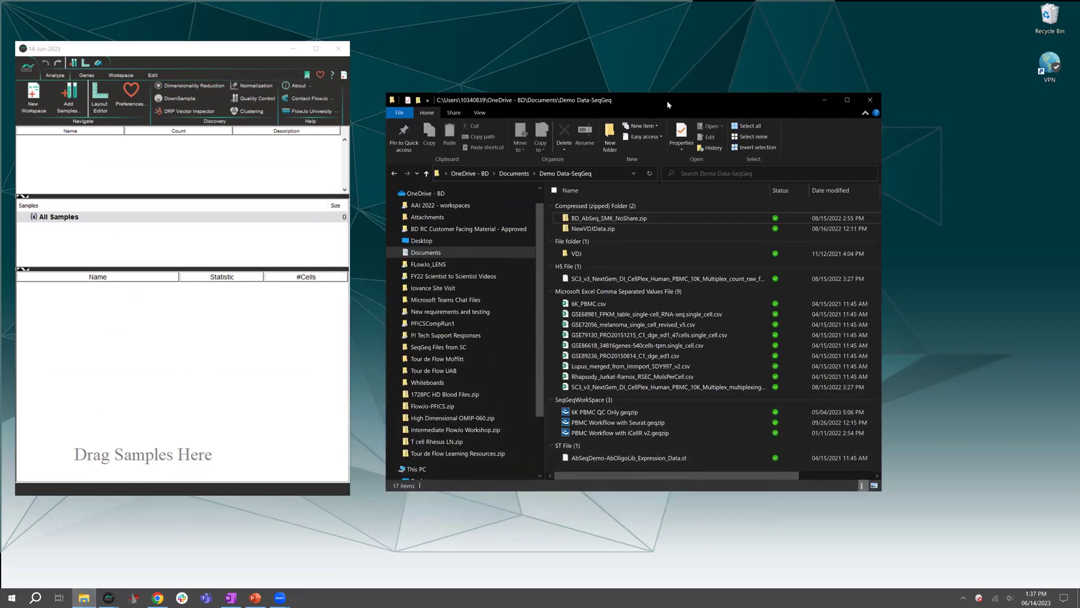
left_click_drag(670, 100, 682, 98)
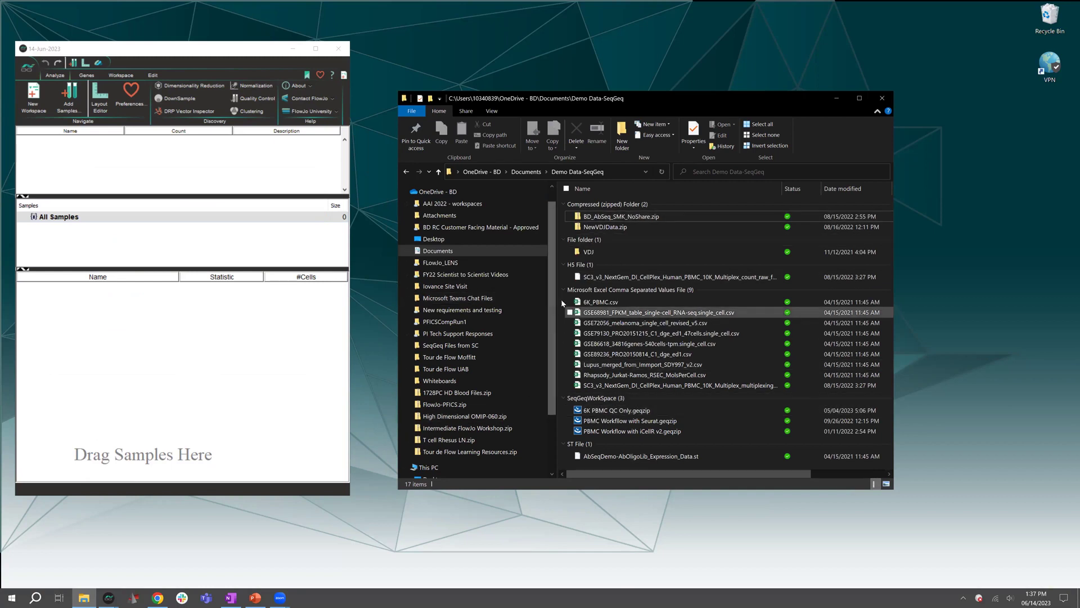
left_click(596, 306)
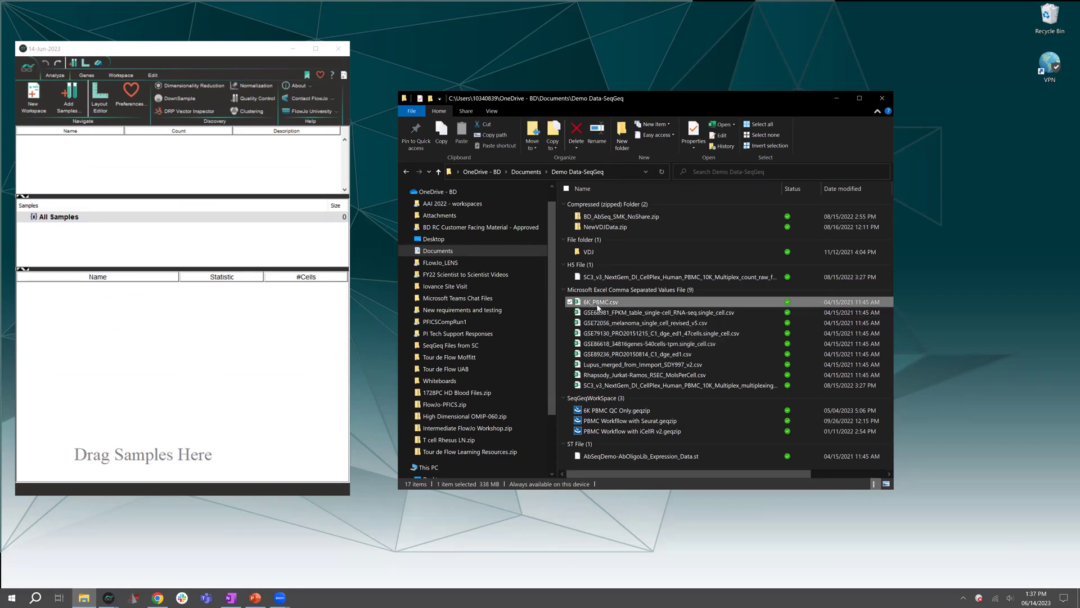
left_click_drag(602, 305, 199, 375)
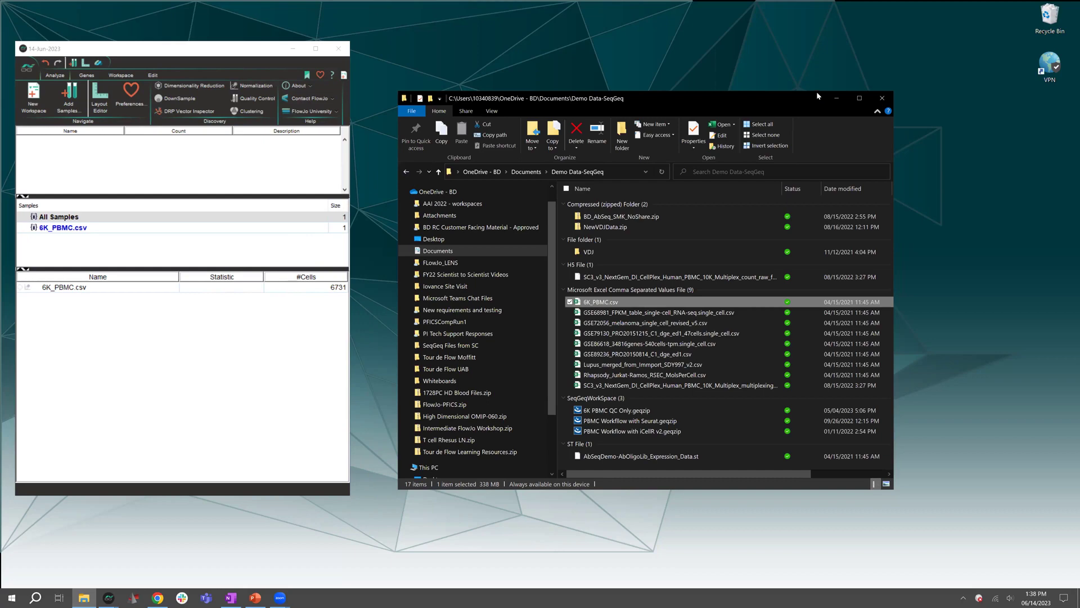
left_click_drag(816, 92, 816, 80)
left_click(882, 88)
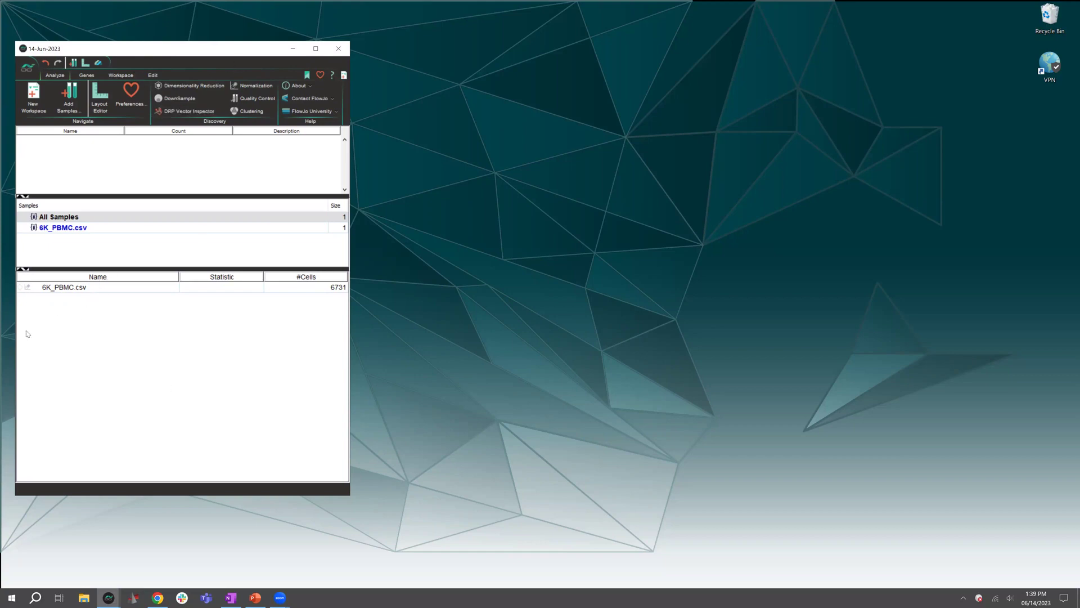
Step: Open the 6K_PBMC.csv sample's graph window, enlarge it, compare its Cell View and Gene View, and close it
double_click(60, 287)
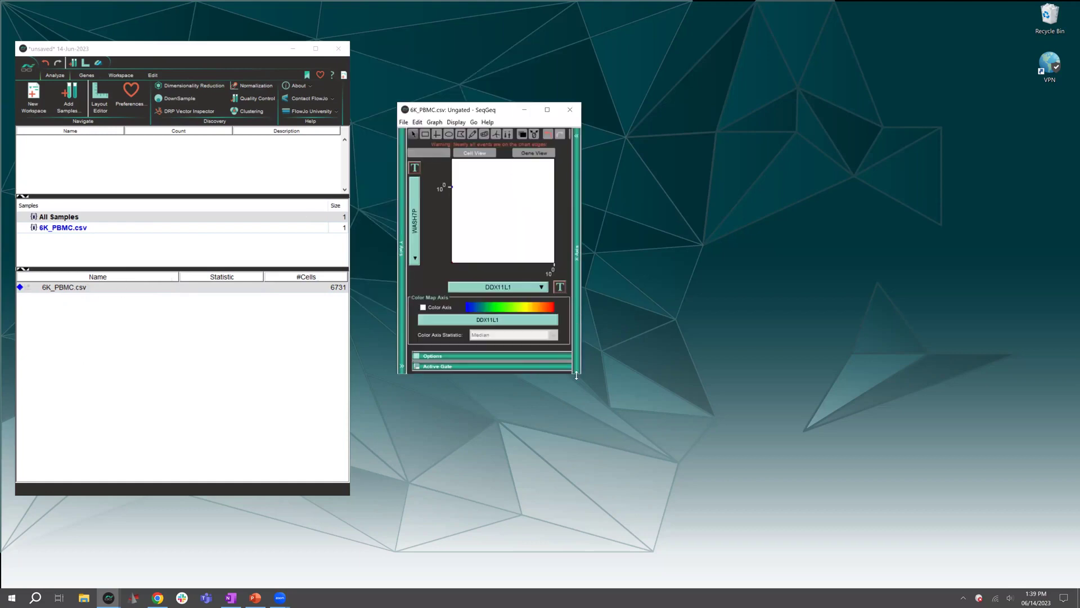
left_click_drag(580, 374, 653, 453)
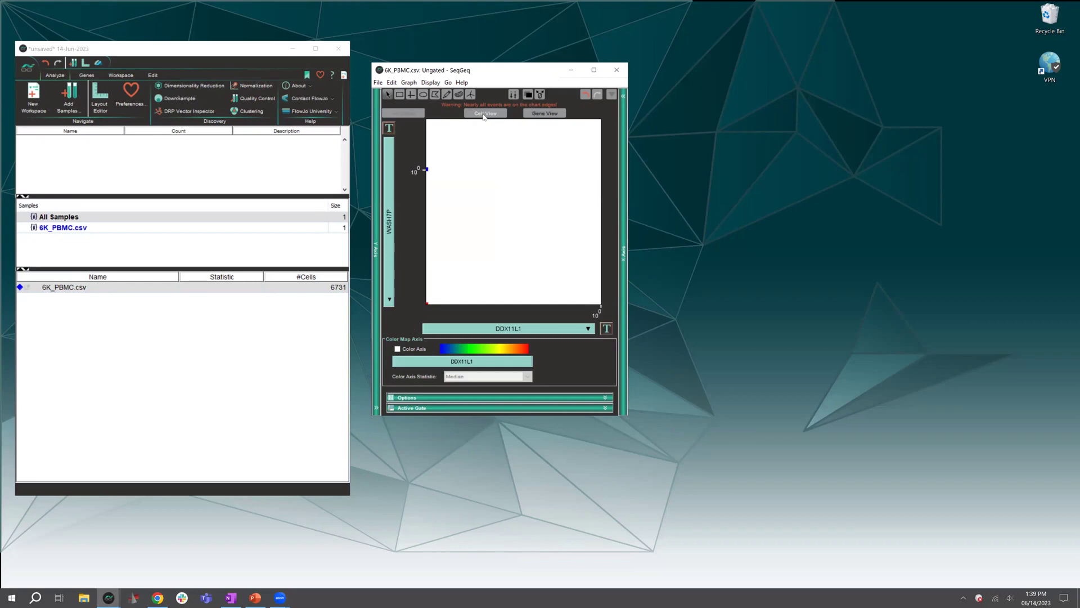
left_click(529, 118)
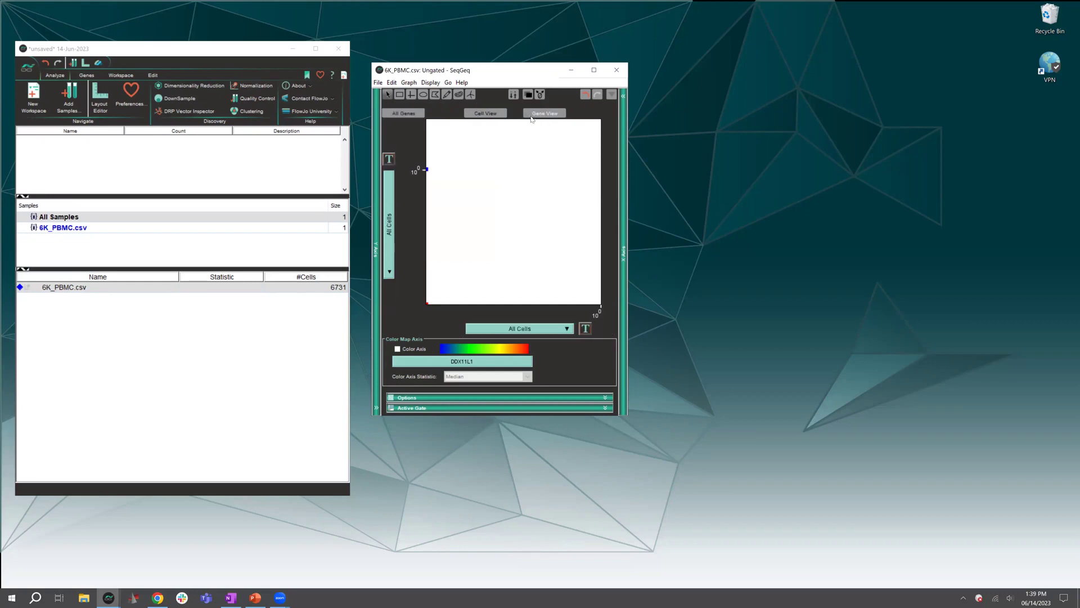
left_click(475, 116)
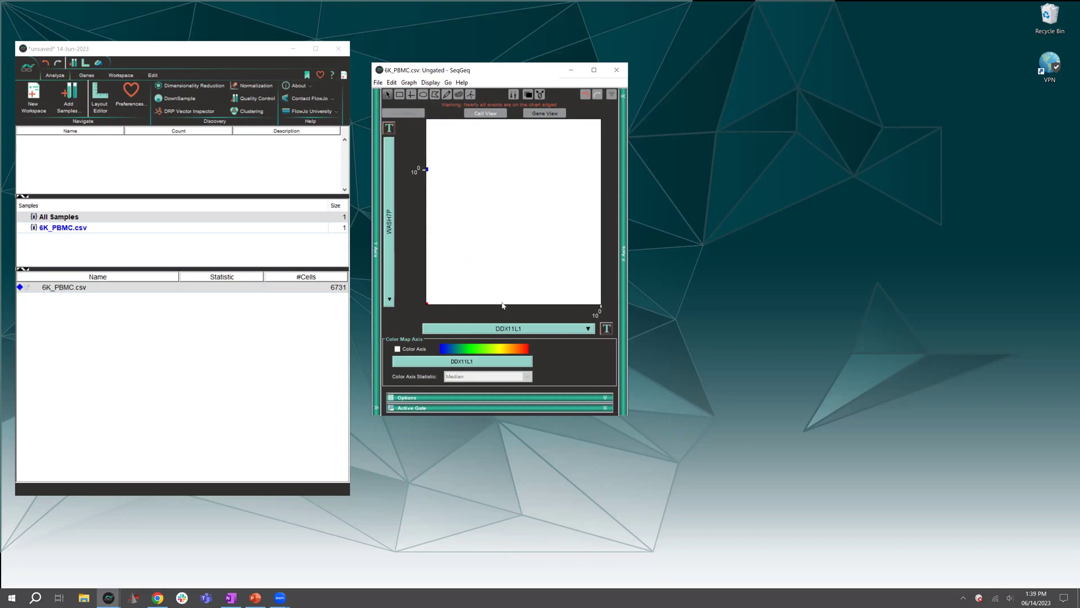
left_click(545, 113)
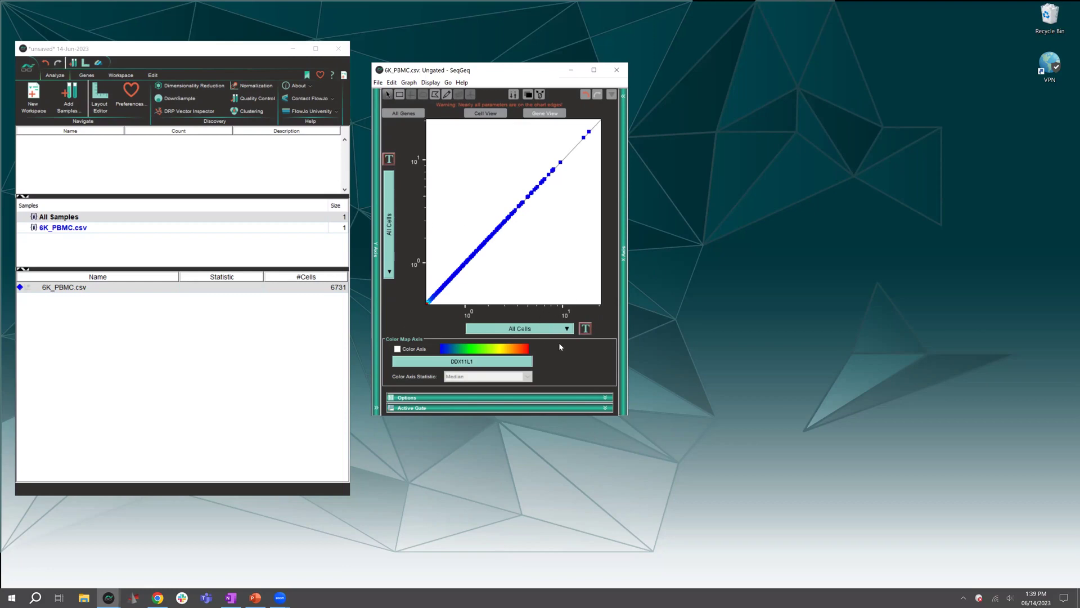
left_click(498, 113)
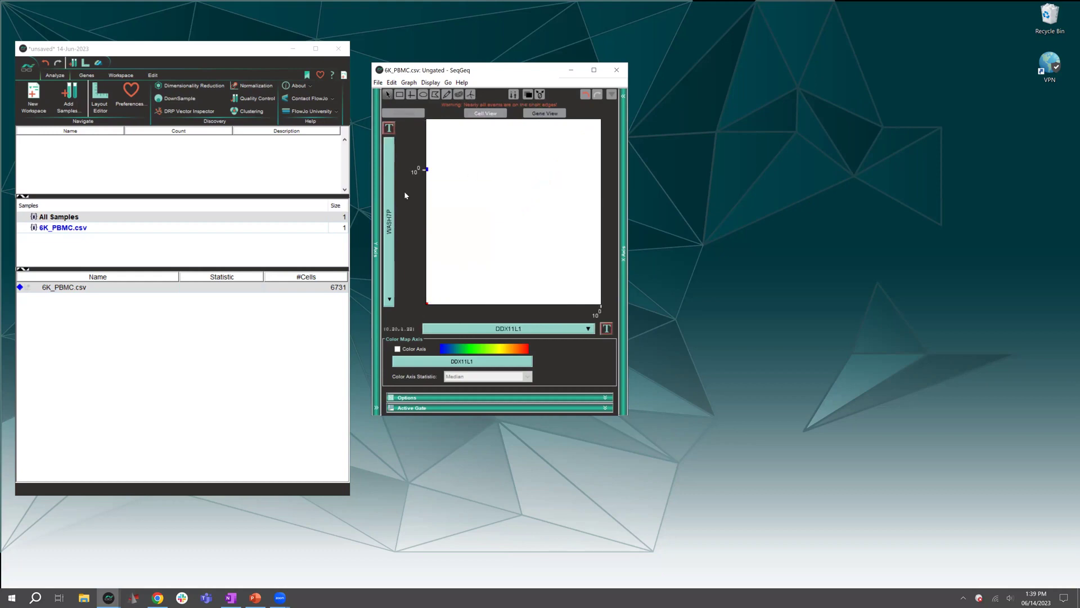
left_click(617, 76)
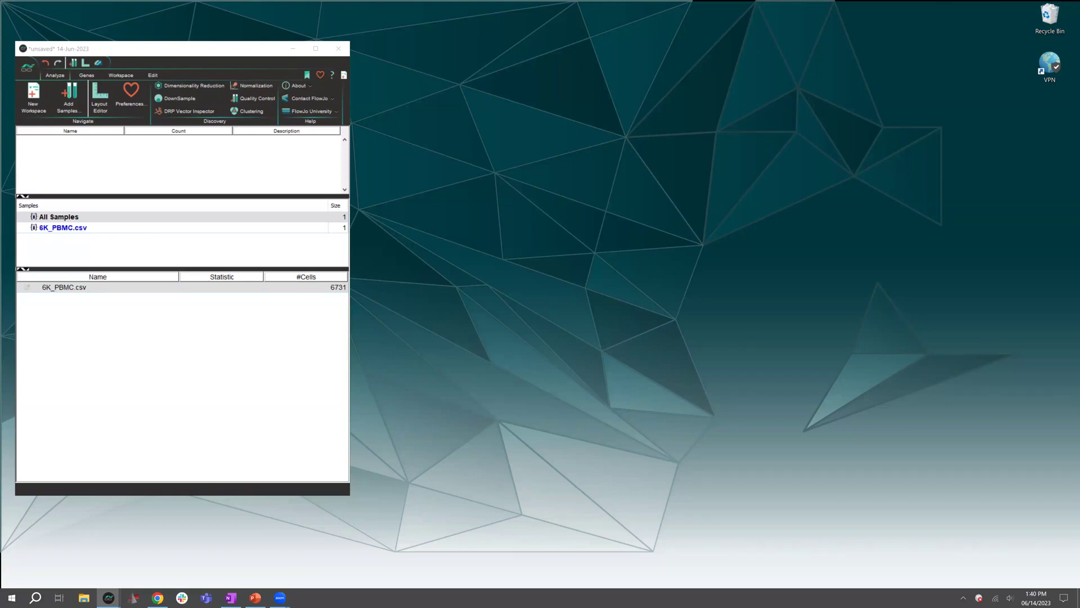
Step: Save the workspace to the Desktop as 14-Jun-2023.geqzip
left_click(230, 598)
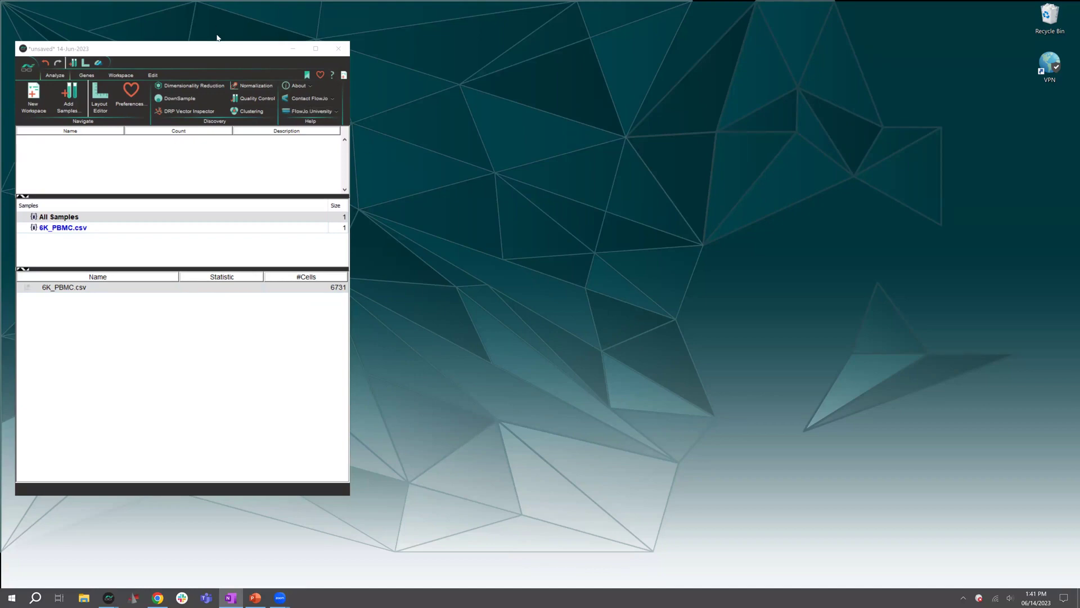
left_click_drag(225, 52, 251, 3)
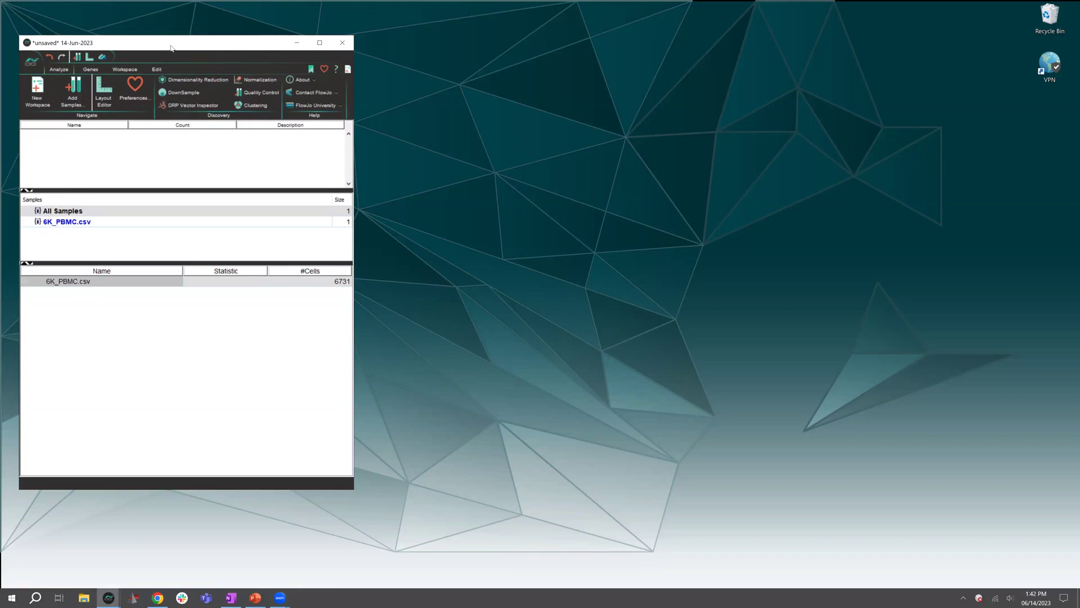
left_click_drag(171, 49, 170, 55)
left_click(29, 69)
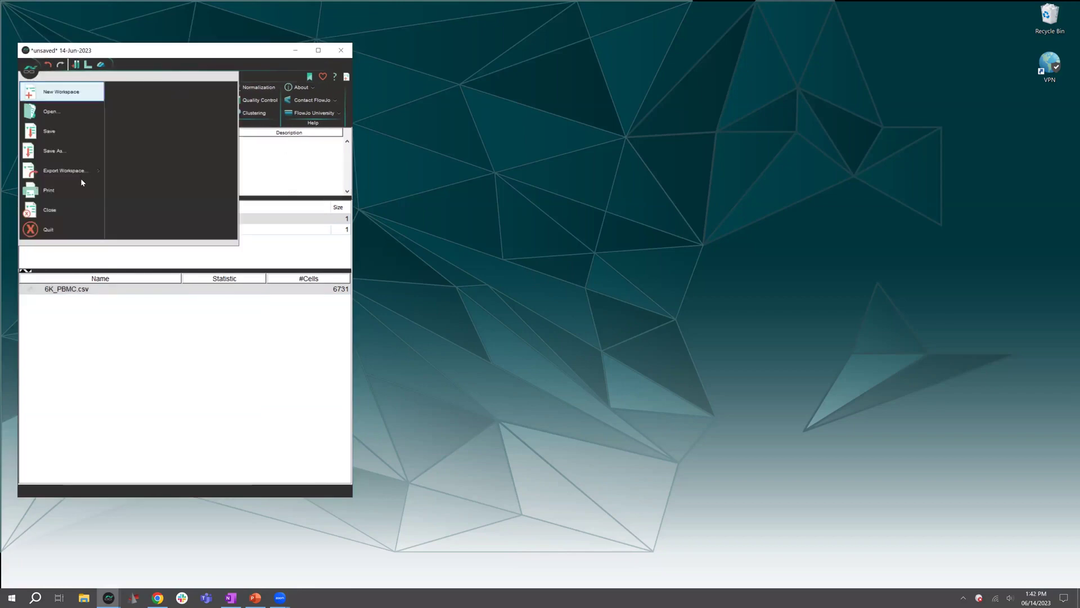
left_click(78, 151)
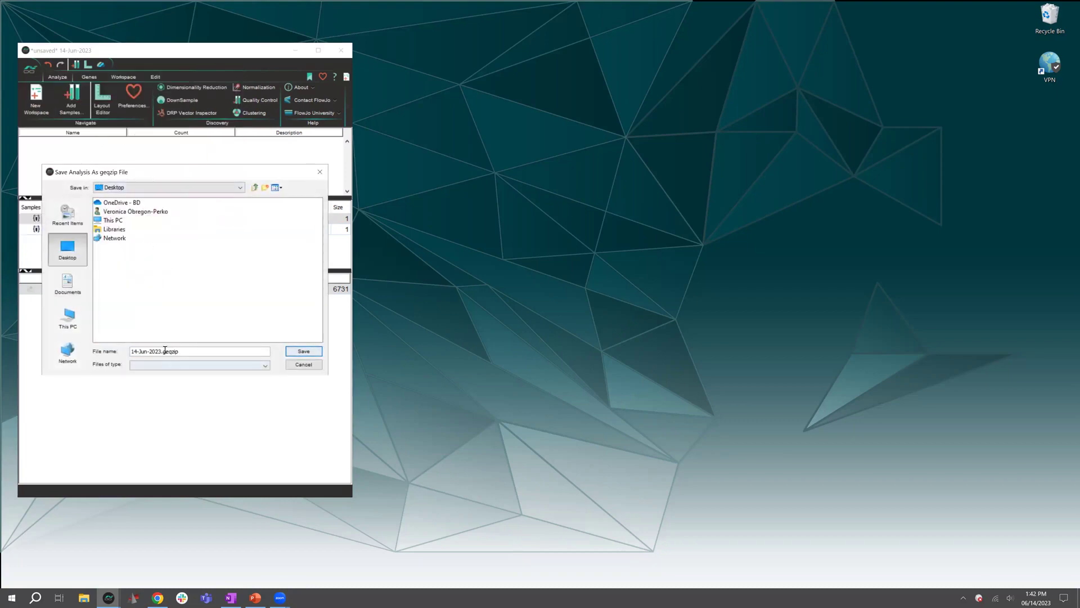
left_click(303, 351)
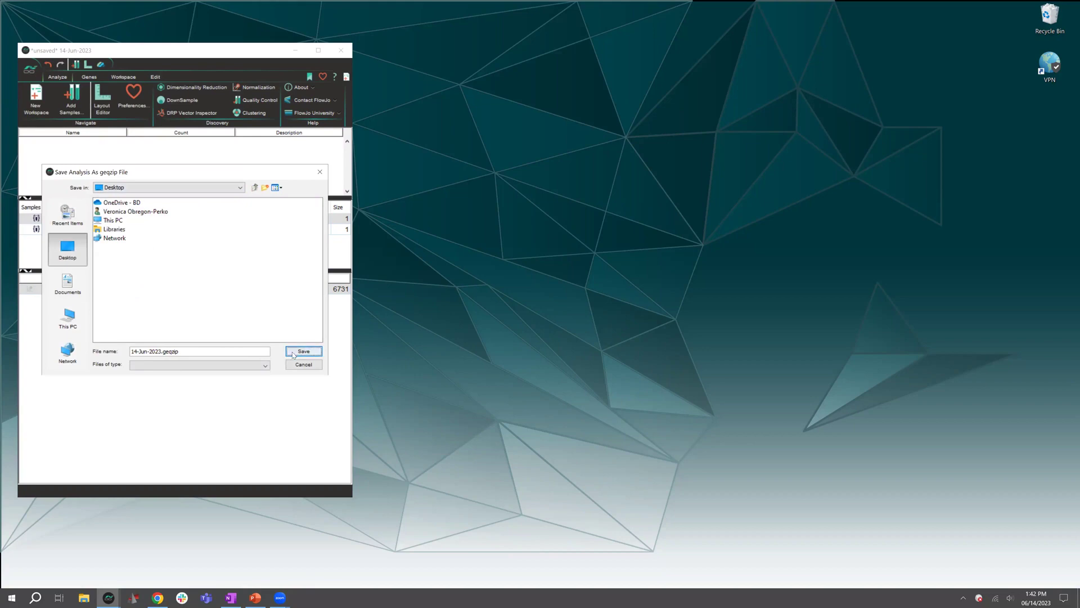
left_click_drag(18, 17, 1050, 127)
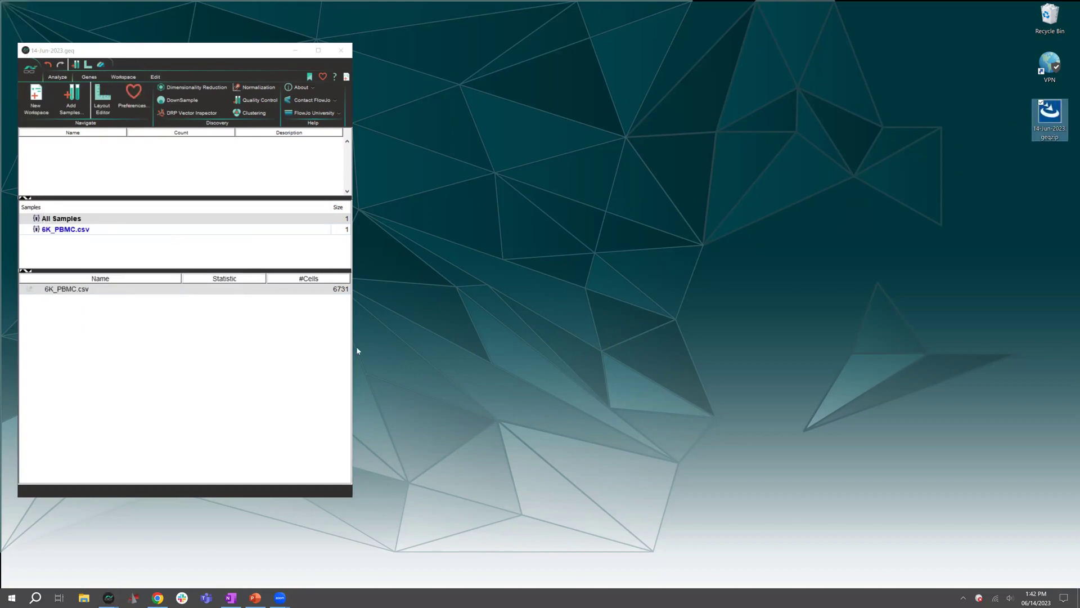
left_click(314, 338)
Step: Normalize the 6K_PBMC.csv sample to counts per 10,000 with all genes included and transforms adjusted to the normalized ranges
left_click(61, 293)
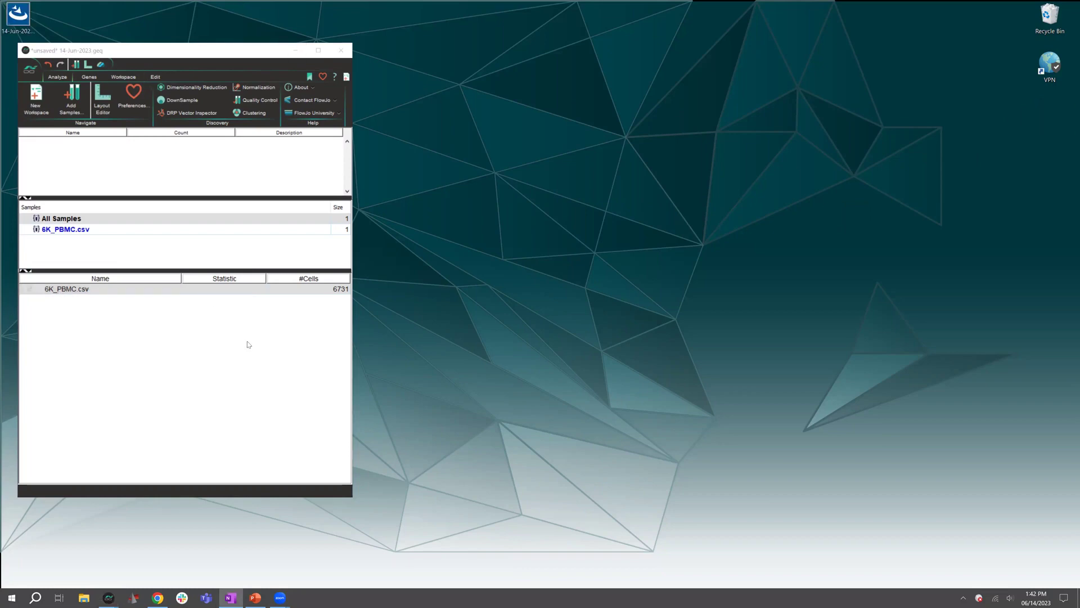
left_click(95, 53)
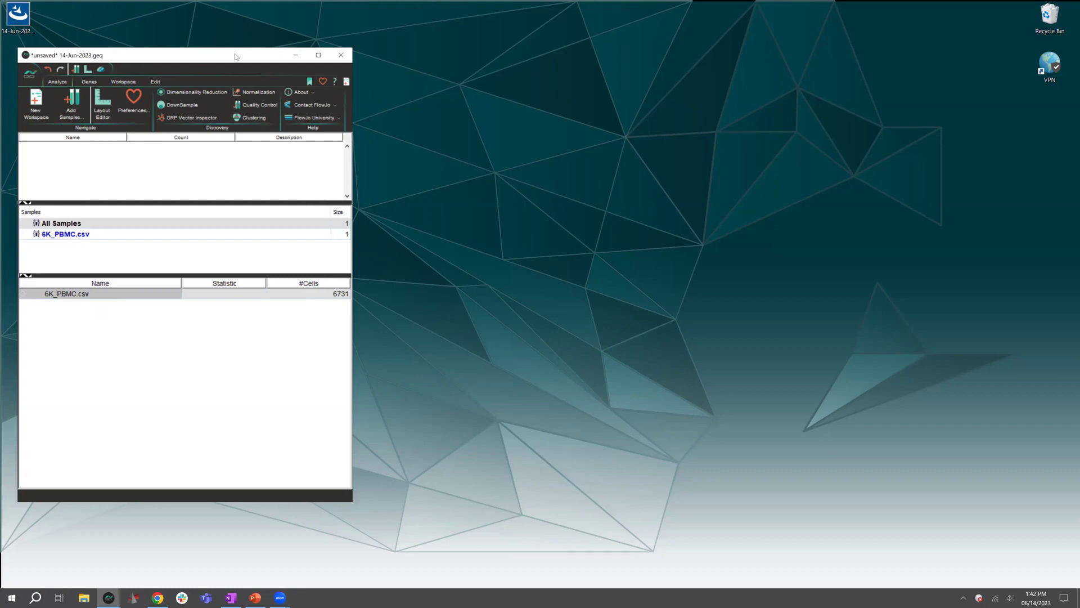
left_click_drag(236, 56, 231, 51)
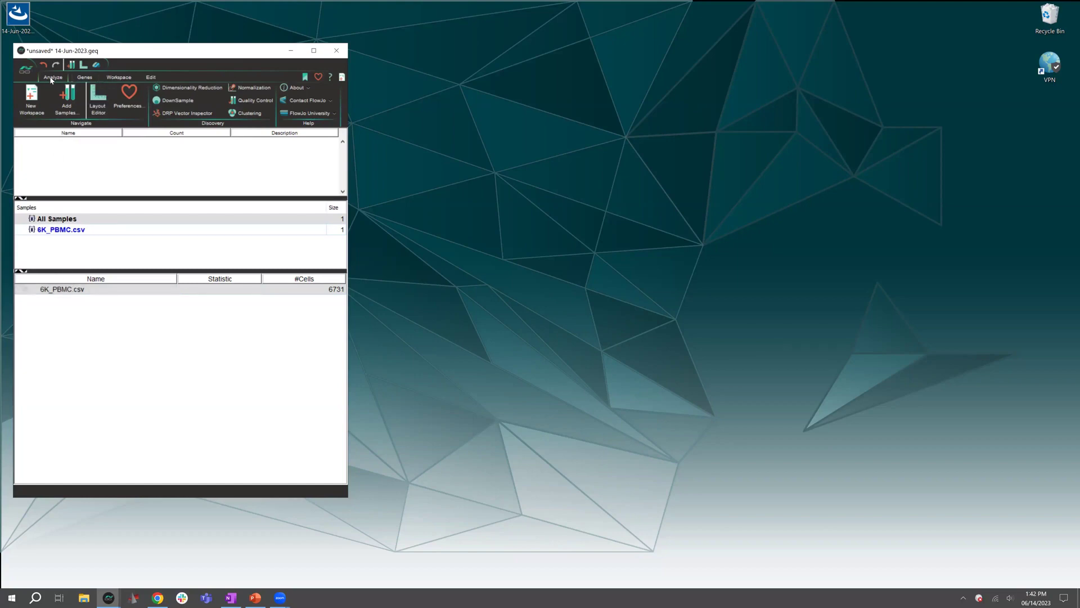
left_click(265, 89)
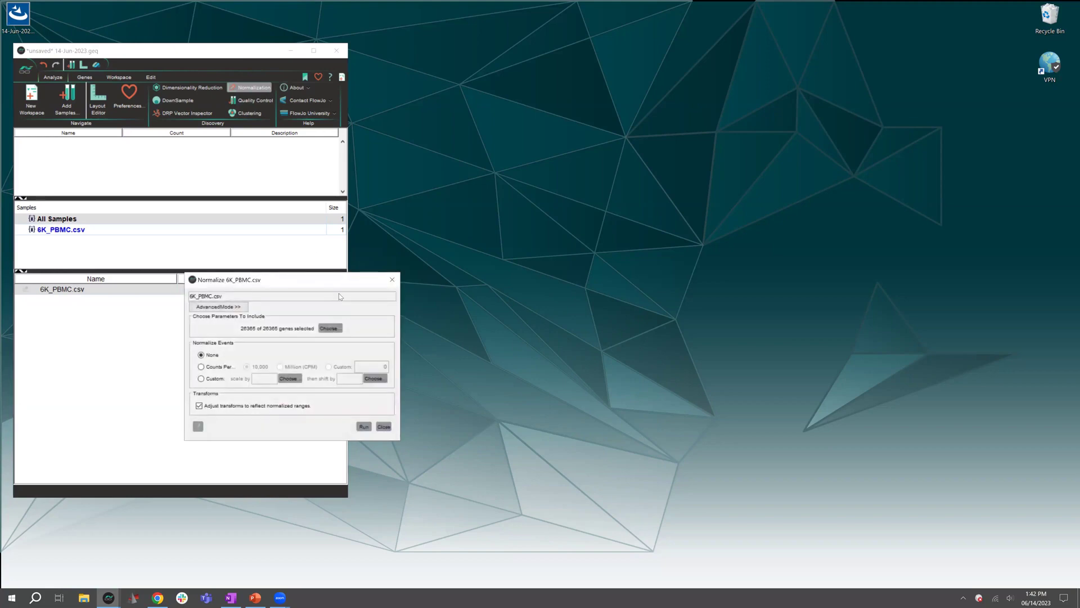
left_click_drag(329, 283, 536, 158)
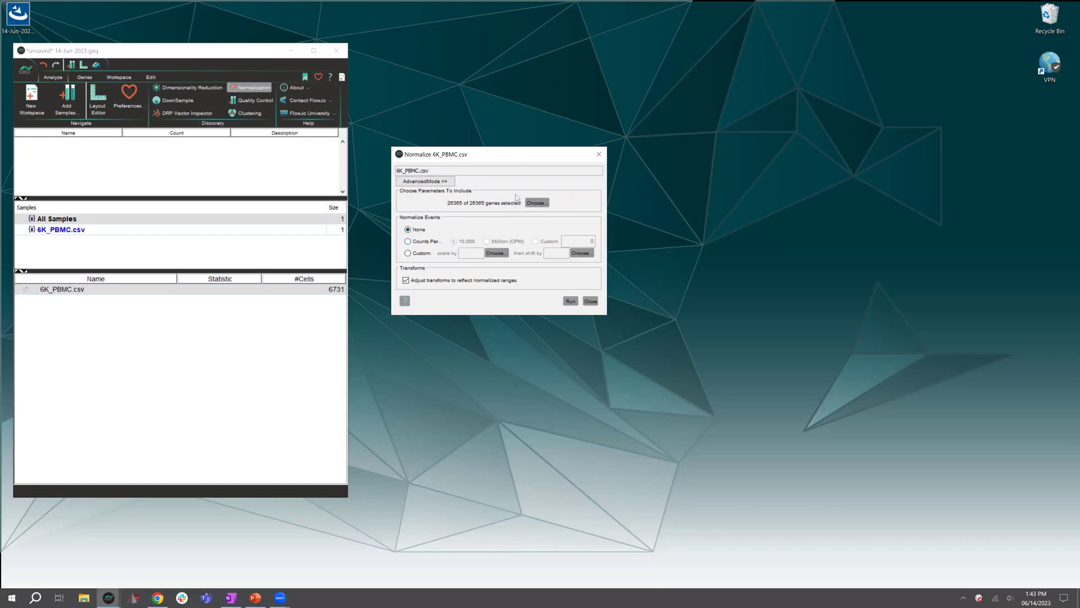
left_click(408, 241)
left_click(570, 301)
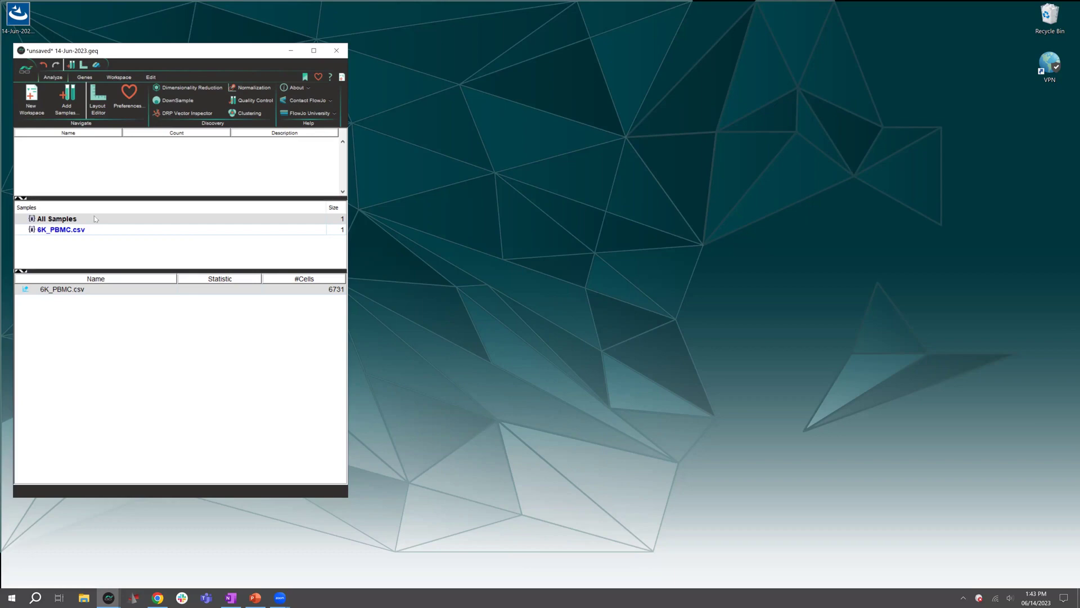
Step: Run Quality Control on the 6K_PBMC.csv sample to open its quality plots
left_click(565, 254)
left_click(89, 290)
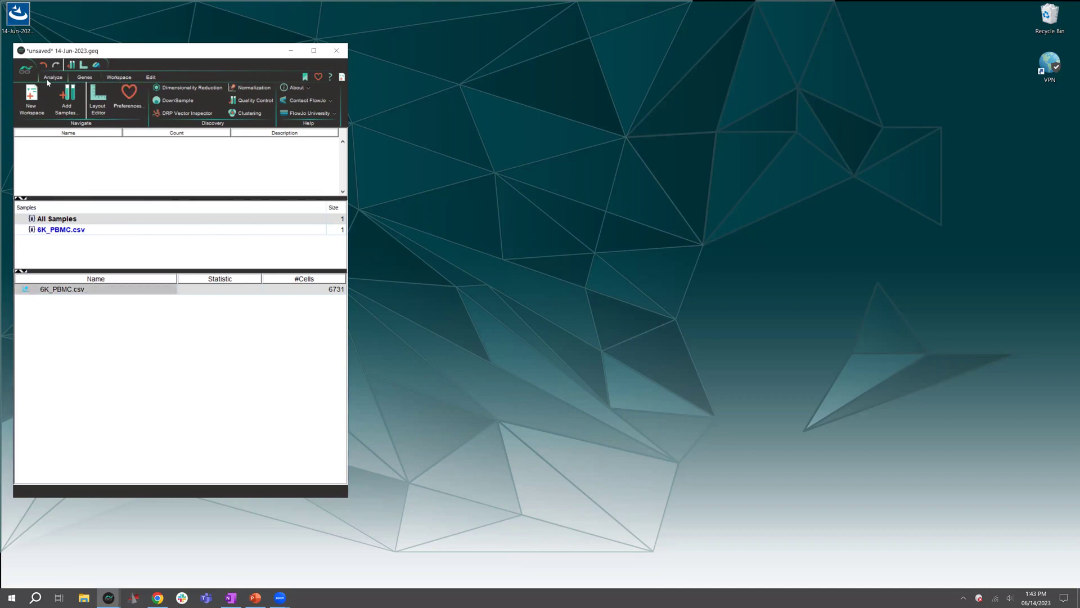
left_click(248, 101)
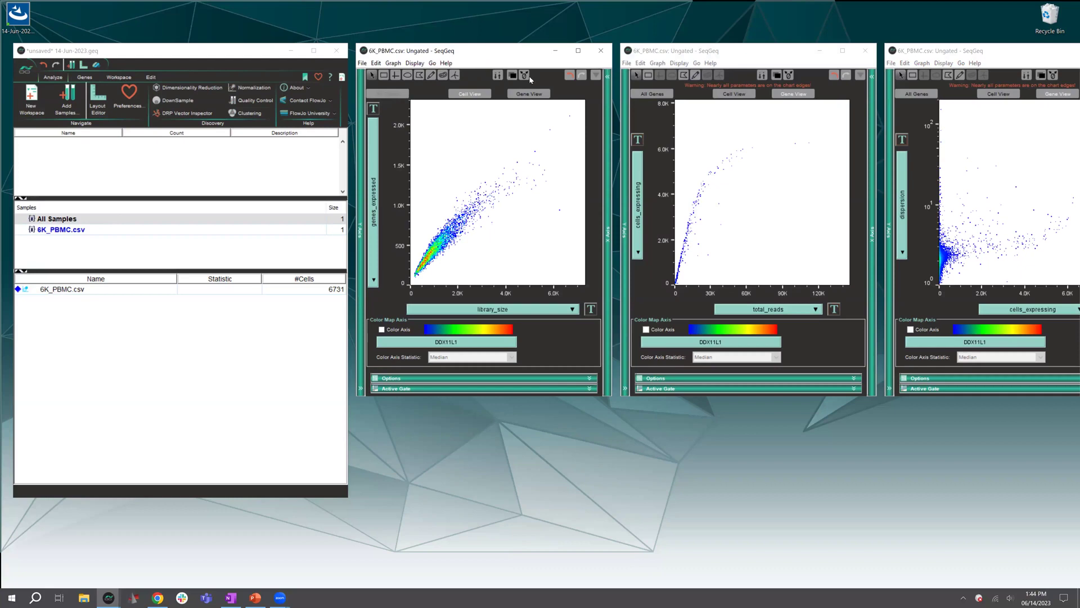
Step: Set both the library_size and genes_expressed axes of the Cell View quality plot to Log Axis
left_click_drag(479, 60, 450, 61)
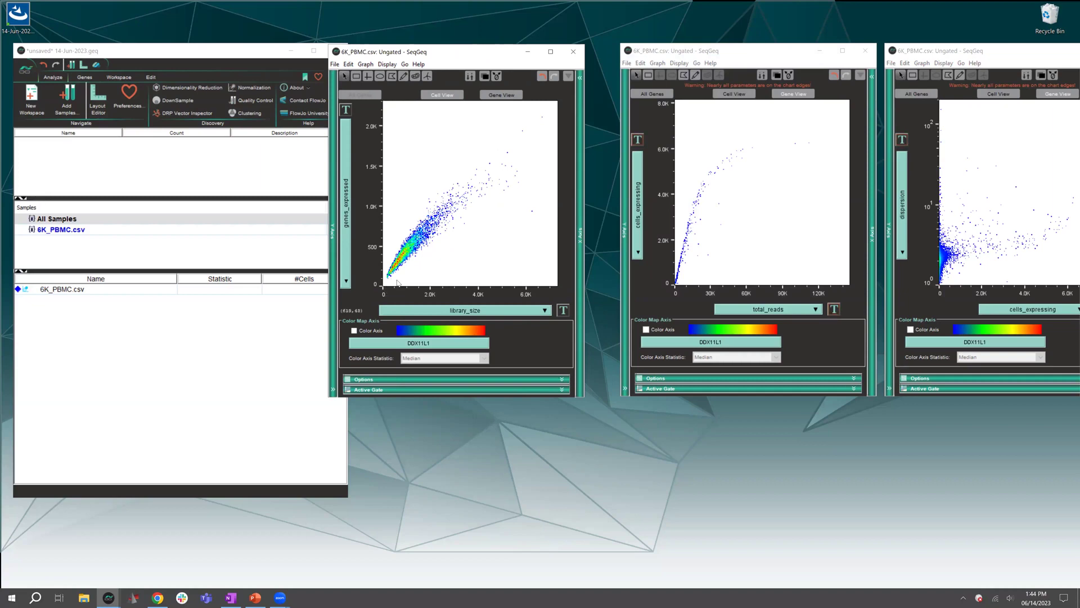
left_click(562, 310)
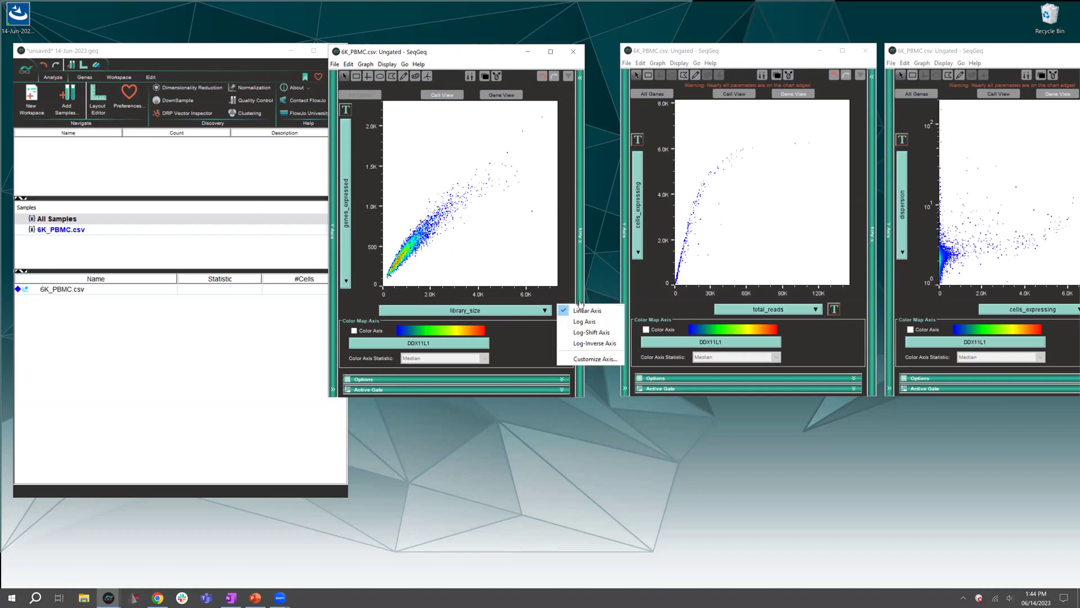
left_click(585, 322)
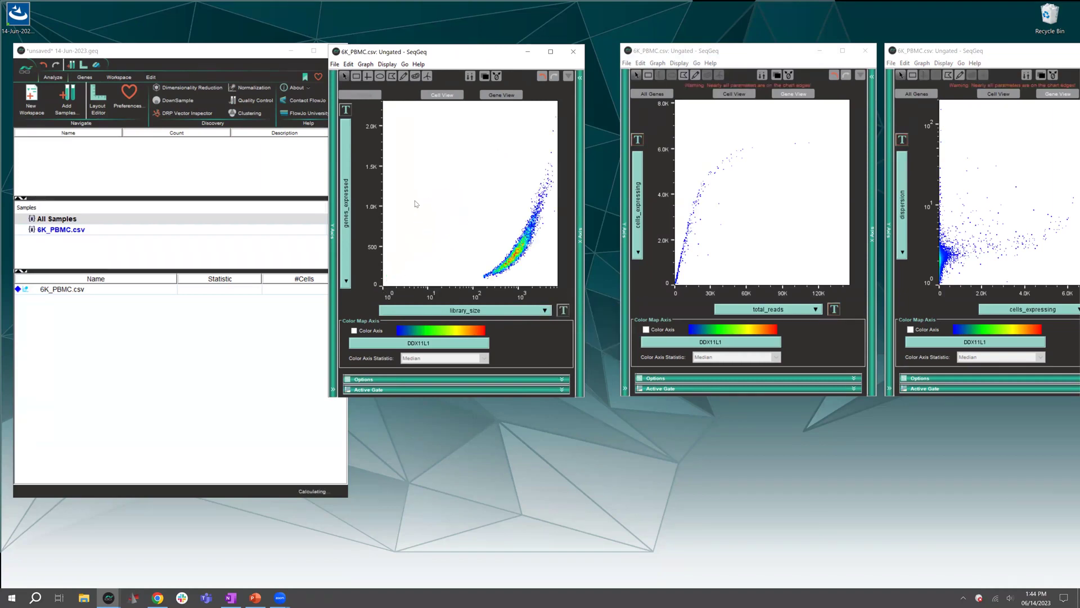
left_click(345, 109)
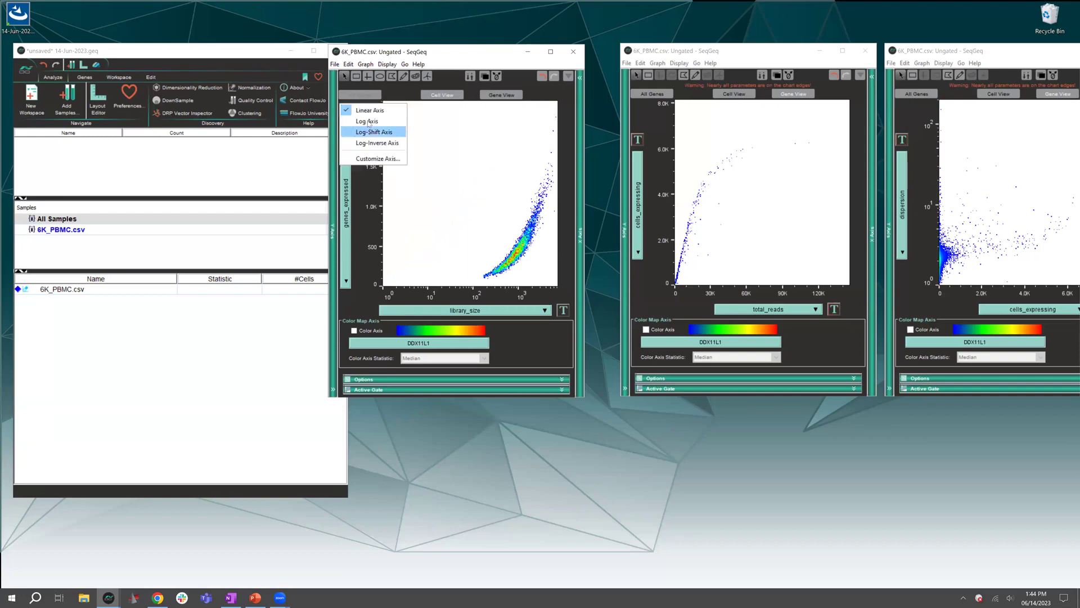
left_click(368, 124)
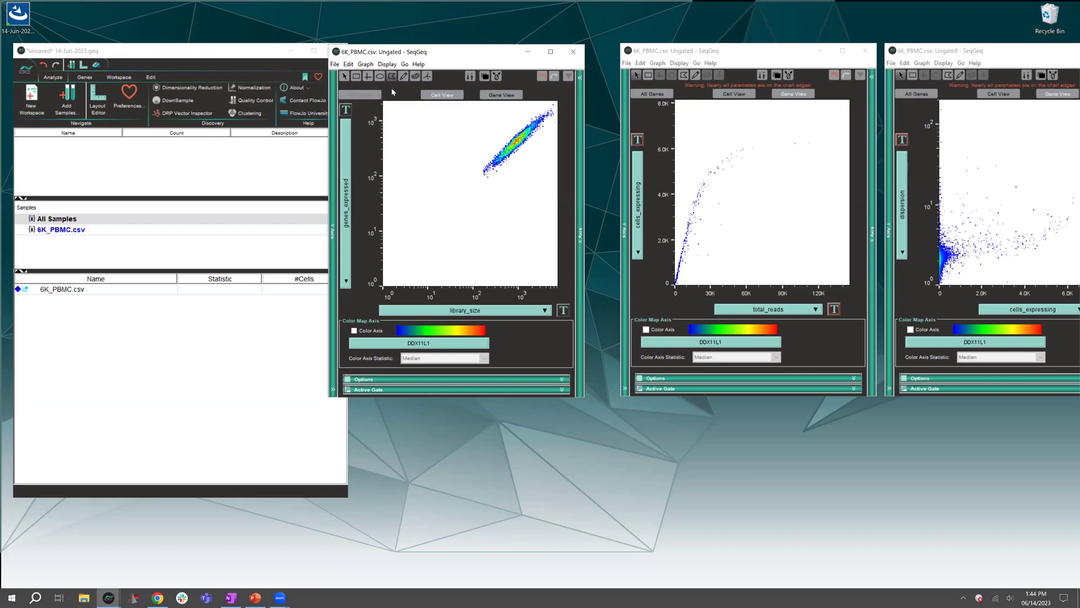
Step: Draw a polygon gate around the dense diagonal population in the library_size versus genes_expressed plot and name it Quality Cells
left_click(491, 168)
left_click(486, 160)
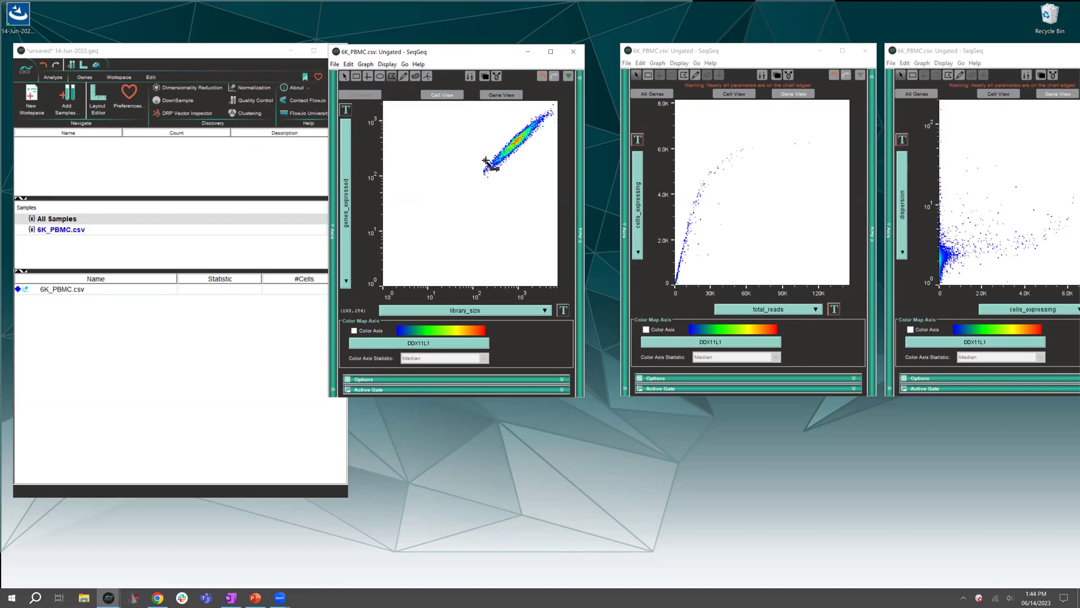
left_click(529, 117)
left_click(541, 116)
left_click(542, 129)
left_click(519, 149)
double_click(494, 168)
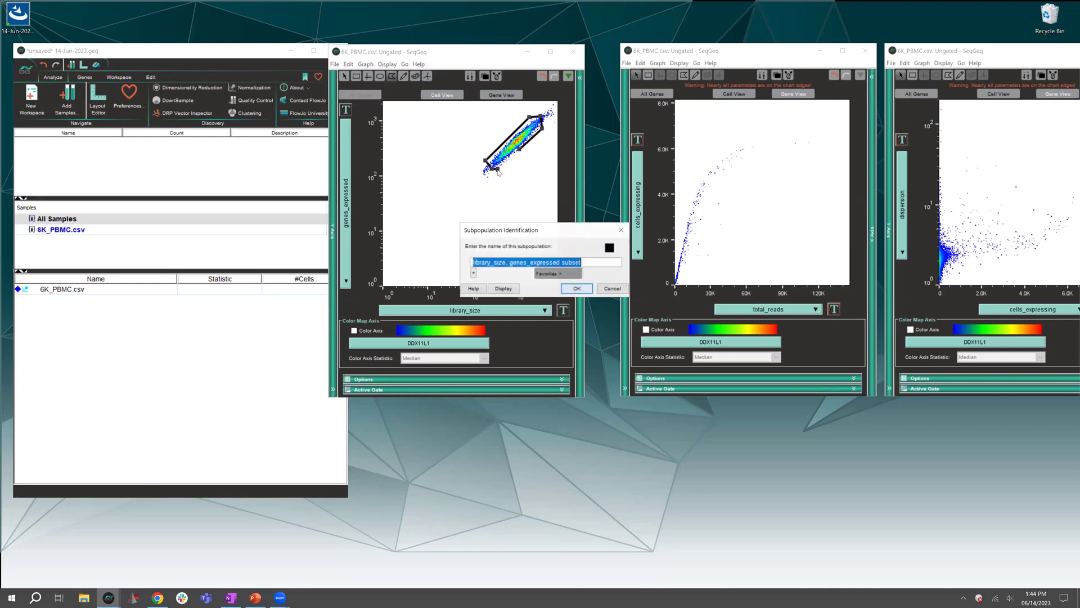
type("Q")
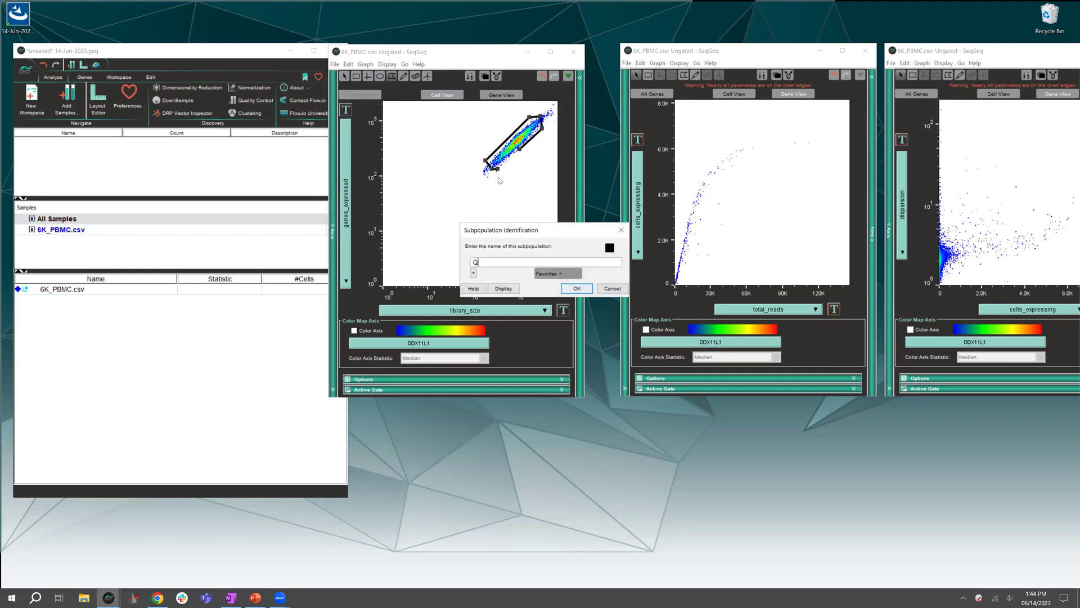
type("uality Cells")
left_click(576, 288)
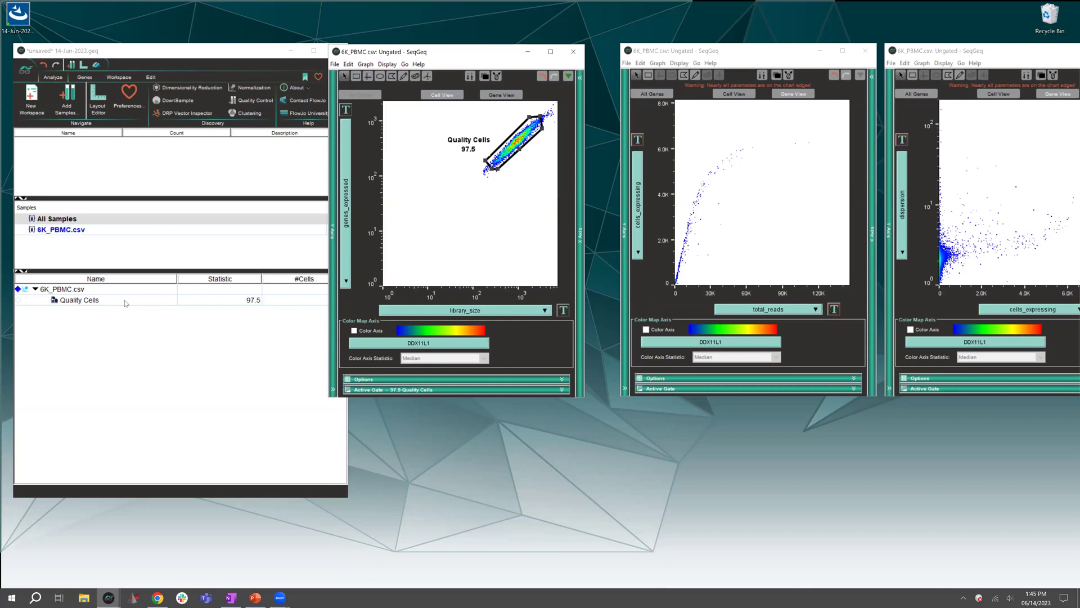
Step: Set both the total_reads and cells_expressing axes of the Gene View quality plot to Log-Shift Axis
left_click(688, 52)
left_click_drag(688, 51, 670, 52)
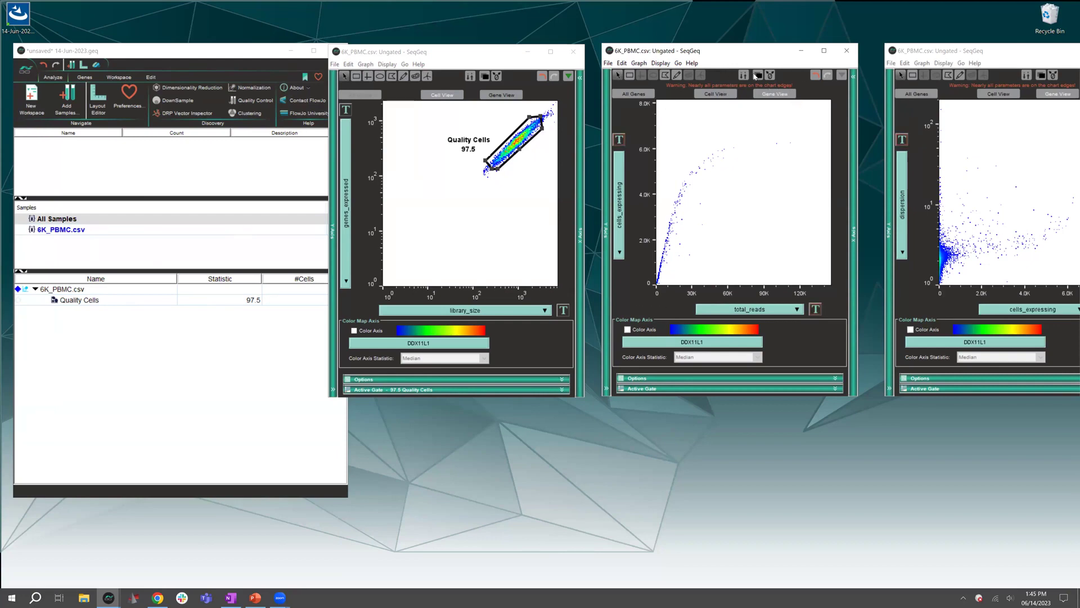
left_click(814, 310)
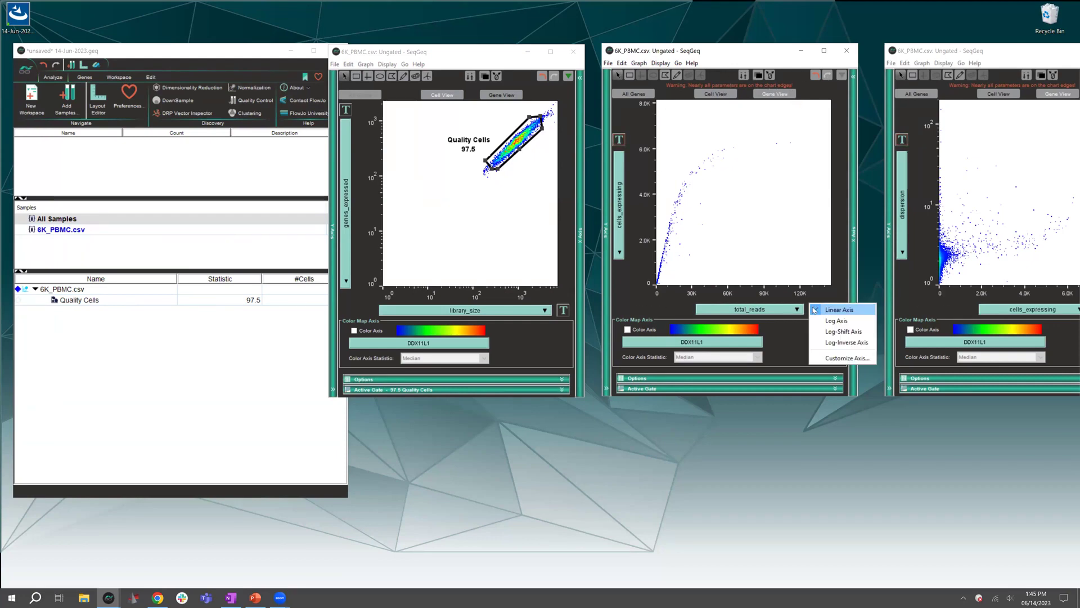
left_click(843, 332)
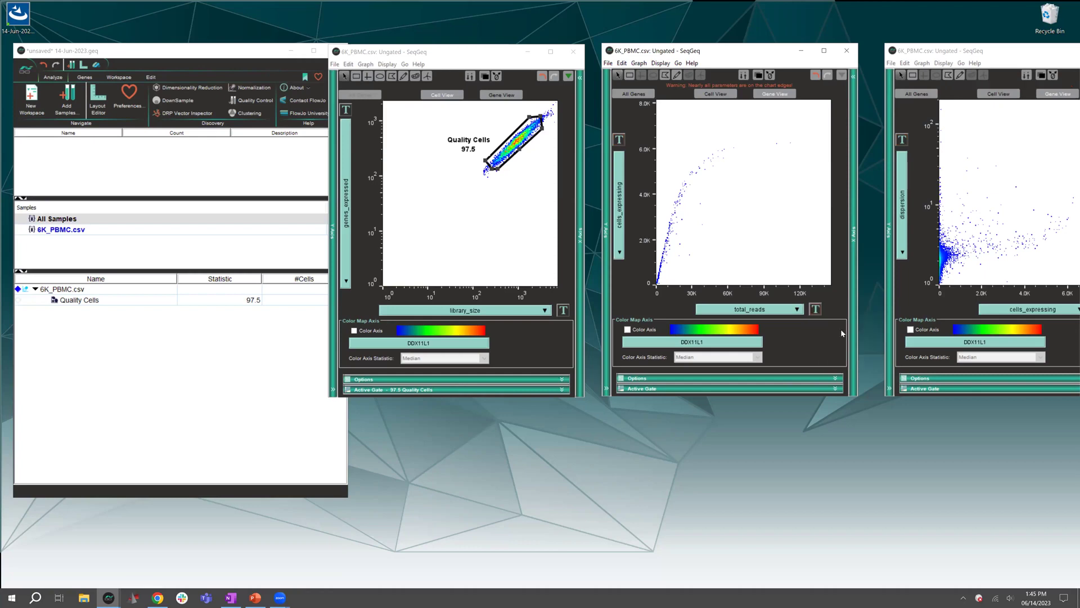
left_click(619, 138)
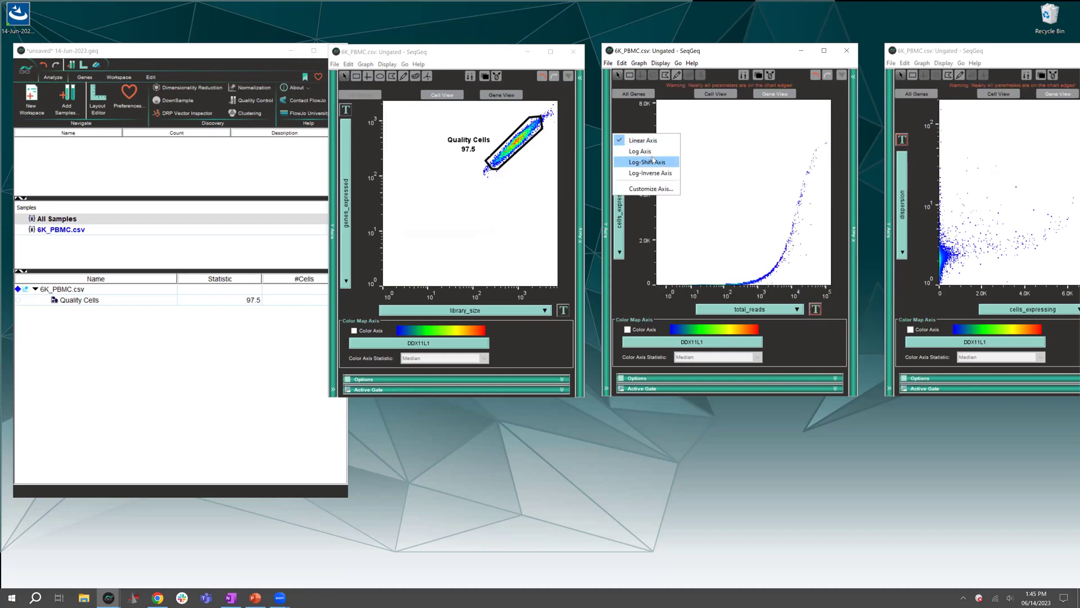
left_click(652, 161)
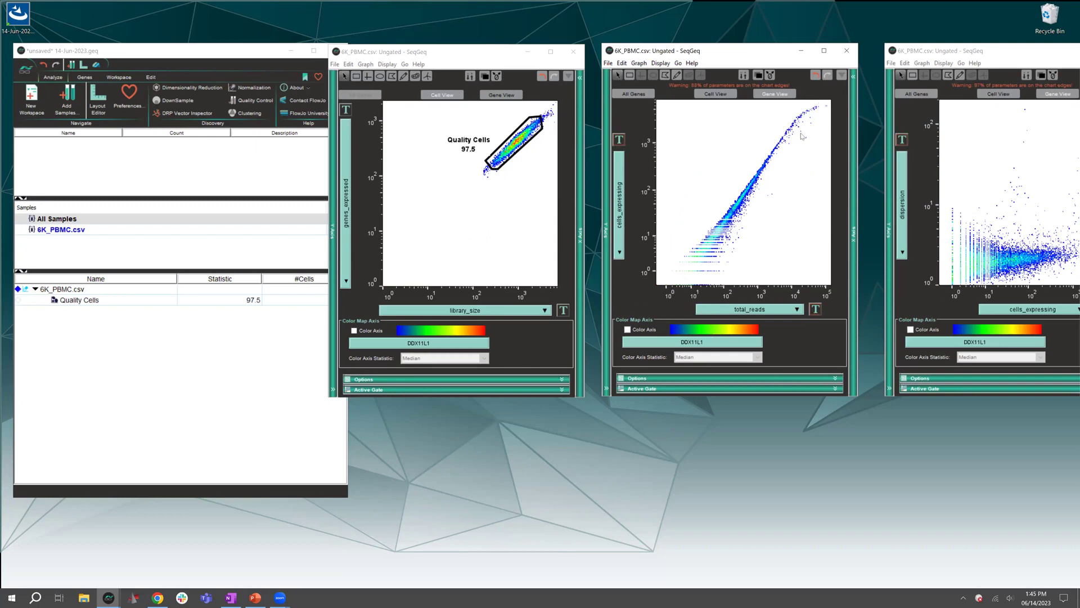
Step: Draw a rectangular gate over the diagonal gene population in the total_reads versus cells_expressing plot, name it Outlier Gene Filter, and move its label above the population
left_click(630, 77)
left_click_drag(673, 118, 822, 236)
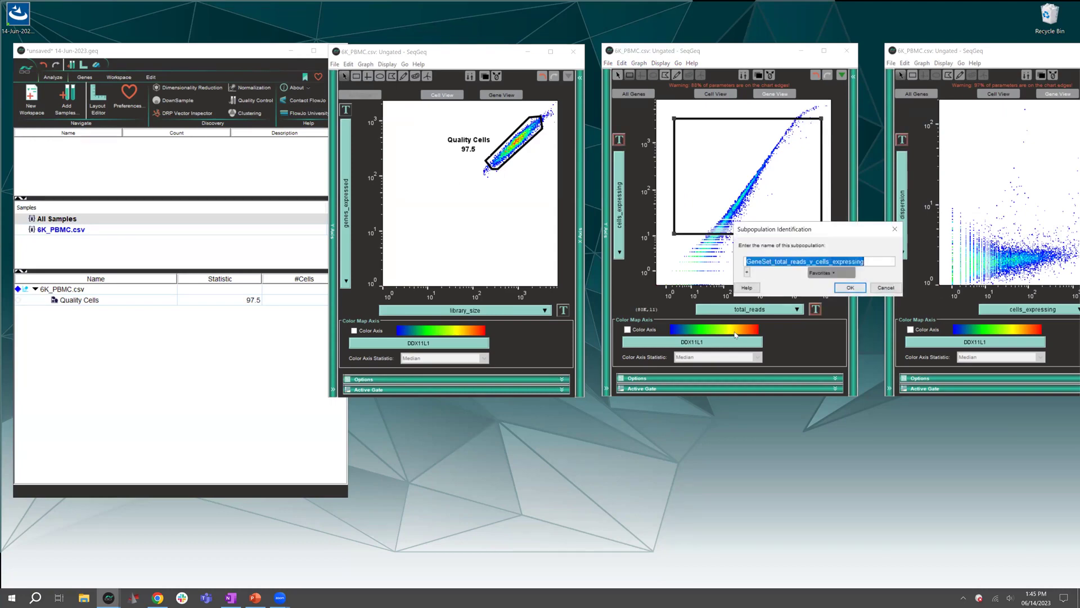
type("Outlier gene")
key("BackSpace")
key("BackSpace")
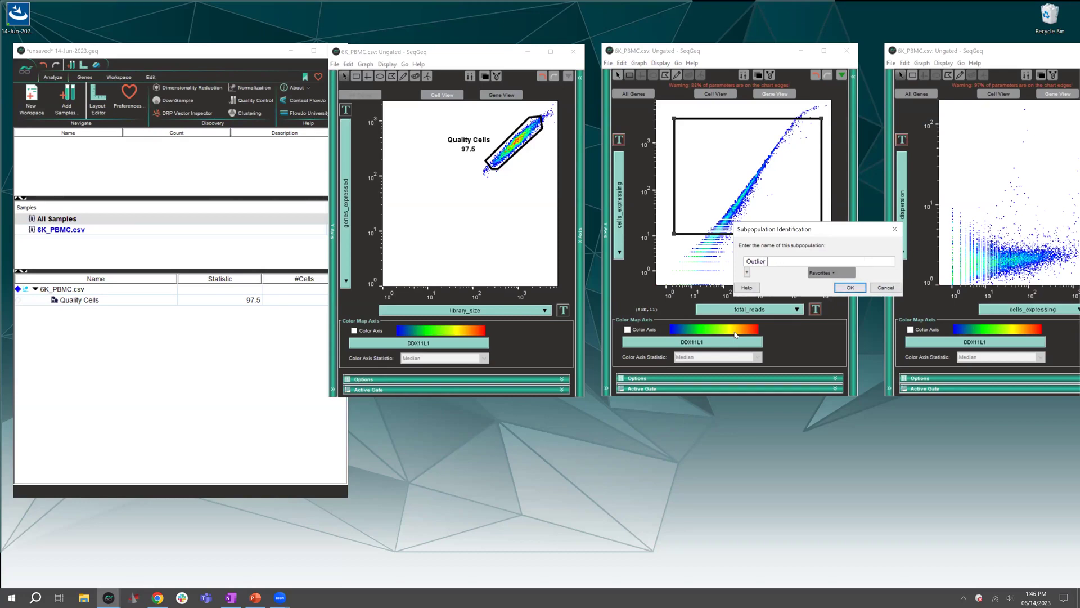
type("e Filter")
left_click(850, 288)
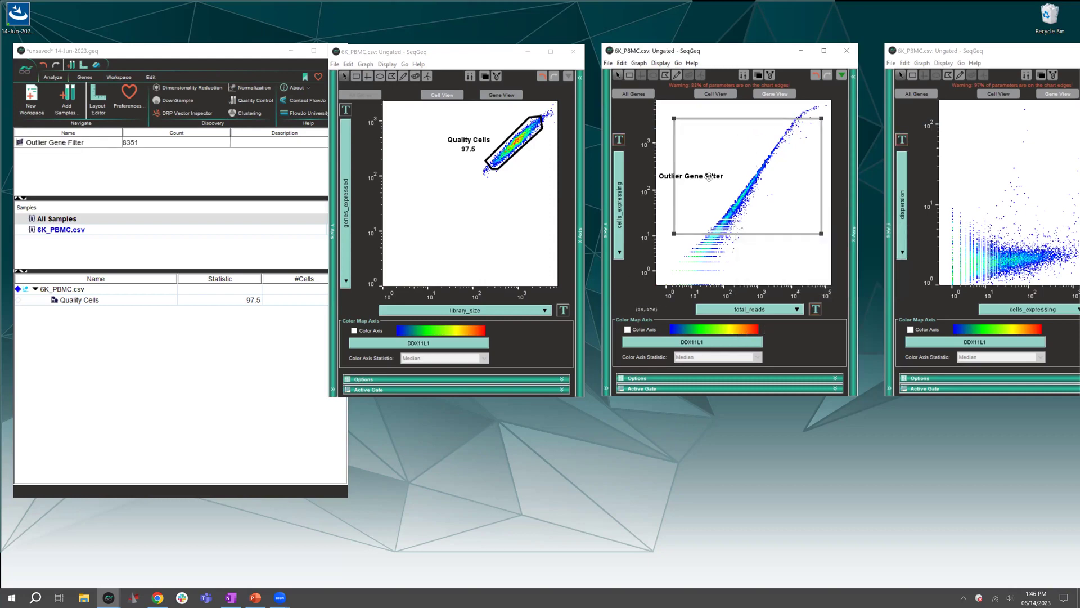
left_click_drag(708, 176, 716, 113)
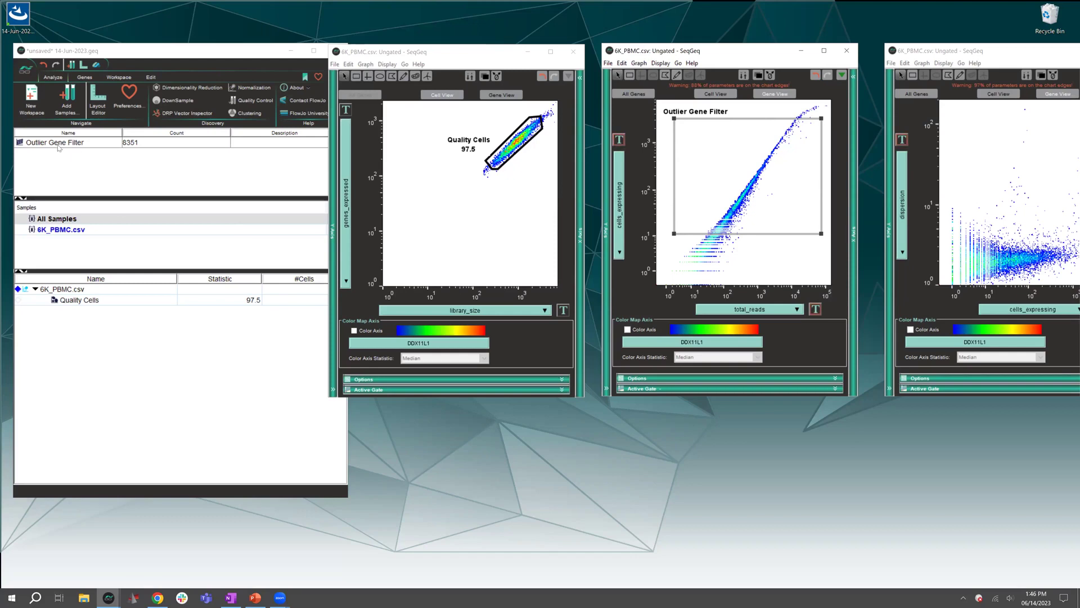
Step: Resize the Outlier Gene Filter gate to keep genes expressed in about 6 to 720 cells
left_click(168, 69)
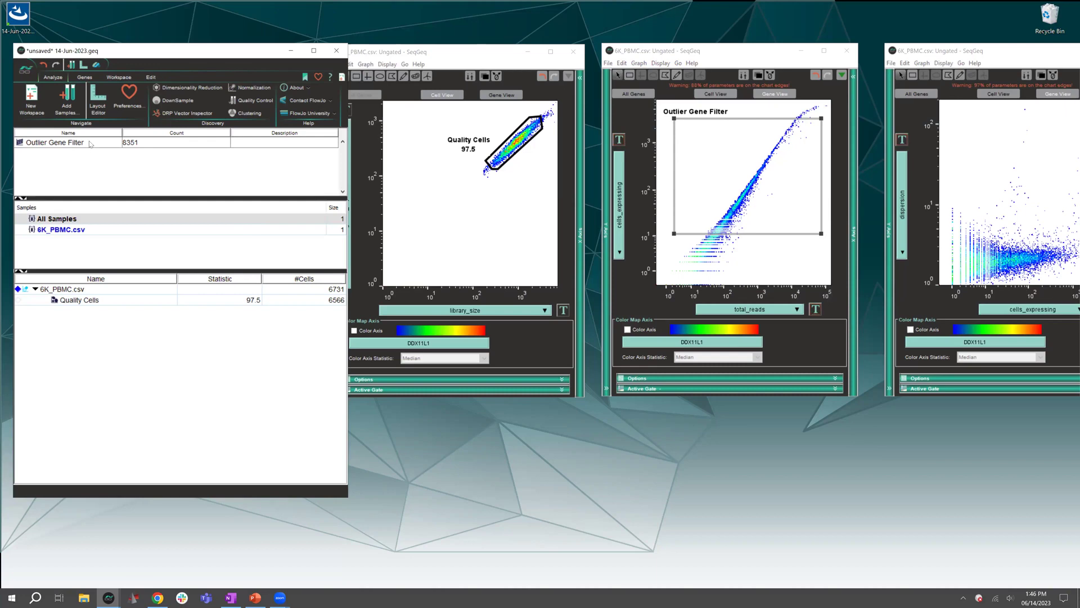
left_click_drag(674, 233, 671, 281)
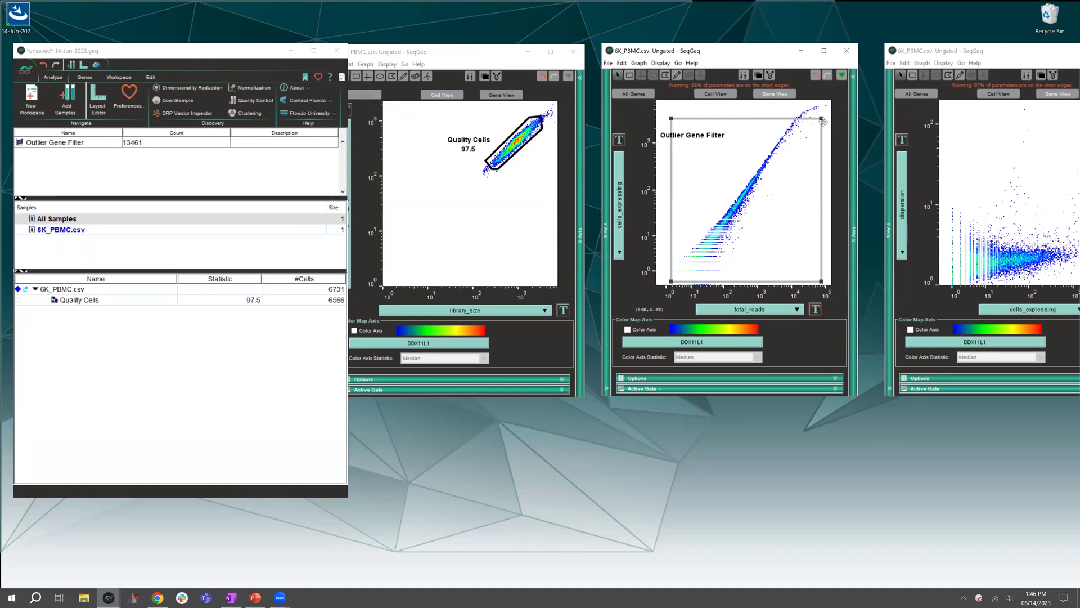
left_click_drag(822, 118, 826, 101)
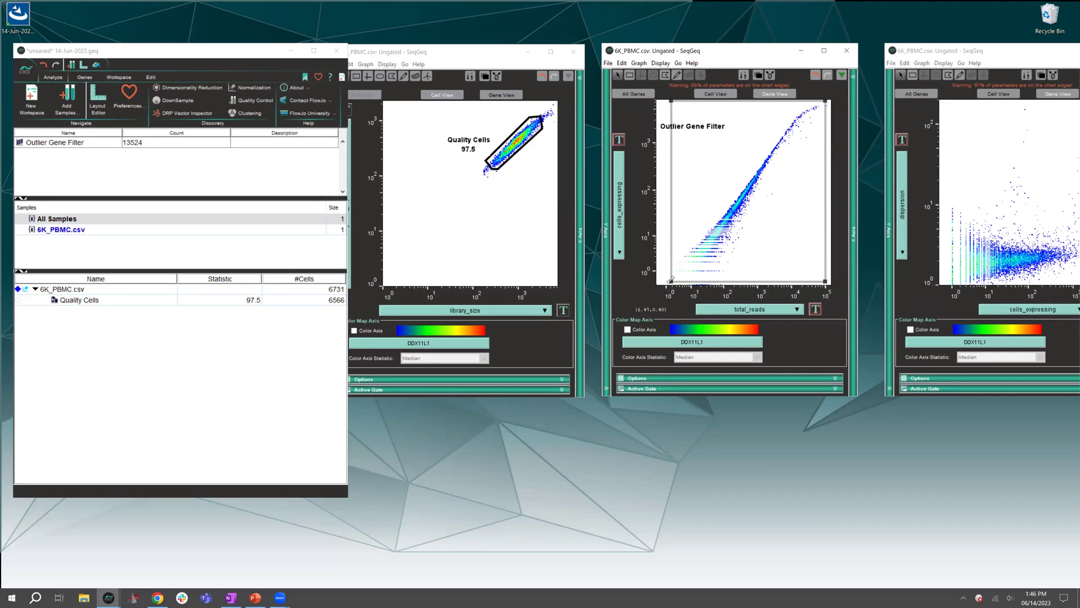
left_click_drag(671, 263, 671, 245)
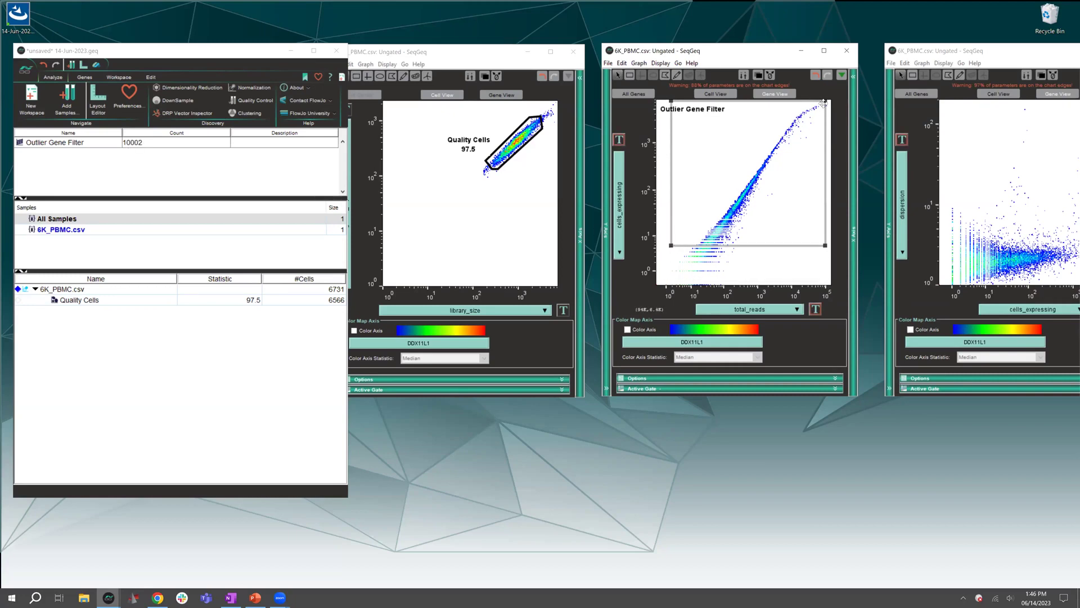
left_click_drag(826, 101, 827, 148)
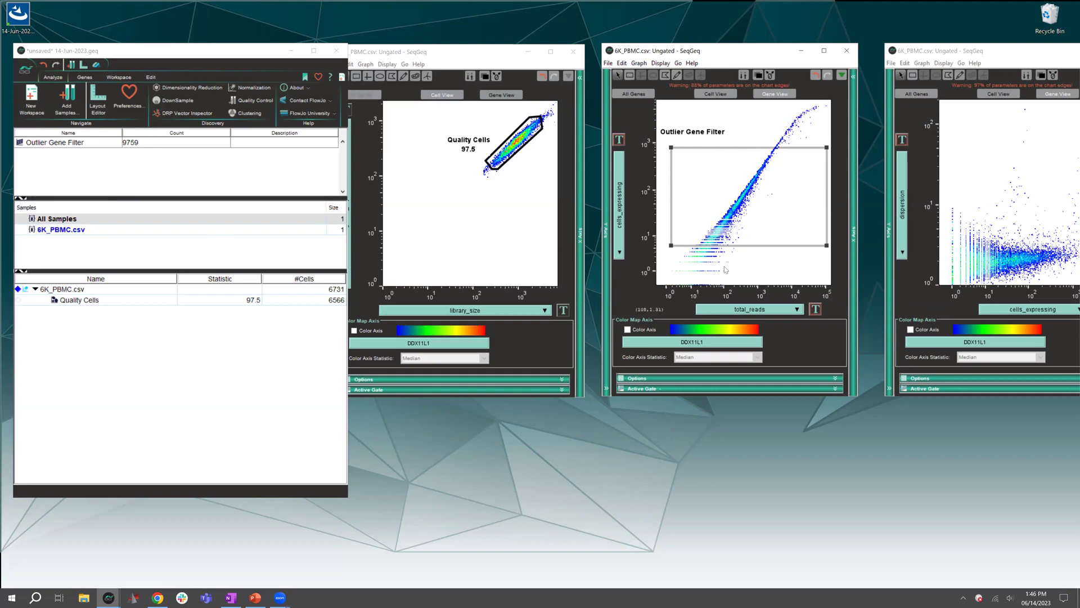
left_click_drag(826, 148, 826, 149)
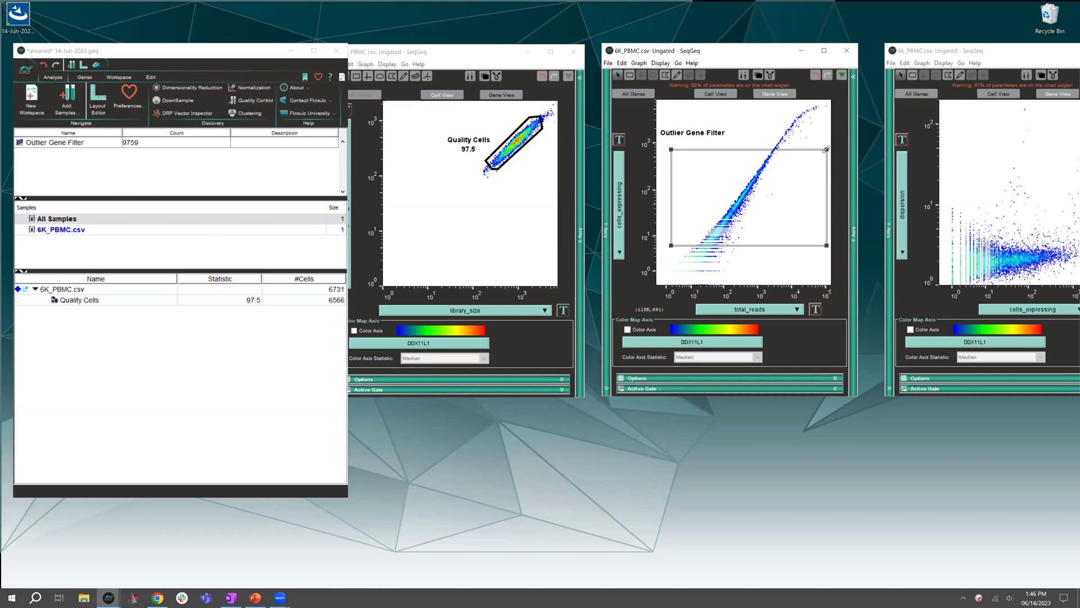
Step: Inspect the genes in the Outlier Gene Filter set, sorting them by cells_expressing and by parameter name
double_click(65, 145)
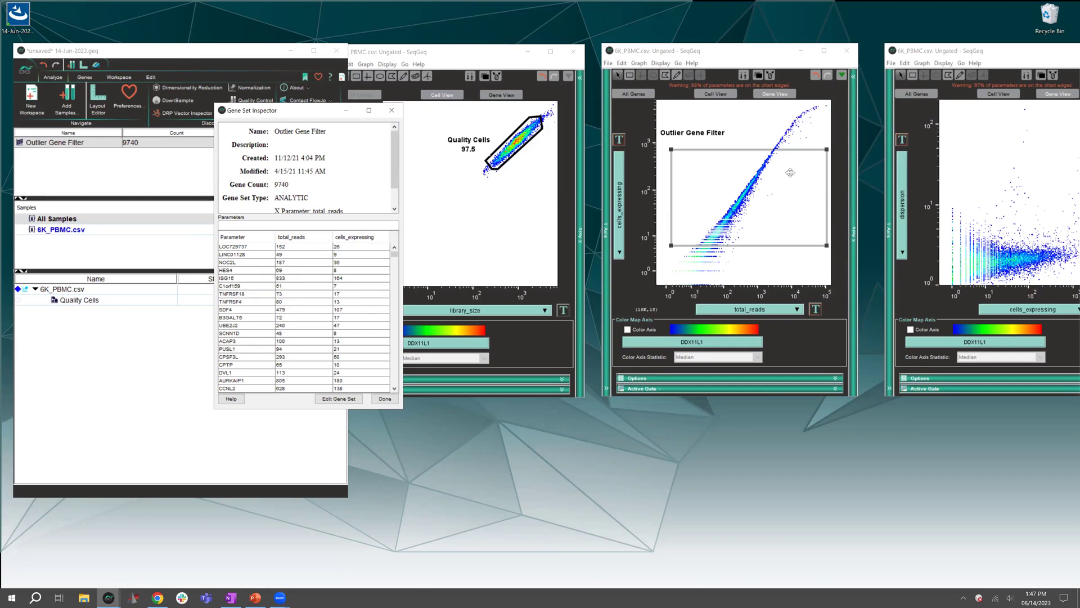
left_click(309, 241)
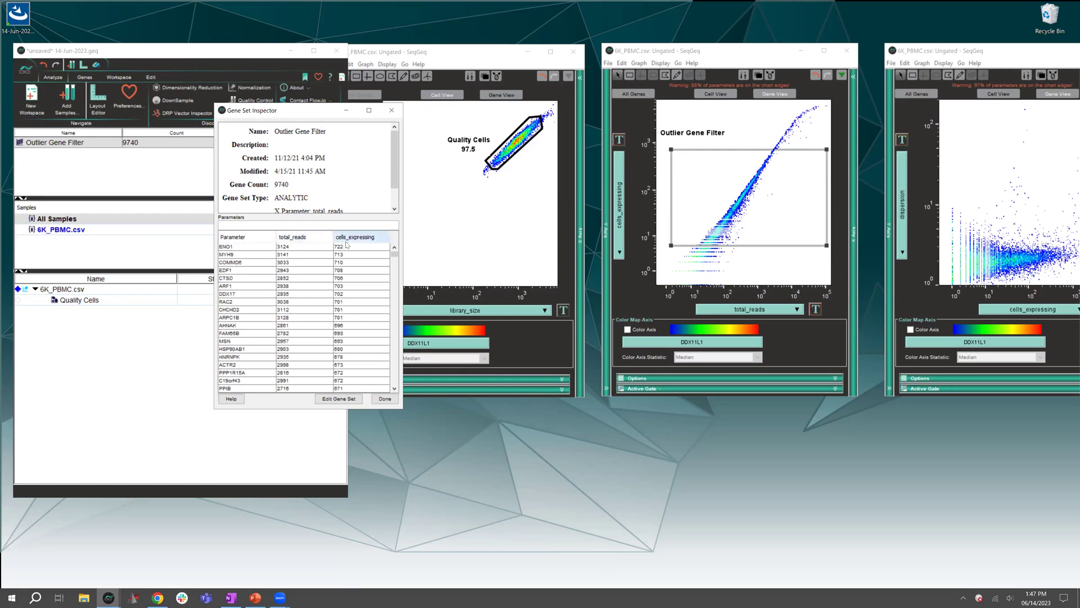
left_click(259, 239)
left_click(255, 241)
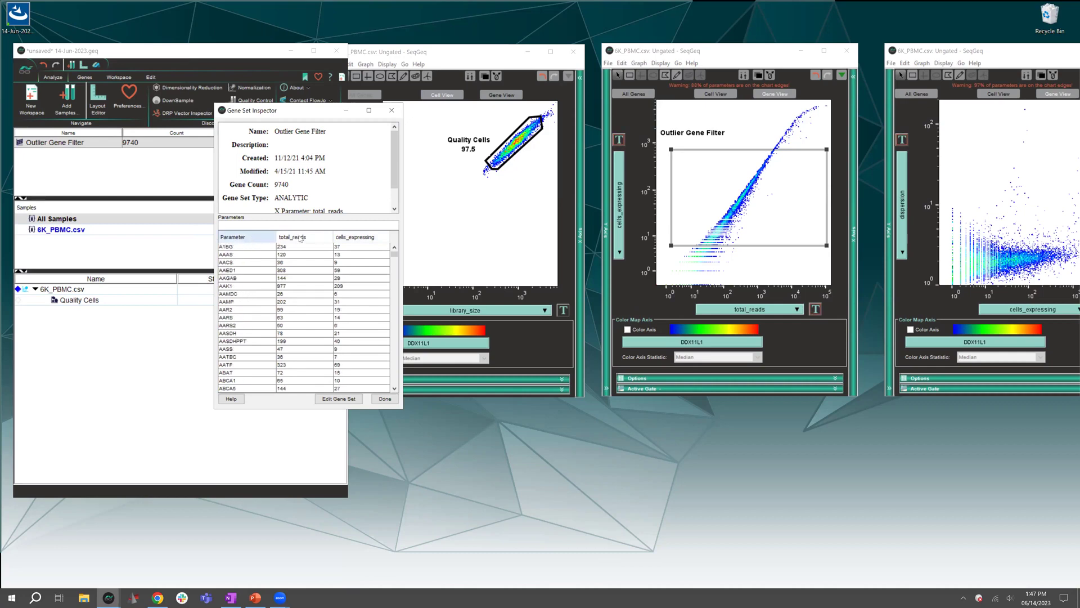
left_click(392, 111)
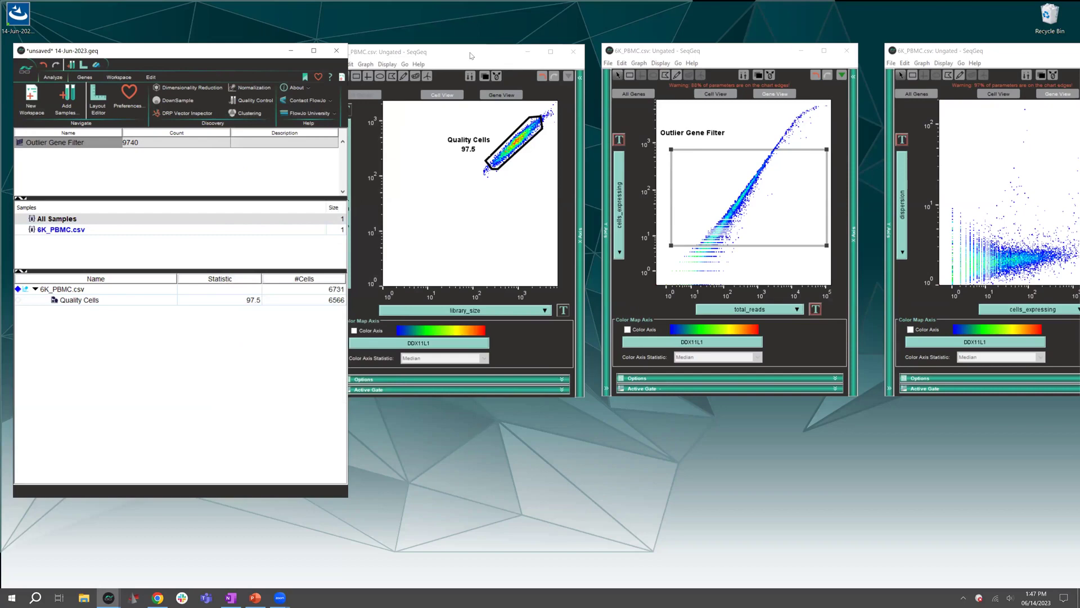
Step: Rearrange the three quality plot windows so that the cells_expressing versus dispersion plot is fully on screen
left_click_drag(470, 53, 447, 54)
left_click(689, 48)
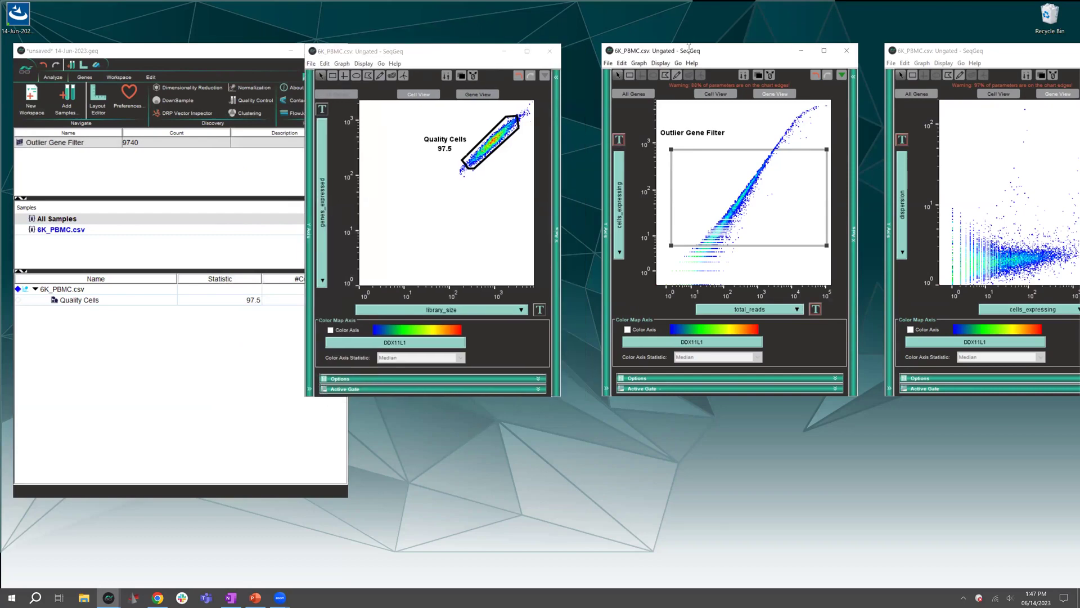
left_click_drag(688, 48, 664, 49)
left_click(951, 50)
left_click_drag(935, 50, 841, 54)
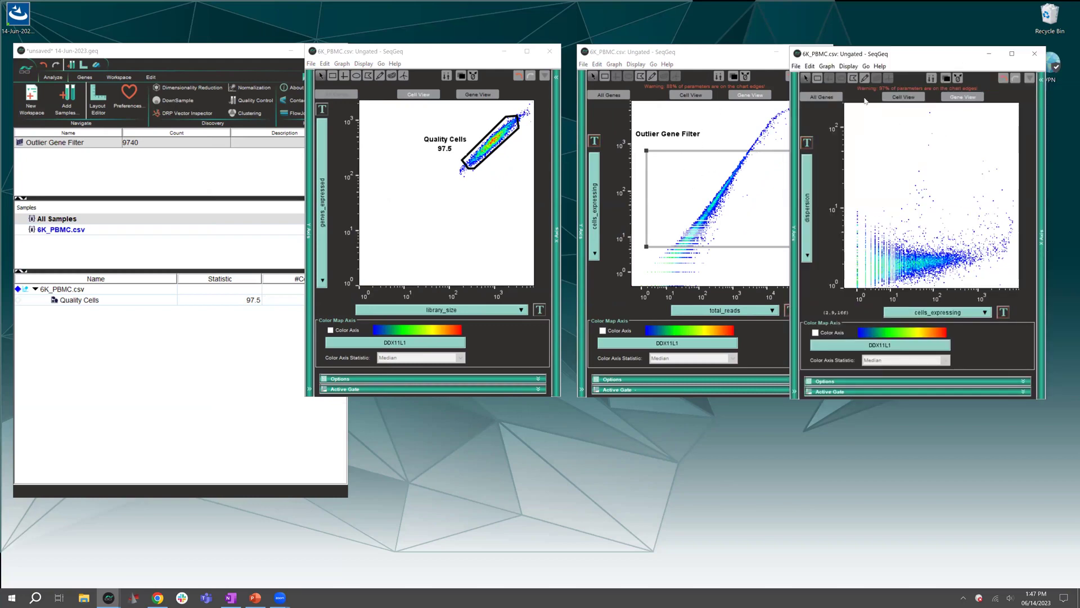
Step: Restrict the cells_expressing versus dispersion plot to the Outlier Gene Filter gene set and display its points as large dots
left_click(822, 97)
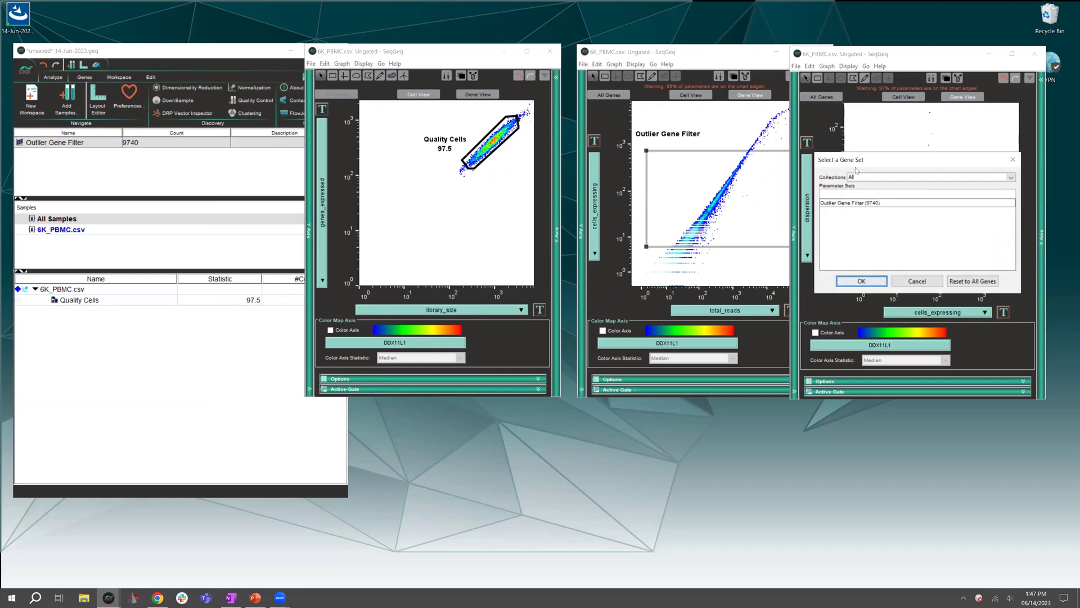
left_click(851, 204)
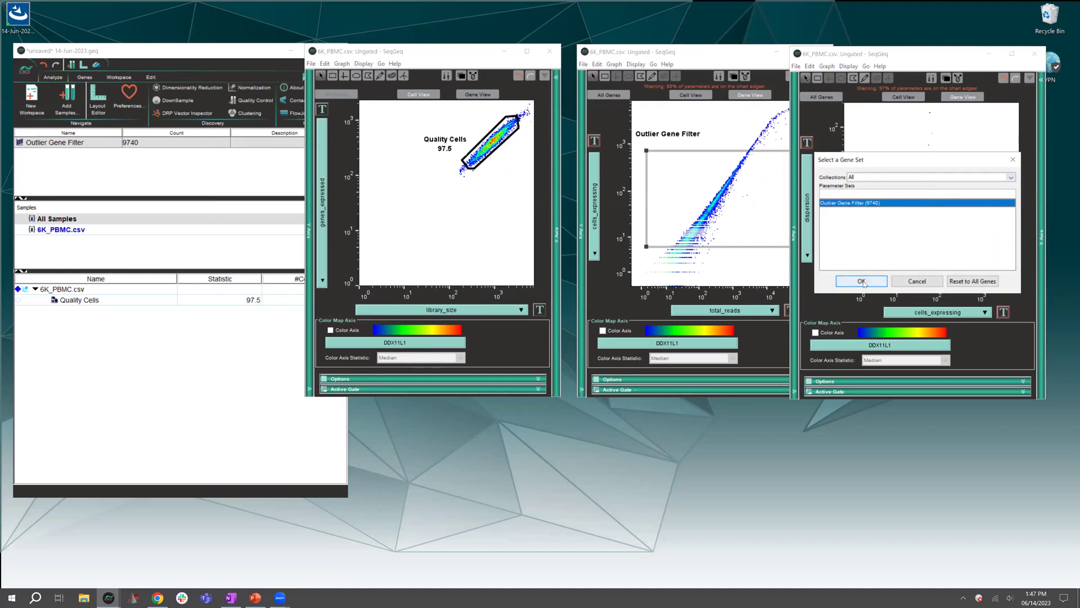
left_click(862, 281)
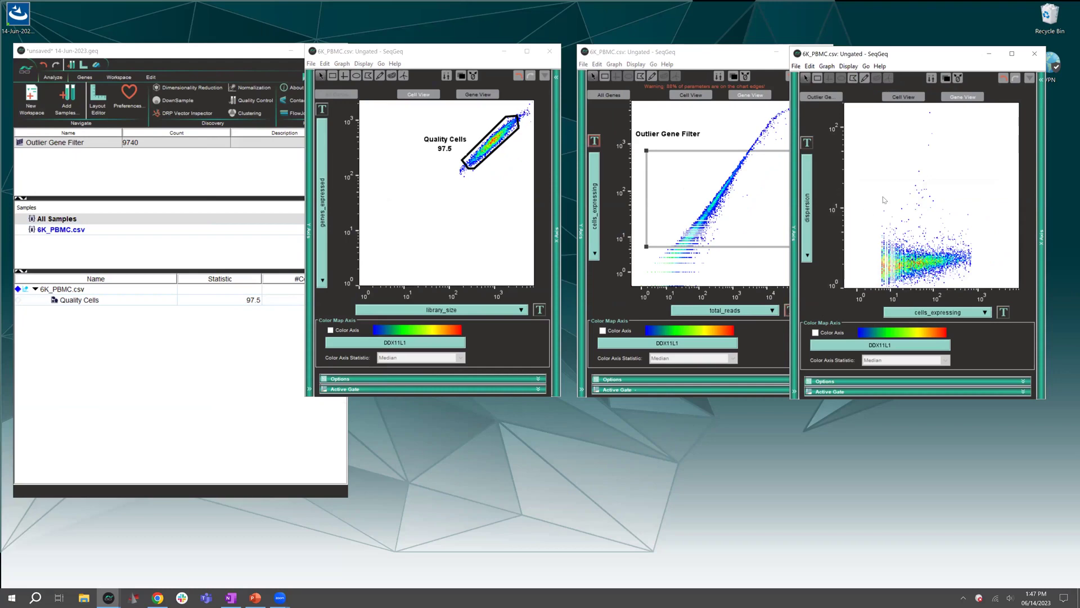
left_click(850, 66)
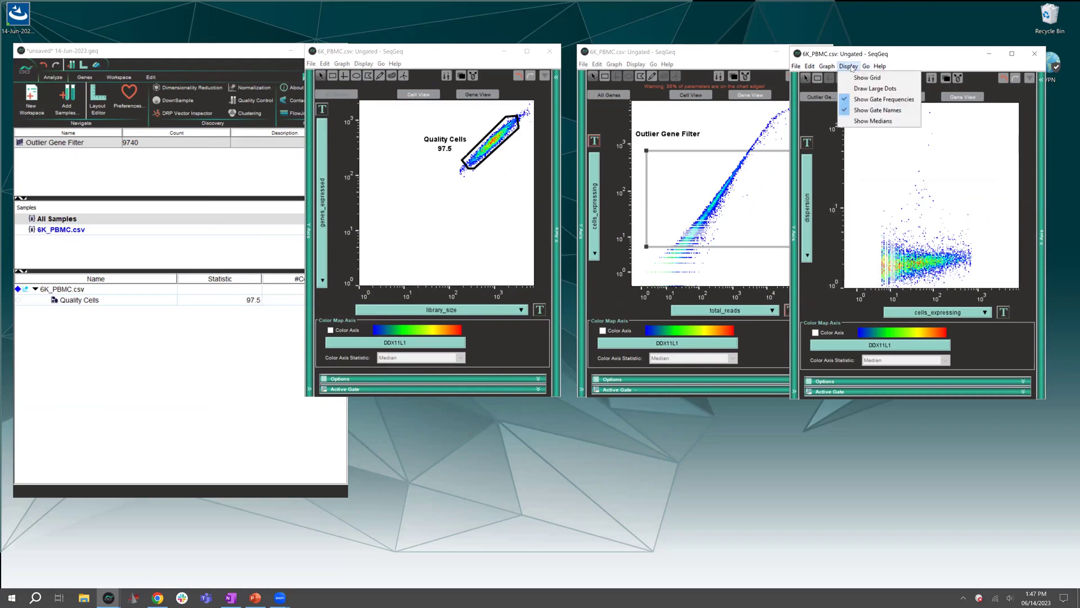
left_click(863, 90)
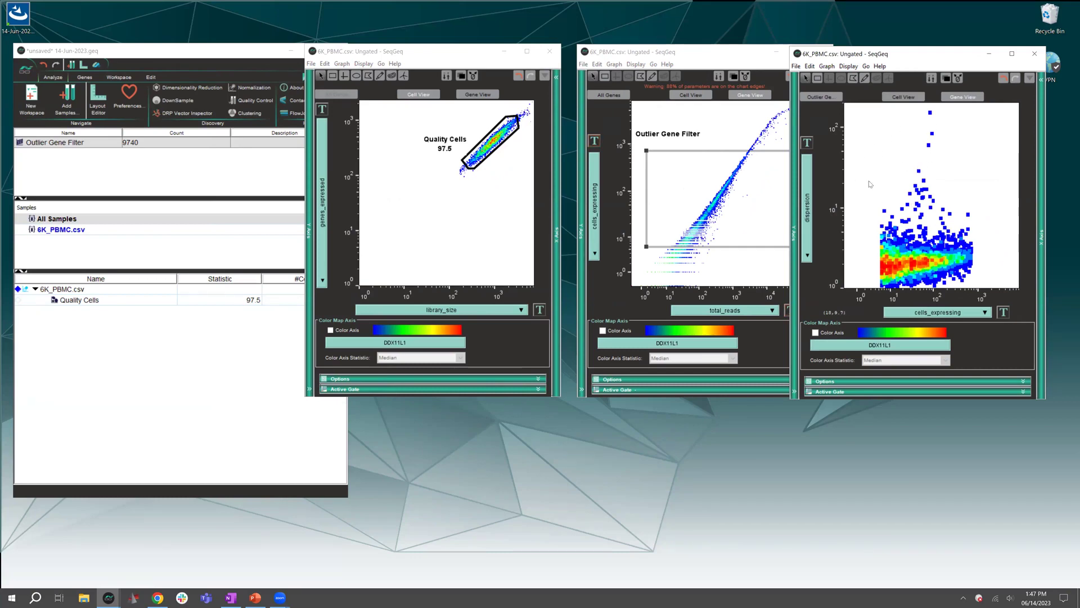
Step: Draw a rectangular gate around genes with dispersion above about 3, name it Highly Variable Filter, and move its label clear of the points
left_click(819, 80)
left_click_drag(866, 104, 1010, 251)
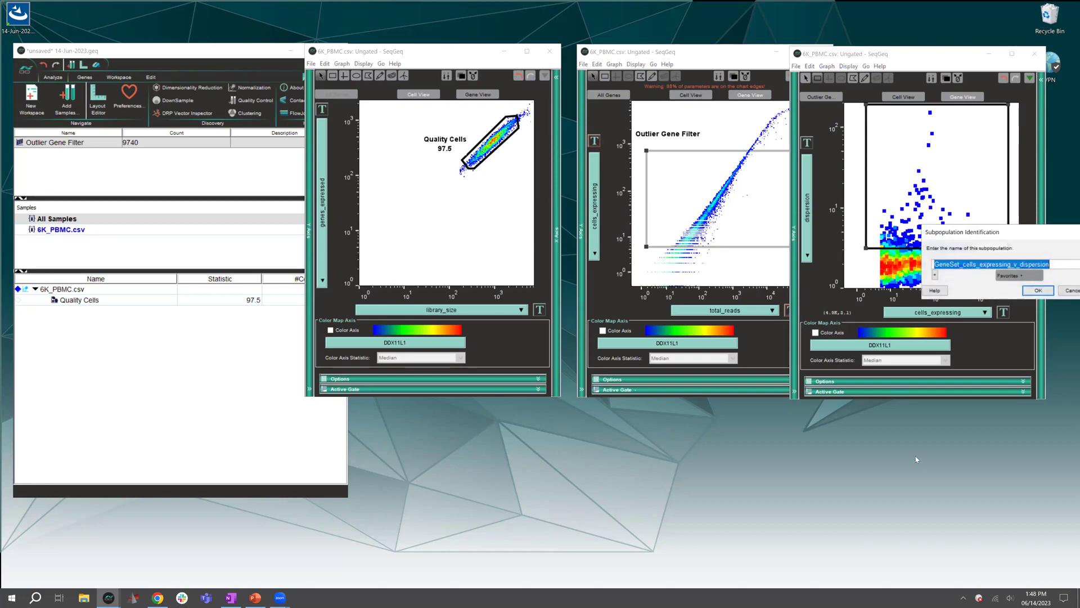
type("Highly var")
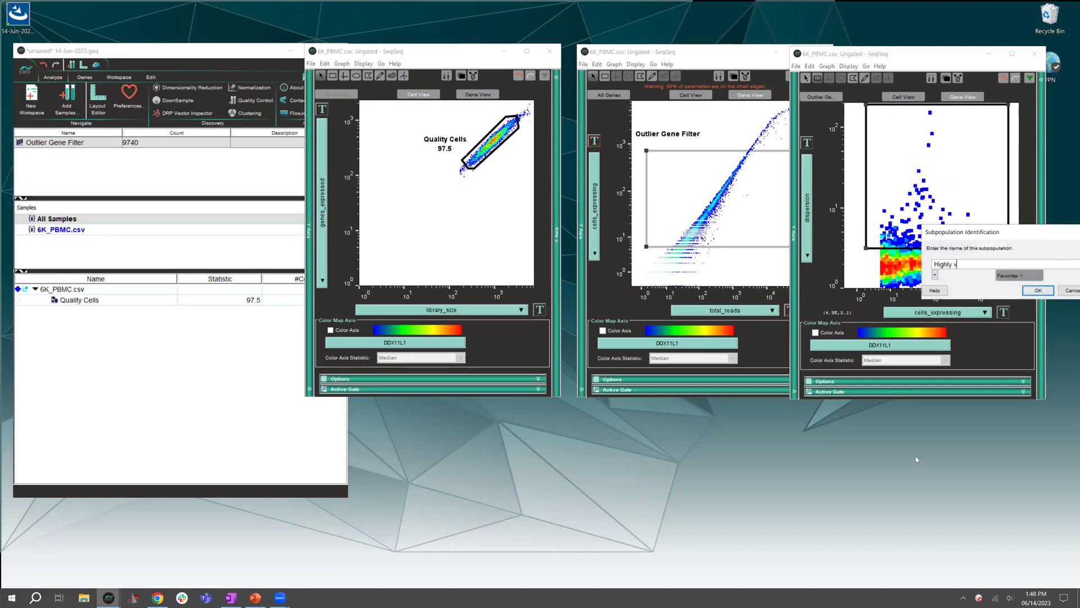
key("BackSpace")
key("BackSpace")
key("BackSpace")
type("Variable Filter")
left_click(1038, 290)
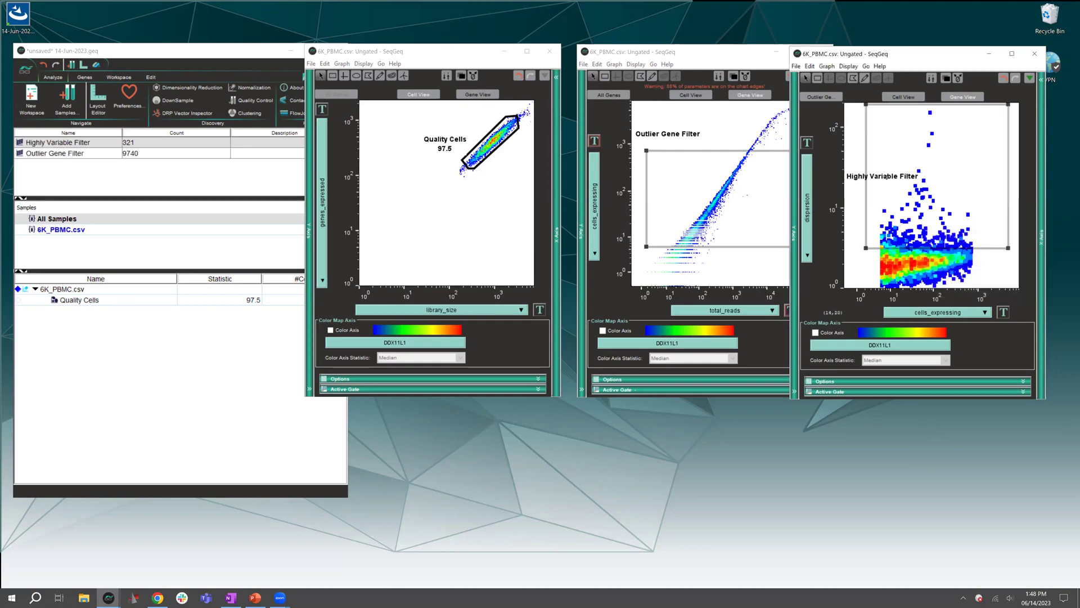
left_click_drag(888, 177, 975, 120)
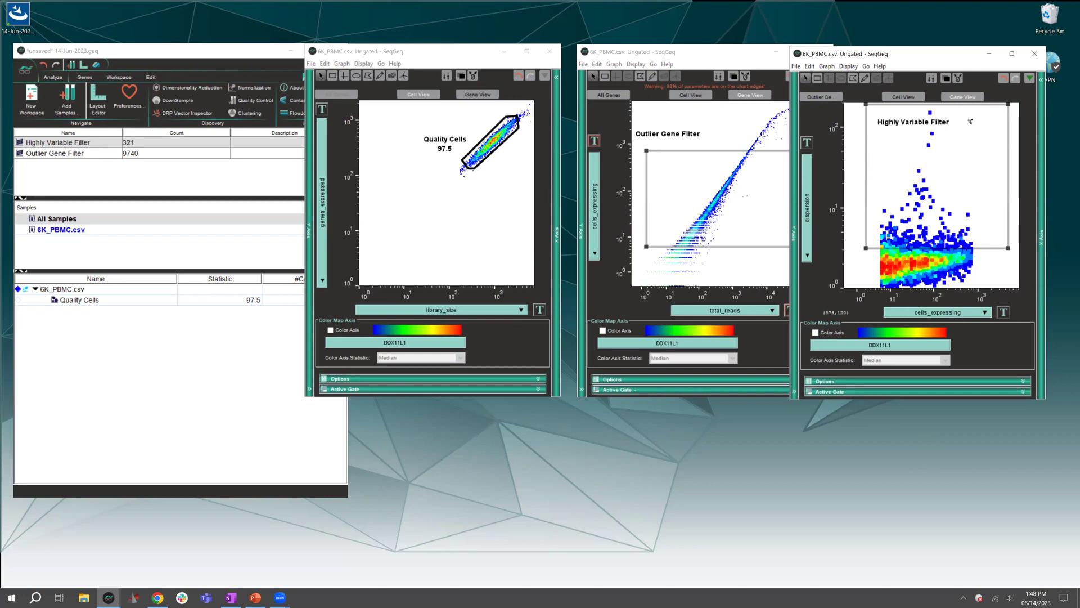
Step: Inspect the Highly Variable Filter gene set, reviewing its gene list down to the end
double_click(138, 144)
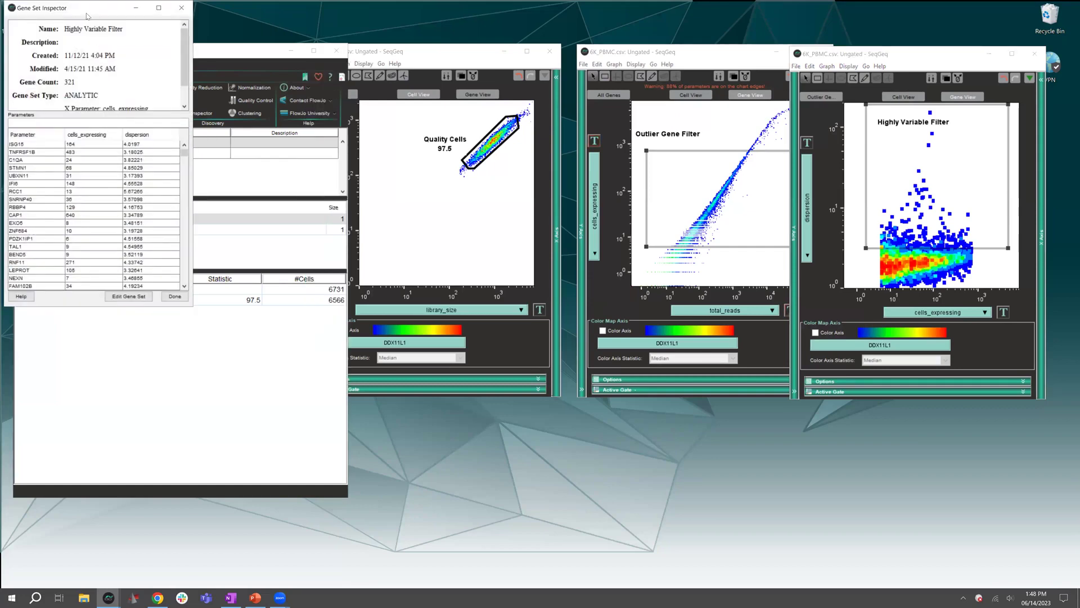
left_click_drag(88, 18, 296, 164)
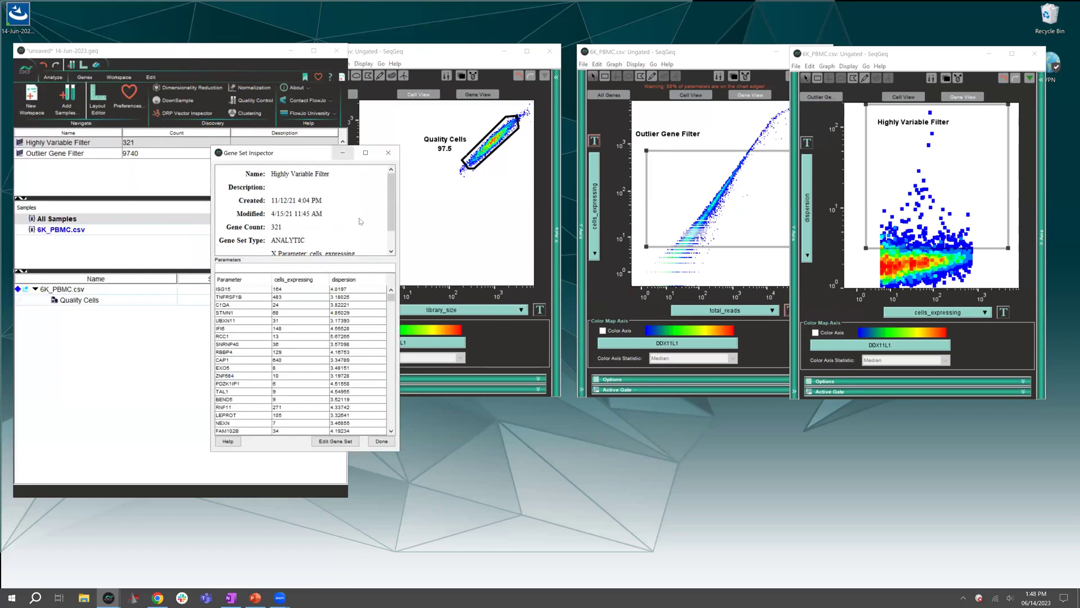
mouse_move(390, 298)
left_mouse_down()
mouse_move(391, 315)
mouse_move(390, 299)
left_mouse_up()
left_click(230, 296)
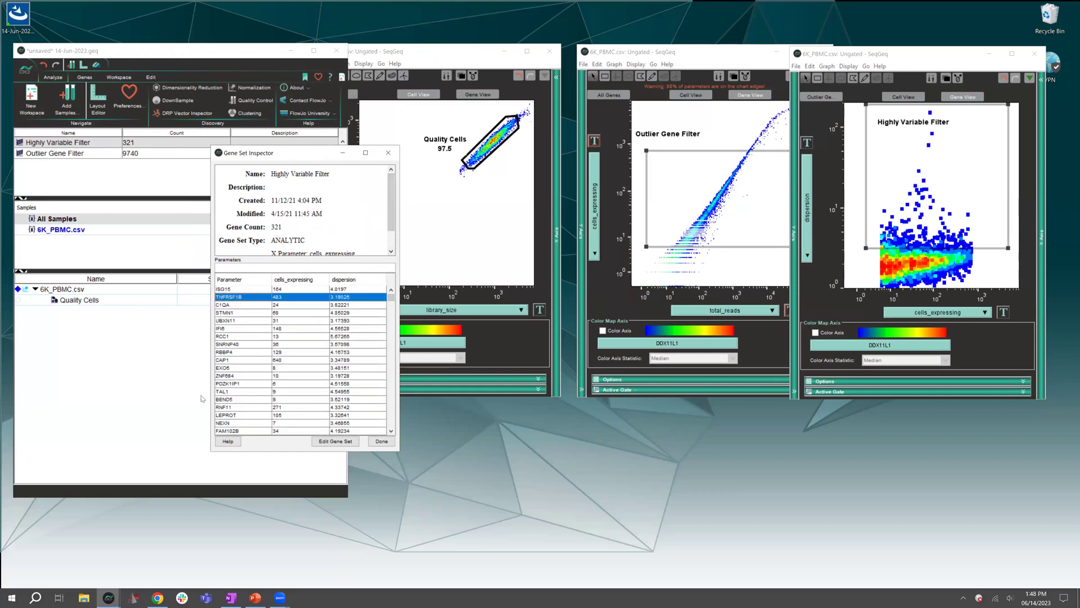
left_click_drag(391, 297, 385, 441)
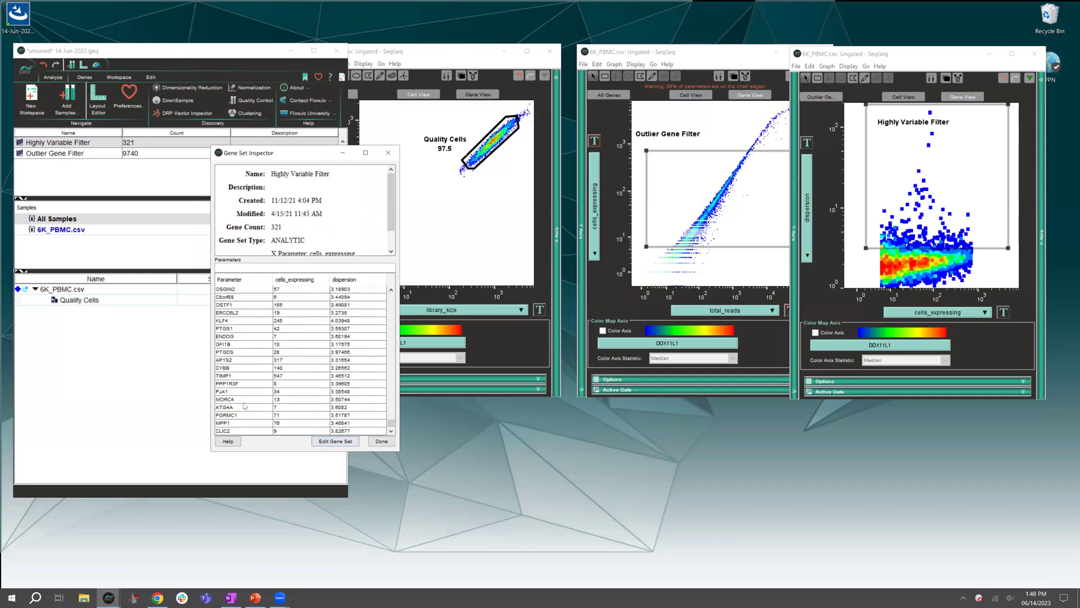
left_click(388, 153)
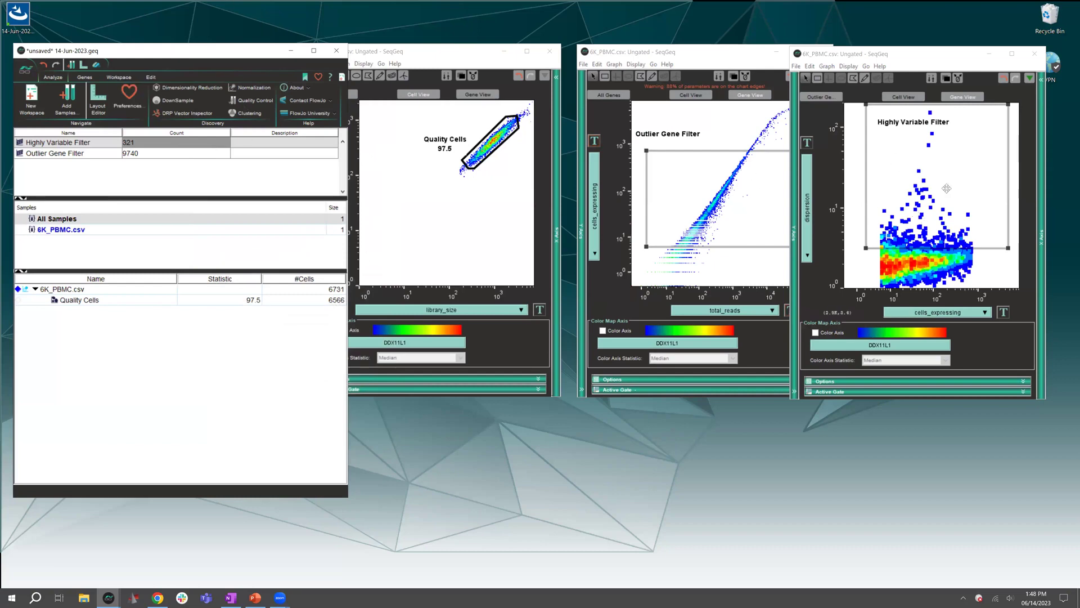
Step: Shift the dispersion plot window slightly aside and copy the library_size versus genes_expressed plot with its Quality Cells gate to the Layout Editor
mouse_move(909, 288)
left_click(933, 56)
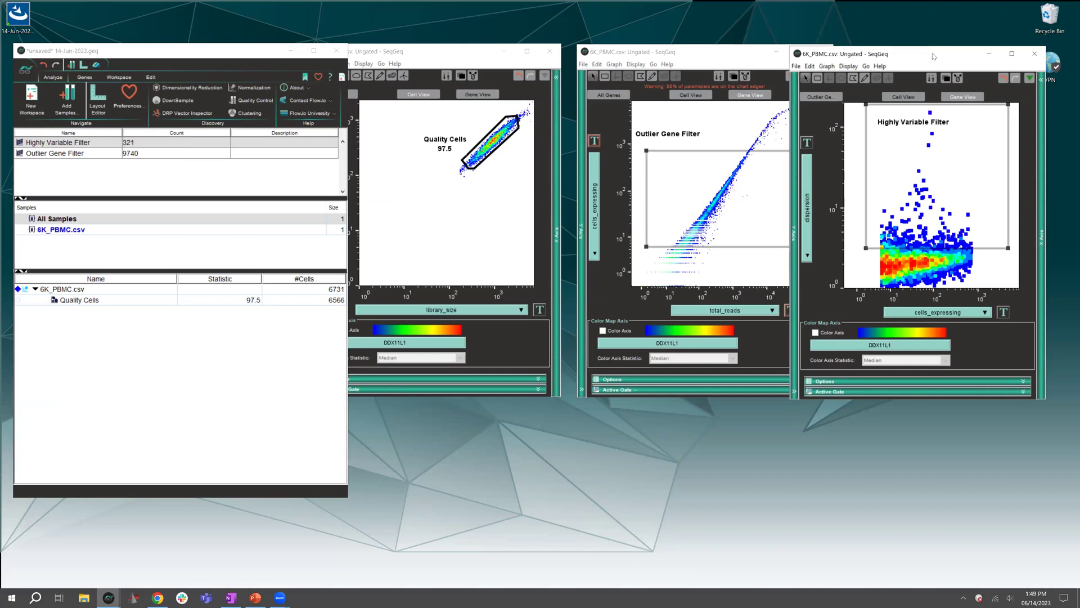
left_click_drag(932, 56, 941, 56)
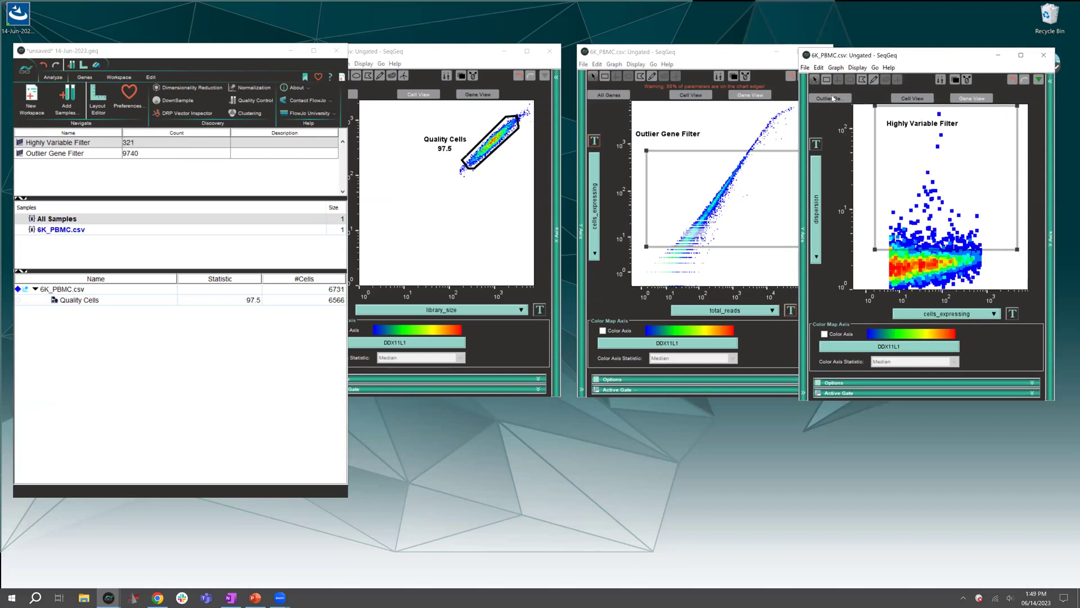
left_click(425, 52)
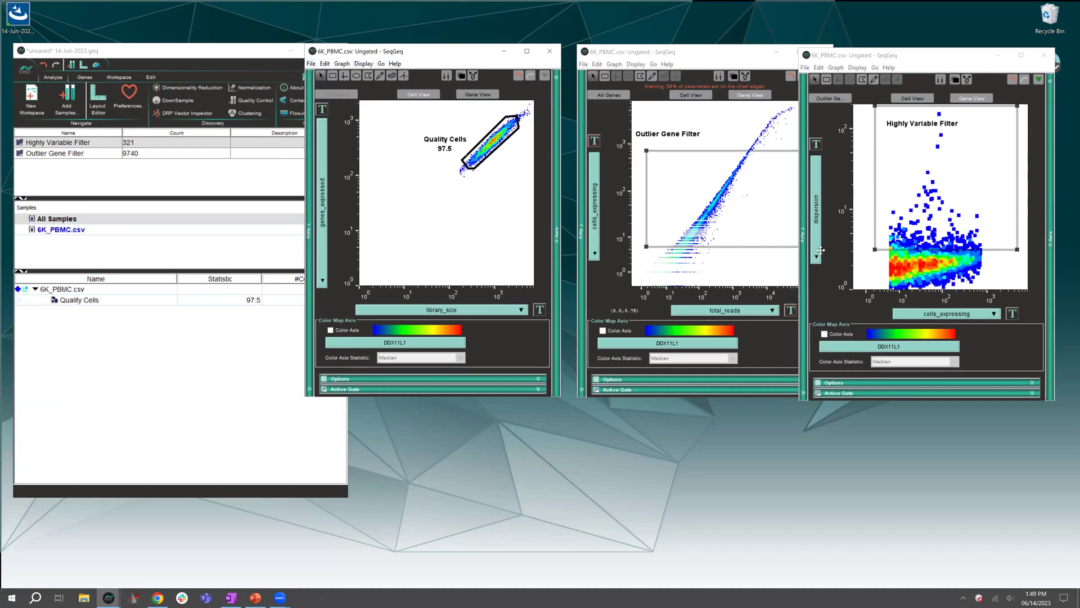
left_click(310, 63)
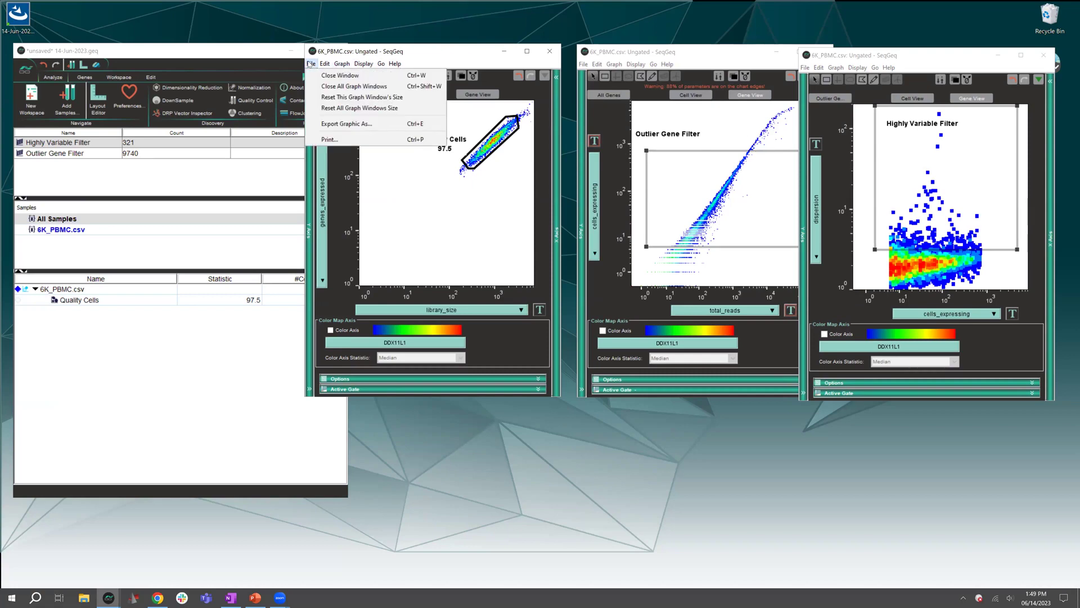
mouse_move(365, 65)
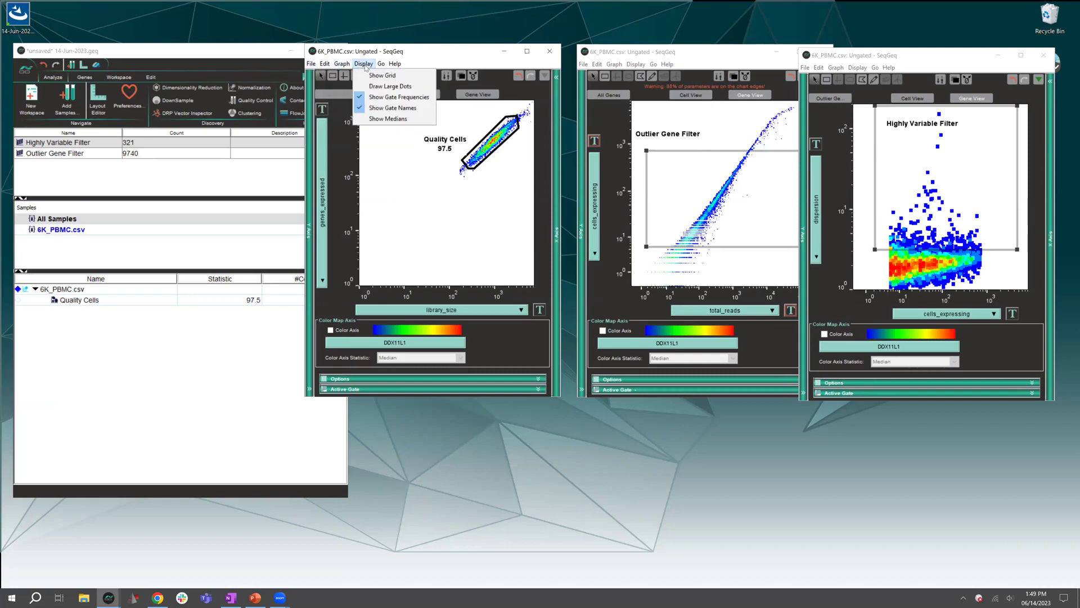
mouse_move(329, 63)
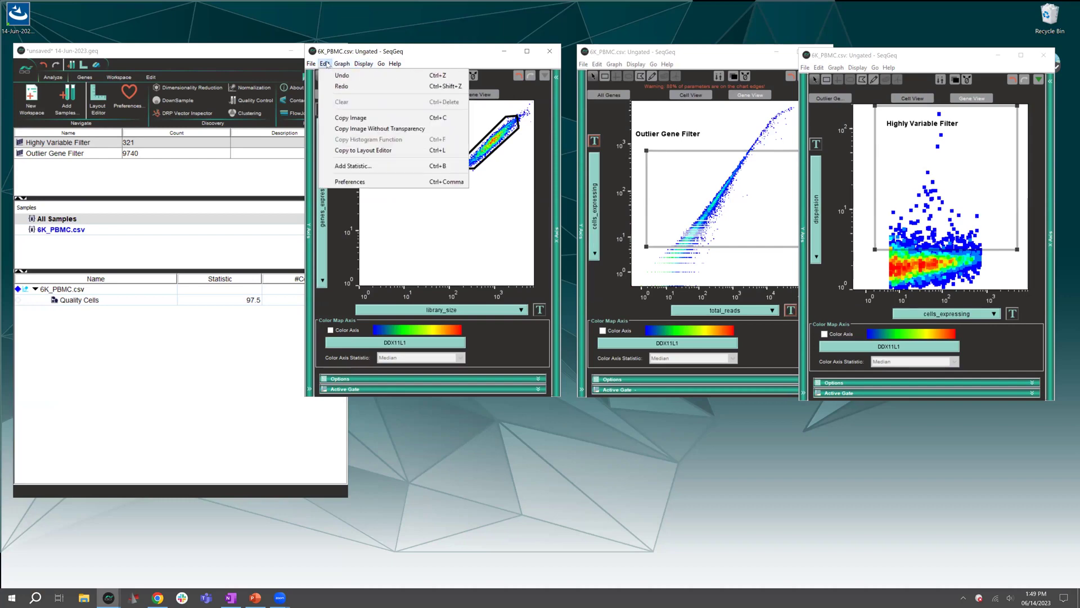
left_click(349, 151)
Step: Copy the Outlier Gene Filter and Highly Variable Filter plots to the Layout Editor
left_click(612, 124)
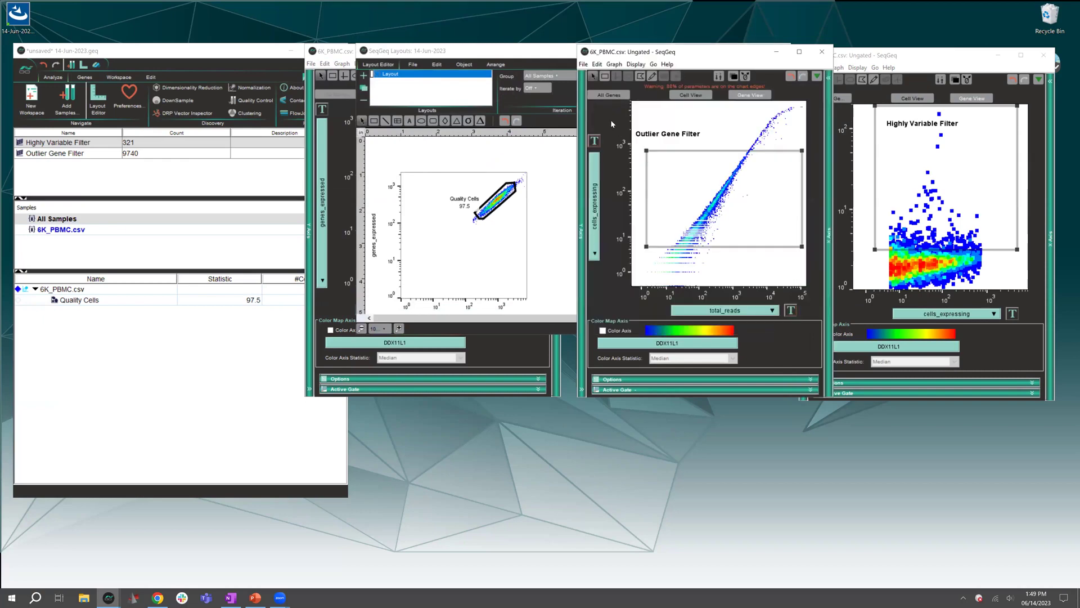
left_click(596, 64)
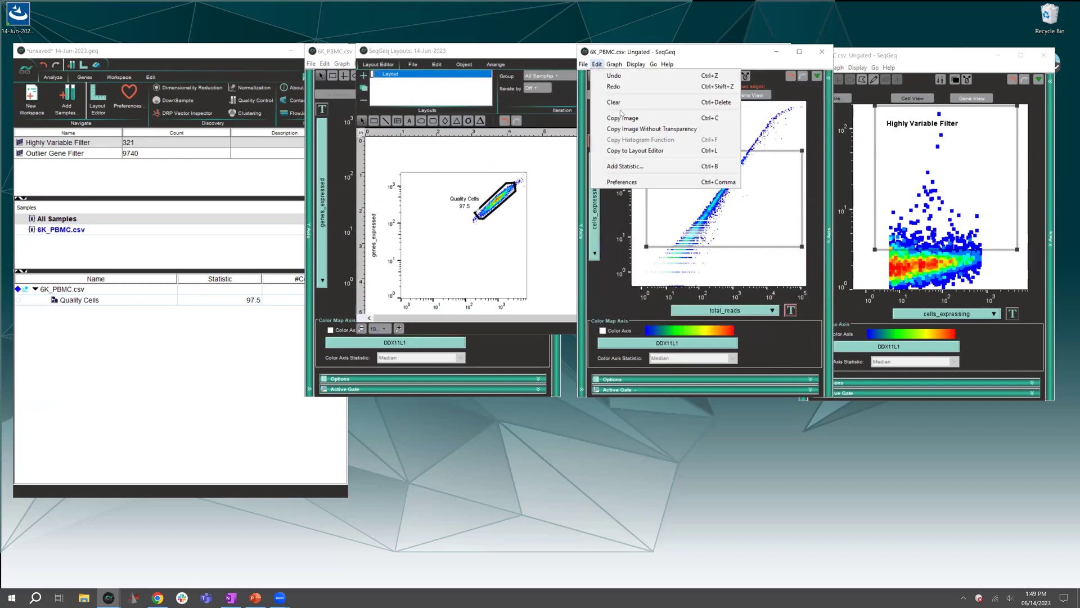
left_click(639, 151)
left_click(860, 55)
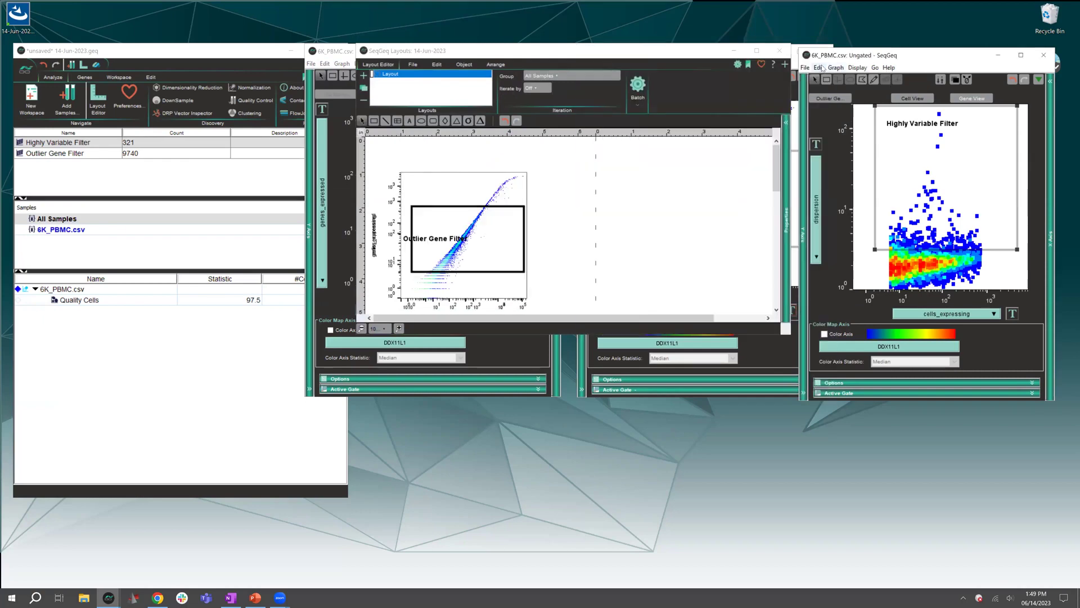
left_click(819, 67)
left_click(857, 154)
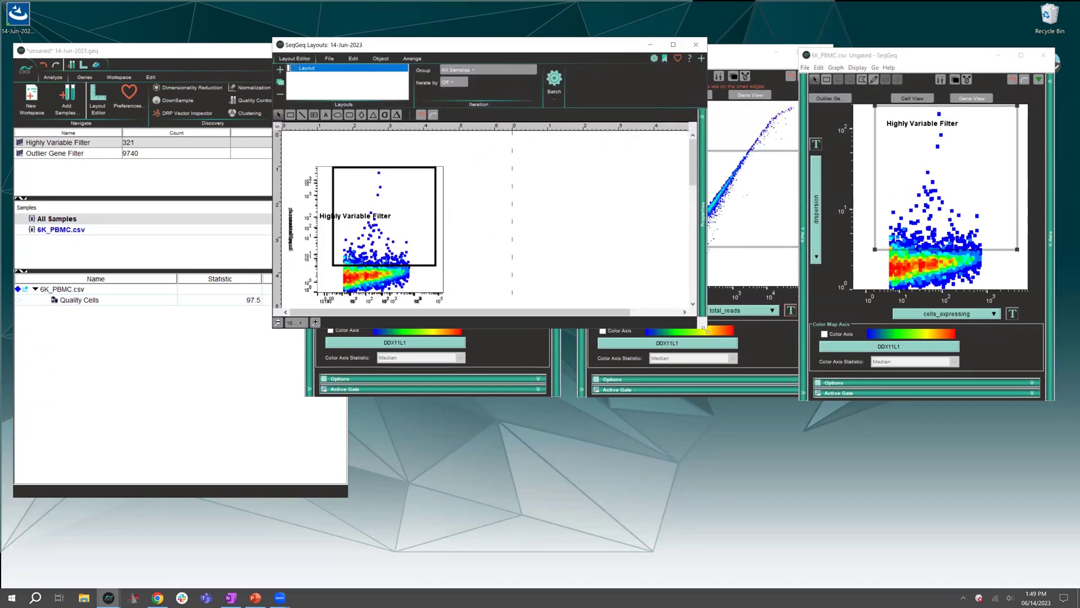
Step: Enlarge the layout window and spread the stacked plots into one row: Quality Cells, Outlier Gene Filter, Highly Variable Filter
left_click_drag(705, 329, 1005, 537)
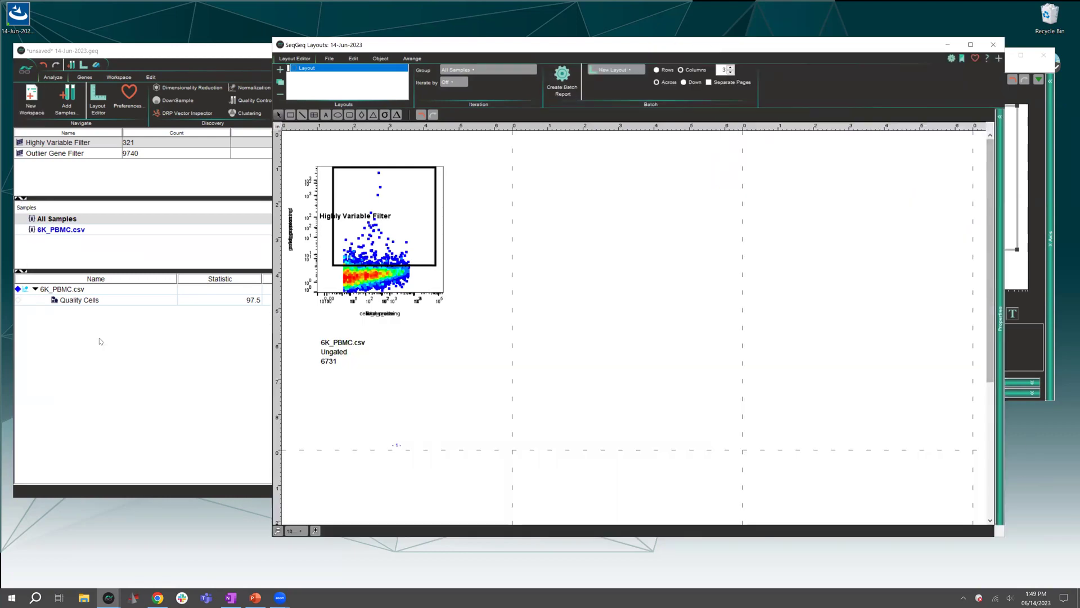
left_click(80, 64)
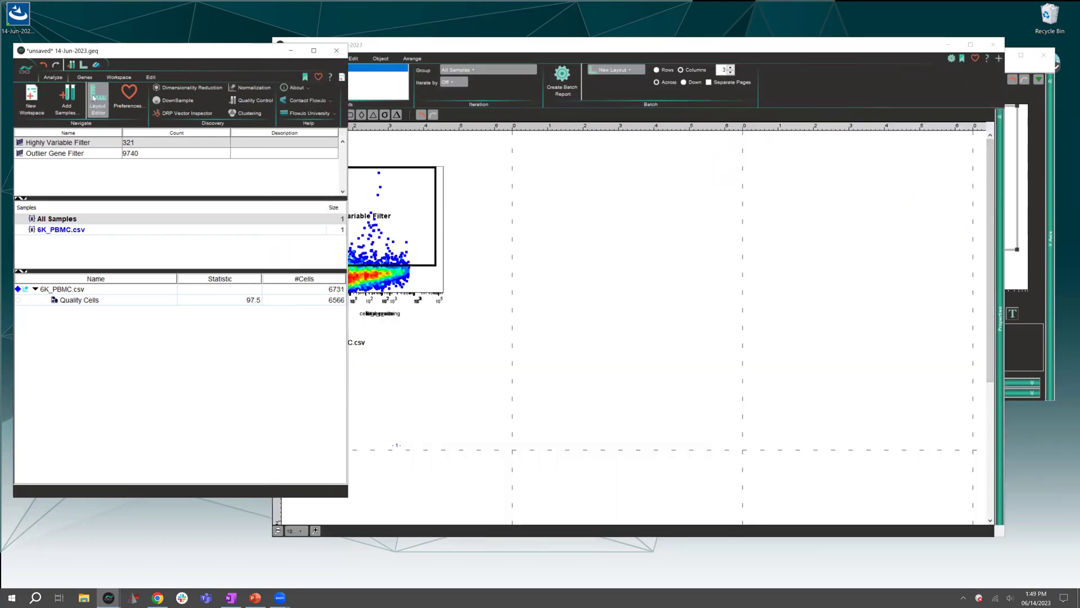
left_click(402, 233)
left_click_drag(402, 233, 774, 239)
left_click_drag(356, 246, 521, 246)
left_click_drag(698, 223, 653, 220)
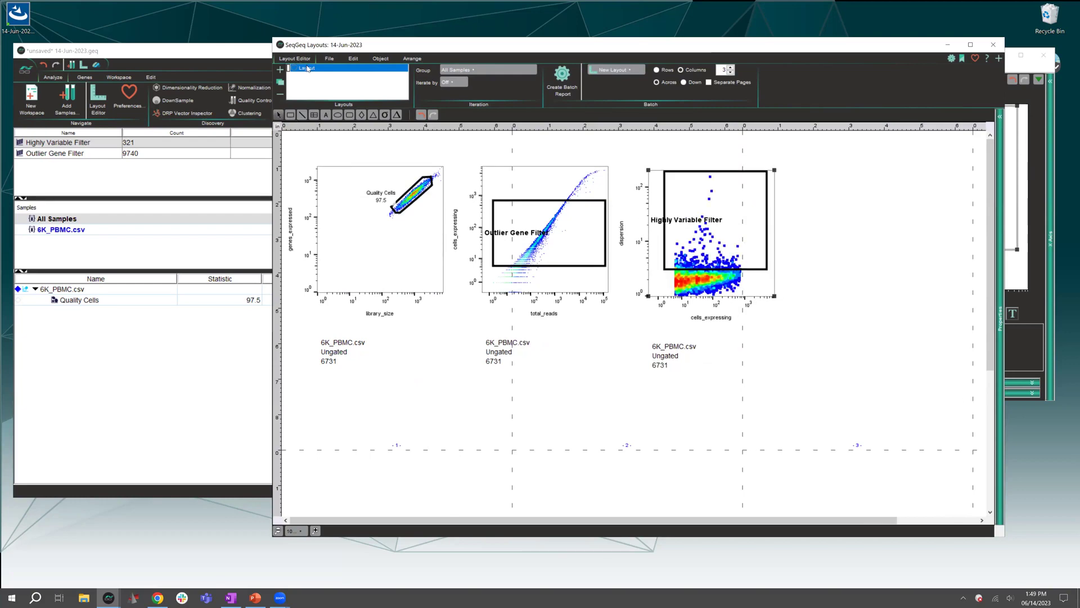
Step: Rename the layout as QC and fine-tune the spacing and alignment of the Outlier Gene Filter and Highly Variable Filter plots
left_click(308, 68)
type("ol")
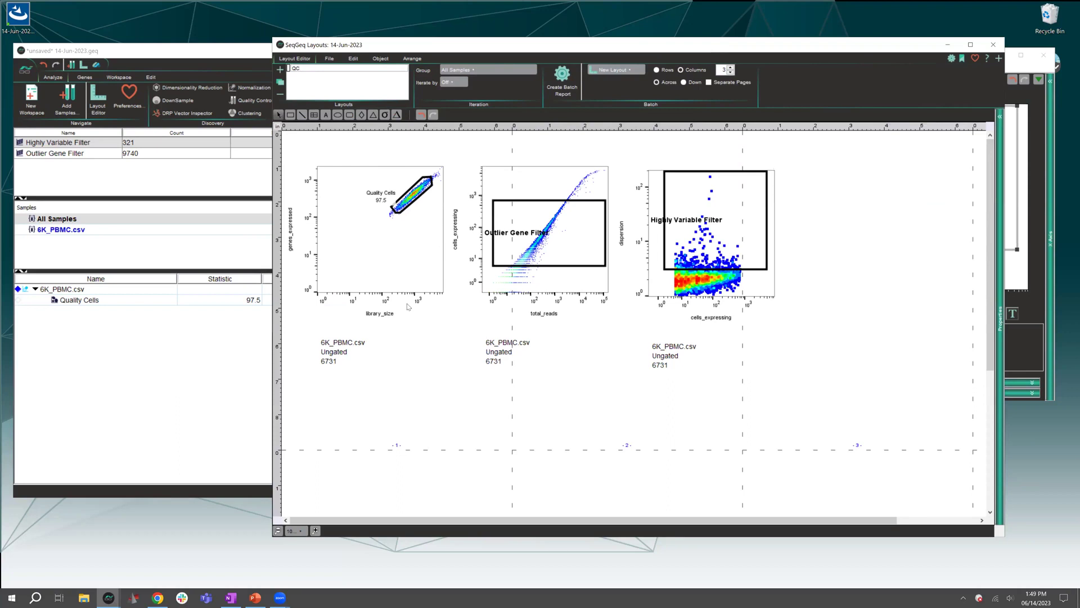
left_click_drag(509, 204, 519, 202)
left_click_drag(689, 202, 703, 197)
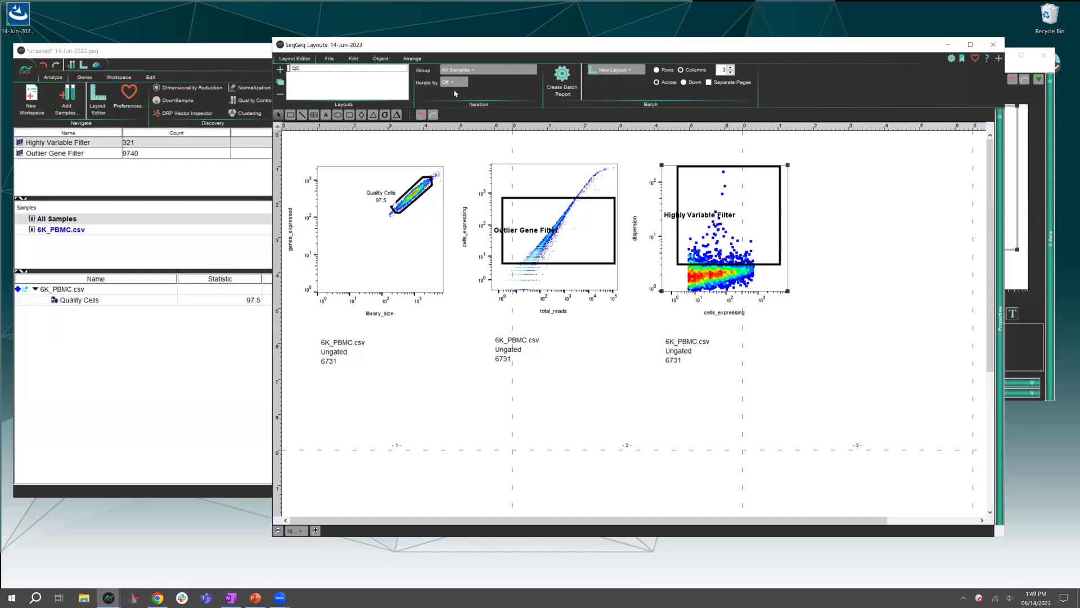
Step: Minimize the layout window and close all graph windows
left_click(946, 45)
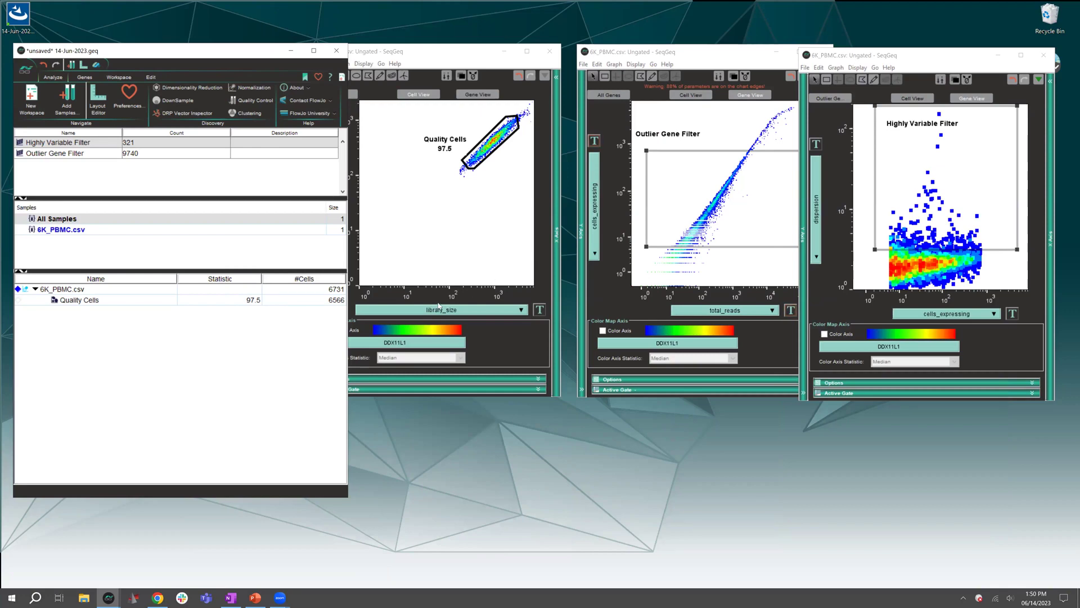
left_click(427, 56)
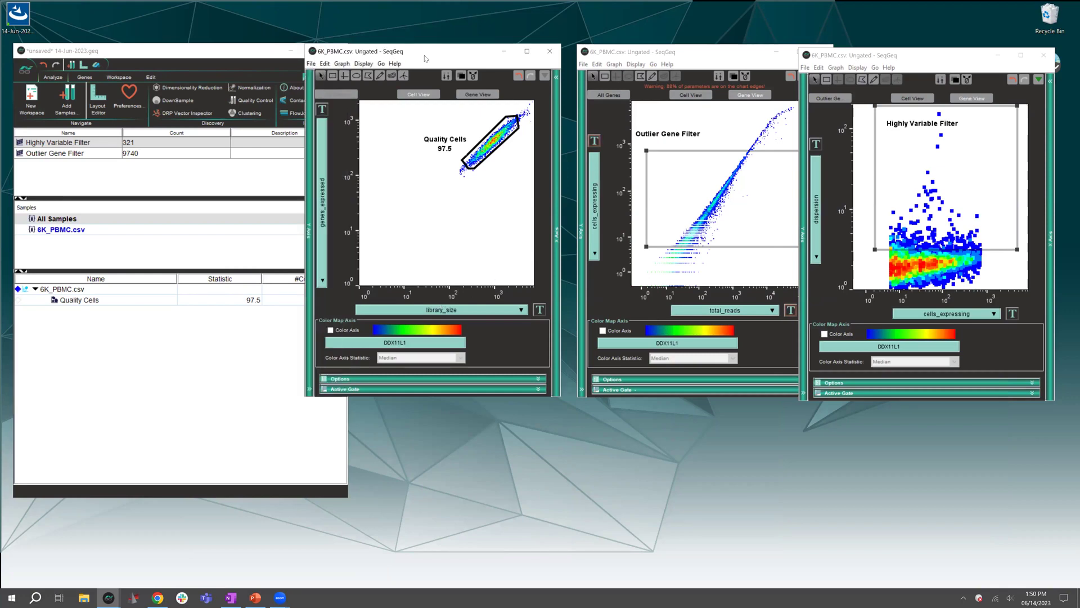
left_click(325, 63)
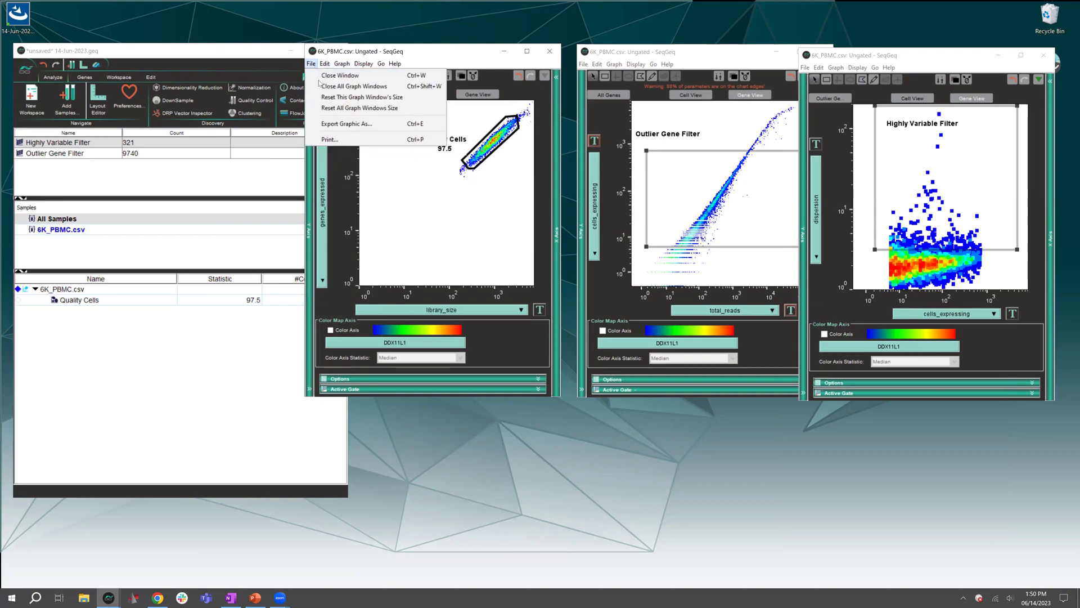
left_click(360, 90)
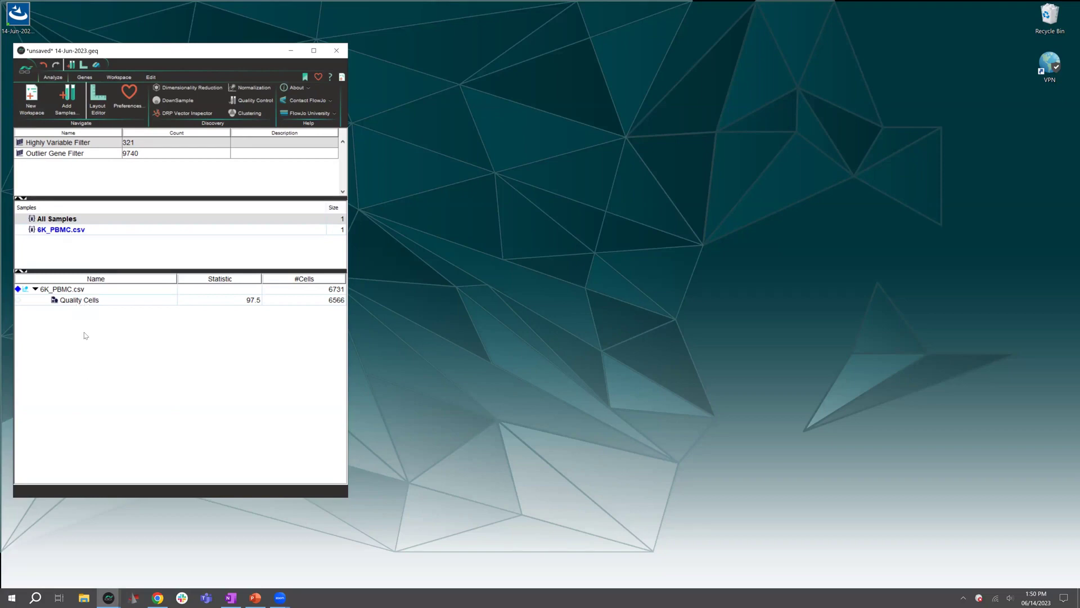
Step: Open the Quality Cells population in a plot beside the workspace and show the gene sets and genes lists for both axes
double_click(81, 302)
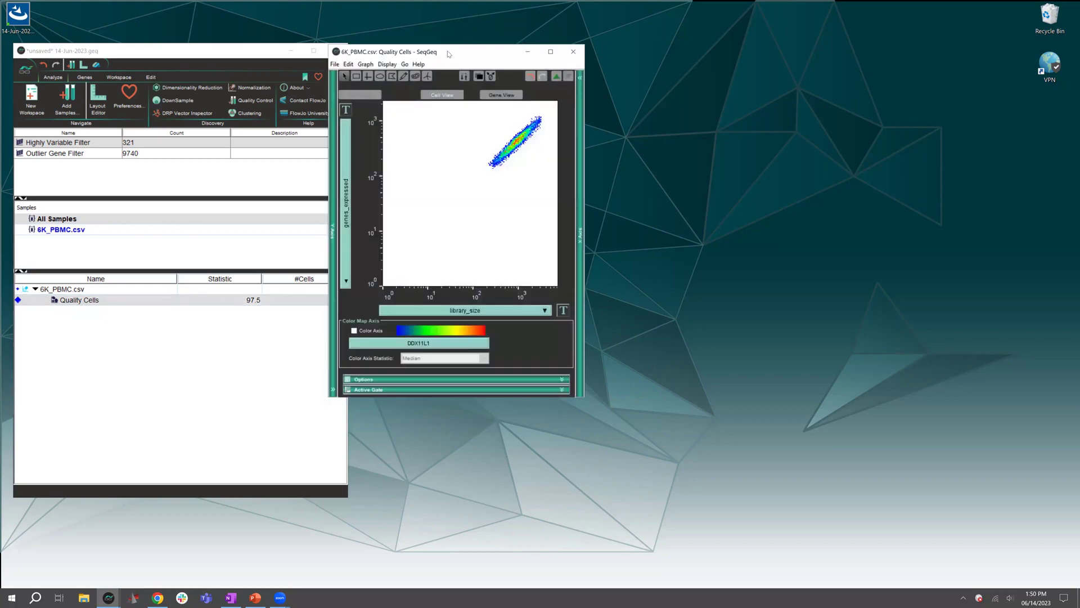
left_click_drag(469, 54, 548, 82)
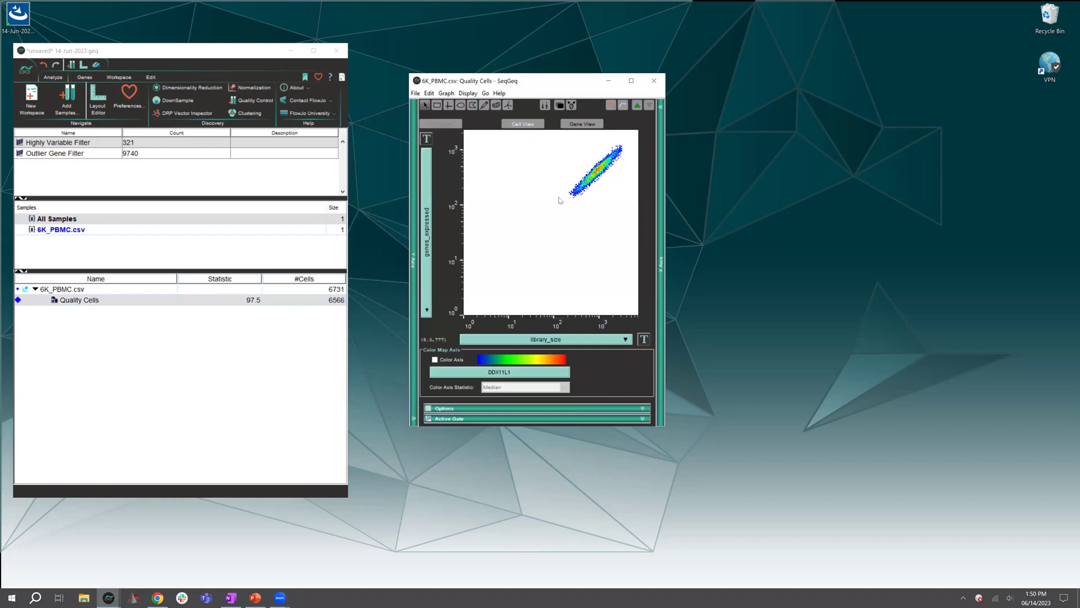
left_click(586, 340)
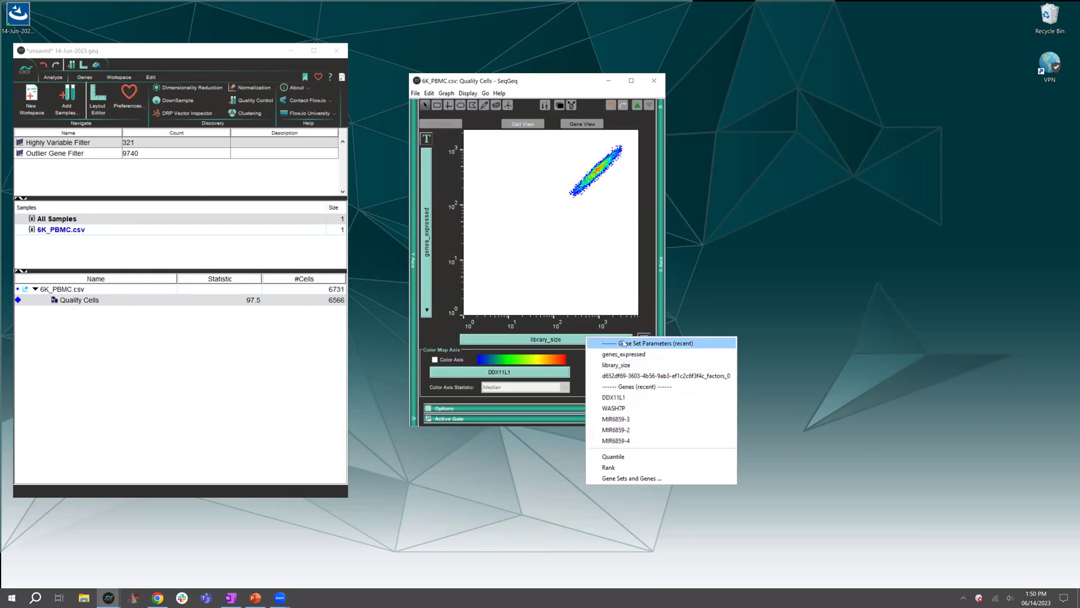
left_click(629, 479)
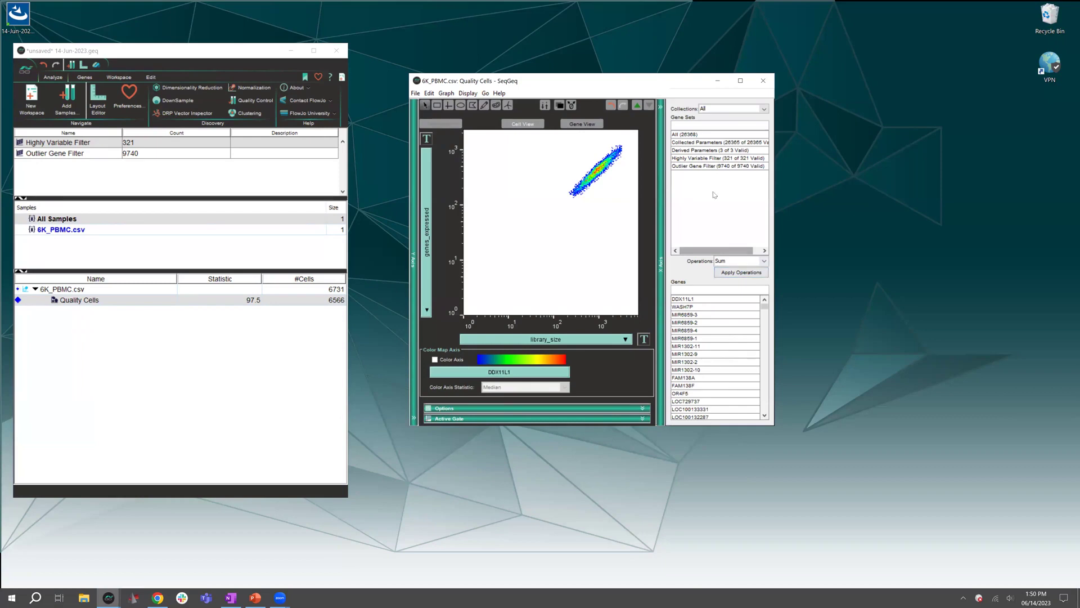
left_click(425, 261)
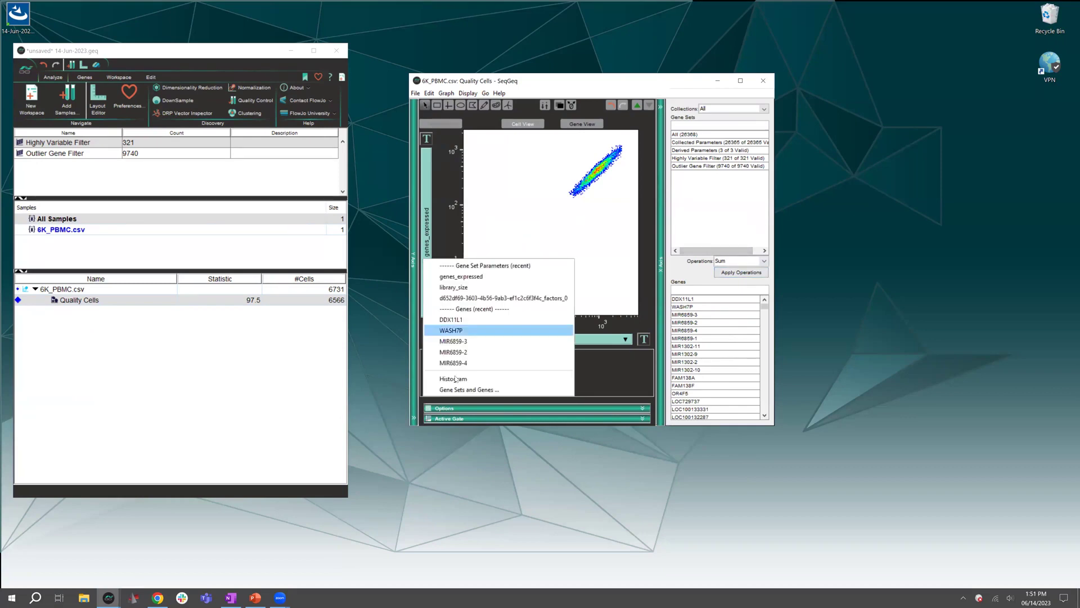
left_click(482, 454)
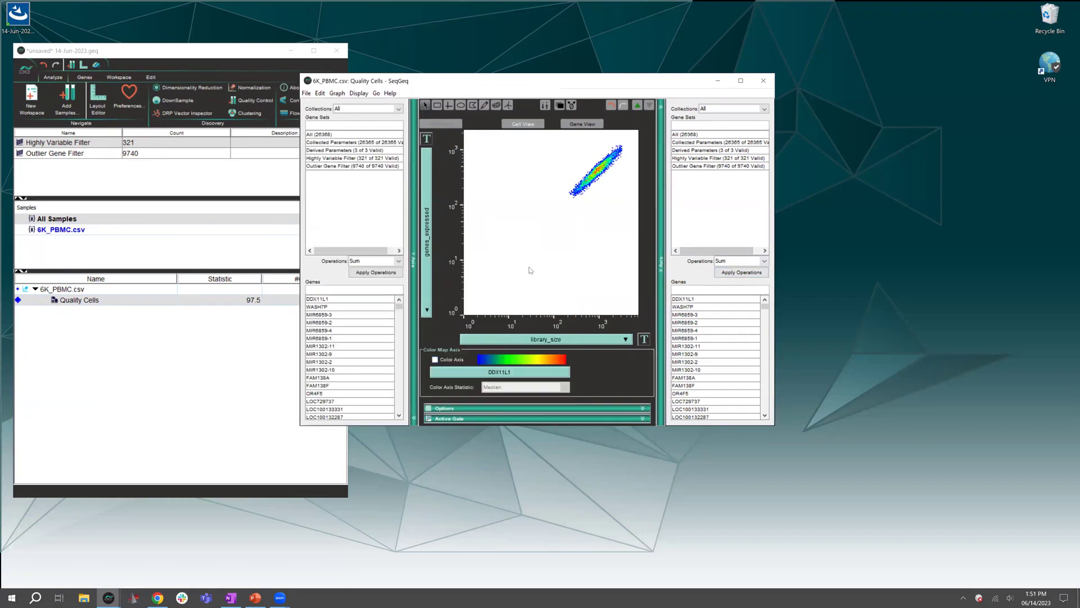
Step: Plot the Quality Cells with CD3E on the x-axis and CD4 on the y-axis, and display the points as large dots
left_click(726, 291)
type("cd3")
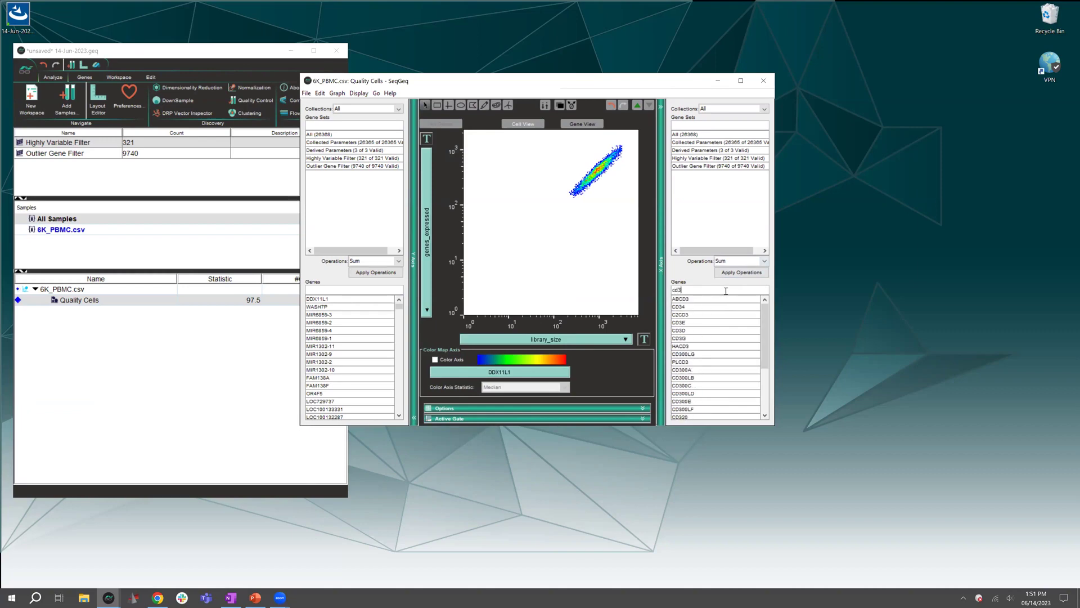
left_click(704, 323)
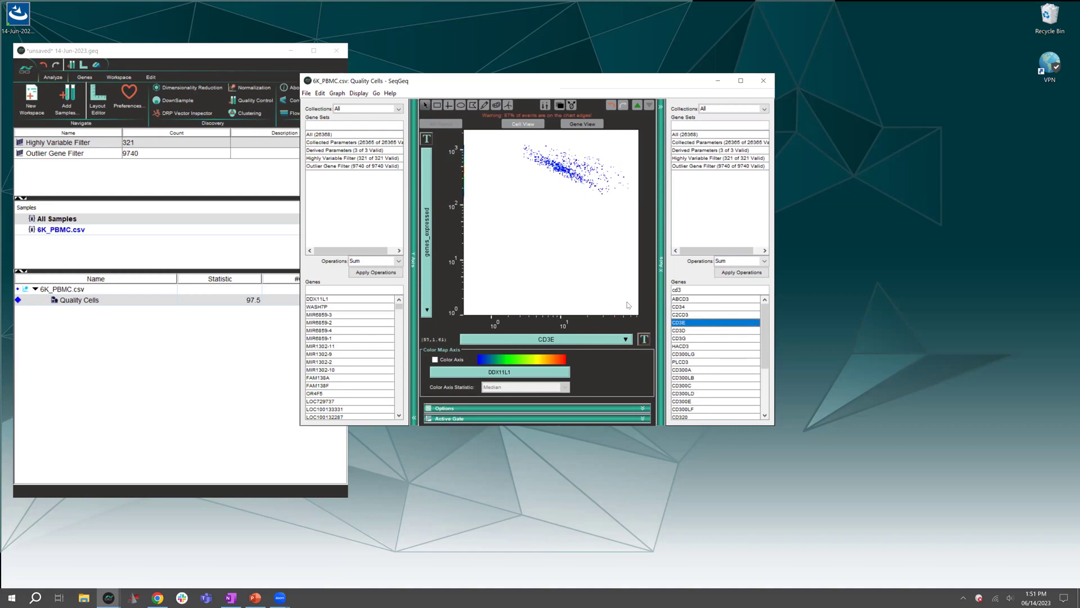
left_click(348, 287)
type("cd4")
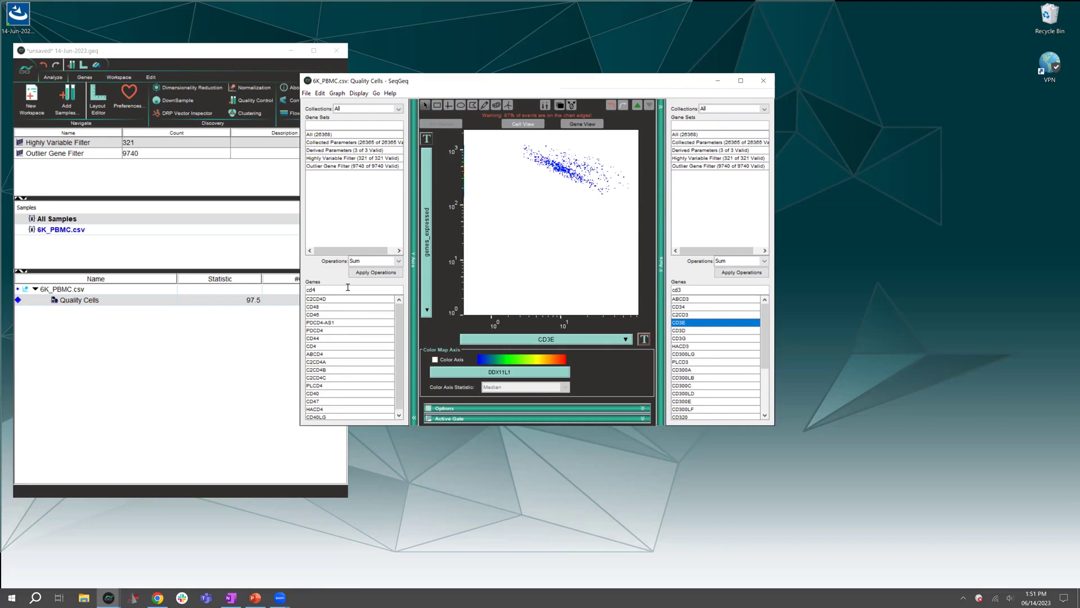
key("Return")
left_click(341, 346)
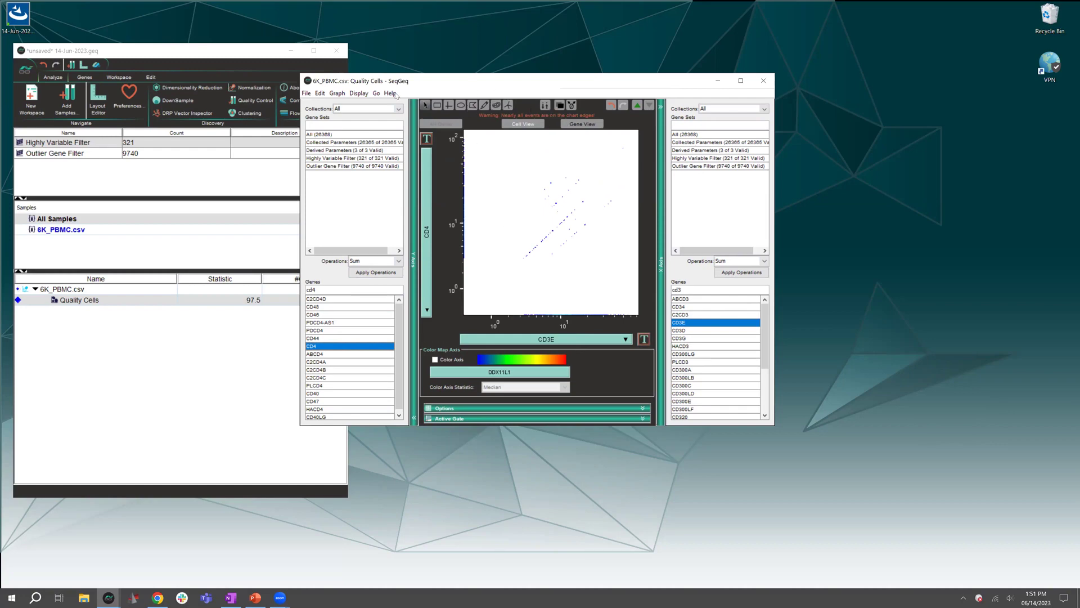
left_click(359, 93)
left_click(403, 194)
Step: Draw a rectangular gate around cells with CD3E above about 1 and CD4 above about 2, and name it CD3x CD4x
left_click(437, 105)
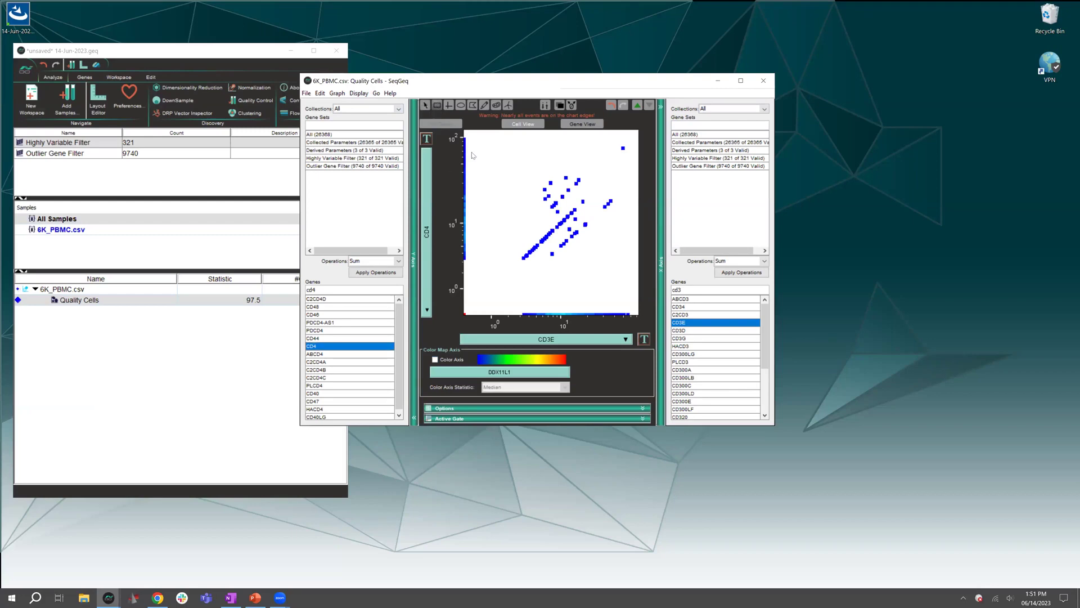
mouse_move(498, 134)
left_mouse_down()
mouse_move(512, 273)
mouse_move(635, 272)
left_mouse_up()
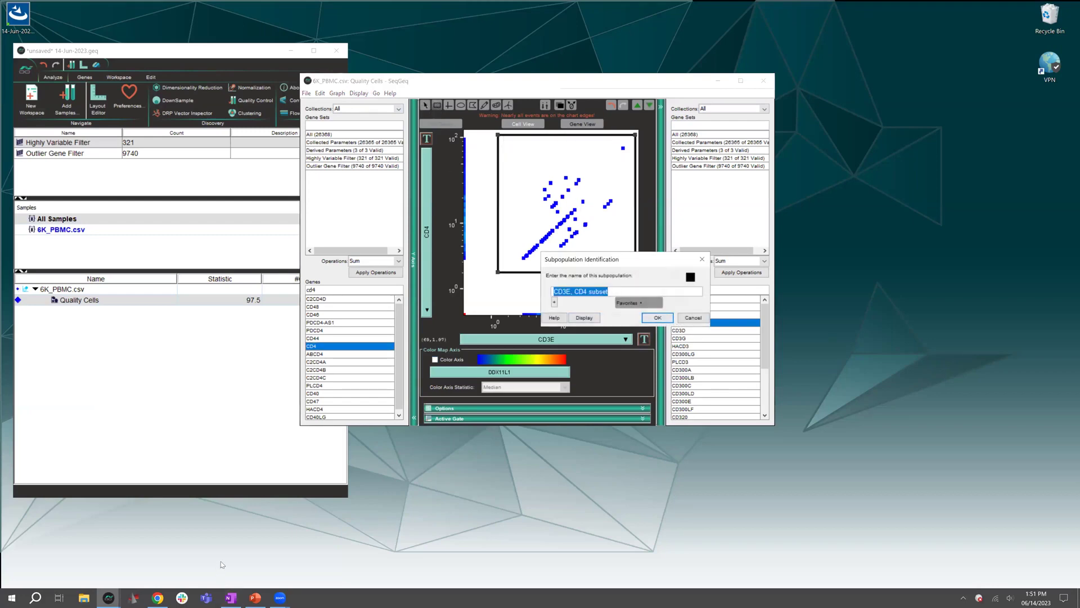
type("CD4 T cell")
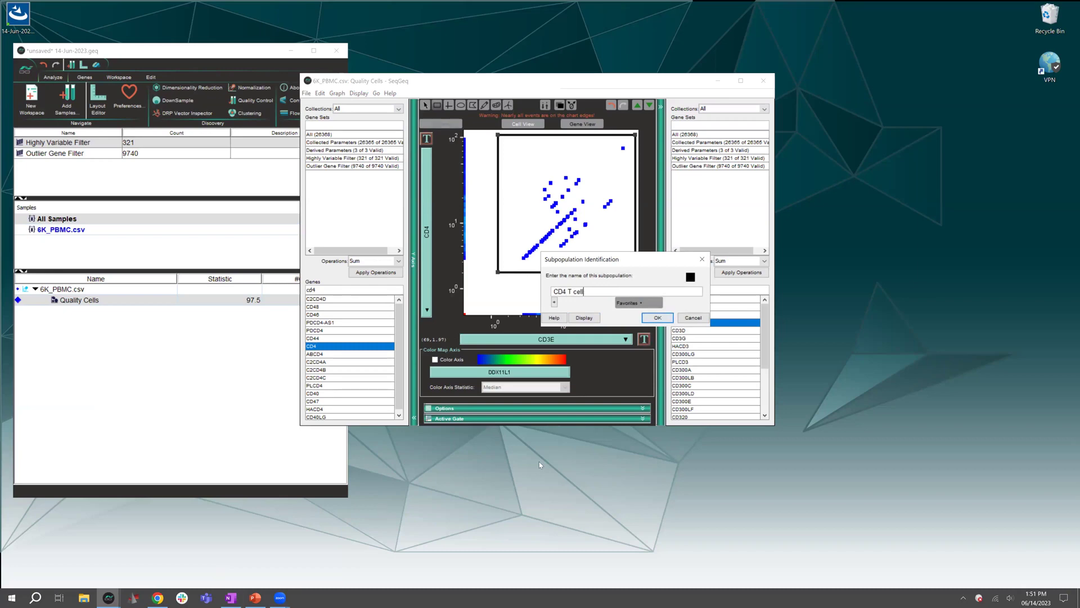
key("BackSpace")
key("BackSpace")
key("BackSpace")
key("BackSpace")
key("BackSpace")
key("BackSpace")
key("BackSpace")
key("BackSpace")
type("3x CD4x")
left_click(659, 318)
Step: Change the y-axis of the Quality Cells plot from CD4 to the CD8A gene, keeping CD3E on the x-axis
left_click(429, 224)
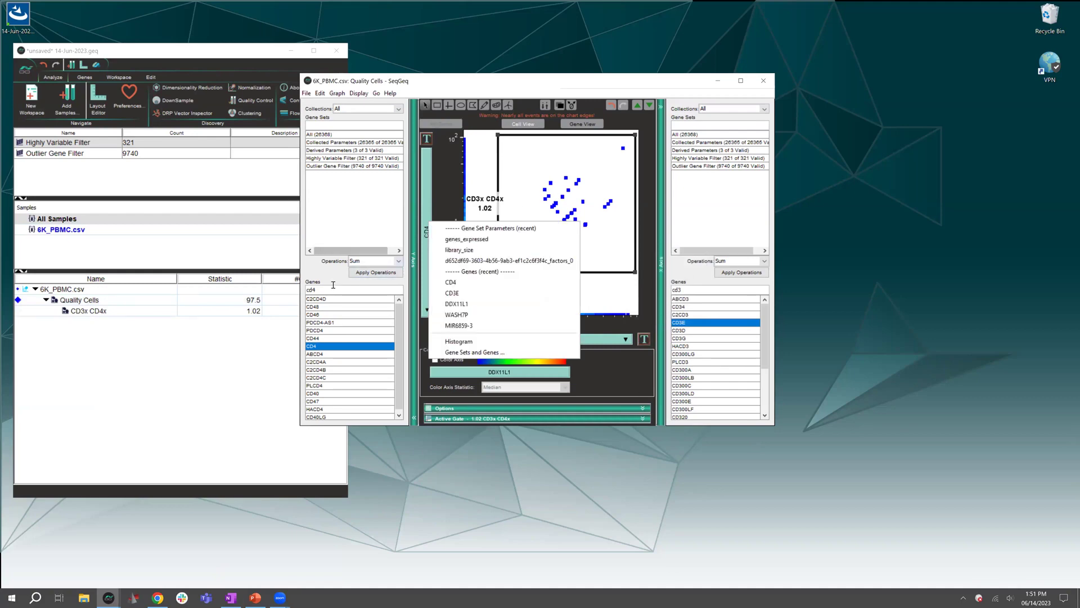
left_click(337, 250)
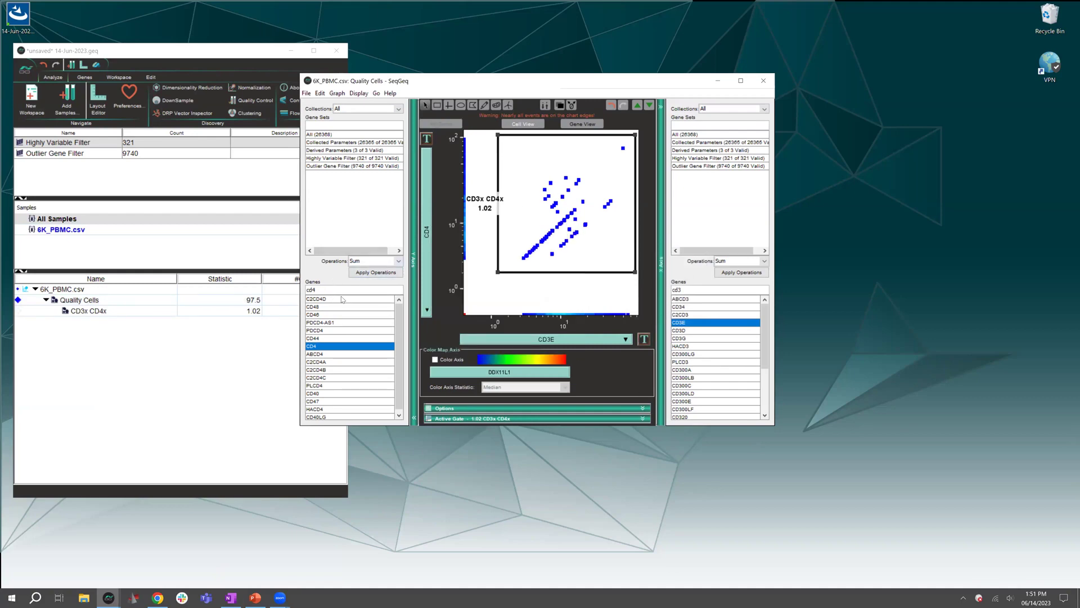
key("BackSpace")
type("8")
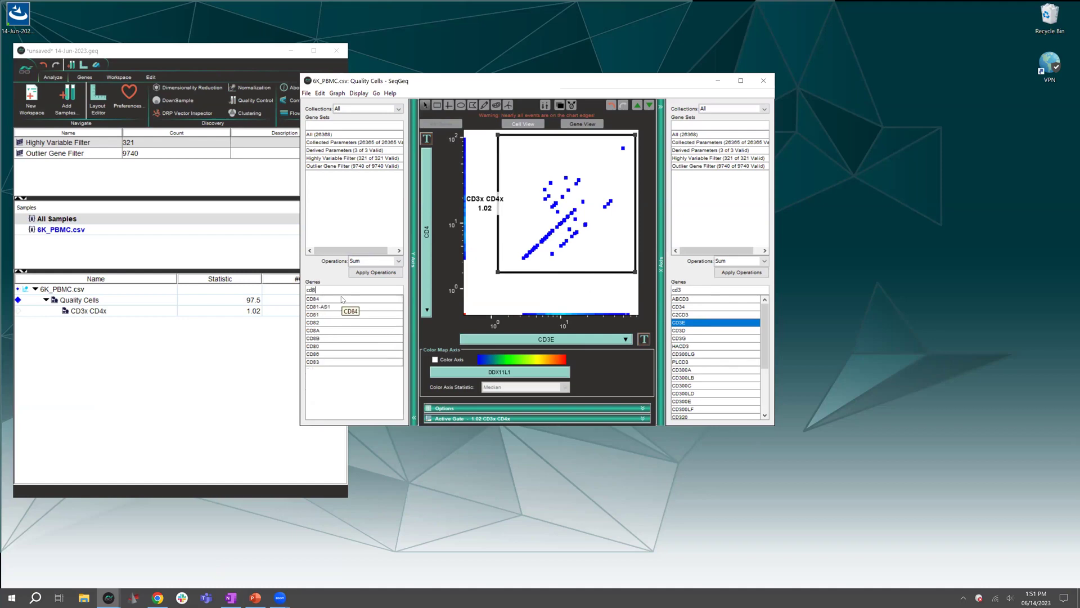
left_click(323, 331)
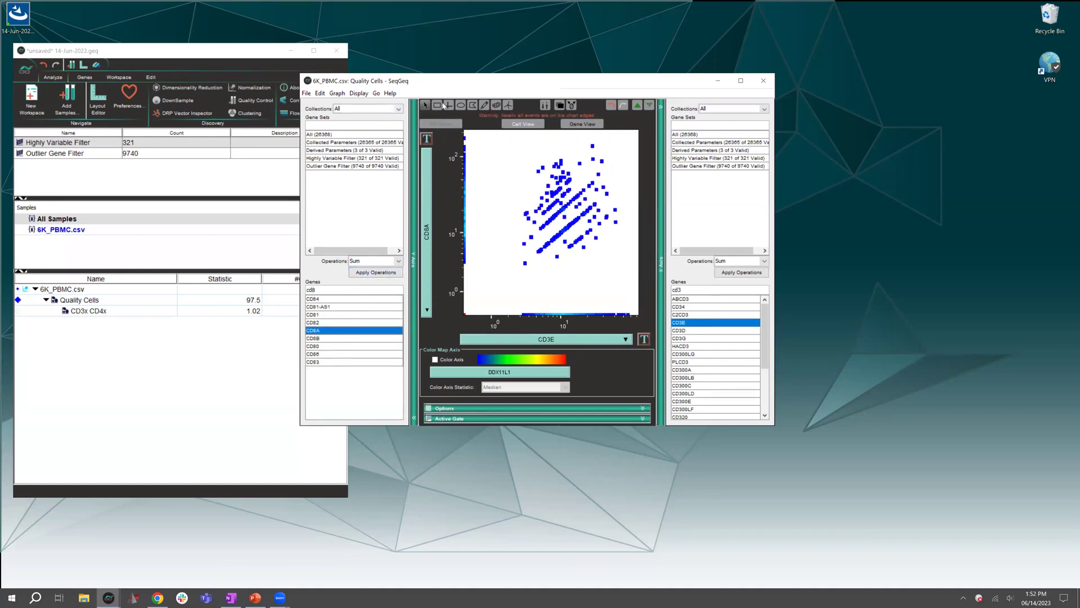
Step: Draw a rectangular gate around cells with CD3E above about 1.5 and CD8A above about 1.7, name it CD3x CD8x, and close the plot
left_click_drag(508, 142, 632, 280)
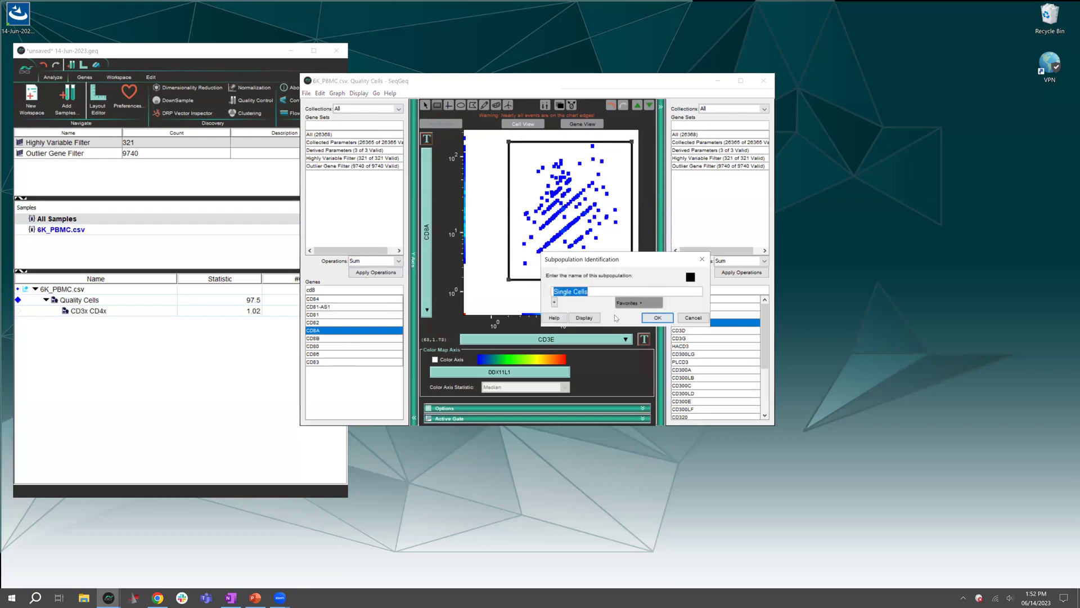
type("CD3x CD8 x")
key("BackSpace")
key("BackSpace")
type("x")
left_click(655, 316)
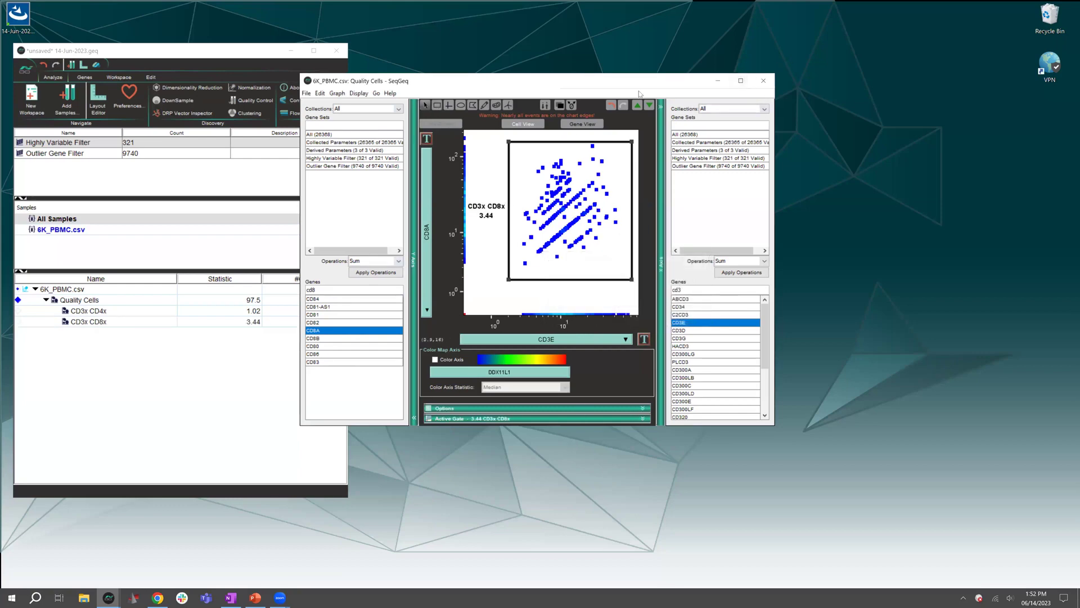
left_click(764, 80)
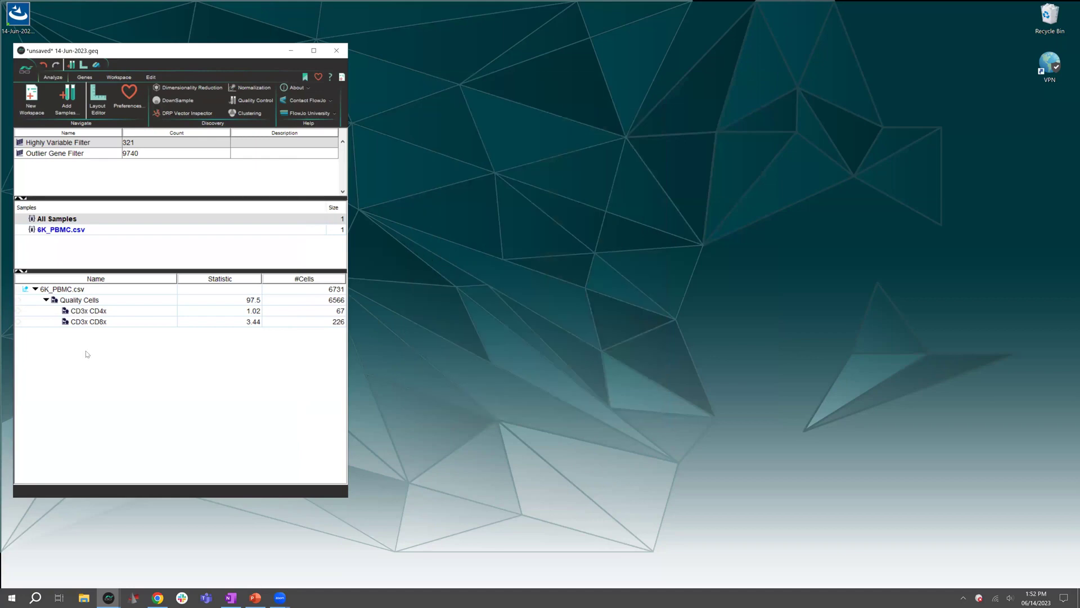
Step: Plot the genes of Quality Cells with CD3x CD4x on the x-axis and CD3x CD8x on the y-axis, and enlarge the plot window
left_click(120, 323)
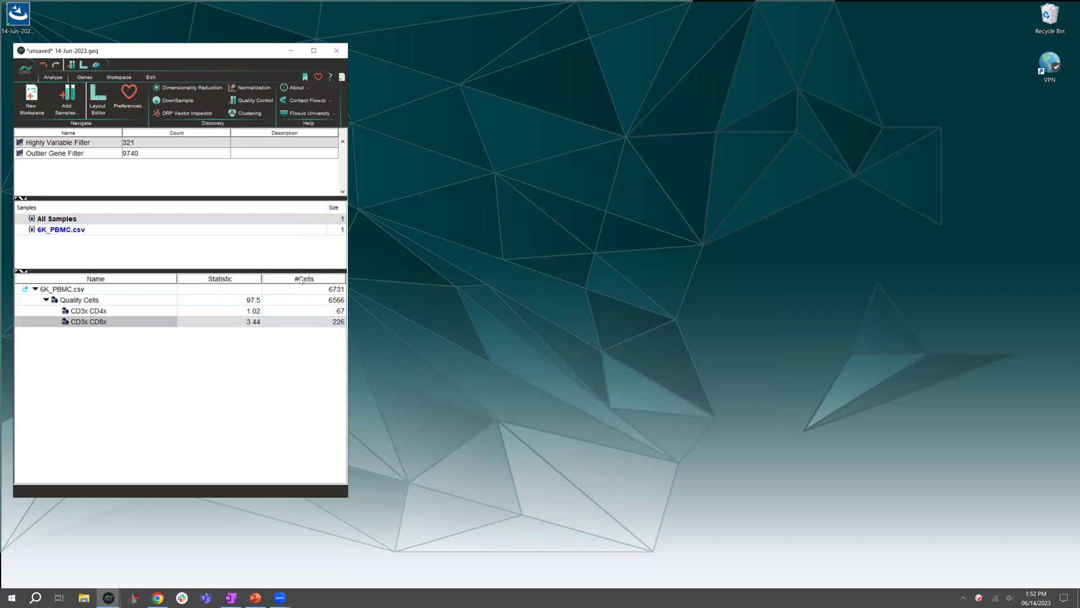
double_click(97, 301)
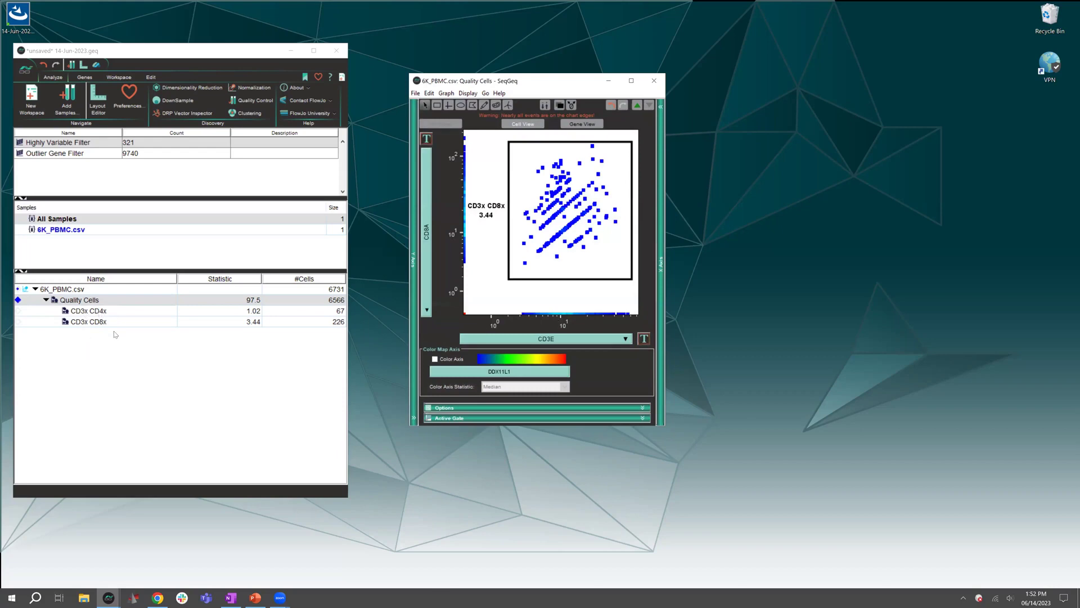
left_click(582, 124)
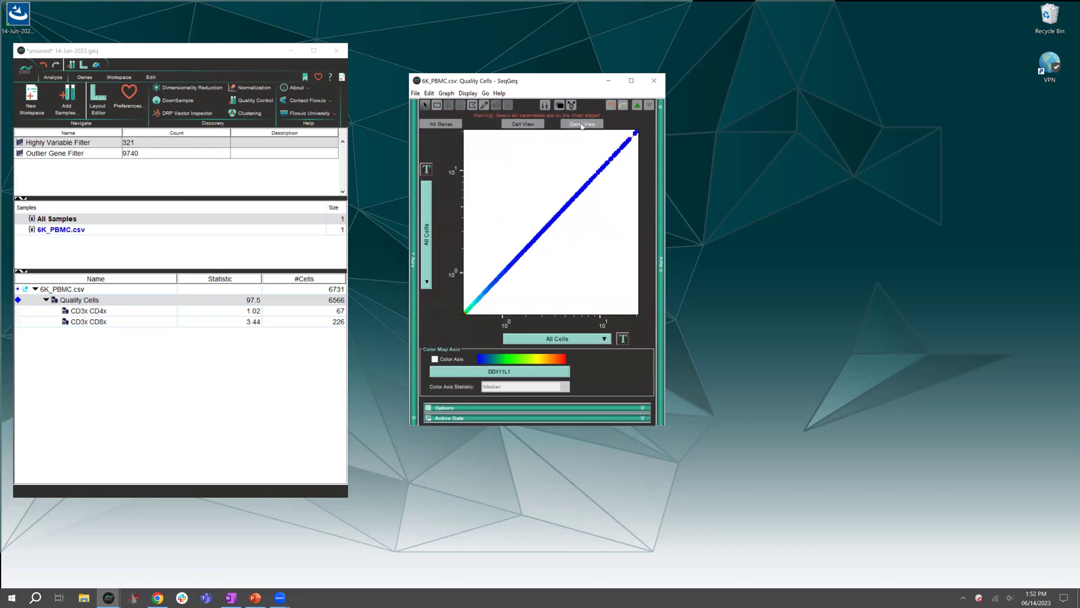
left_click(571, 339)
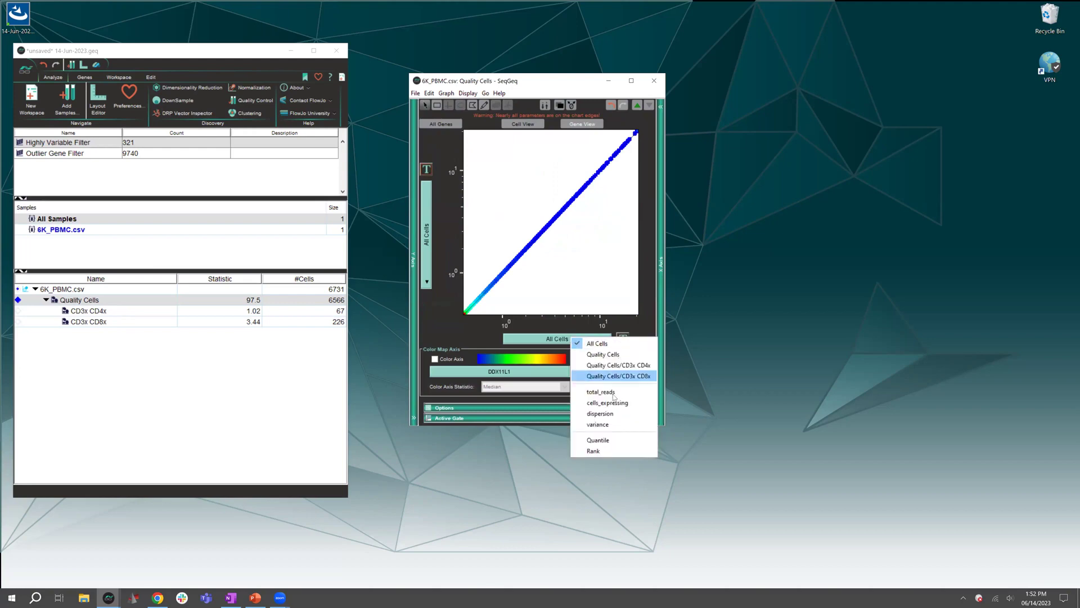
left_click(616, 365)
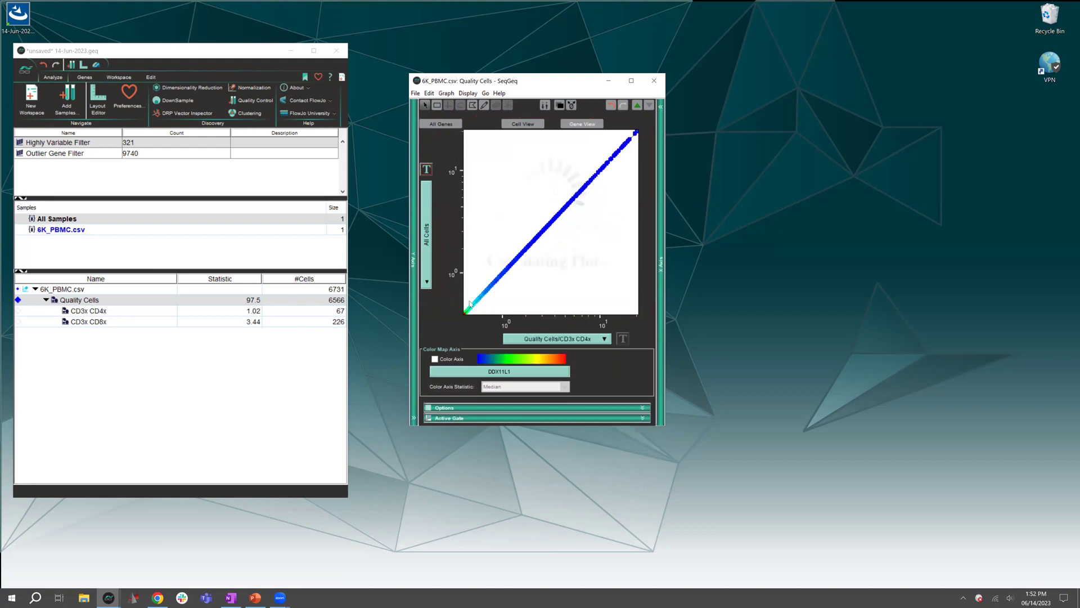
left_click(428, 247)
left_click(473, 288)
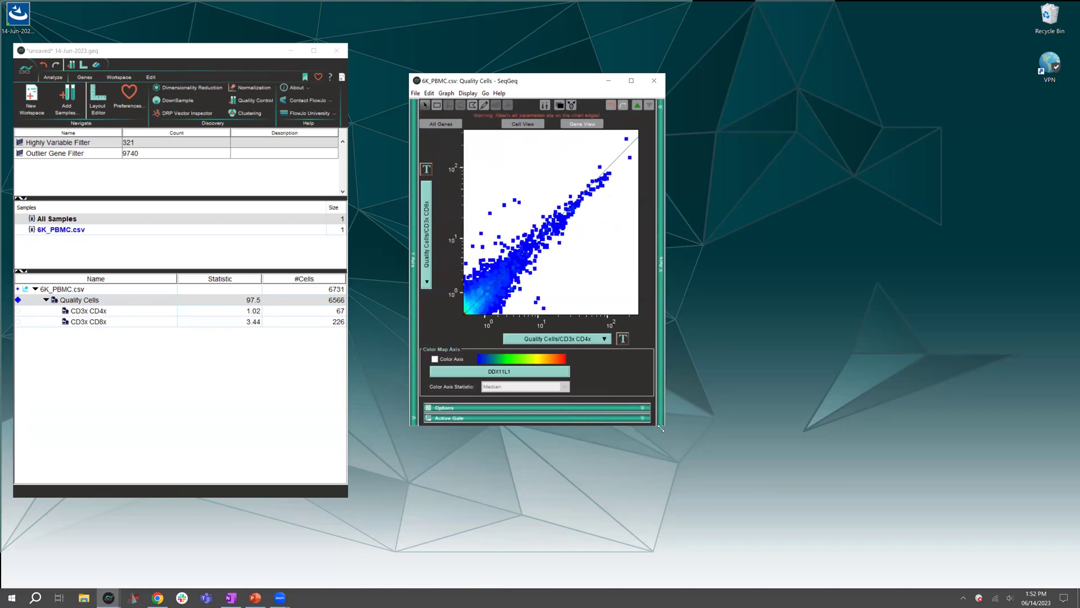
left_click_drag(661, 429, 763, 522)
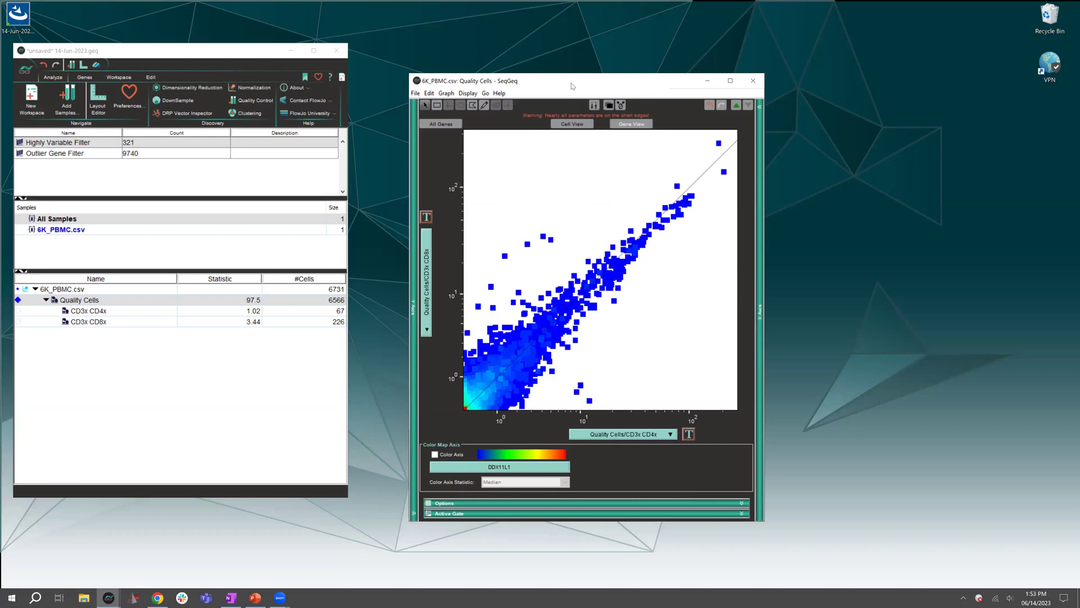
left_click_drag(574, 85, 545, 74)
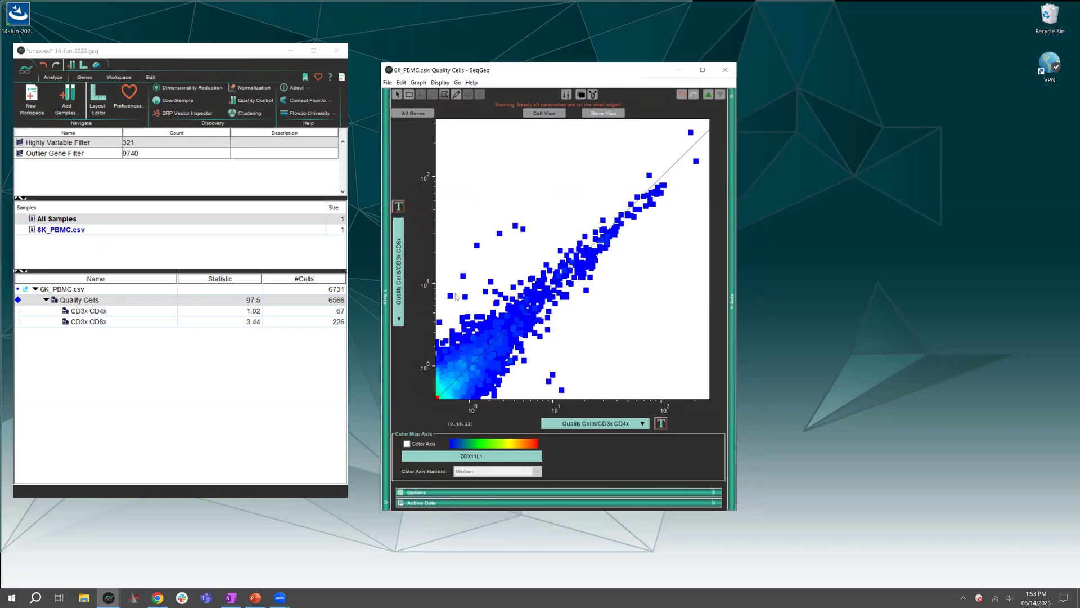
Step: Draw a triangular gene gate above the diagonal, name it Up in CD8x over CD4x, and move its label clear of the points
left_click_drag(438, 347, 643, 157)
left_click(673, 129)
left_click(440, 124)
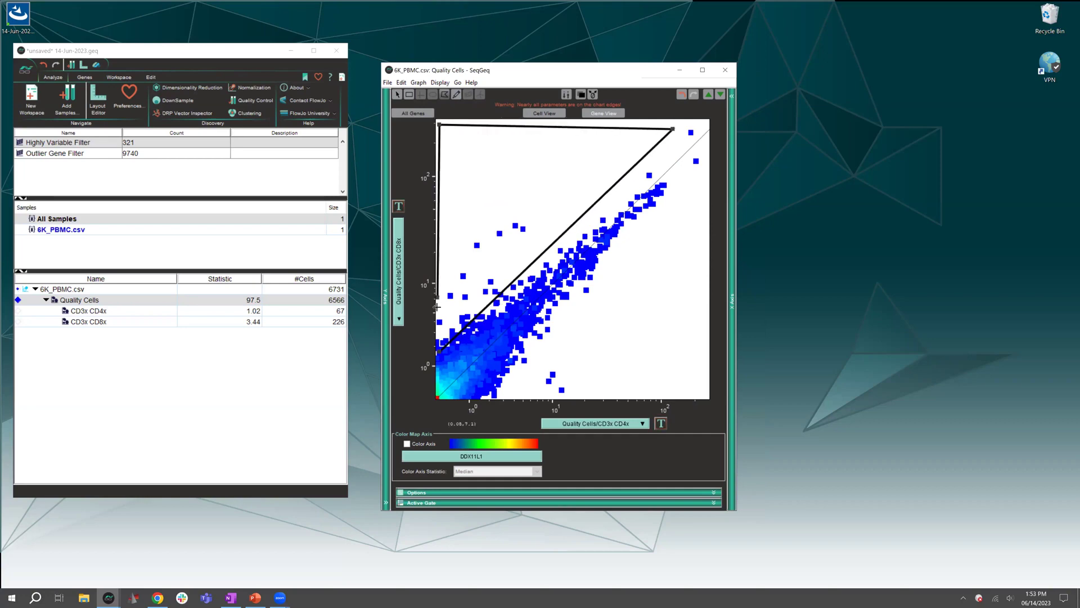
left_click(438, 347)
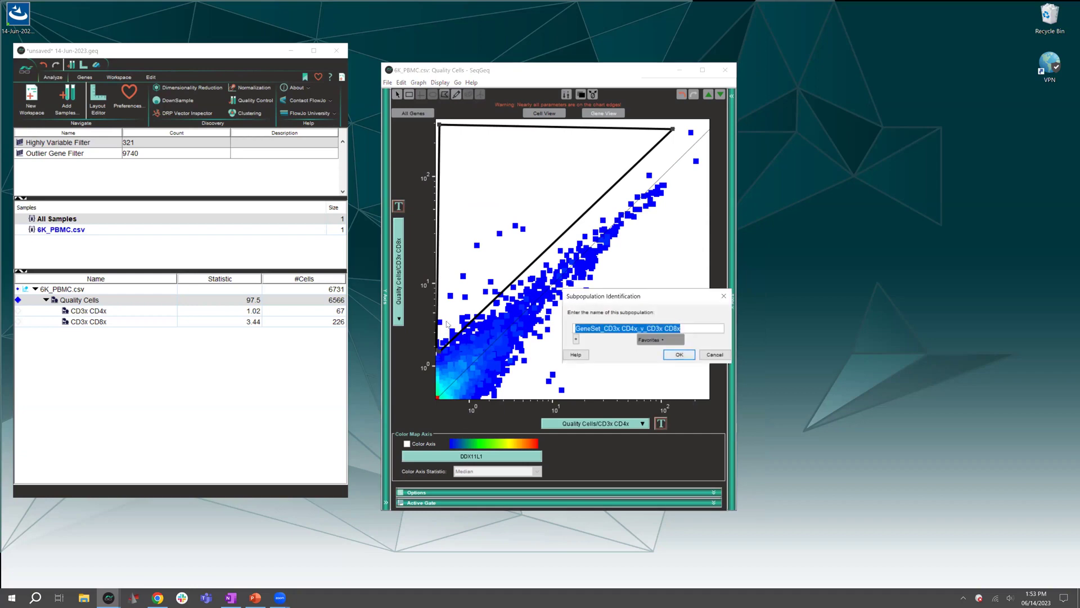
type("Up in CD")
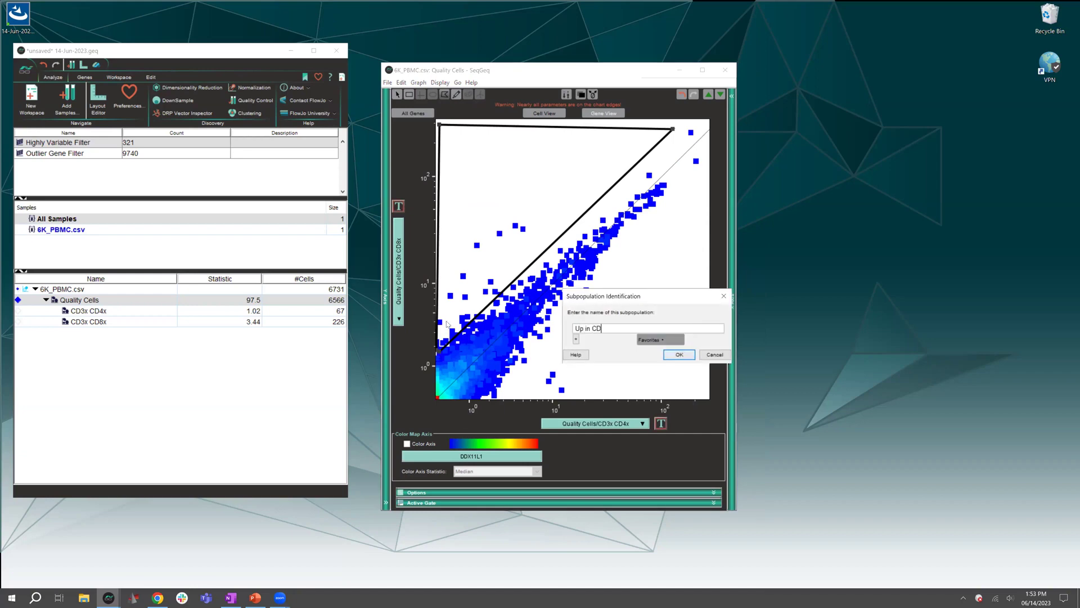
type("8x over CD4x")
left_click(679, 355)
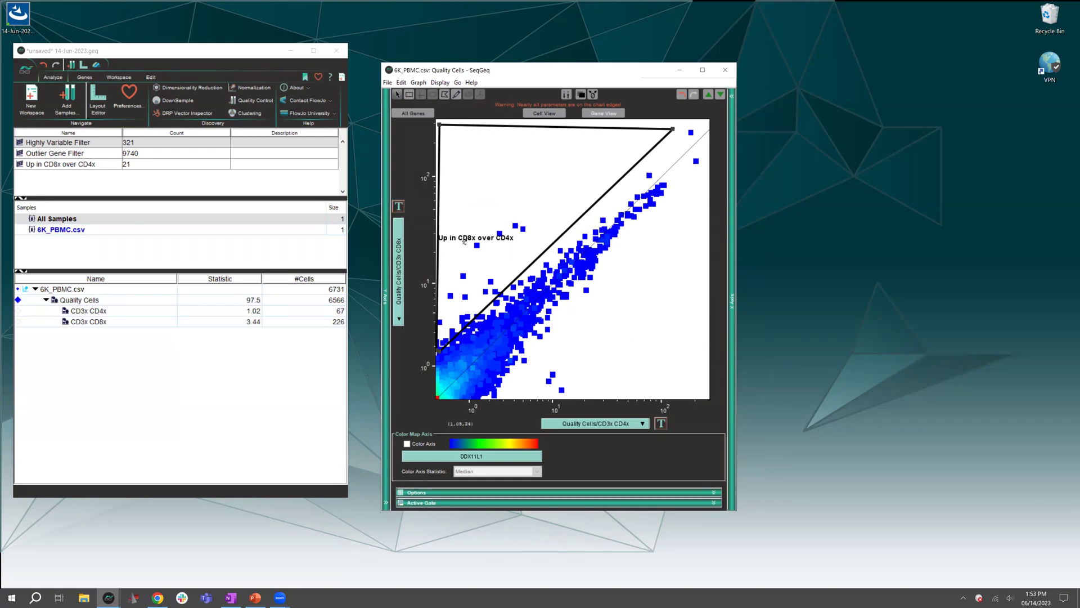
left_click_drag(463, 240, 501, 139)
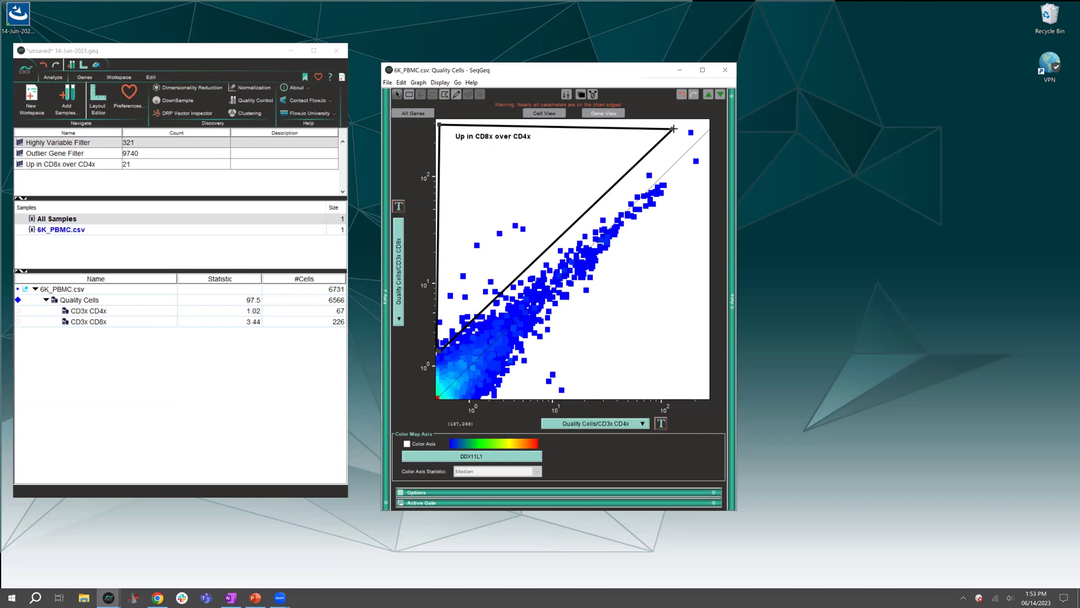
left_click_drag(674, 129, 674, 122)
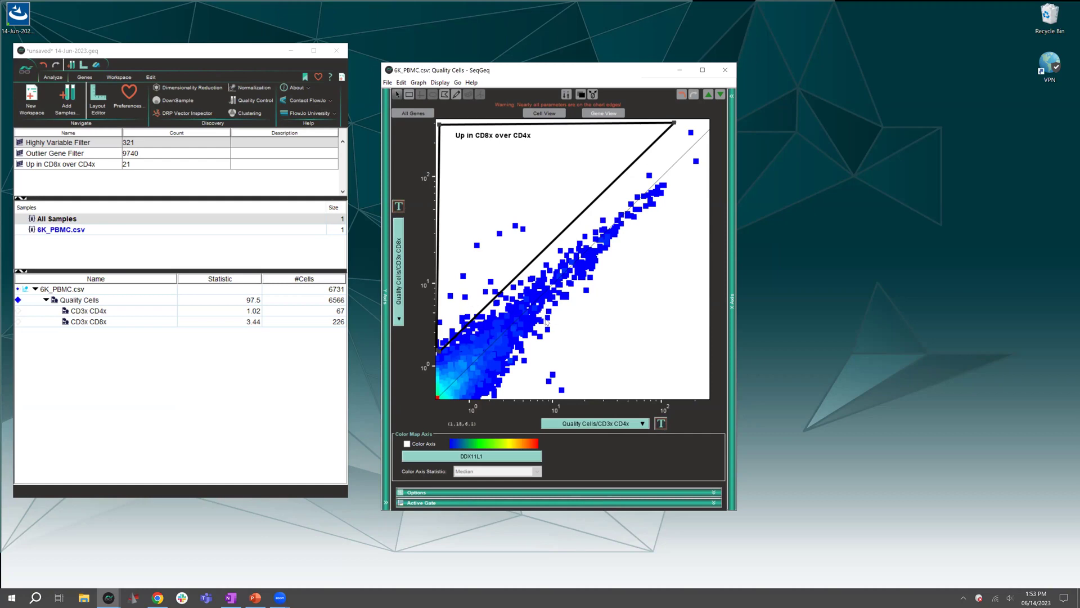
Step: Inspect the genes and their expression values in the Up in CD8x over CD4x gene set, and close the inspector and plot
mouse_move(546, 322)
double_click(71, 165)
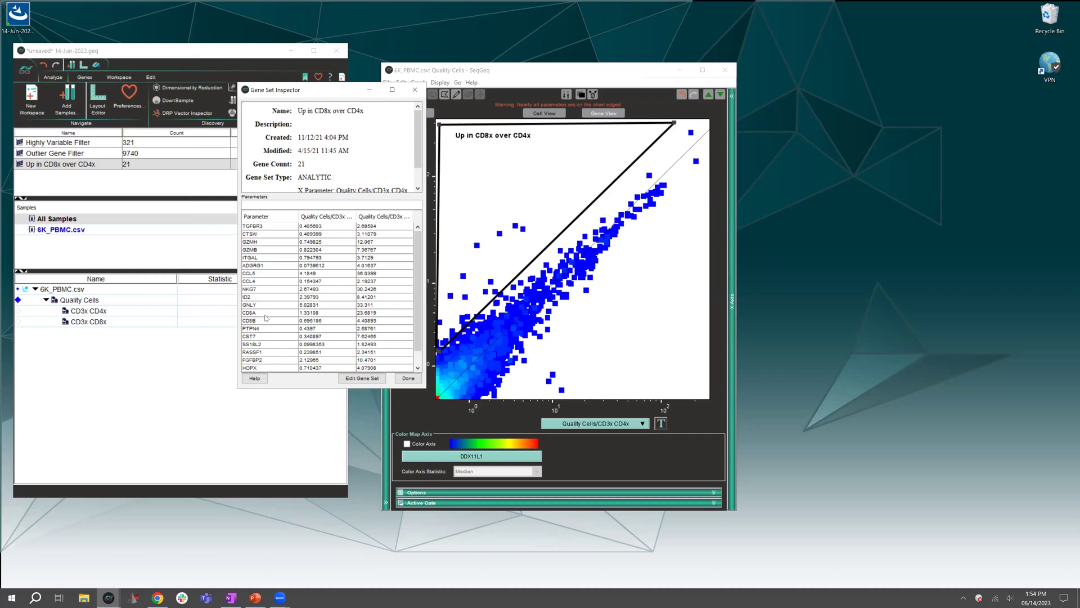
scroll(419, 276, "down", 1)
scroll(422, 272, "up", 1)
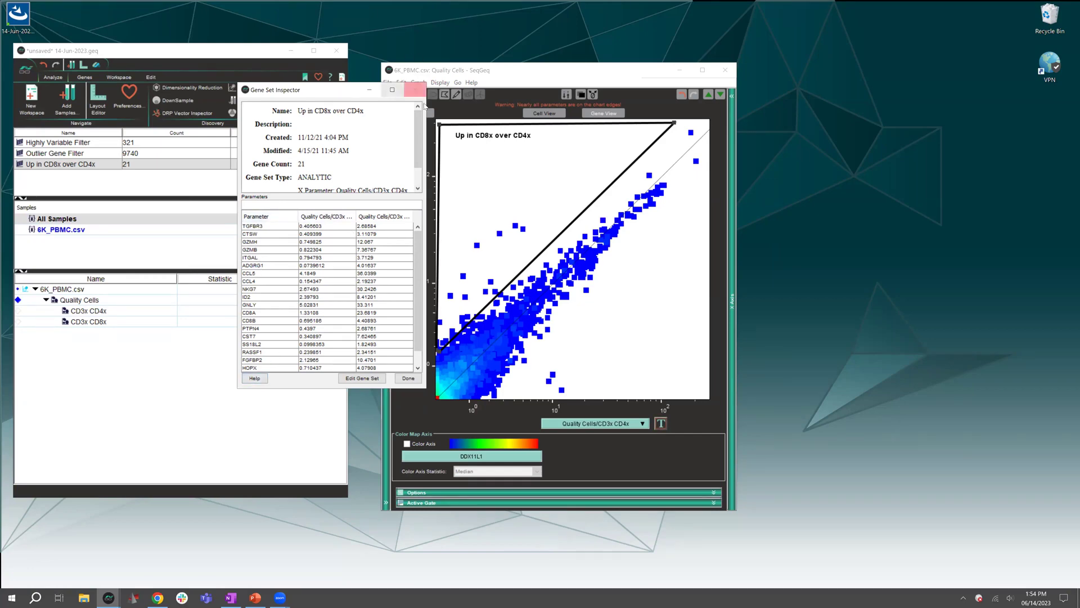
left_click(414, 89)
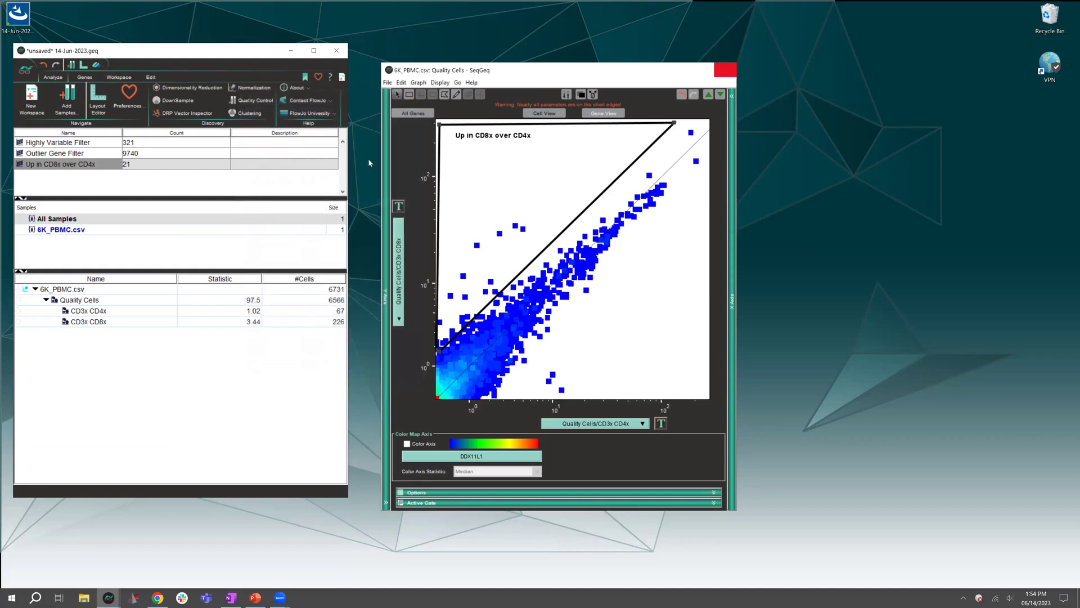
left_click(725, 70)
Step: Create a static gene set named GZM containing GZMA, GZMB, GZMH, GZMK and GZMM
left_click(86, 77)
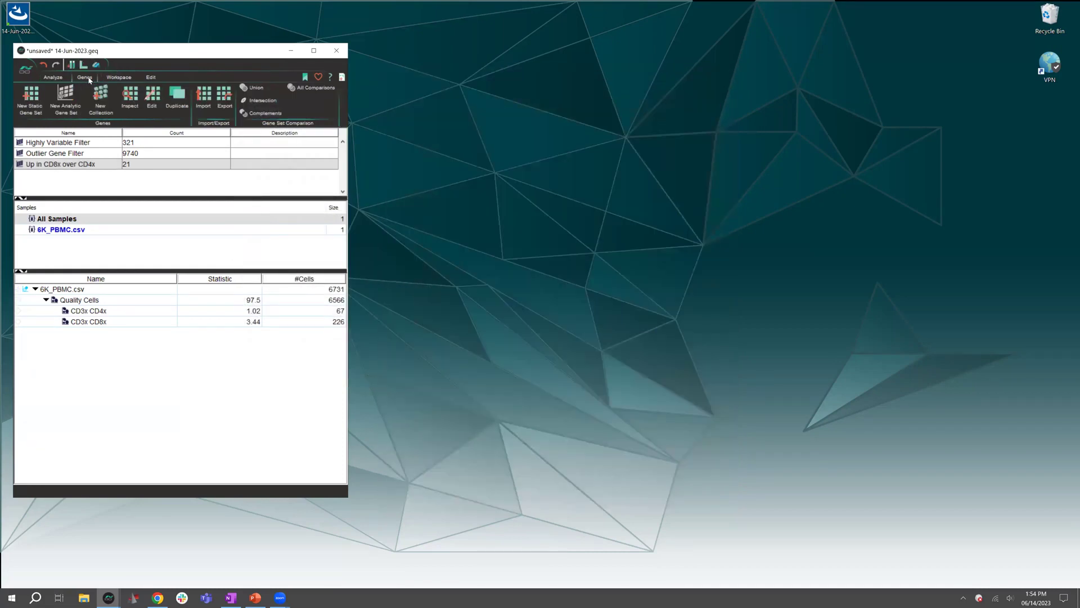
left_click(39, 109)
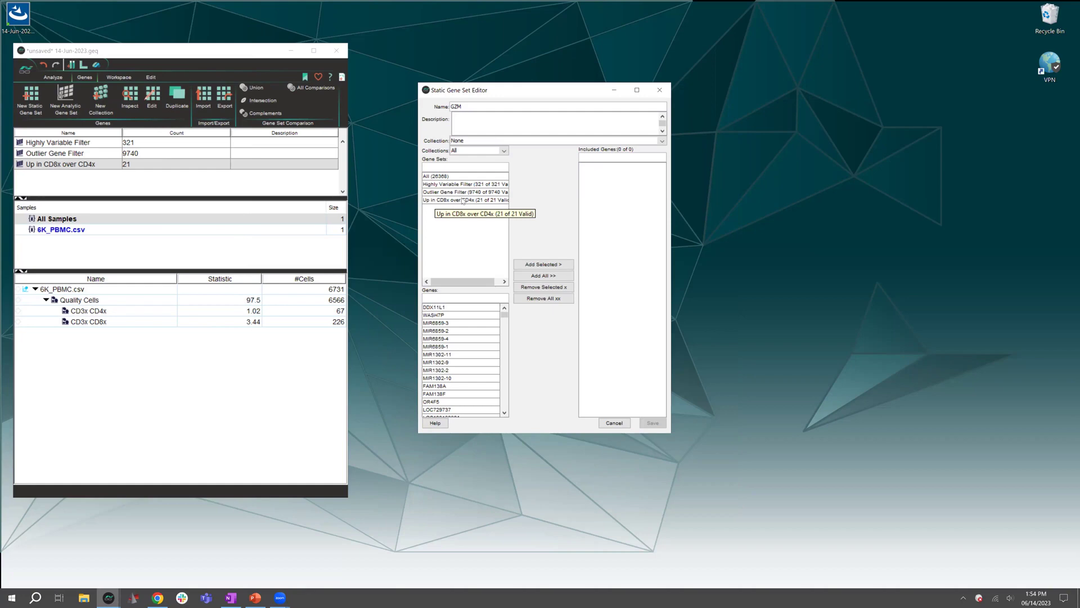
left_click(445, 176)
left_click(463, 300)
type("GZ")
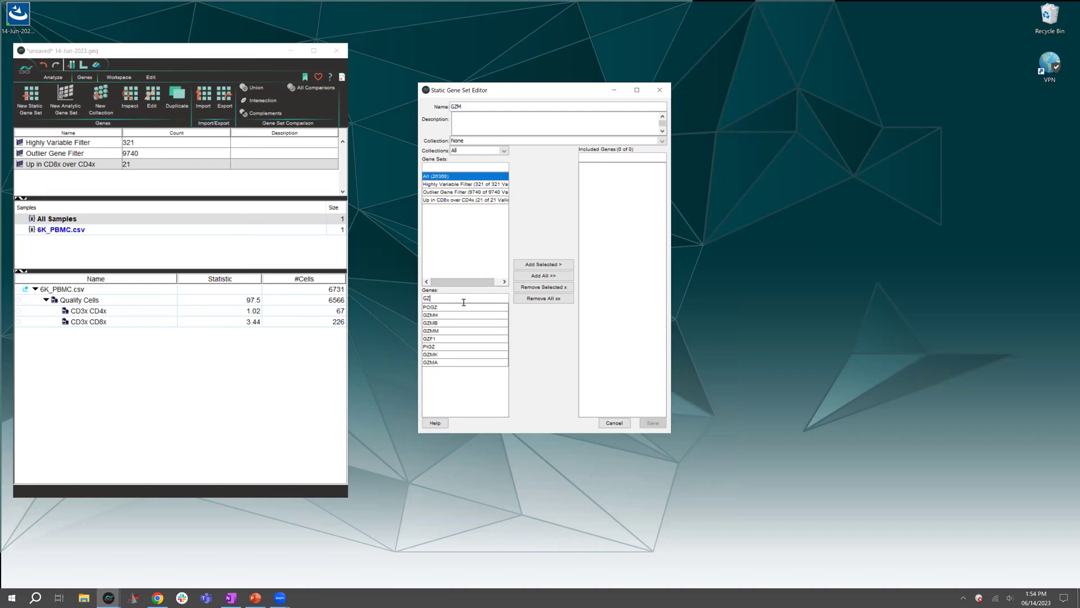
type("M")
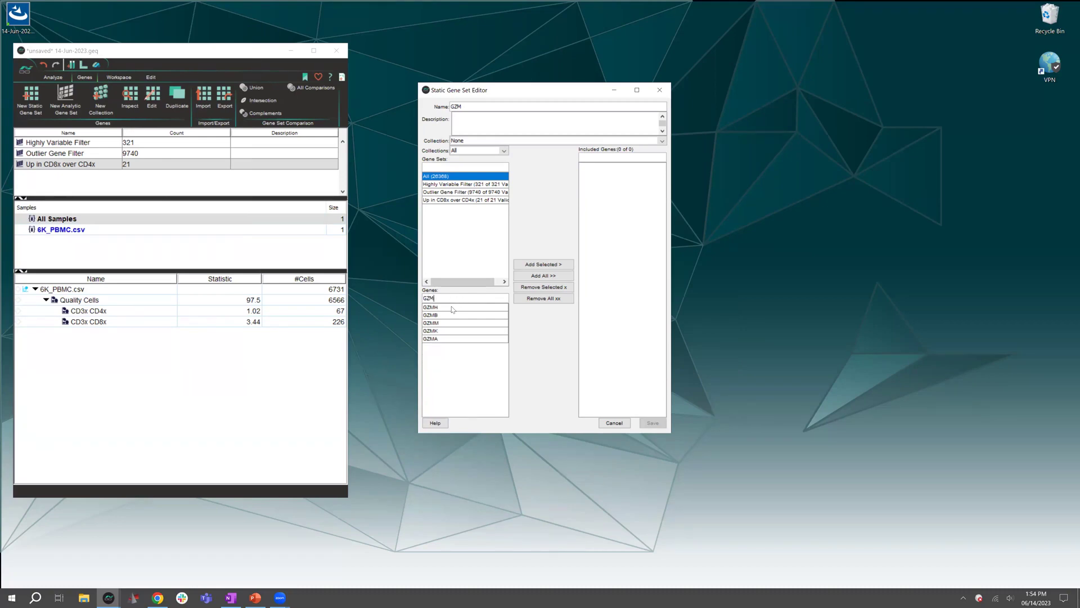
left_click(453, 307)
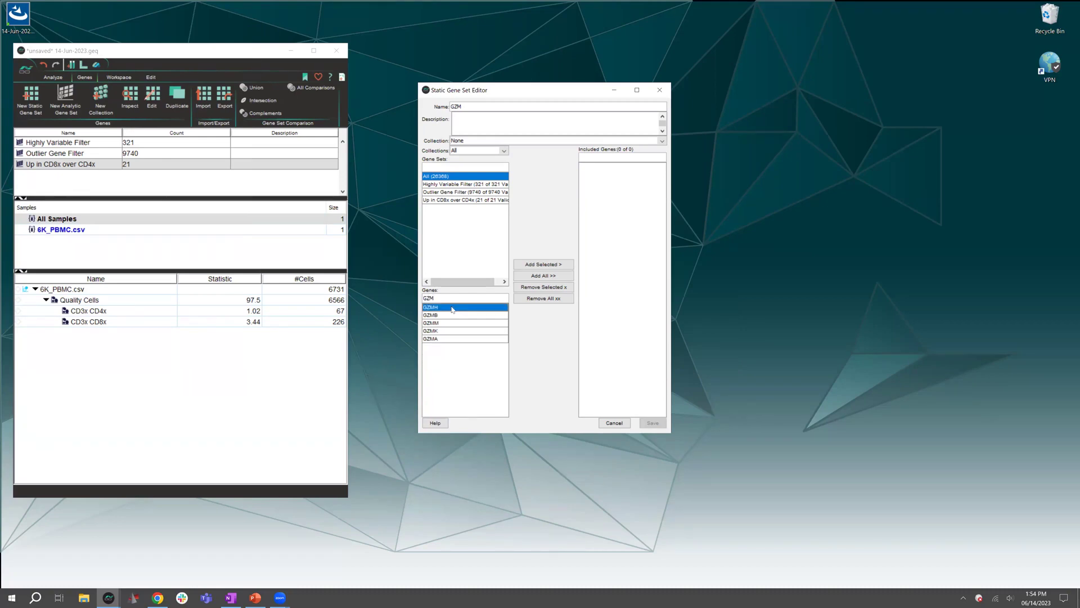
left_click(446, 339, "shift")
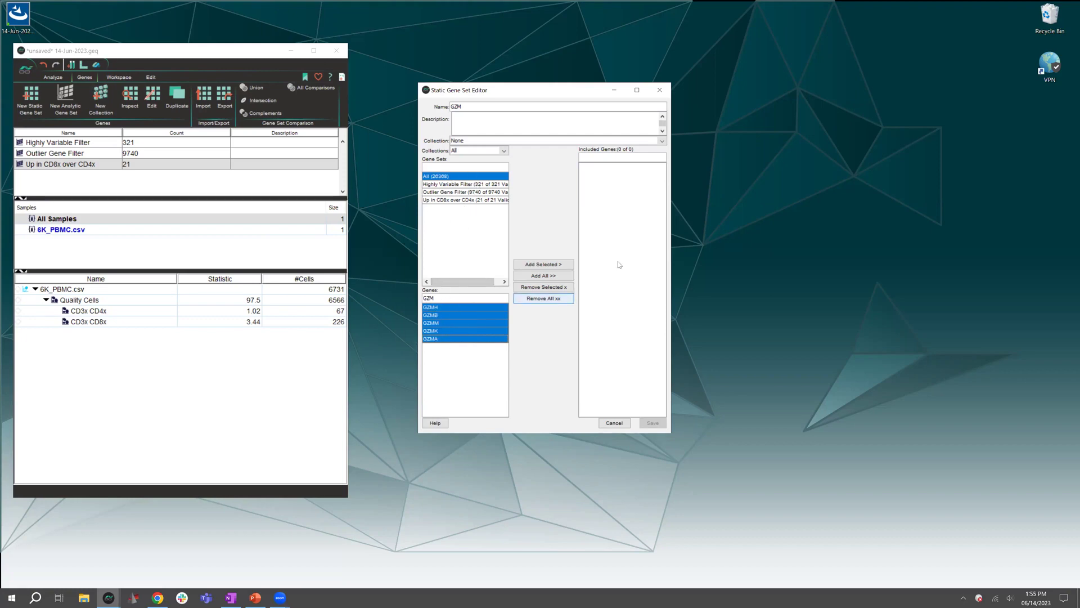
left_click(569, 265)
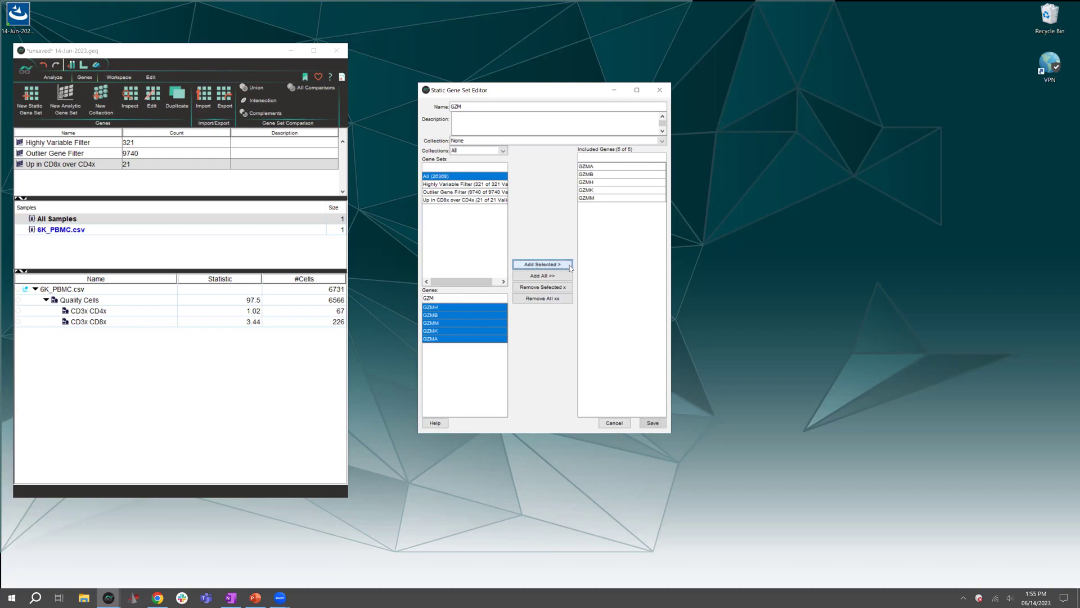
left_click(653, 423)
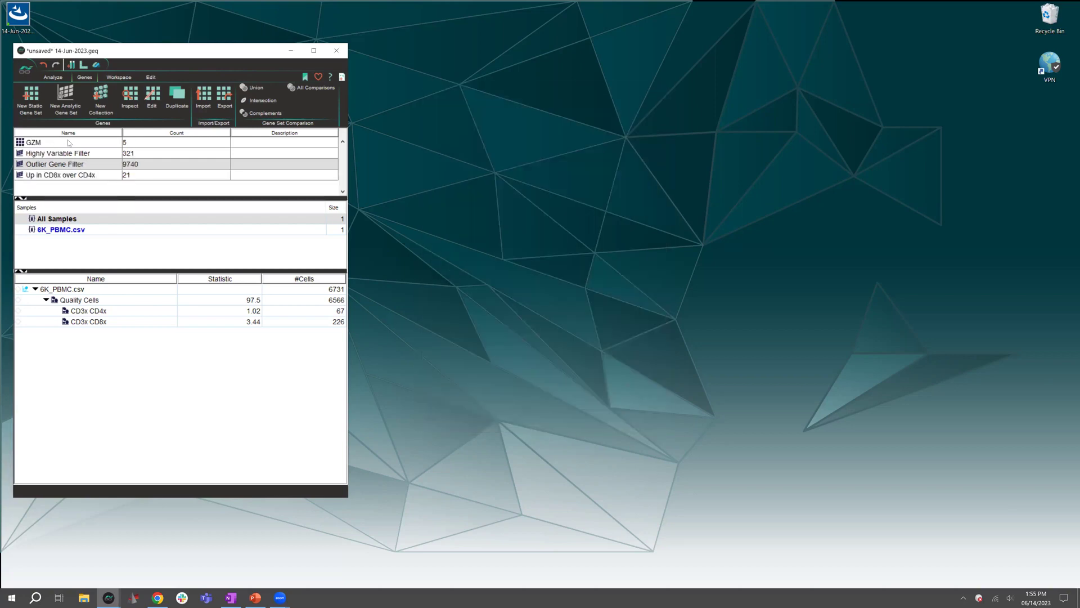
Step: Open the Quality Cells plot in cell view and bring up the genes of the GZM set for the x-axis
double_click(78, 300)
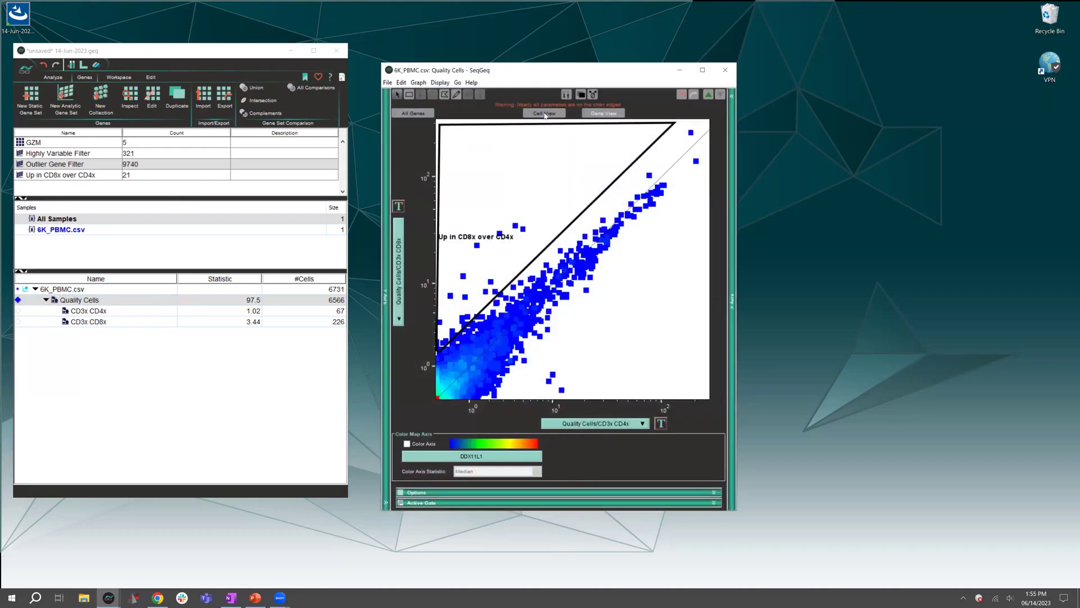
left_click(544, 114)
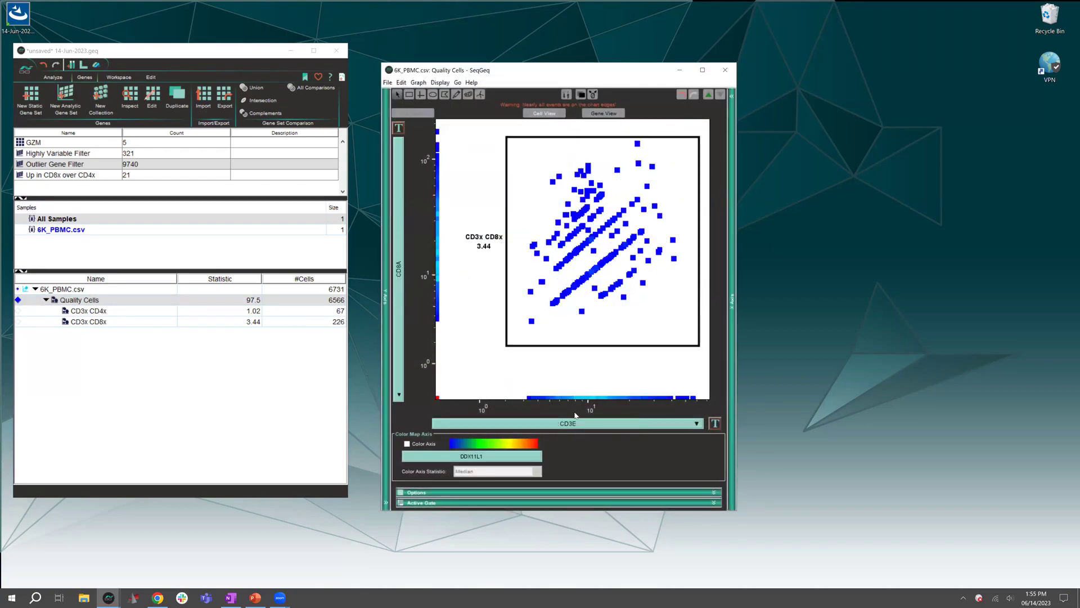
left_click(619, 424)
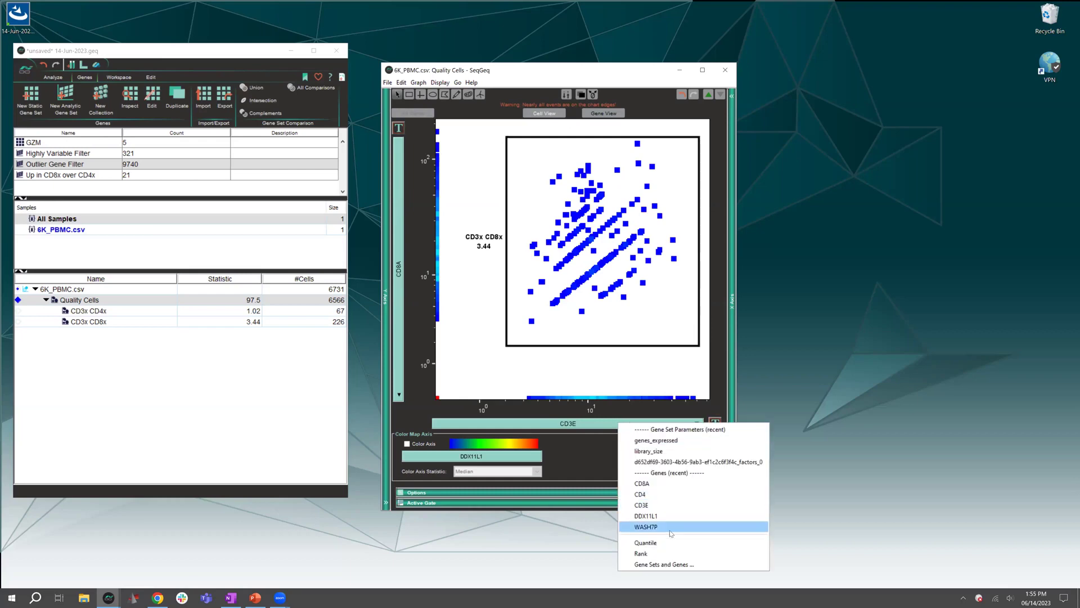
left_click(669, 564)
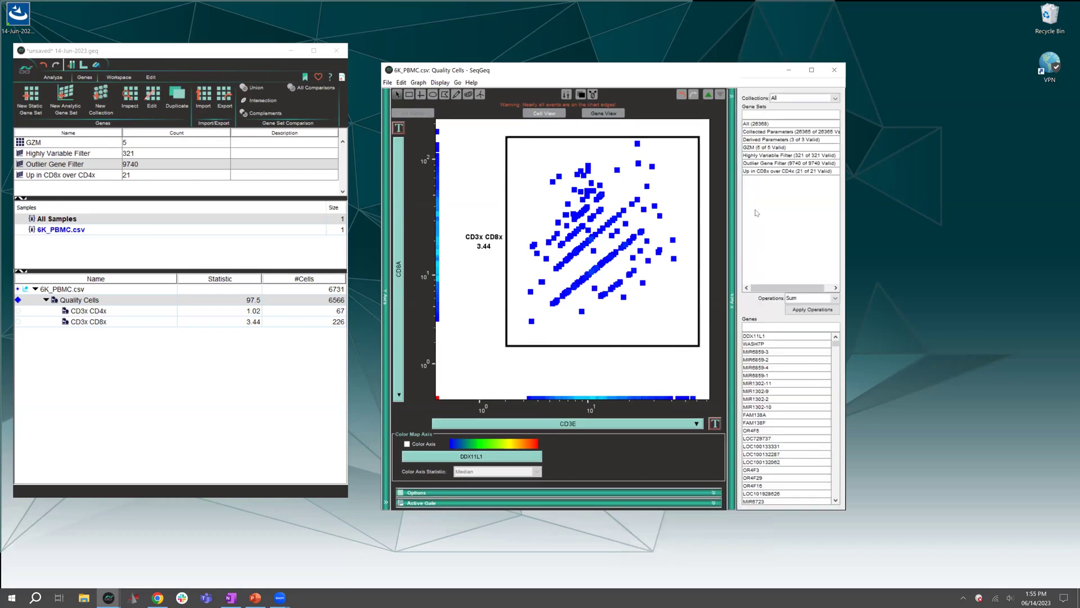
left_click(764, 148)
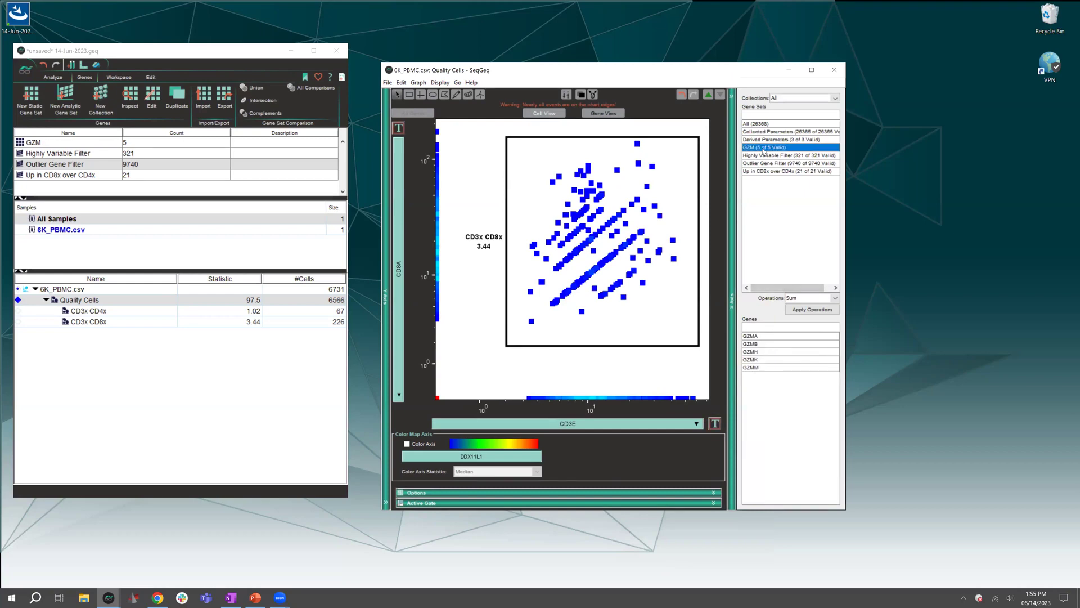
Step: Compare the granzyme genes GZMA, GZMB, GZMH, GZMK and GZMM individually on the x-axis against CD8A
left_click(759, 336)
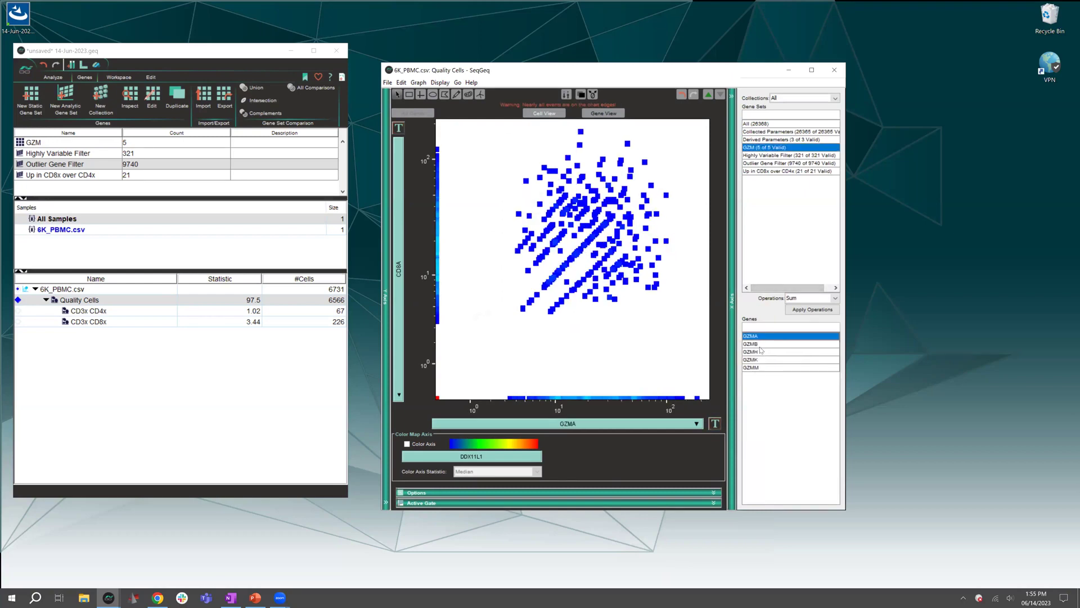
left_click(761, 351)
left_click(762, 359)
left_click(762, 368)
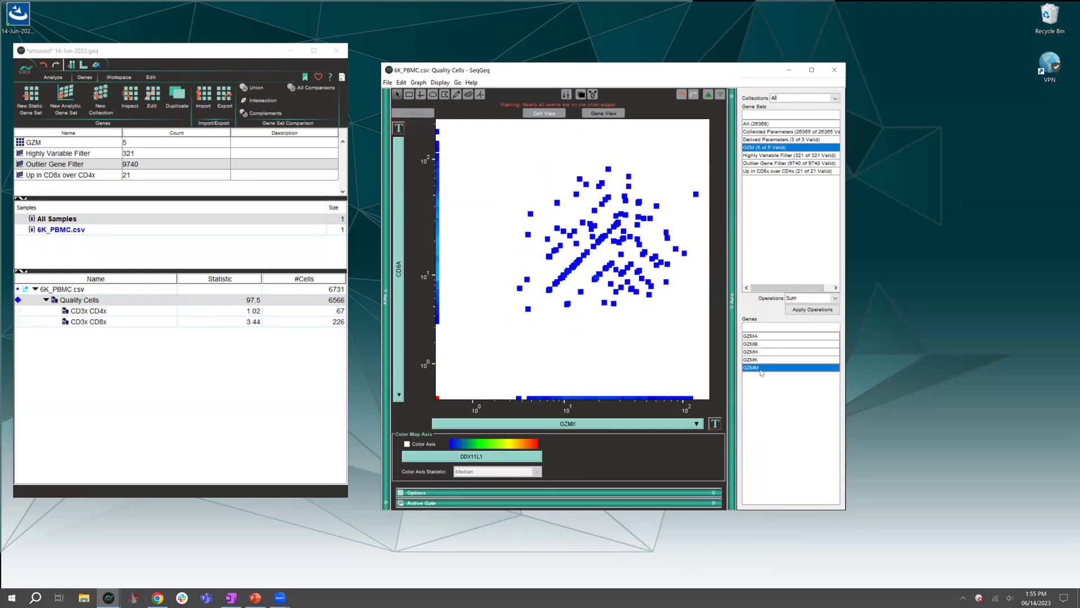
left_click(754, 336)
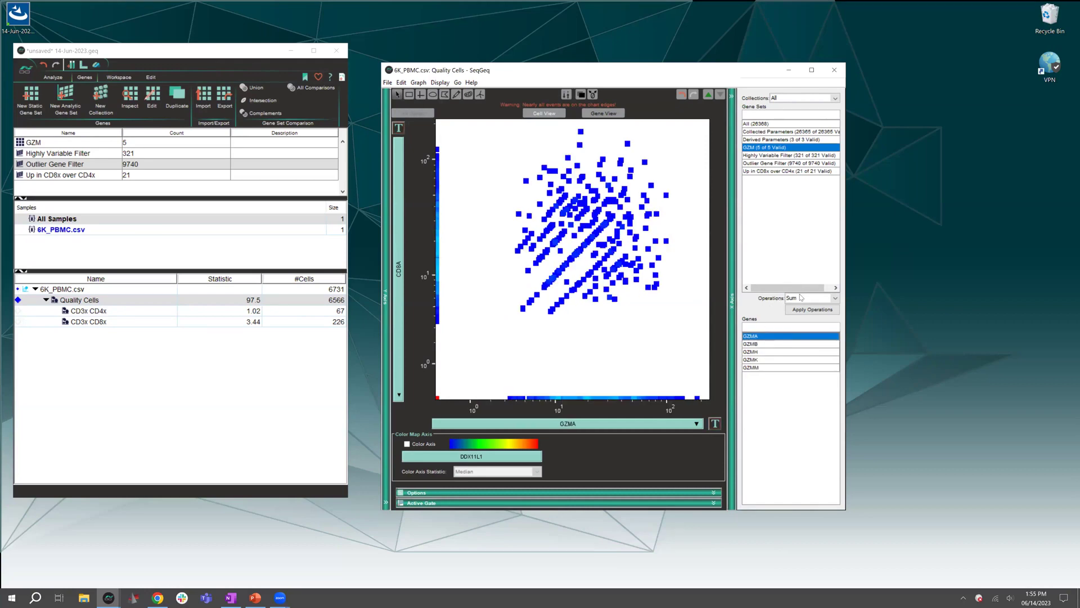
left_click(771, 367)
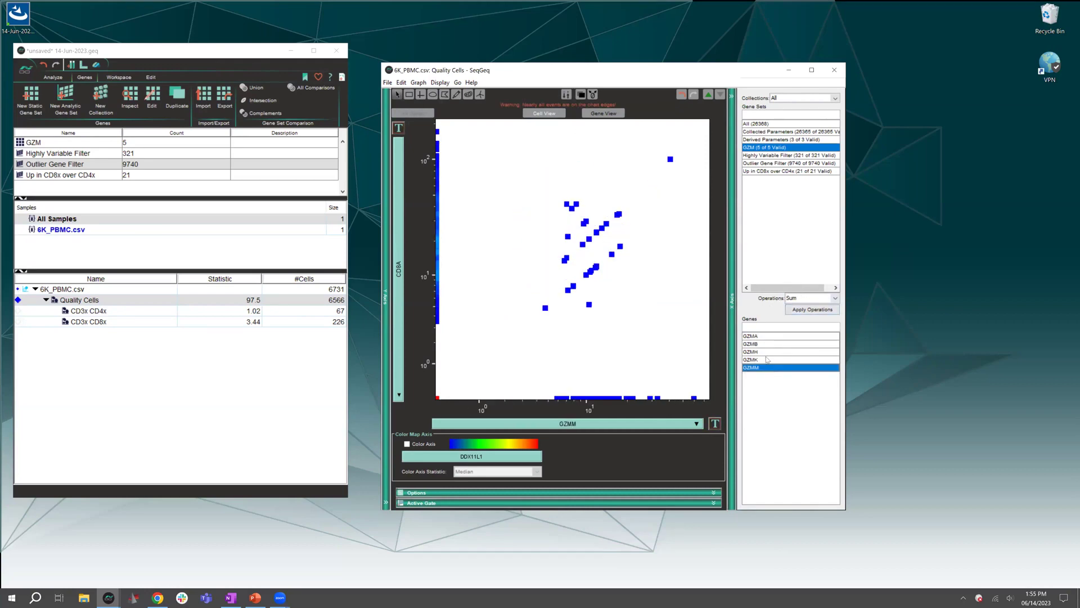
left_click(758, 336)
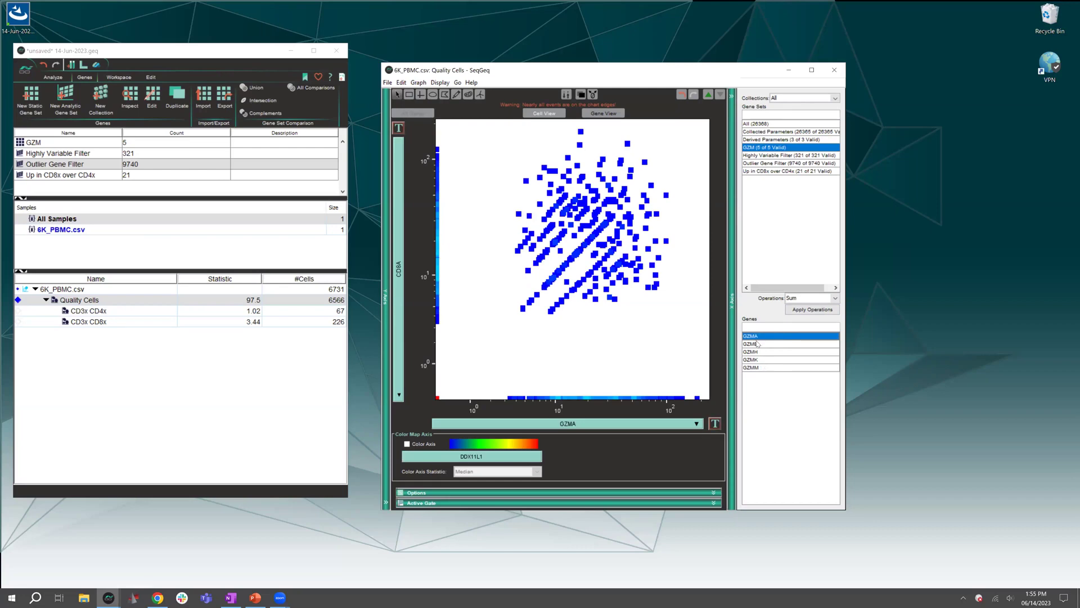
left_click(759, 345)
left_click(759, 336)
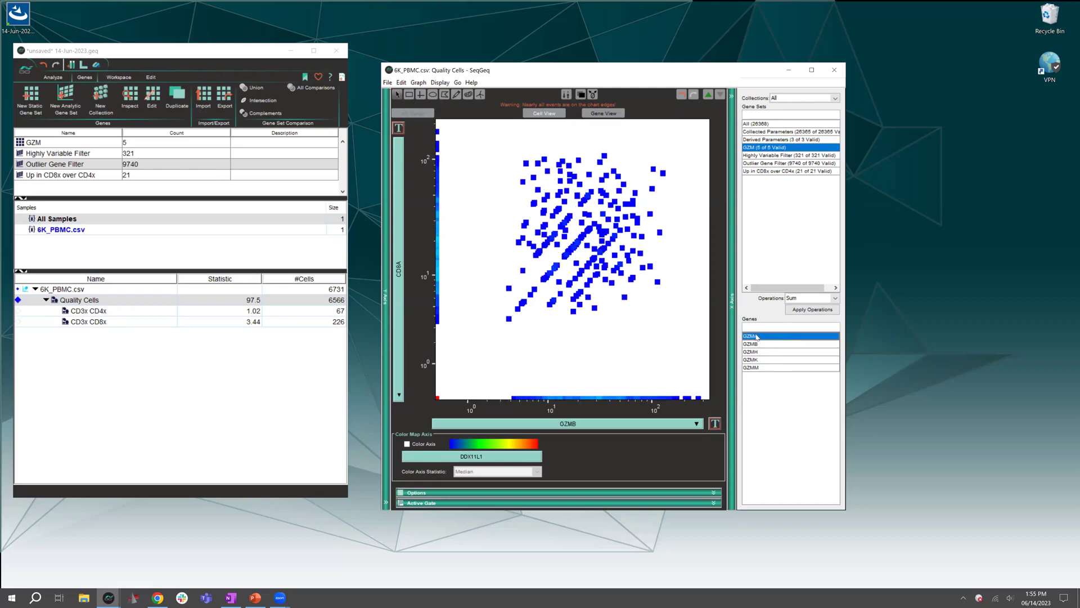
left_click(759, 368)
left_click(752, 359)
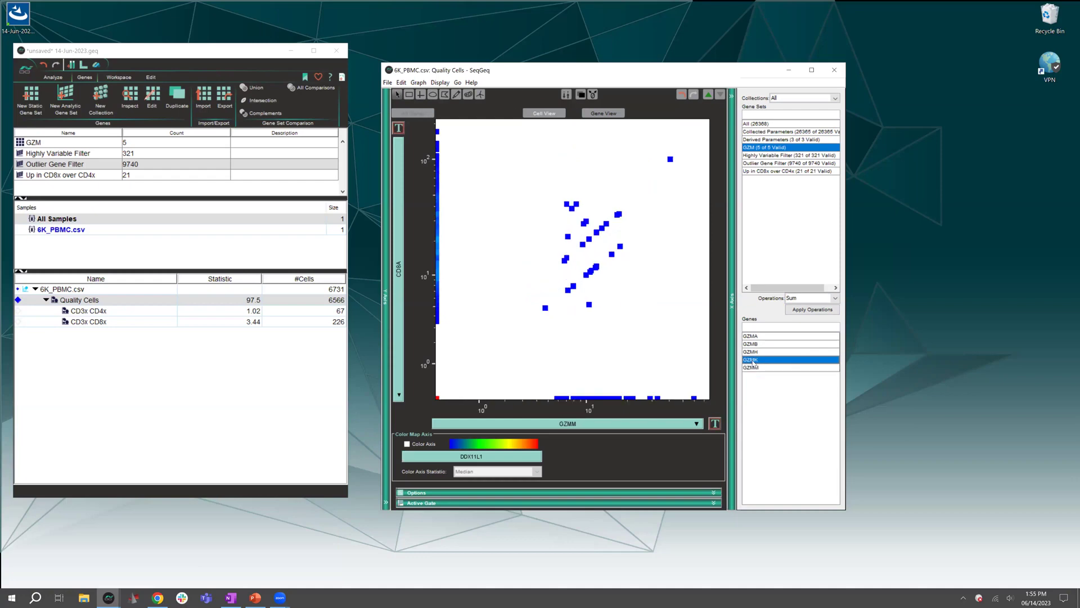
left_click(751, 336)
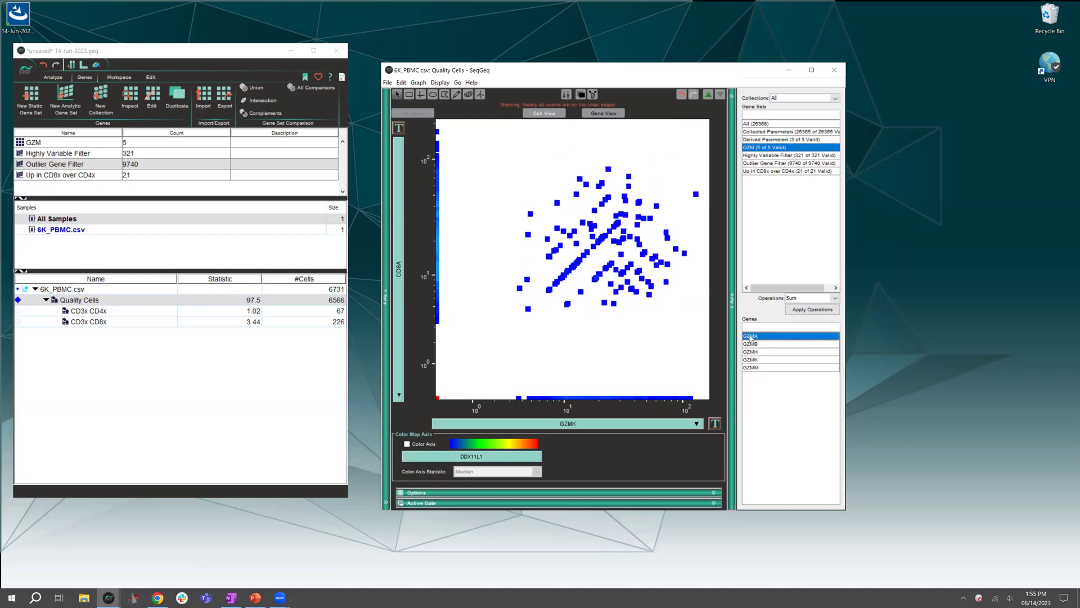
Step: Plot the sum of the GZM gene set on the x-axis against CD8A, and close the plot
left_click(811, 309)
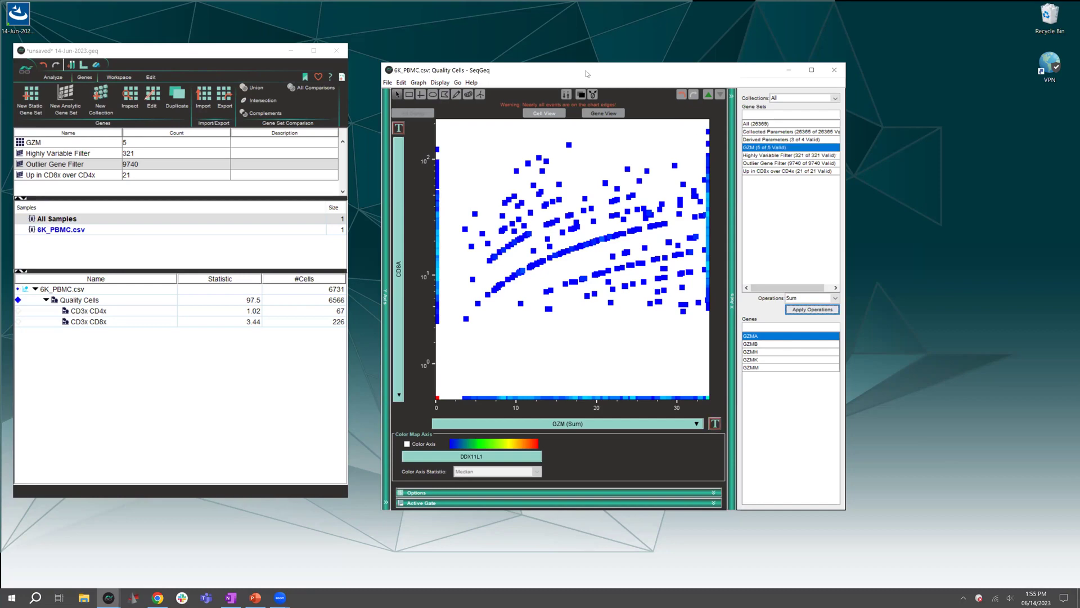
left_click_drag(586, 73, 574, 54)
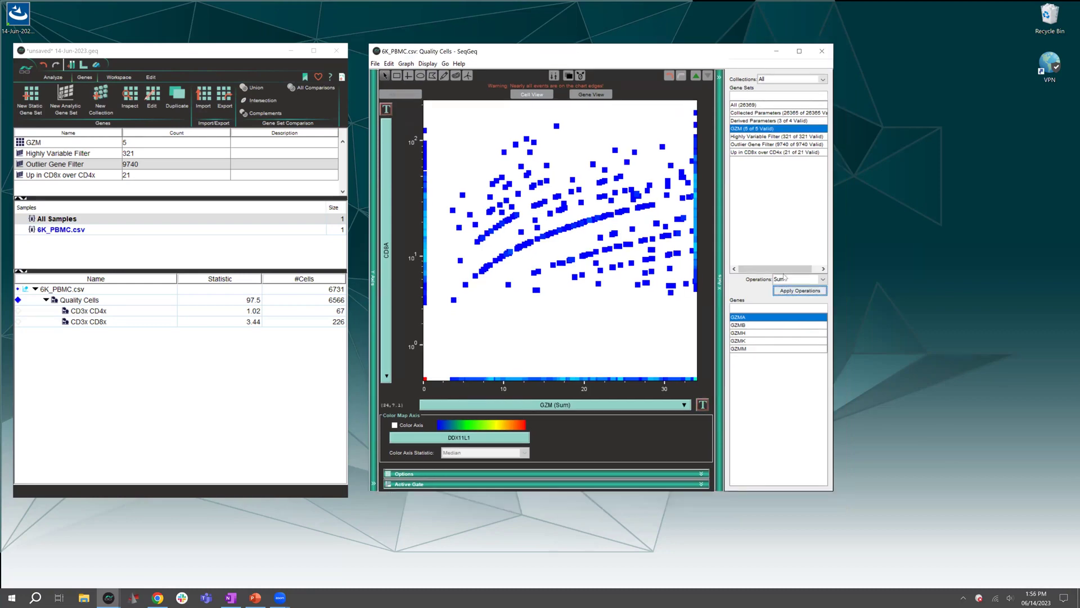
left_click(820, 53)
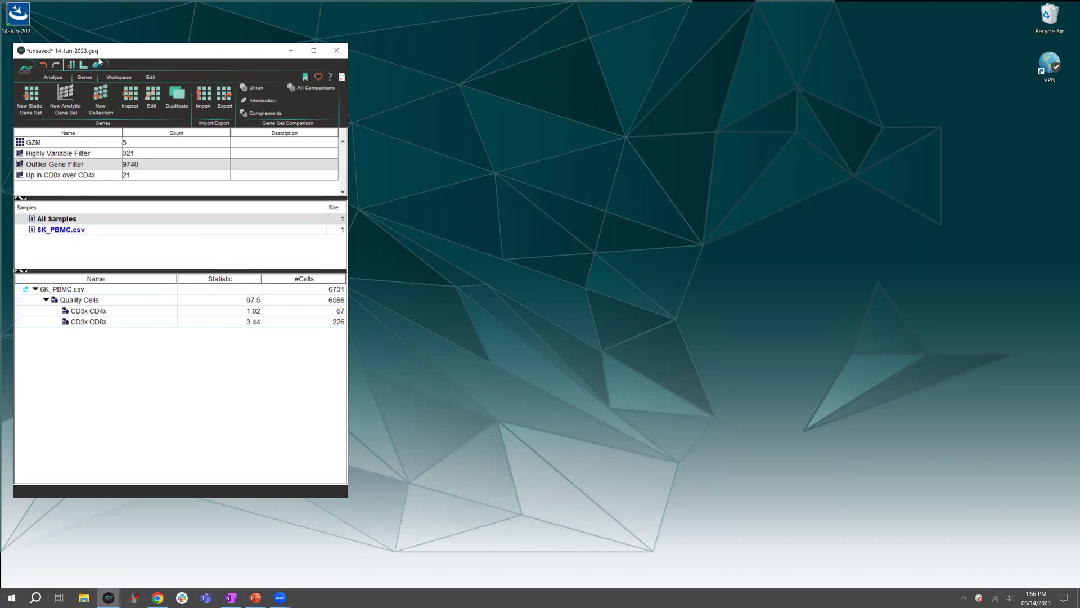
Step: Set up a dimensionality reduction on the Quality Cells population with PCA as the method
left_click_drag(98, 51, 98, 53)
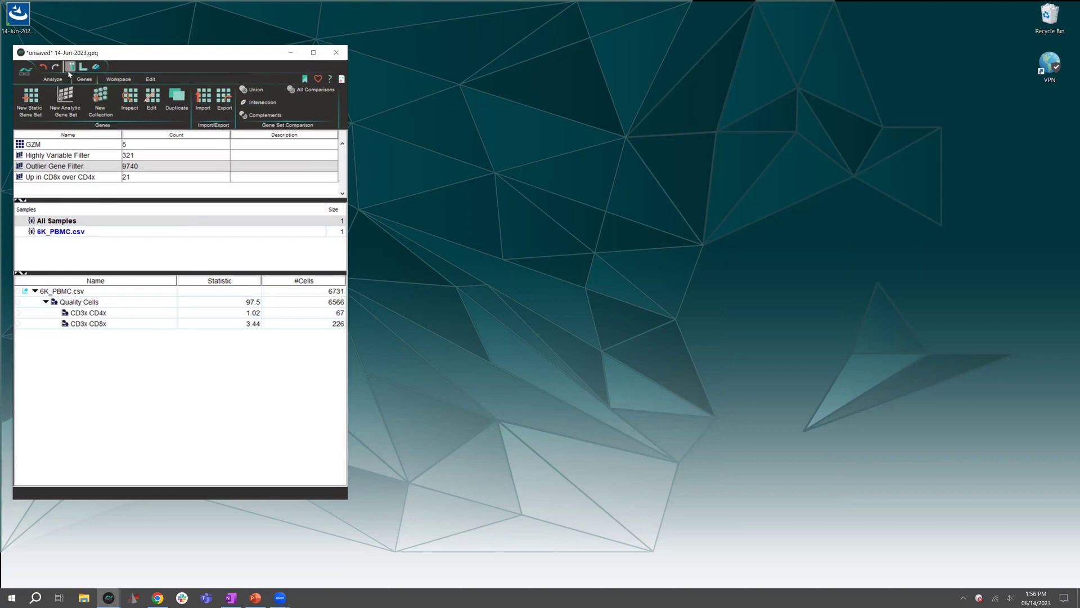
left_click(65, 80)
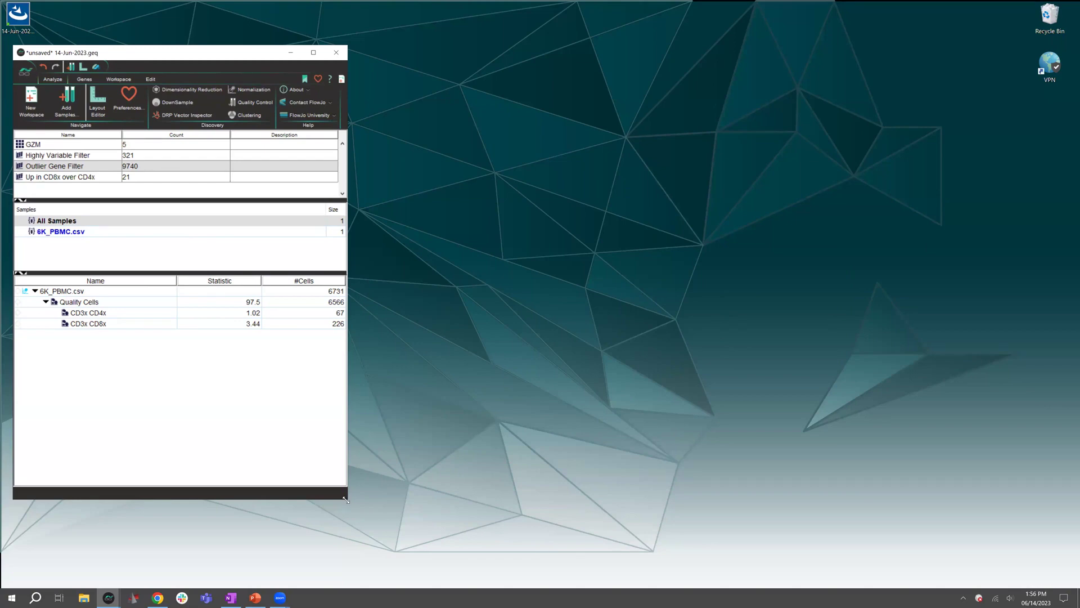
left_click(63, 303)
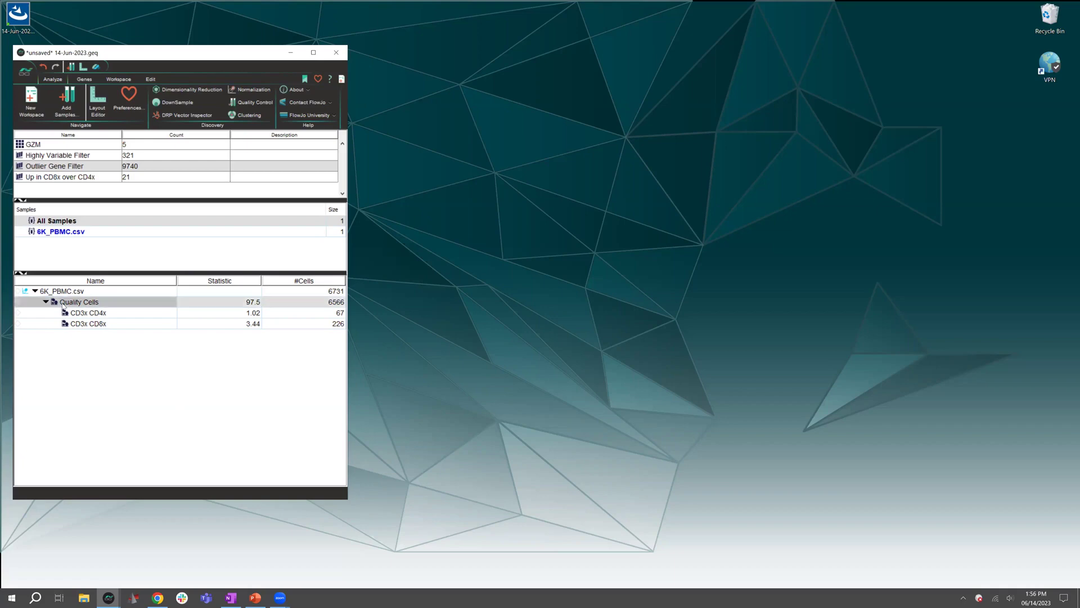
left_click(205, 92)
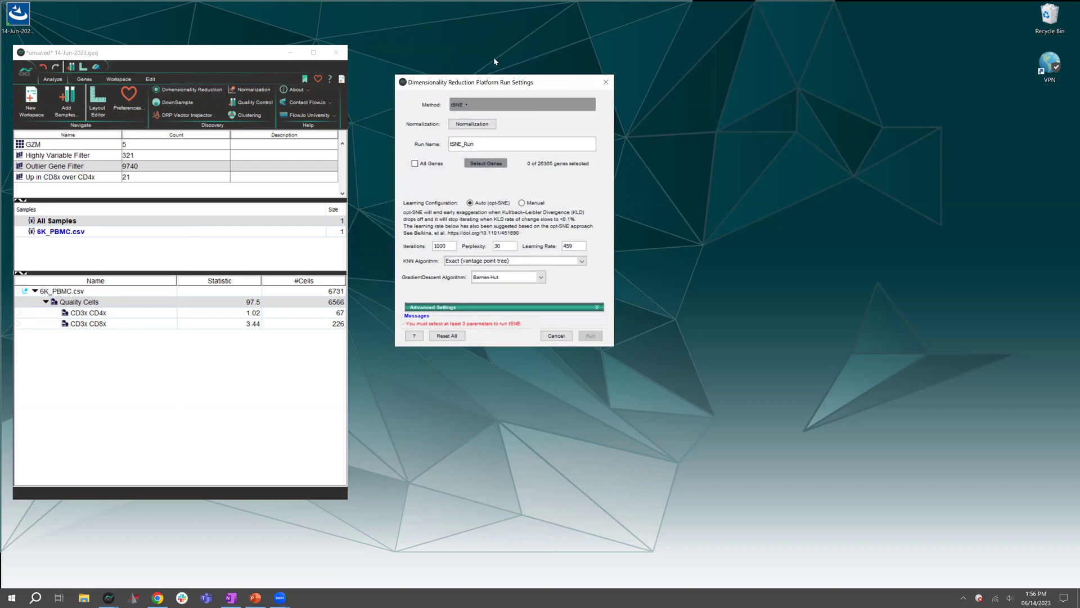
left_click(458, 107)
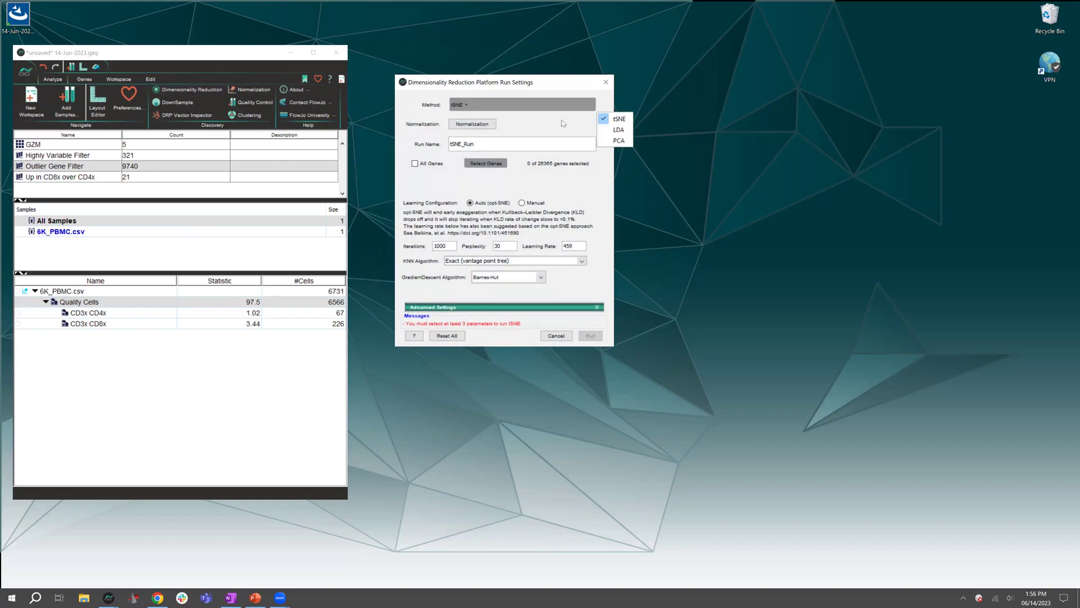
left_click(617, 143)
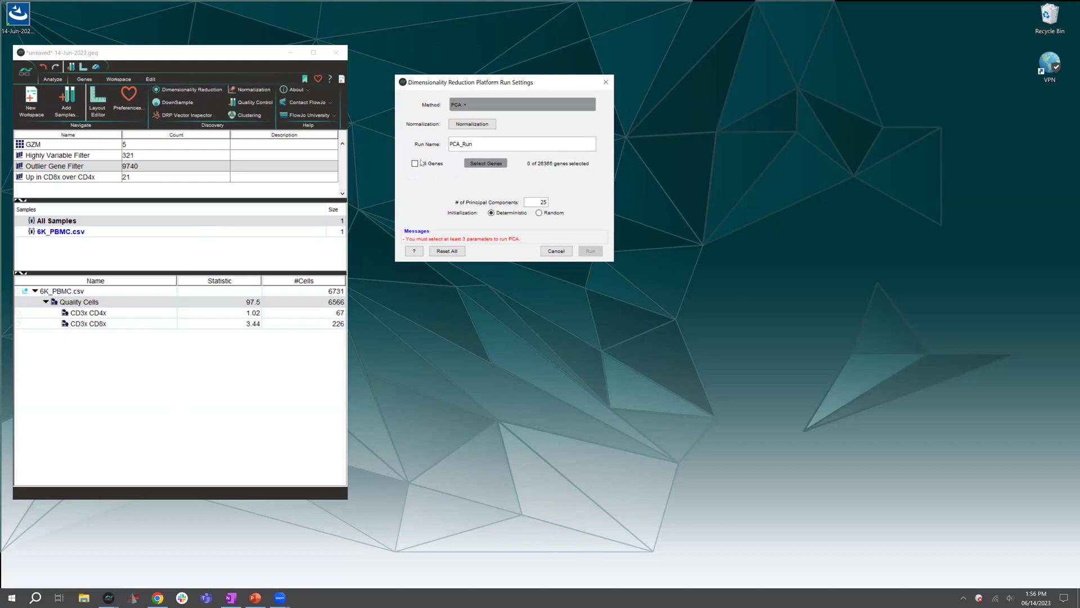
Step: Select all genes of the Highly Variable Filter set for the PCA and run it
left_click(494, 162)
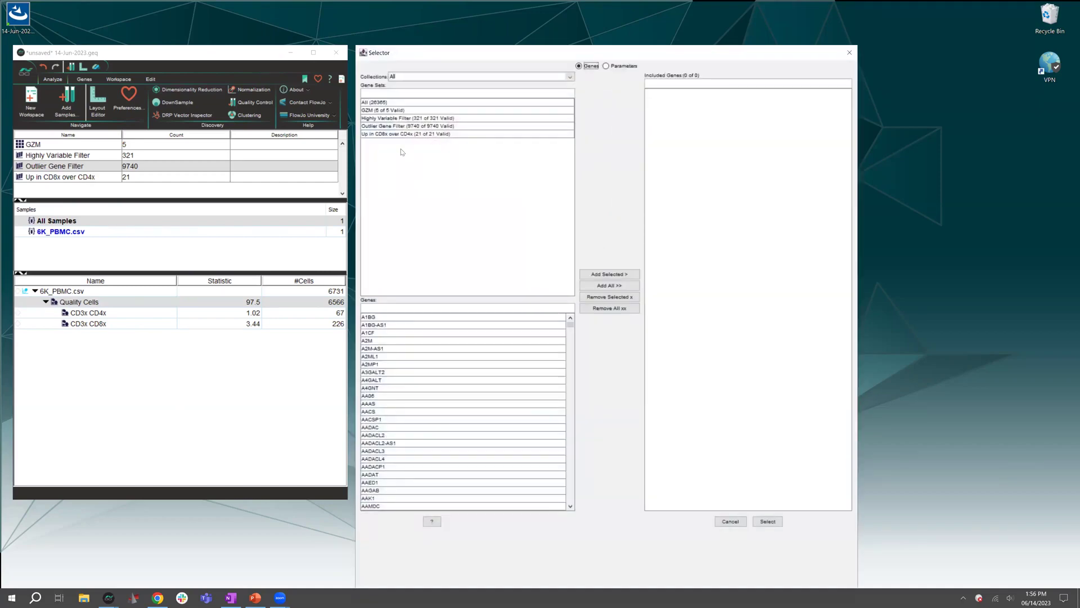
left_click(399, 119)
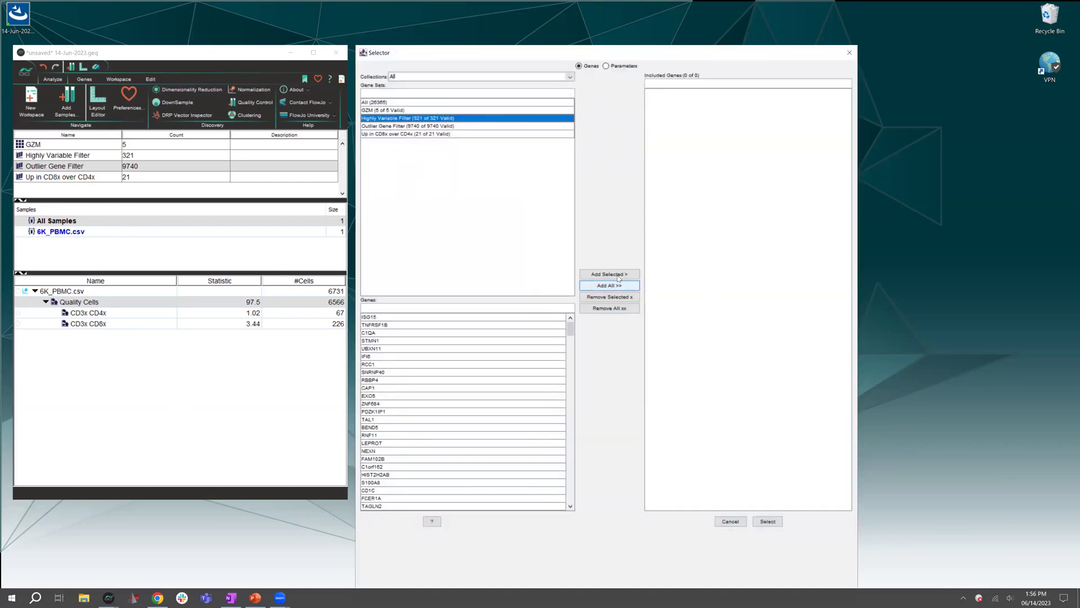
left_click(597, 276)
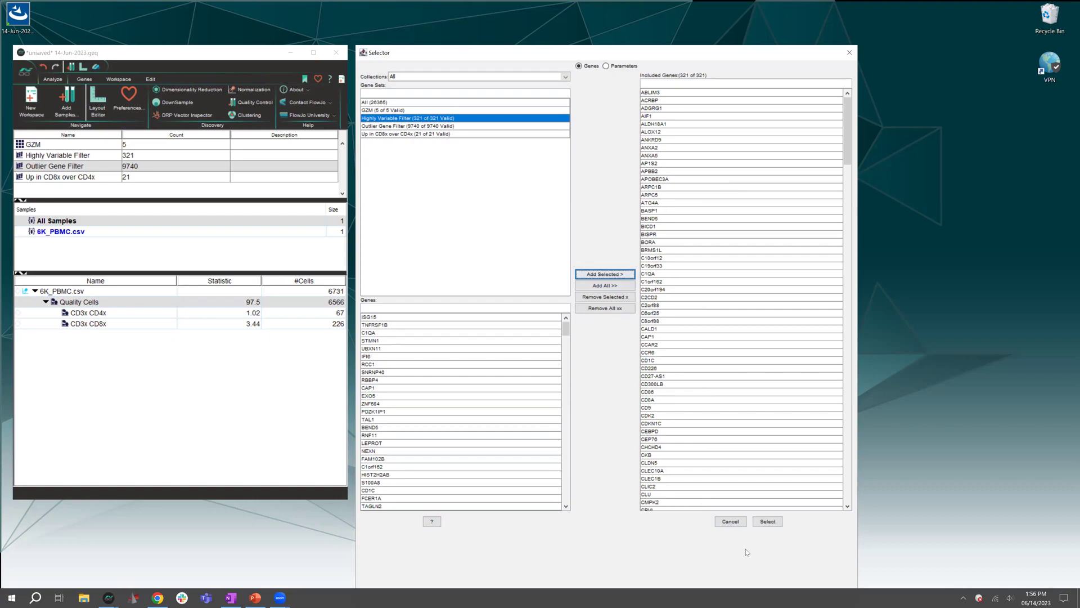
left_click(779, 521)
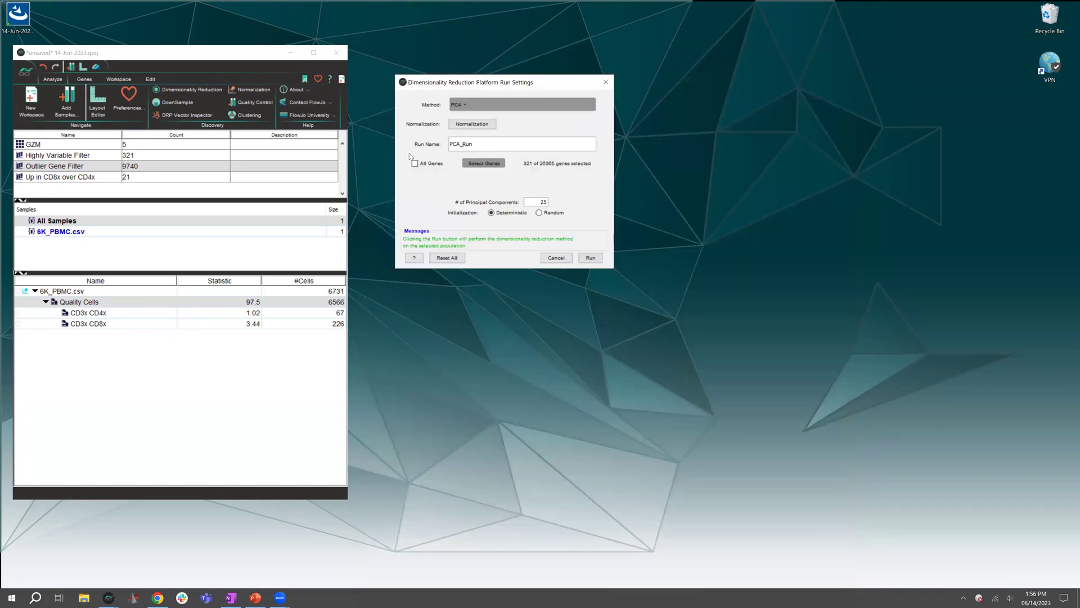
left_click(590, 258)
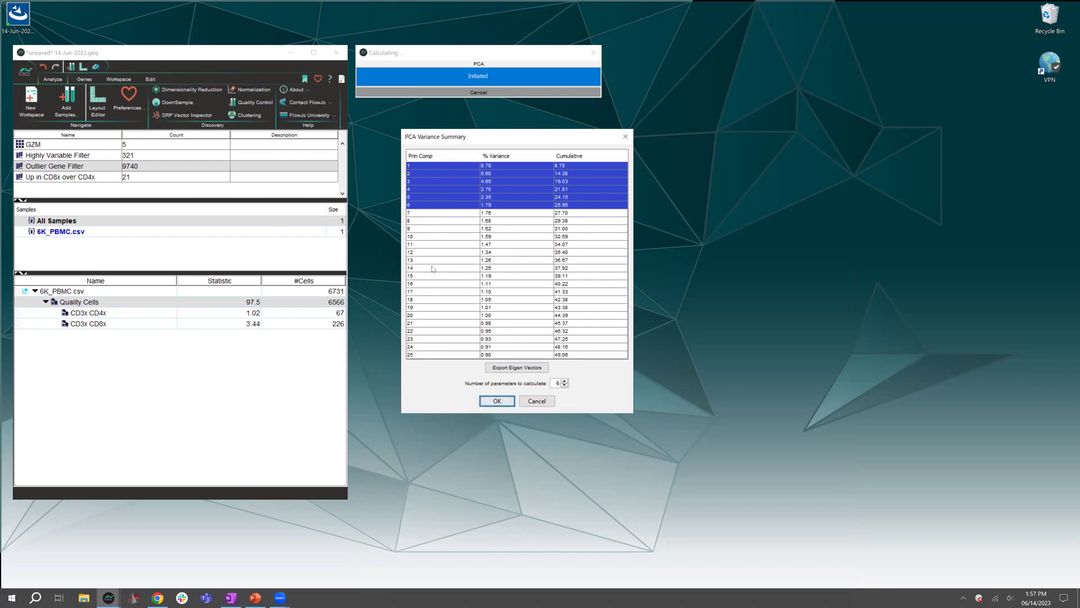
Step: Choose the first 15 principal components in the PCA variance summary and calculate them as parameters
left_click(435, 283, "shift")
left_click(427, 355, "shift")
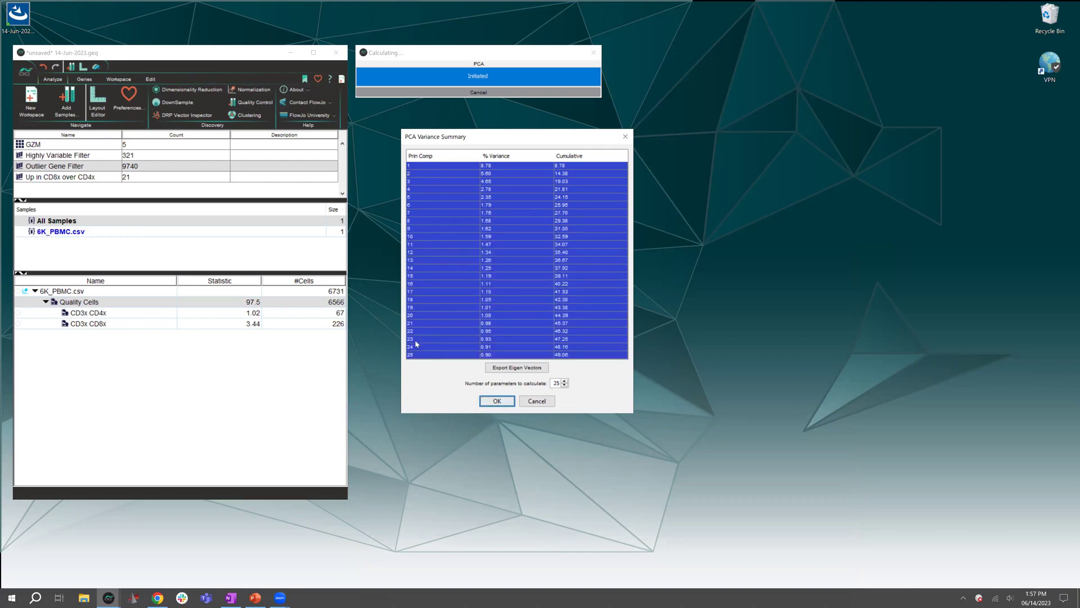
left_click(440, 275, "shift")
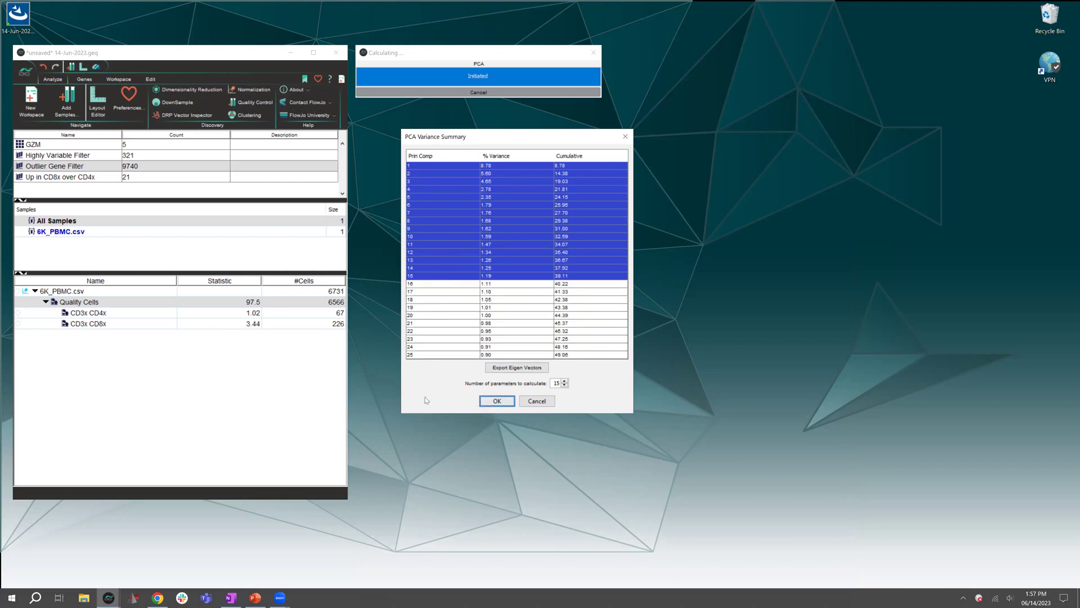
left_click(437, 316, "shift")
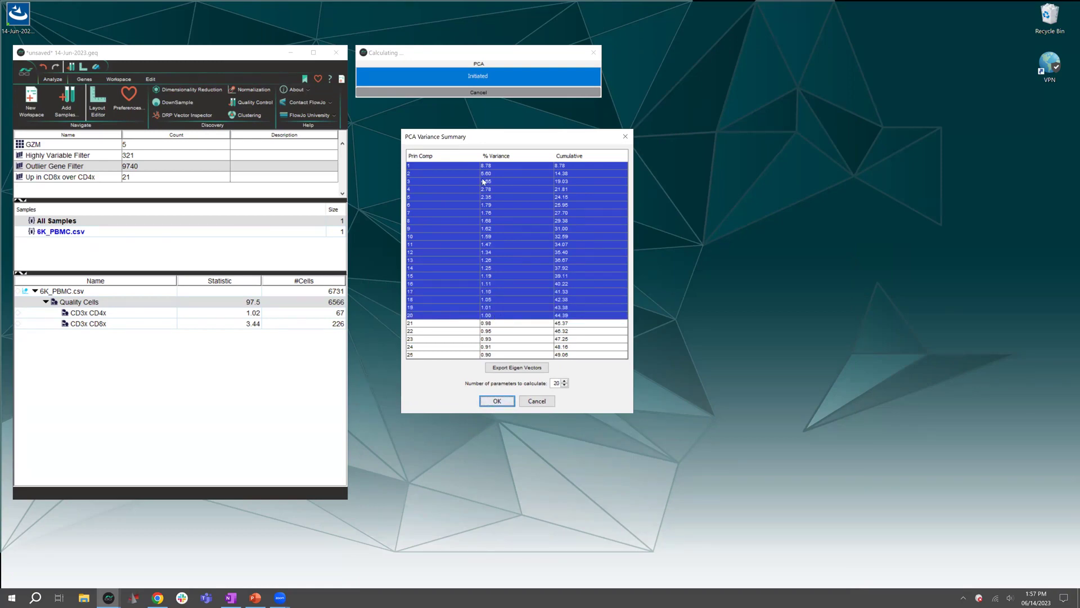
left_click(448, 277, "shift")
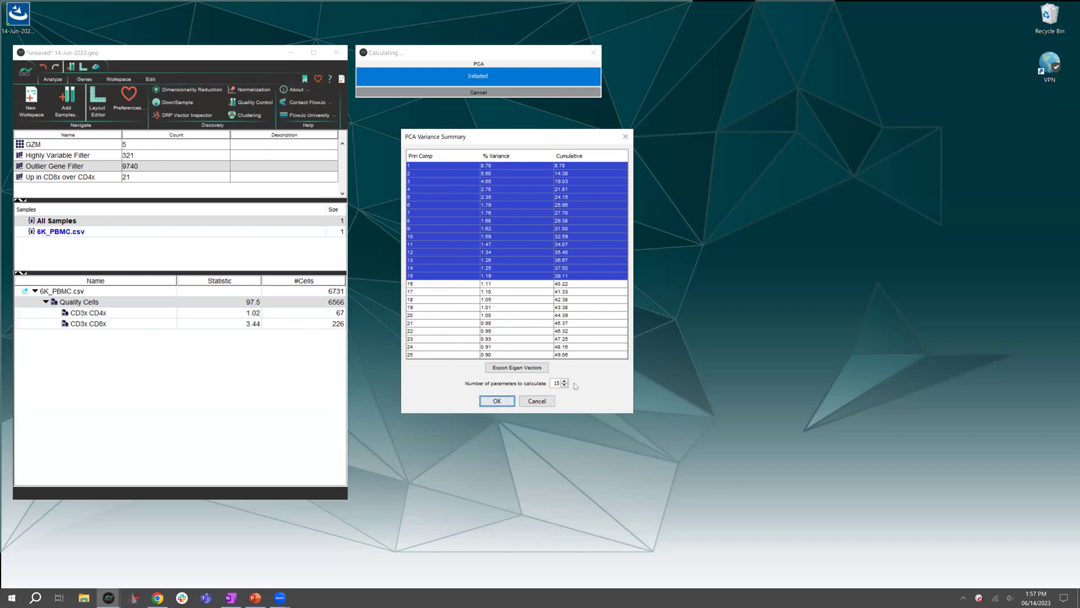
left_click(503, 403)
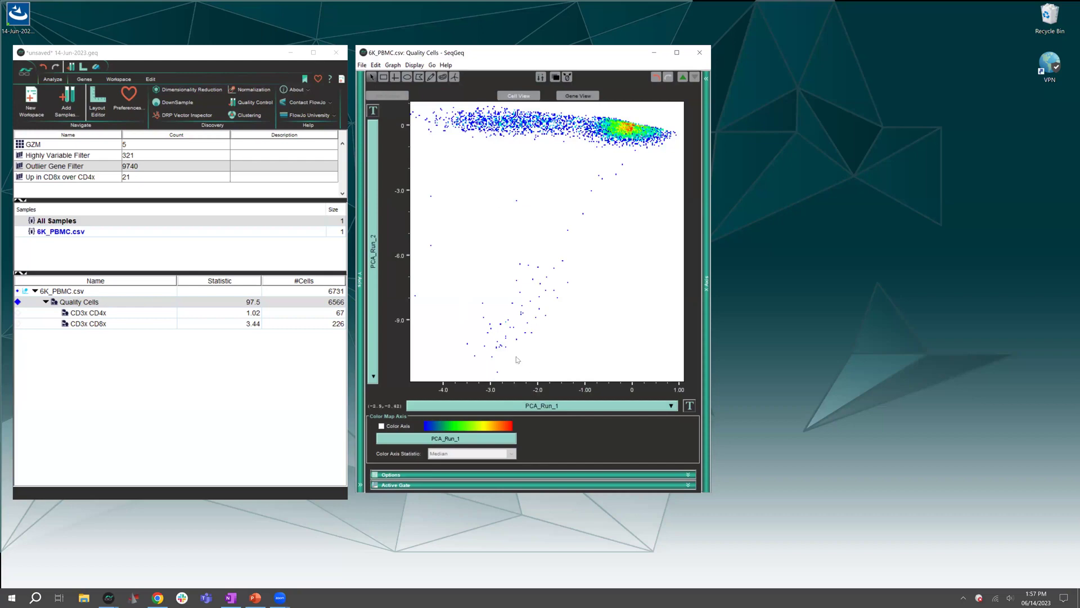
Step: Plot Quality Cells with PCA_Run_15 on the x-axis and PCA_Run_14 on the y-axis
left_click(531, 405)
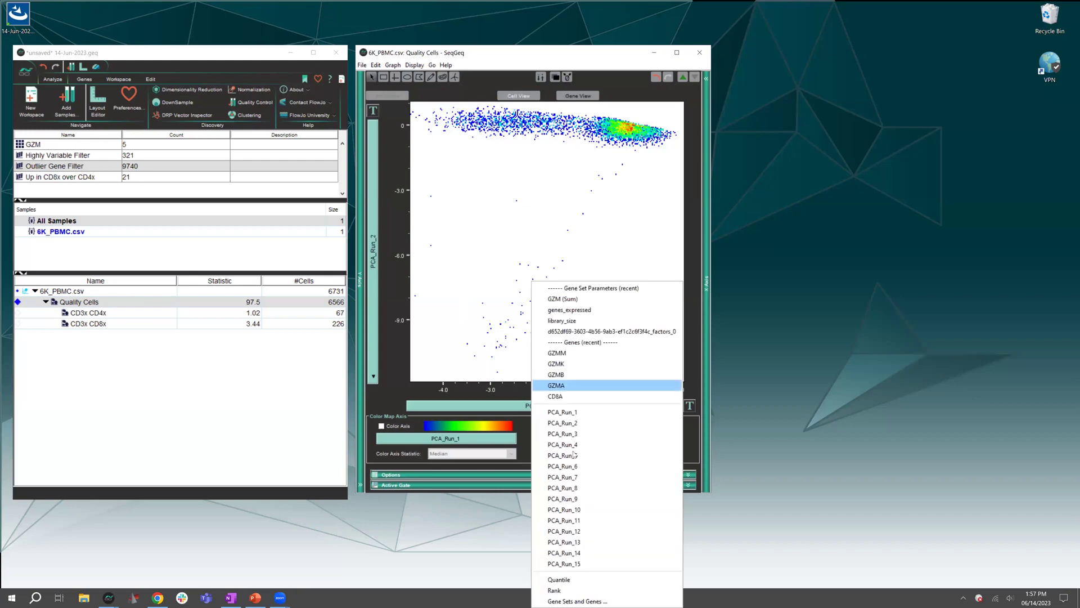
left_click(564, 563)
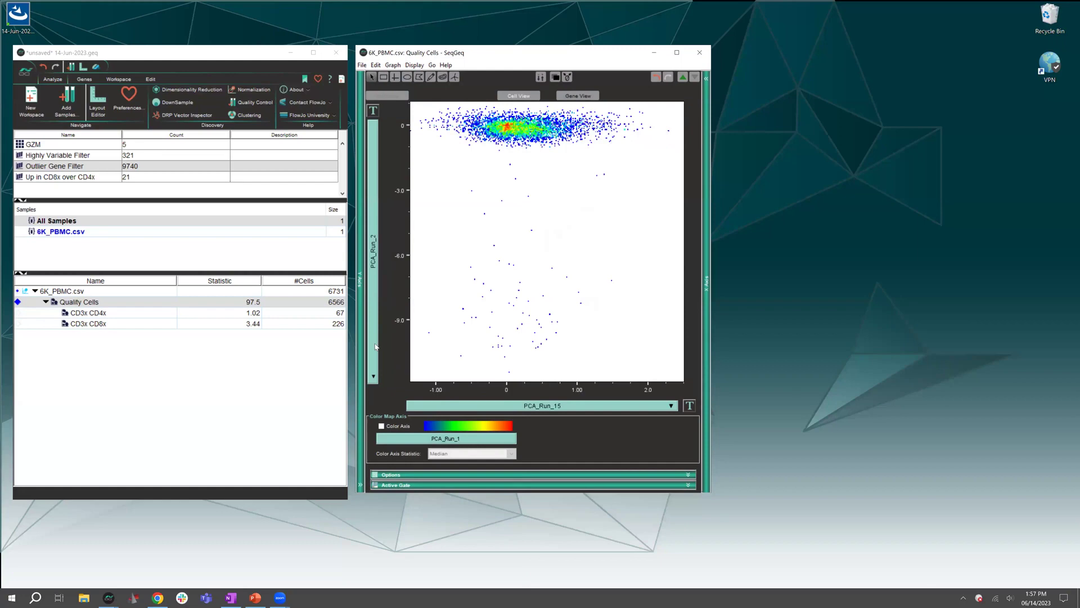
left_click(376, 347)
left_click(445, 565)
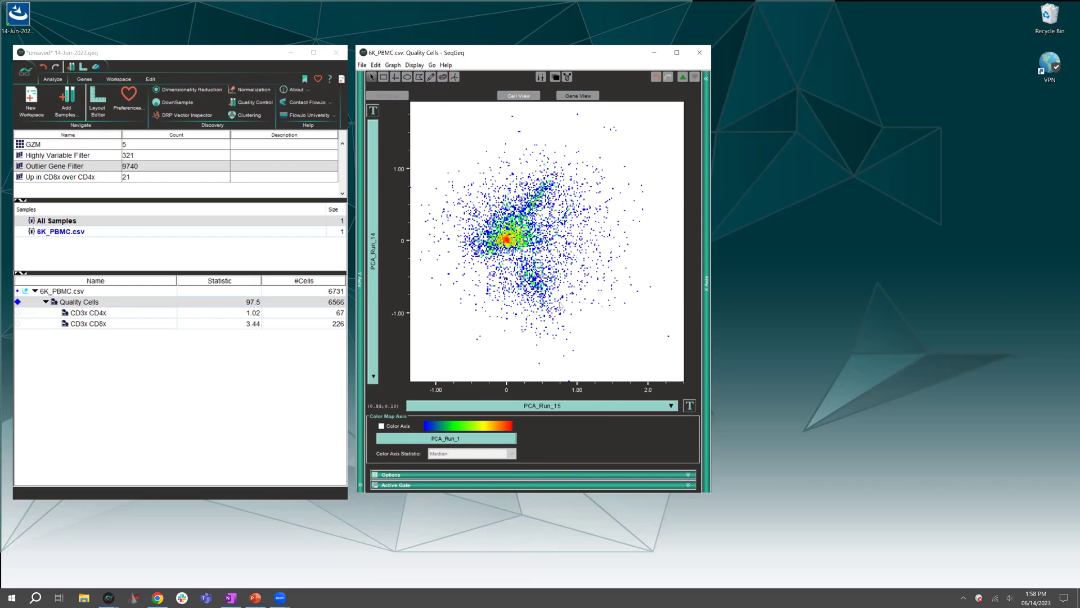
Step: Set up a tSNE run on Quality Cells with the Approximate (ANNOY) KNN algorithm and FFT Interpolation (FIt-SNE) gradient descent
left_click(700, 52)
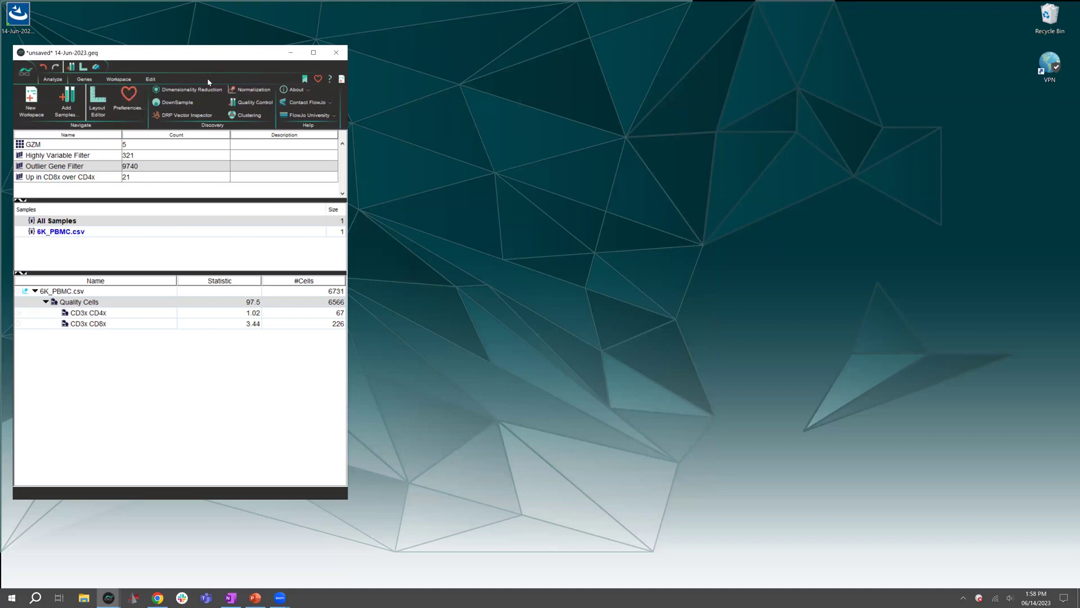
left_click(191, 89)
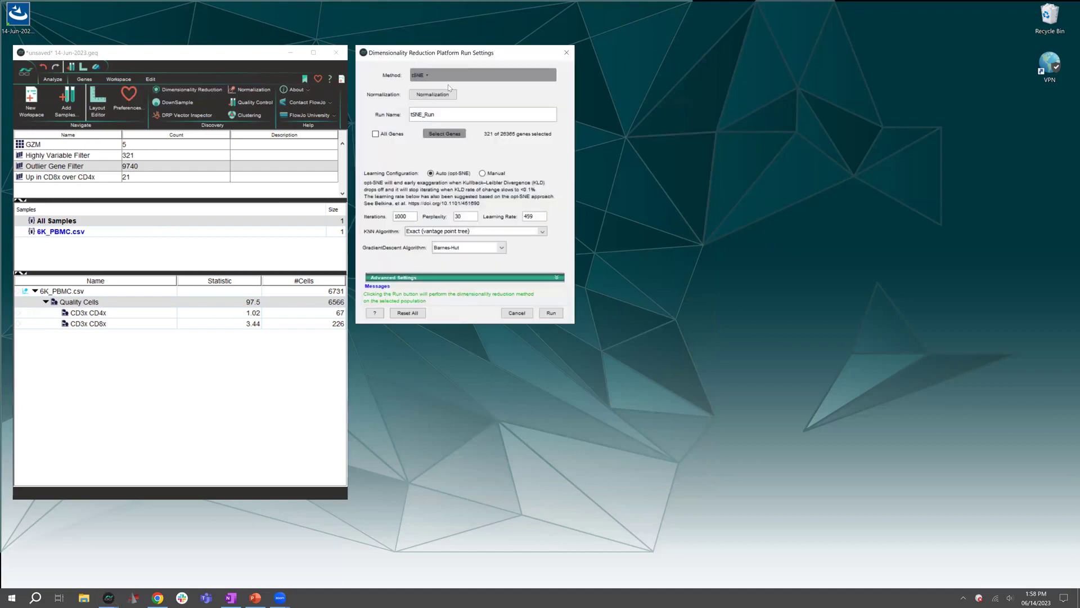
left_click_drag(419, 57, 486, 91)
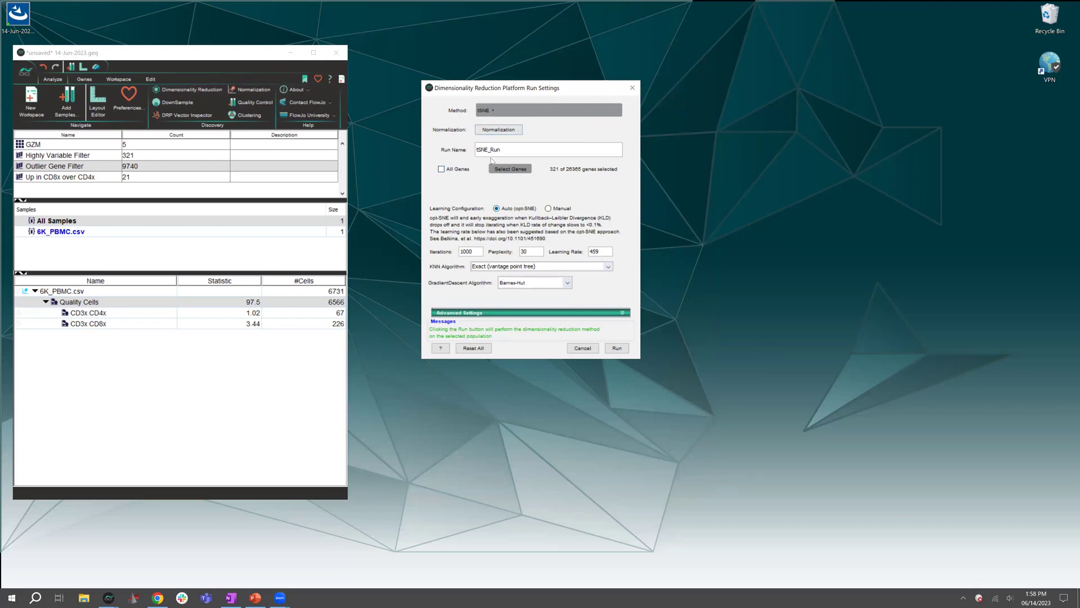
left_click(517, 266)
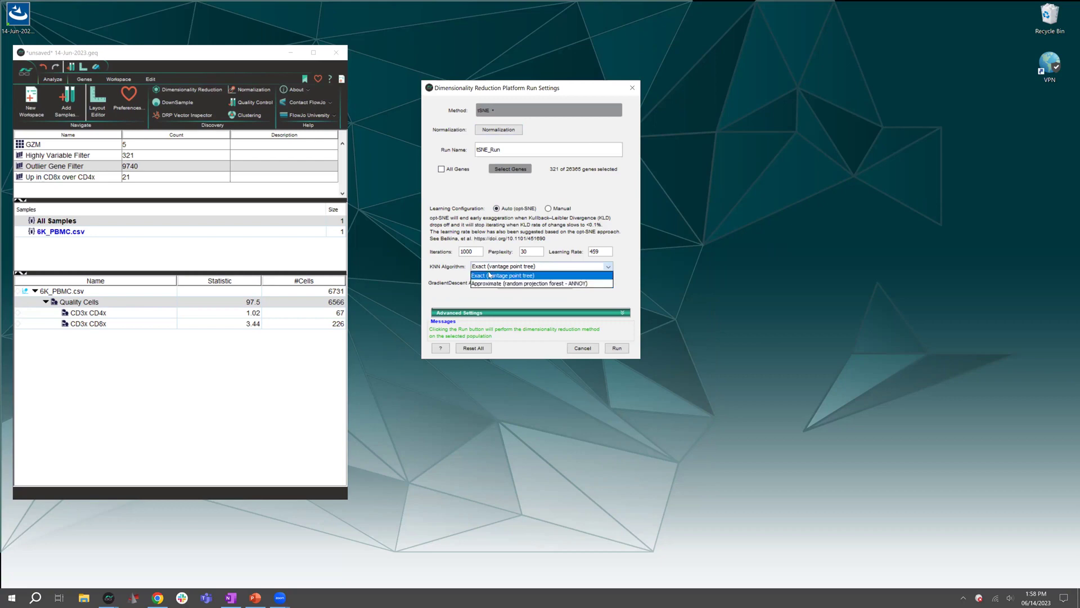
left_click(493, 283)
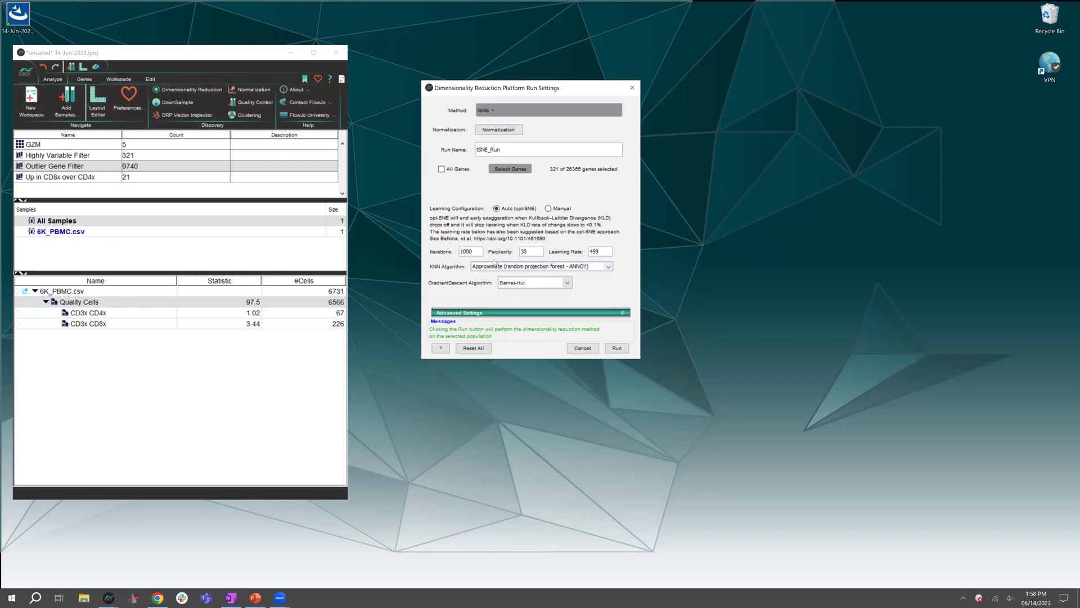
left_click(533, 283)
left_click(529, 302)
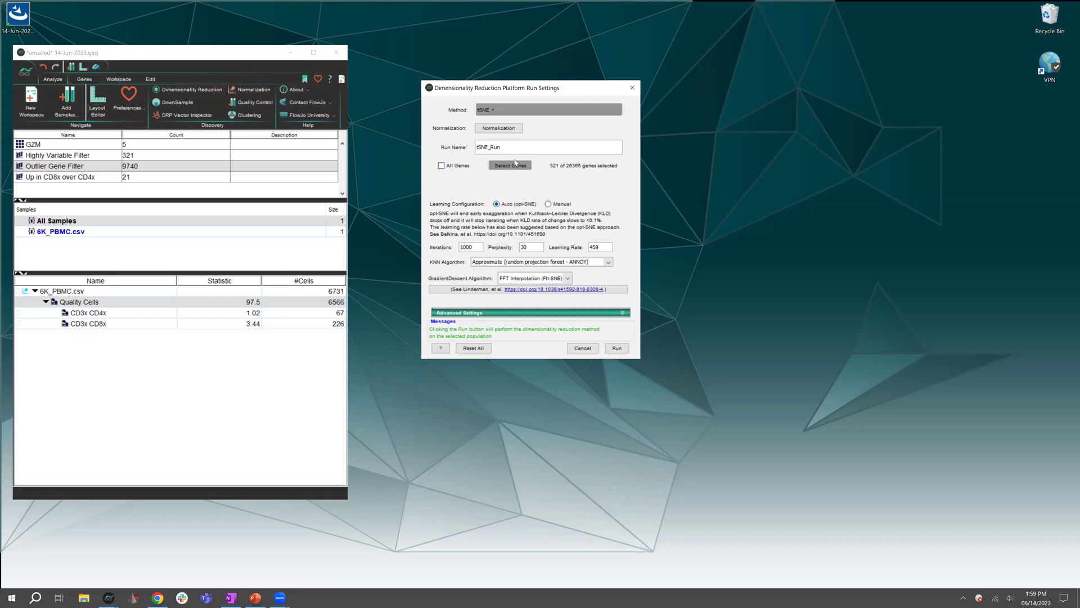
Step: Use the 15 PCA_Run parameters instead of genes as input for the tSNE and run it
left_click(515, 169)
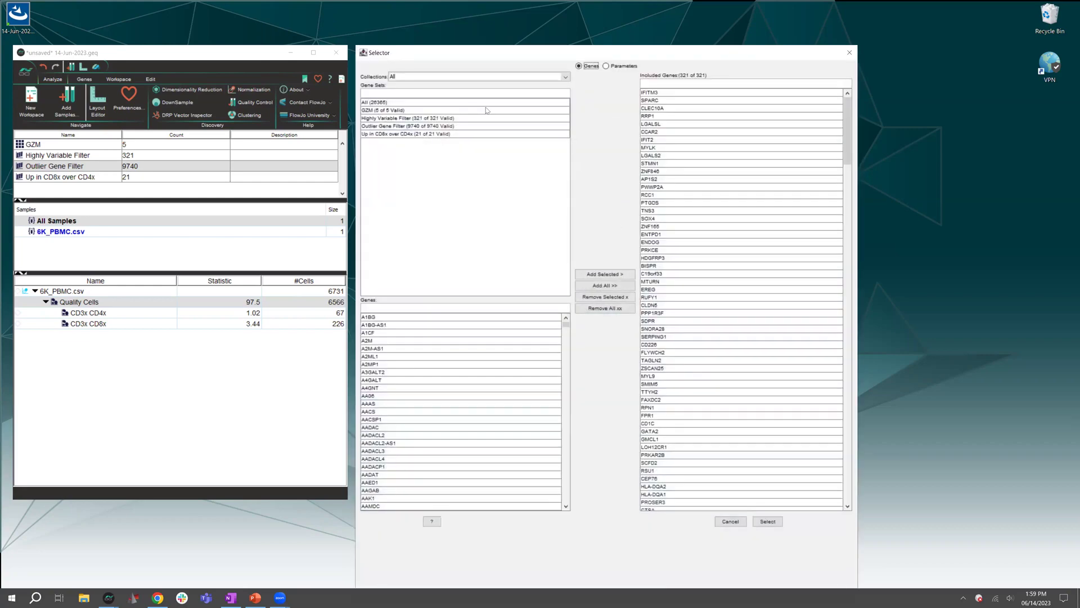
left_click(605, 66)
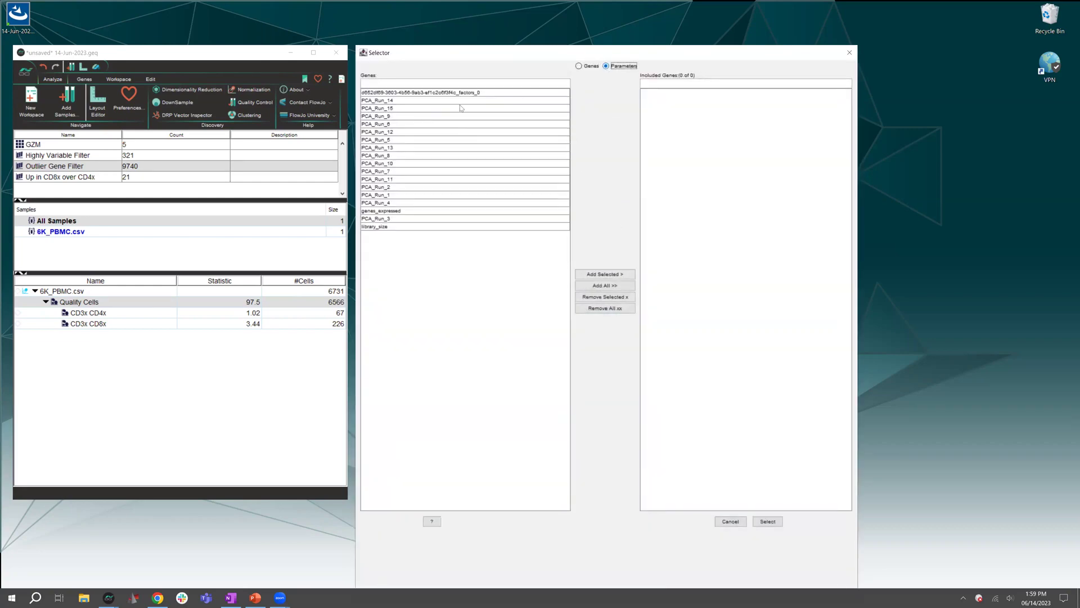
left_click(385, 82)
type("pca")
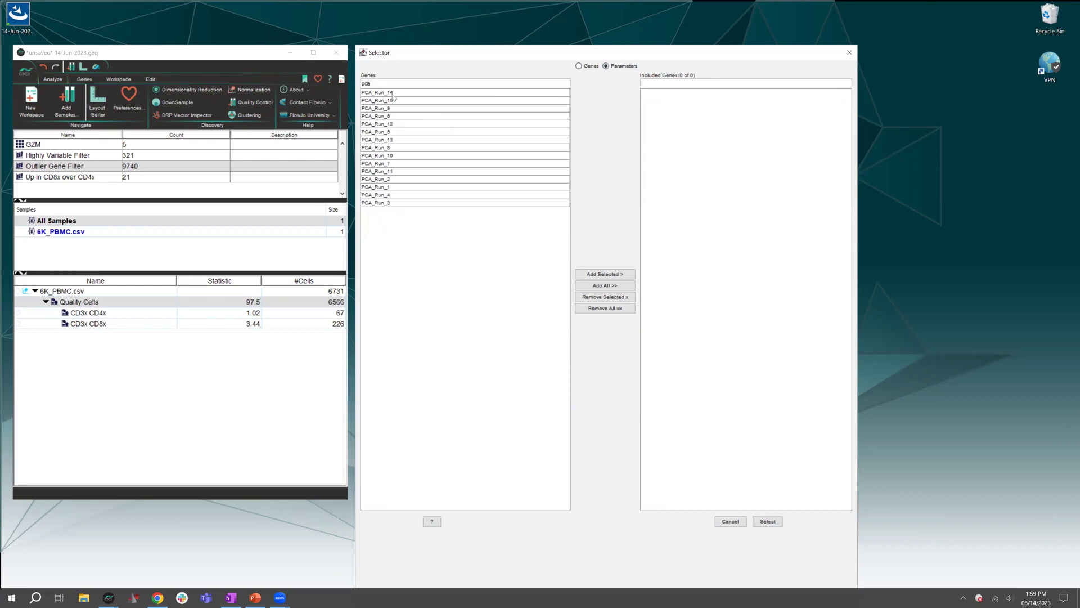
left_click(391, 93)
left_click(412, 203, "shift")
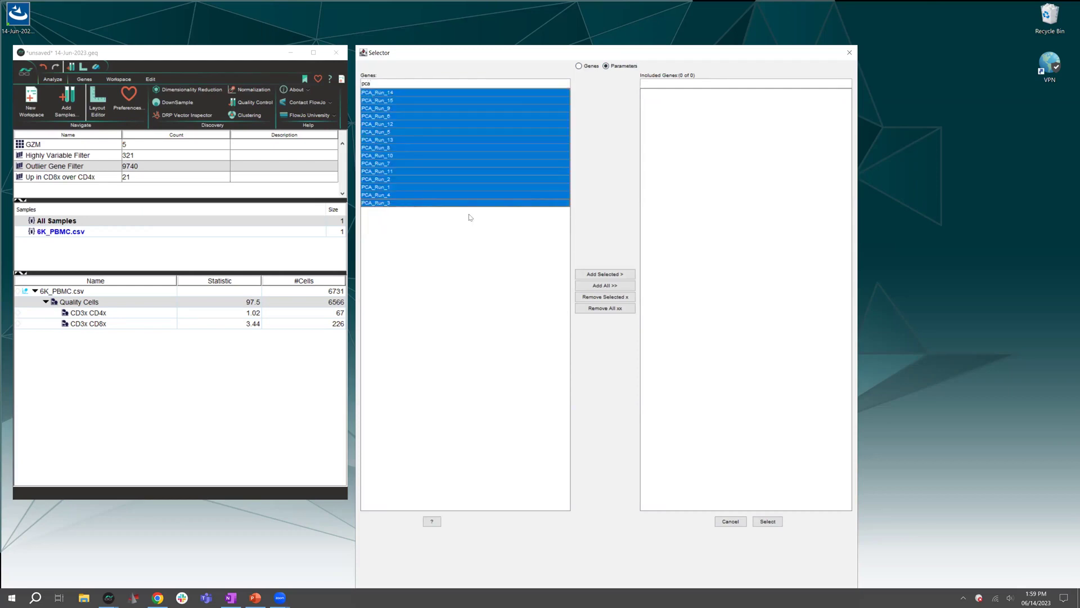
left_click(604, 274)
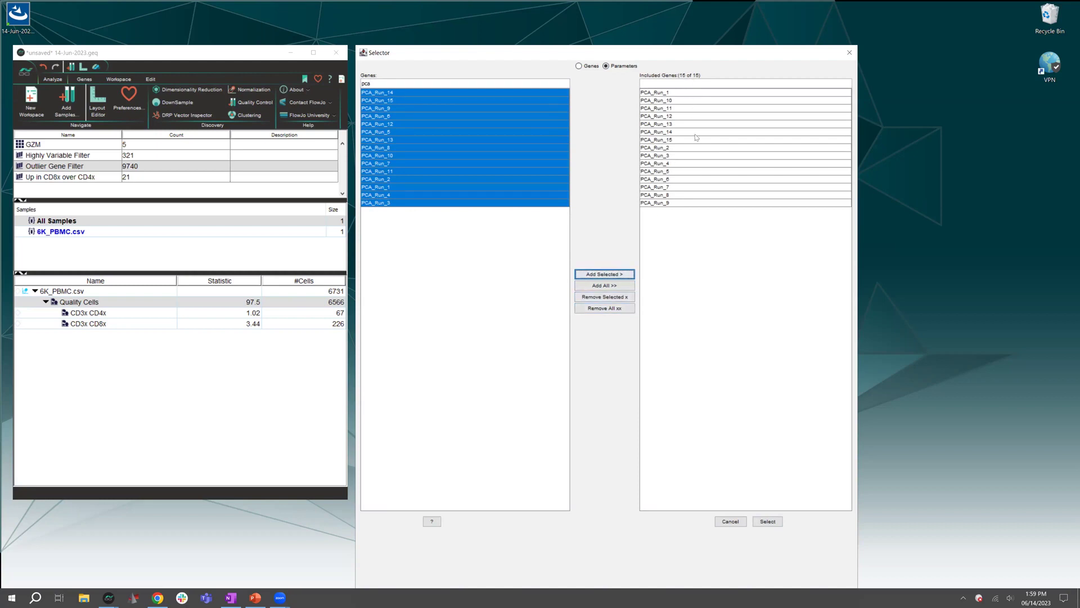
left_click(768, 523)
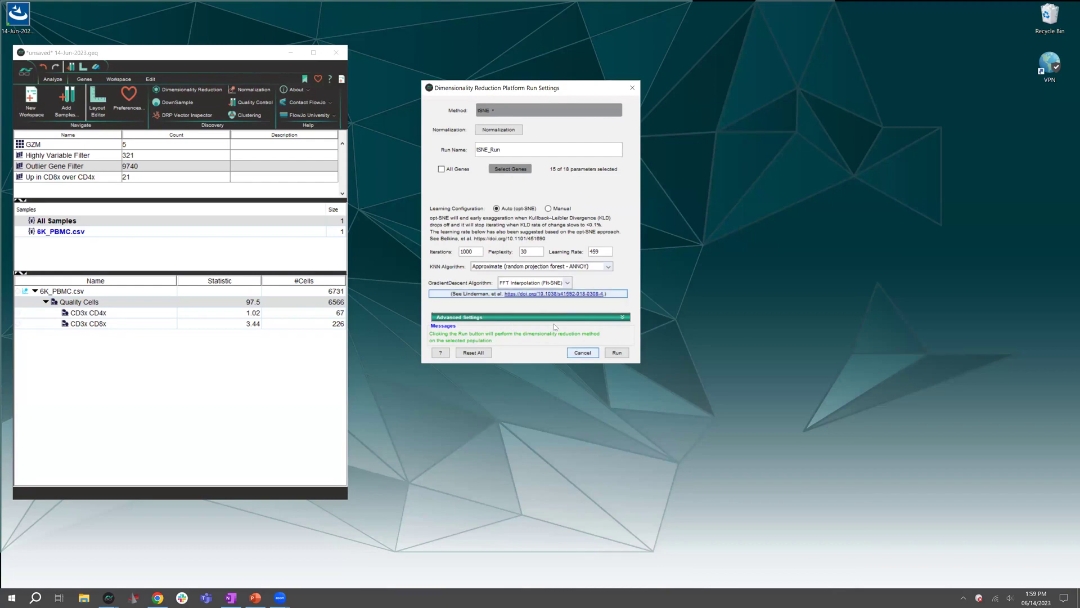
left_click(613, 354)
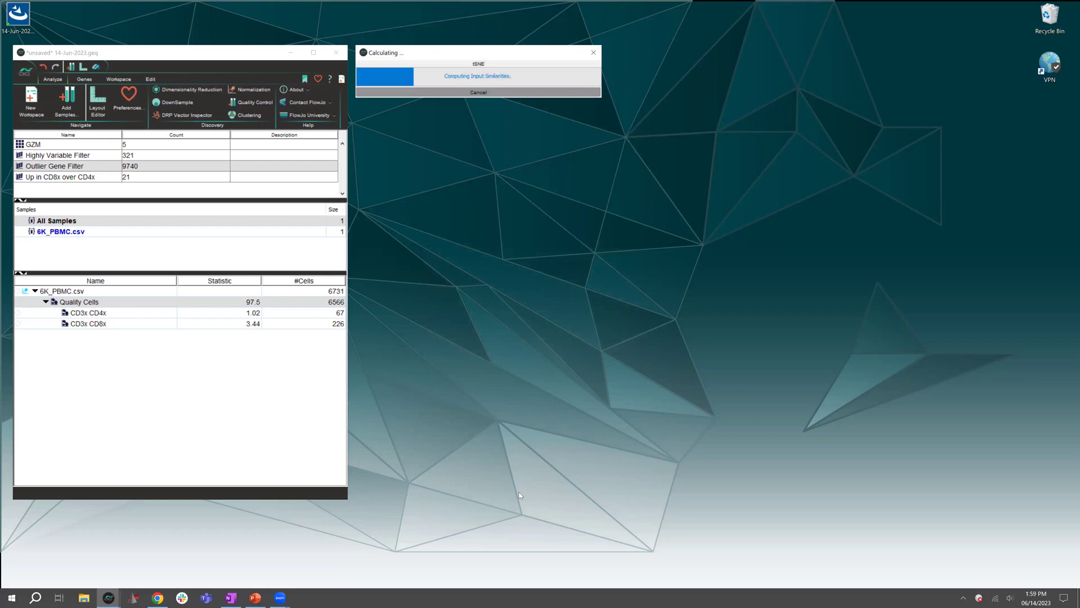
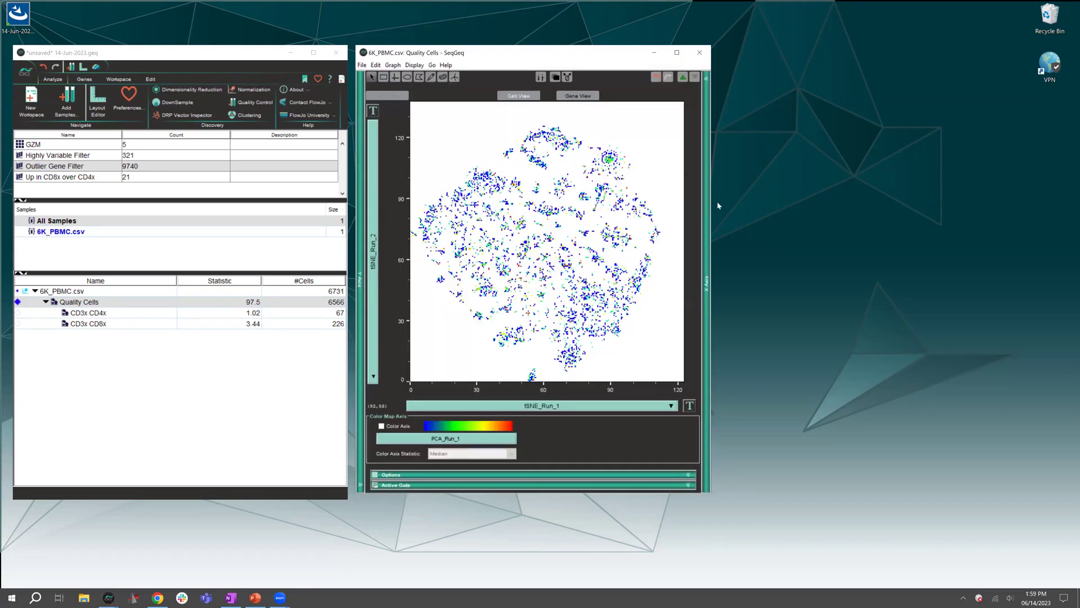
Step: Display the tSNE plot as a Heatmap Statistic, colouring it first by GZM (Sum) and finally by GZMB
left_click(630, 477)
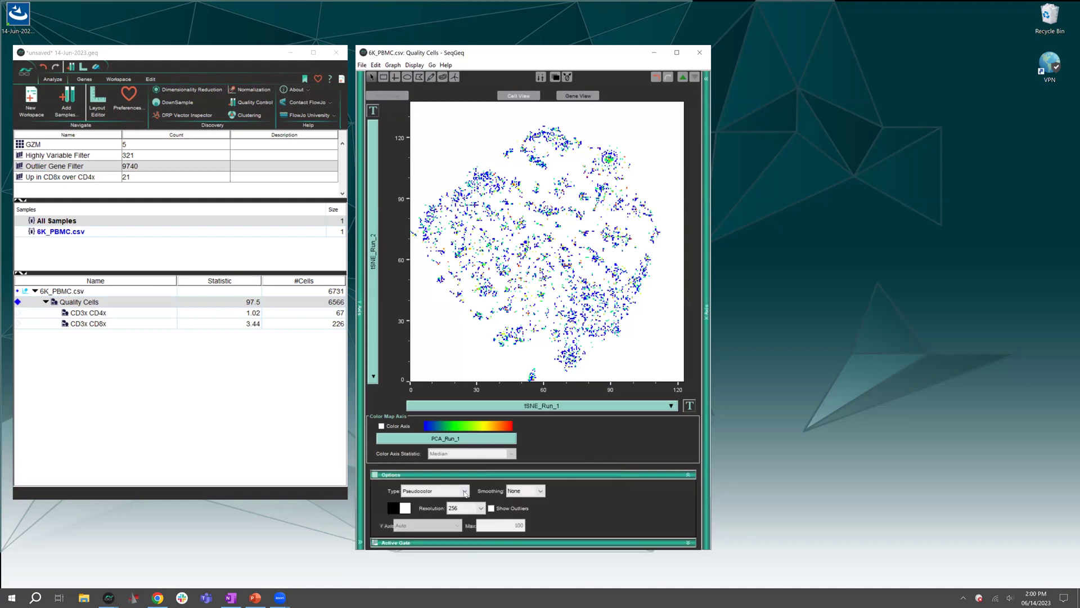
left_click(465, 492)
left_click(441, 535)
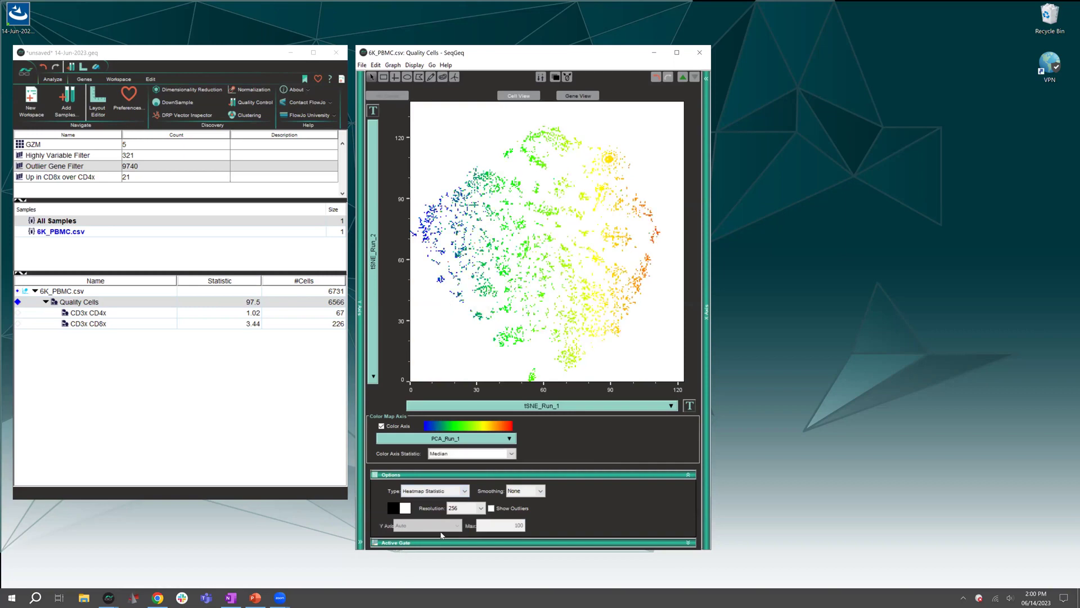
left_click(491, 441)
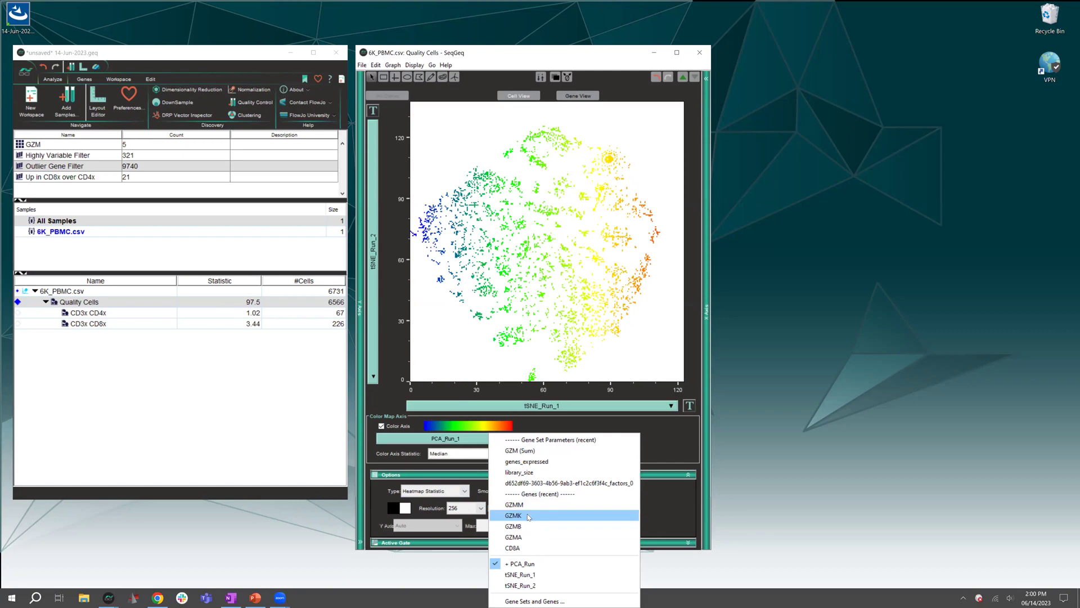
left_click(528, 451)
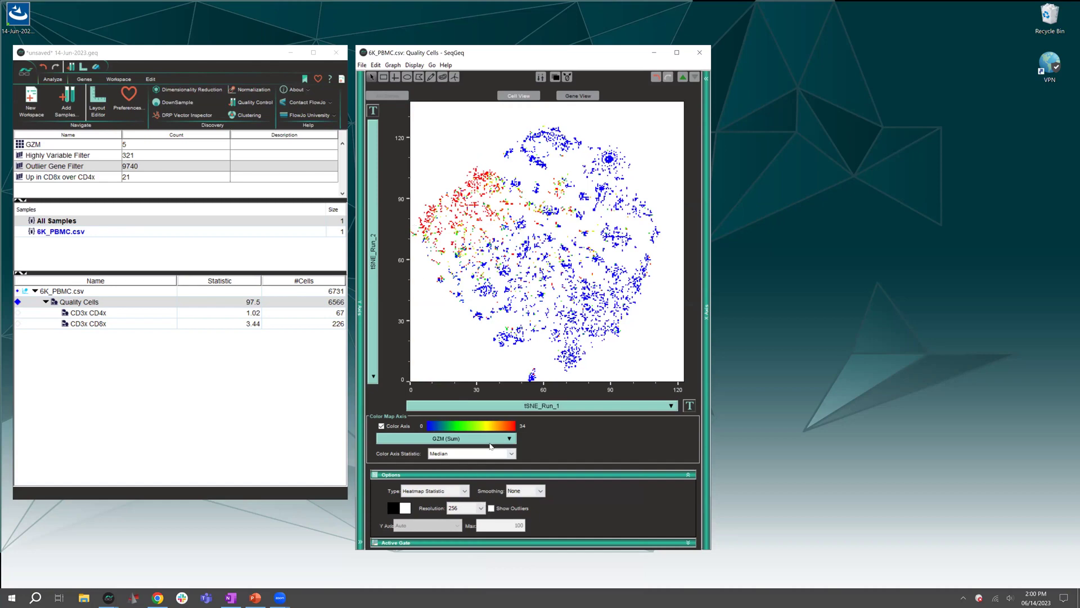
left_click(509, 438)
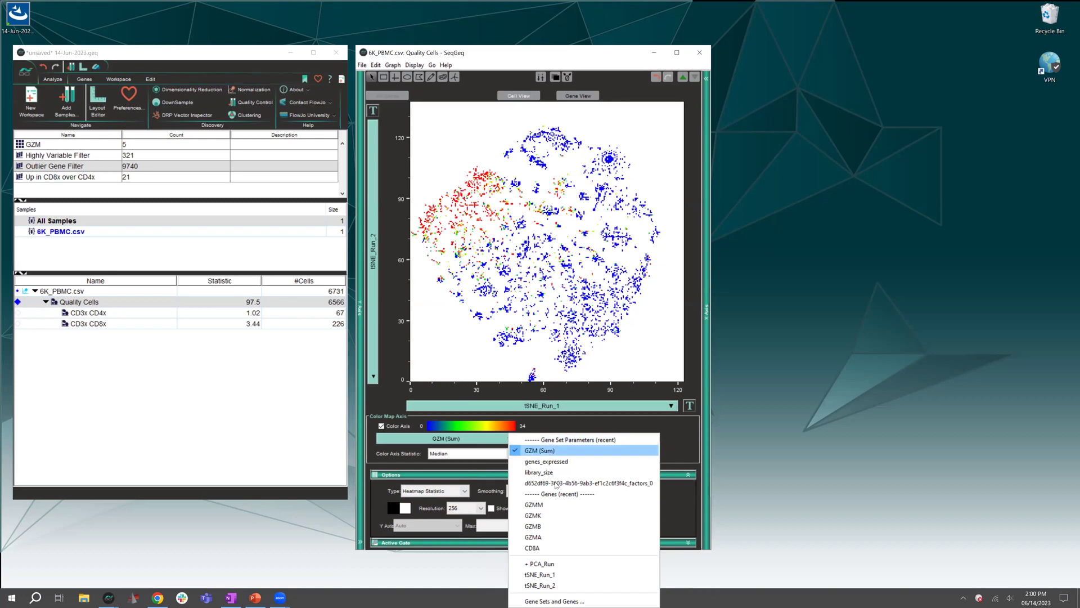
left_click(557, 531)
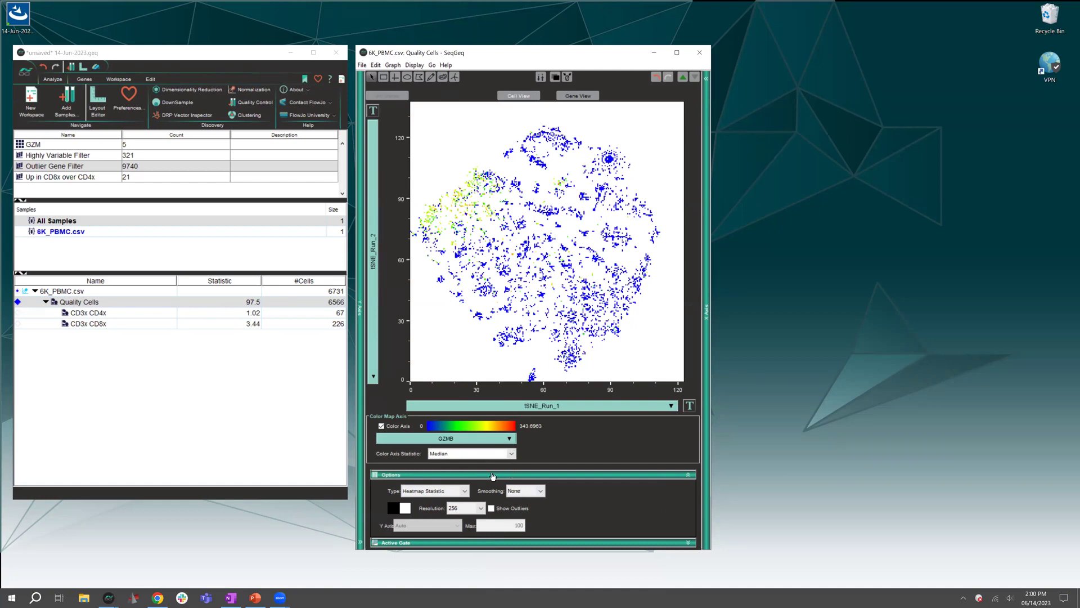
Step: Colour the tSNE plot by several genes of the Highly Variable Filter set, ending with CAP1
left_click(504, 443)
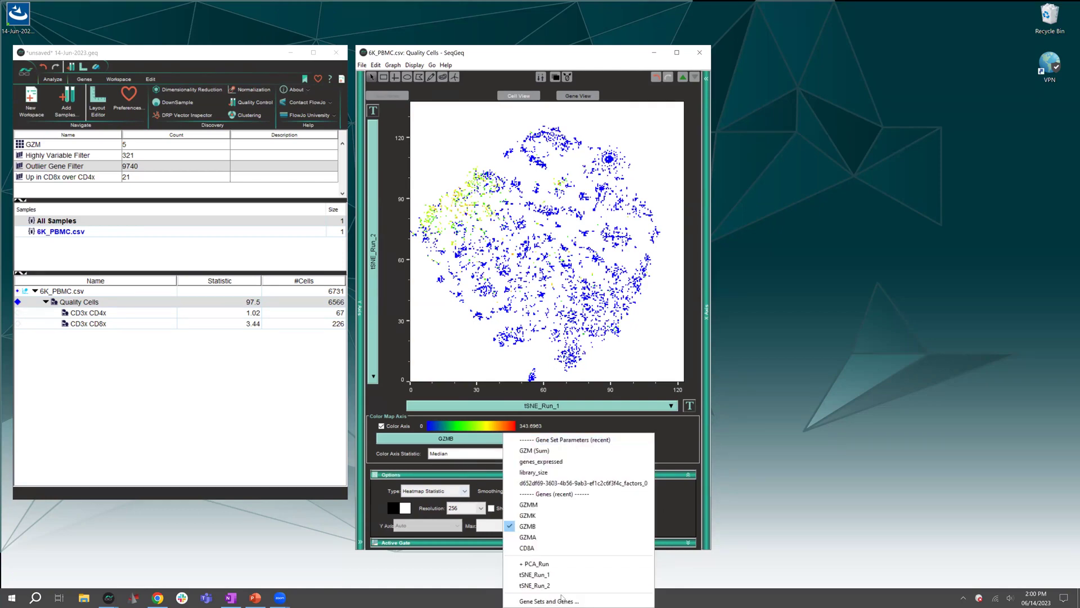
left_click(557, 600)
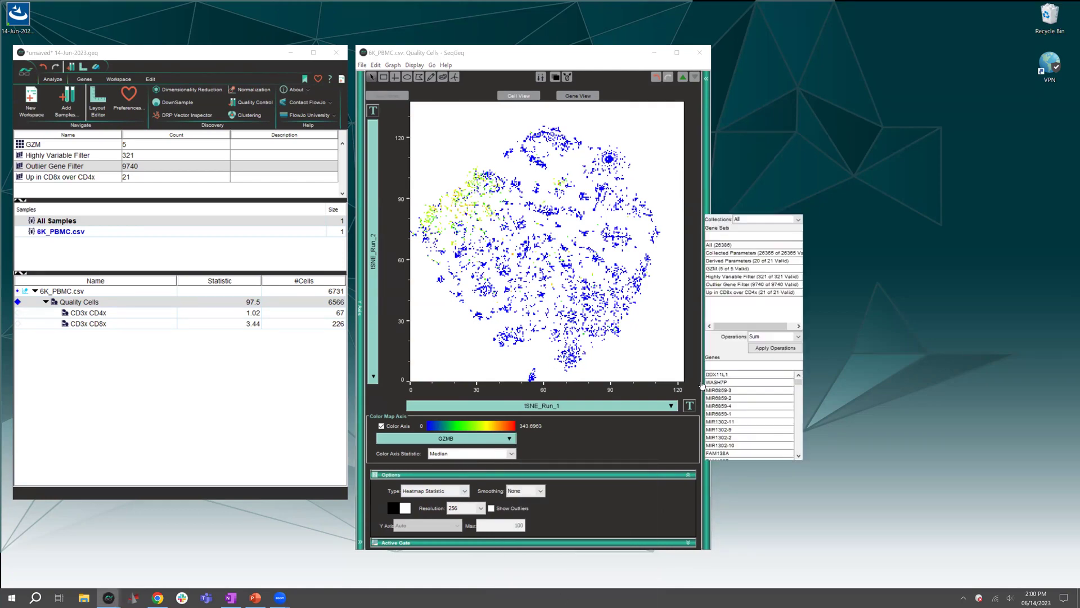
left_click(742, 276)
left_click(739, 382)
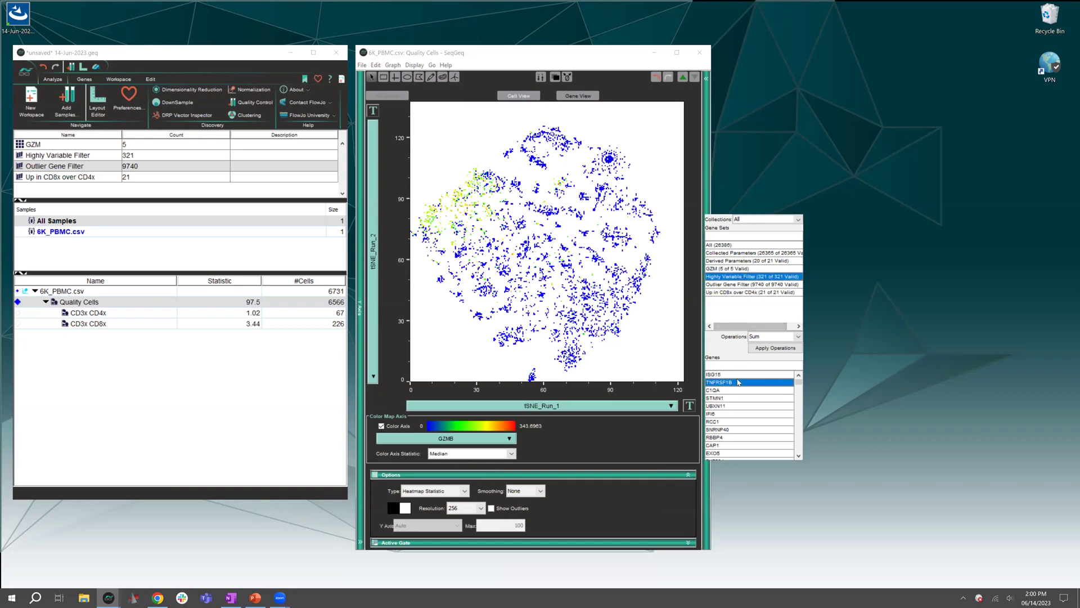
left_click(738, 398)
left_click(738, 405)
left_click(737, 429)
left_click(737, 445)
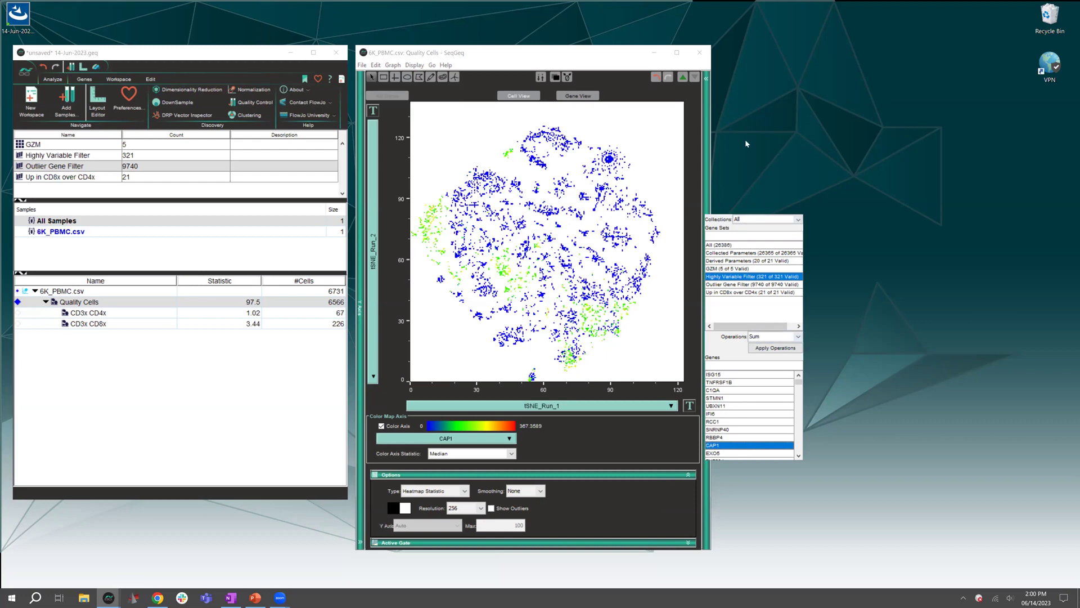
Step: Place the Quality Cells tSNE plot in a new layout of the Layout Editor
left_click_drag(583, 55, 564, 51)
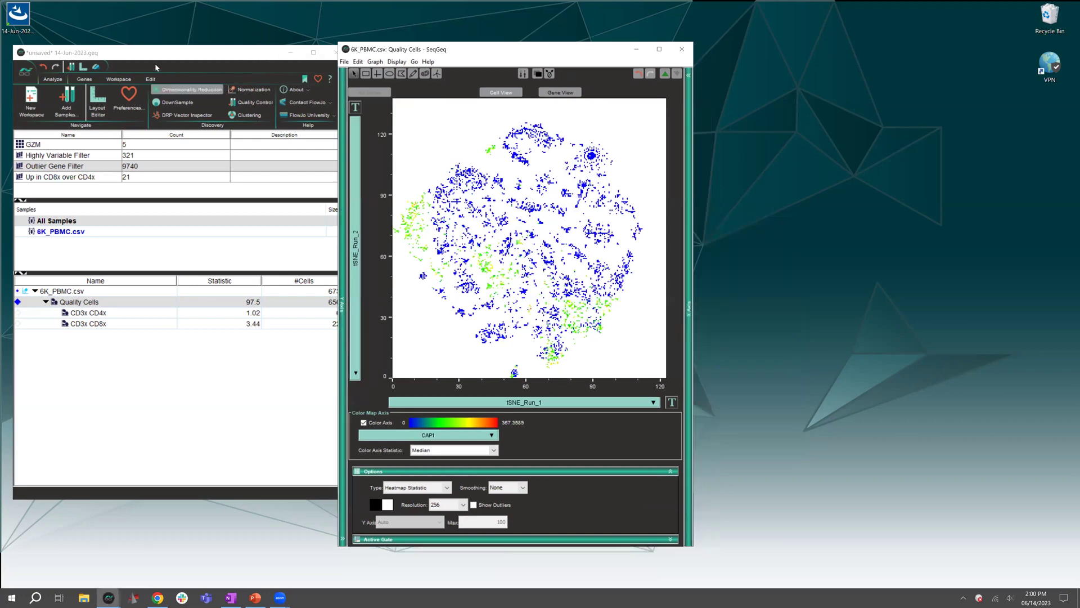
left_click(99, 109)
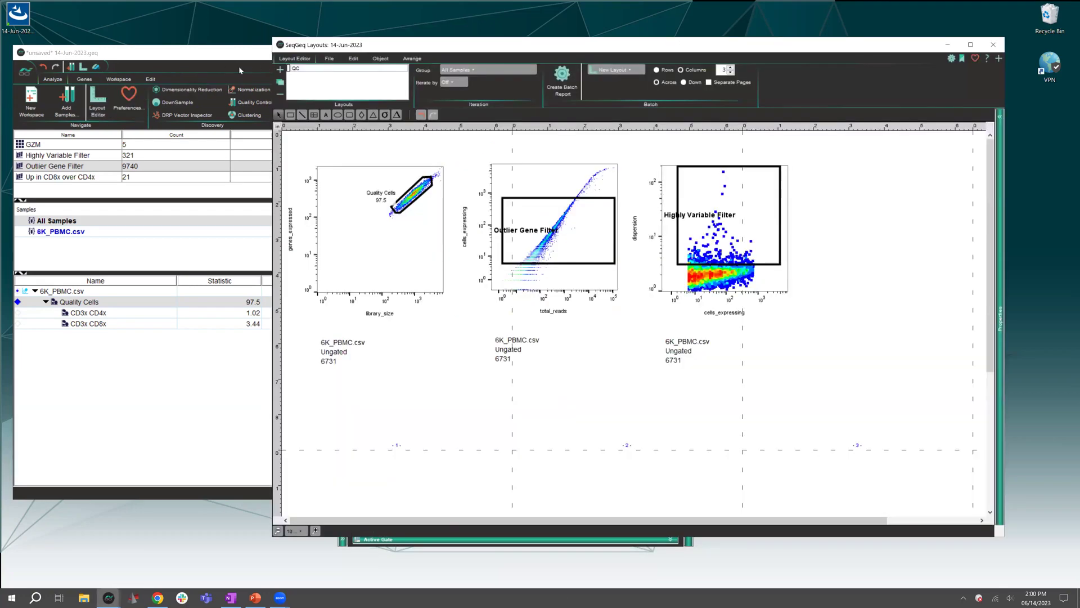
left_click_drag(96, 304, 407, 270)
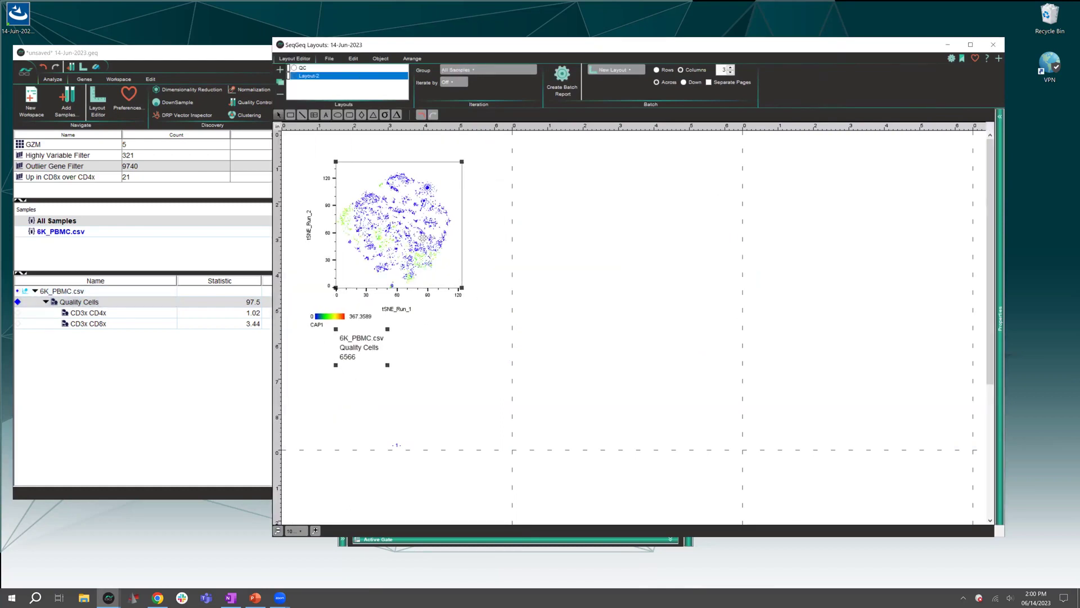
Step: Make a multigraph overlay of the tSNE plot for the genes GZMA, GZMB, GZMH and GZMK, and enlarge it beside the original plot
right_click(423, 205)
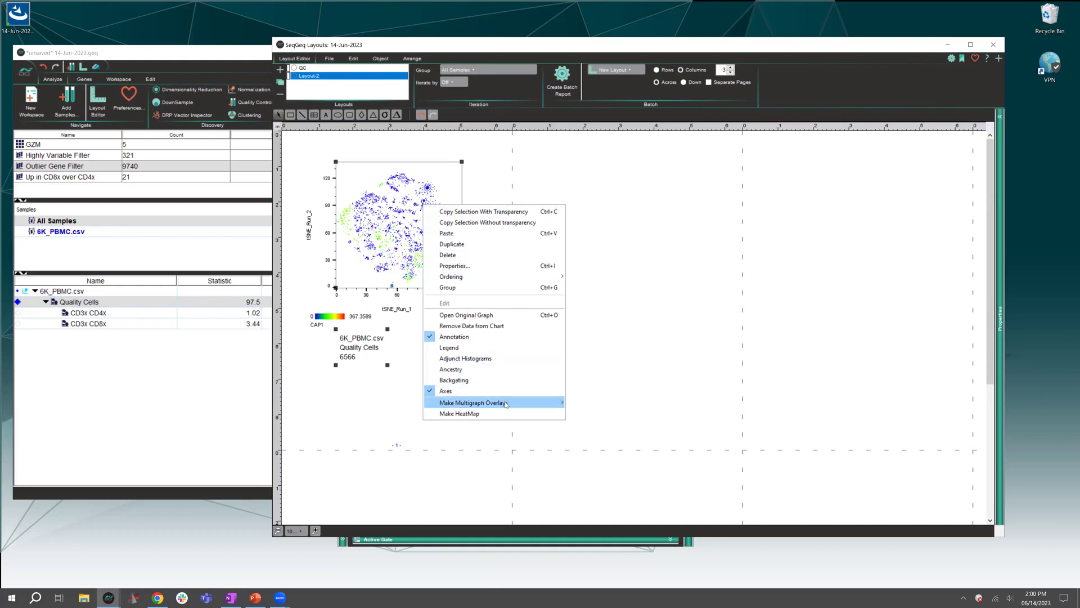
mouse_move(506, 404)
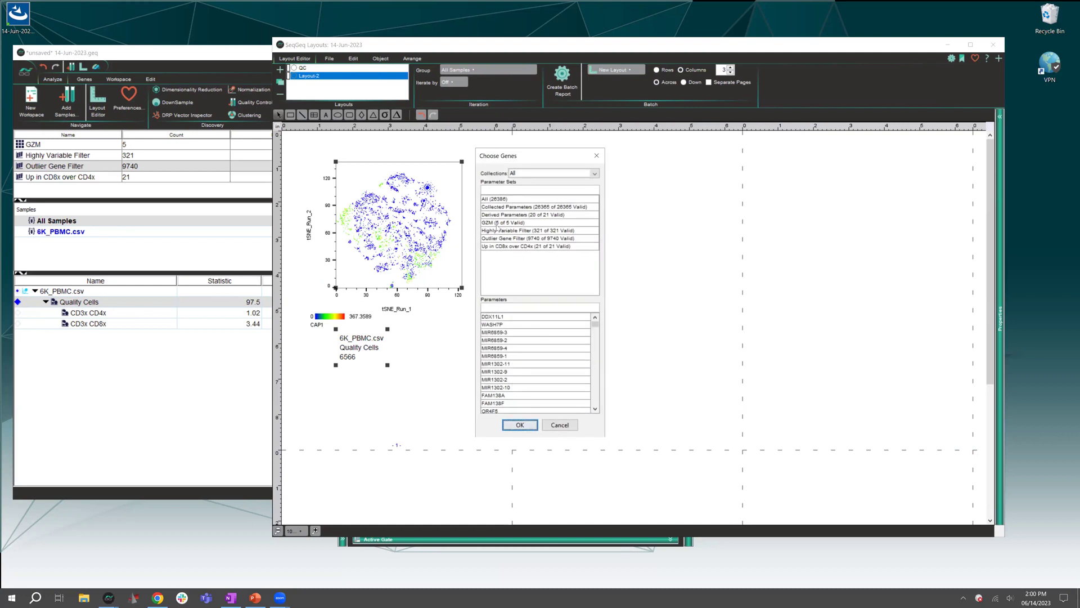
left_click(502, 224)
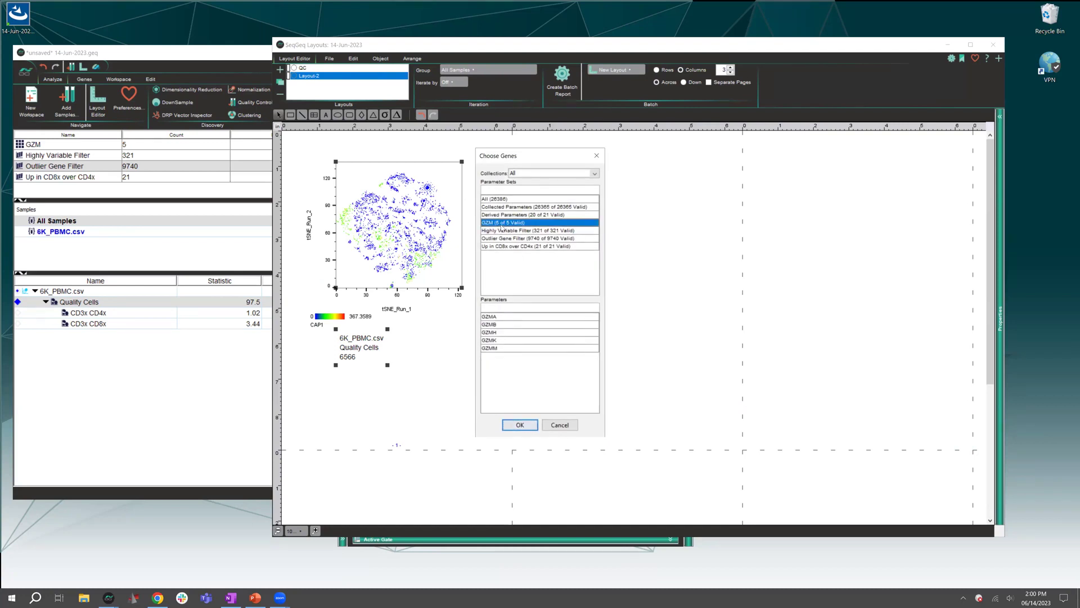
left_click(503, 317)
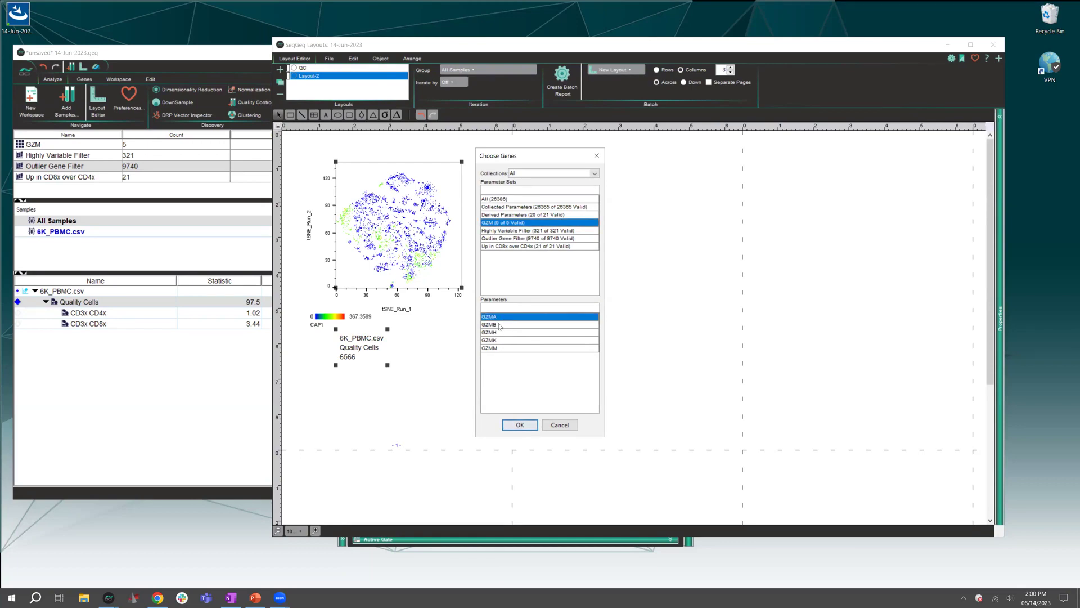
left_click(500, 325, "shift")
left_click(500, 332, "shift")
left_click(501, 339, "shift")
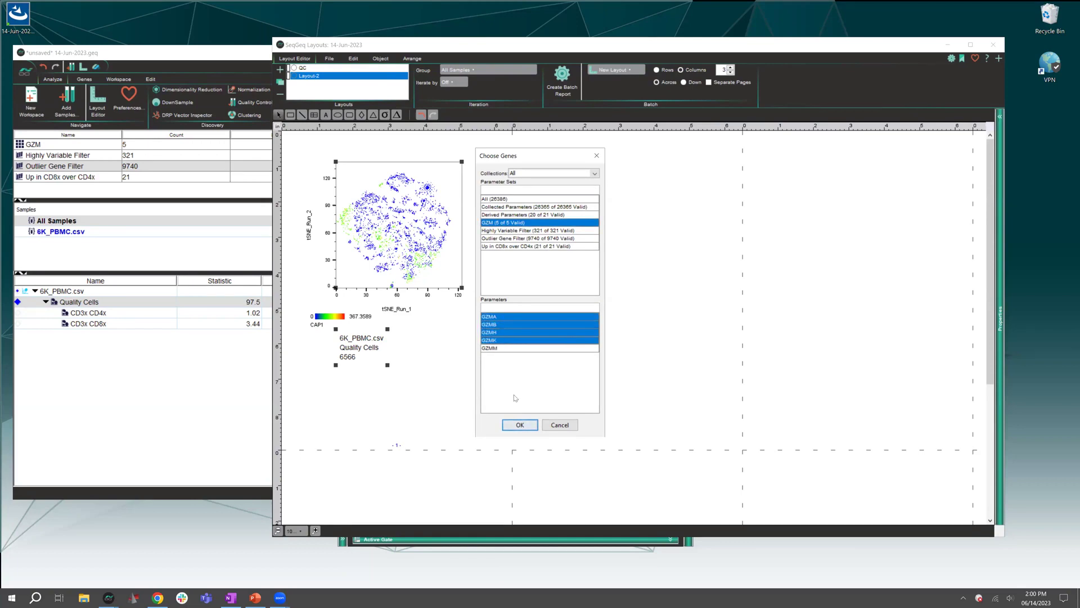
left_click(519, 425)
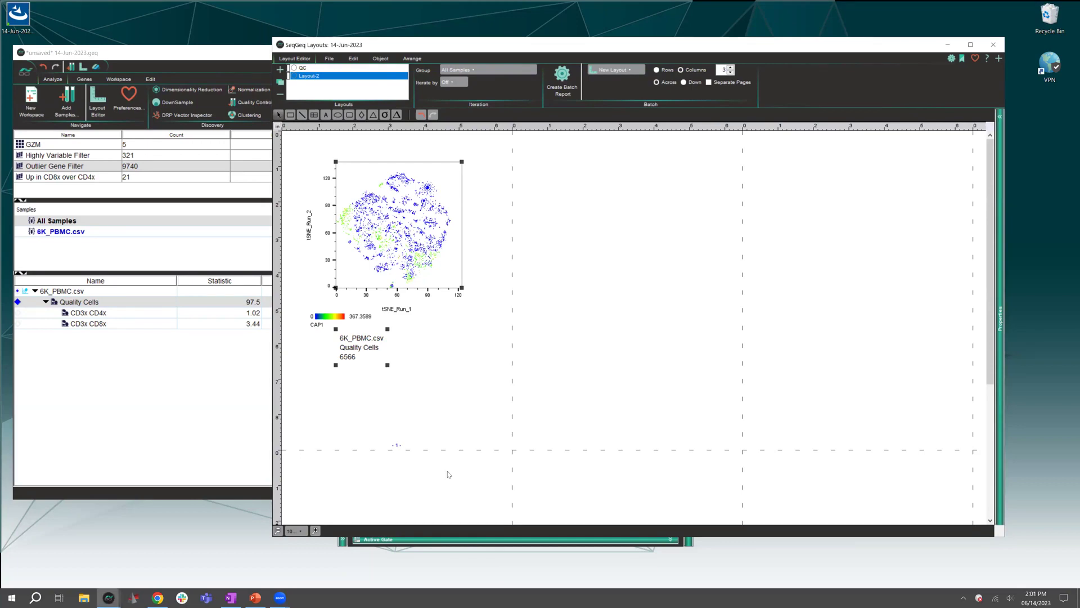
left_click_drag(739, 273, 838, 318)
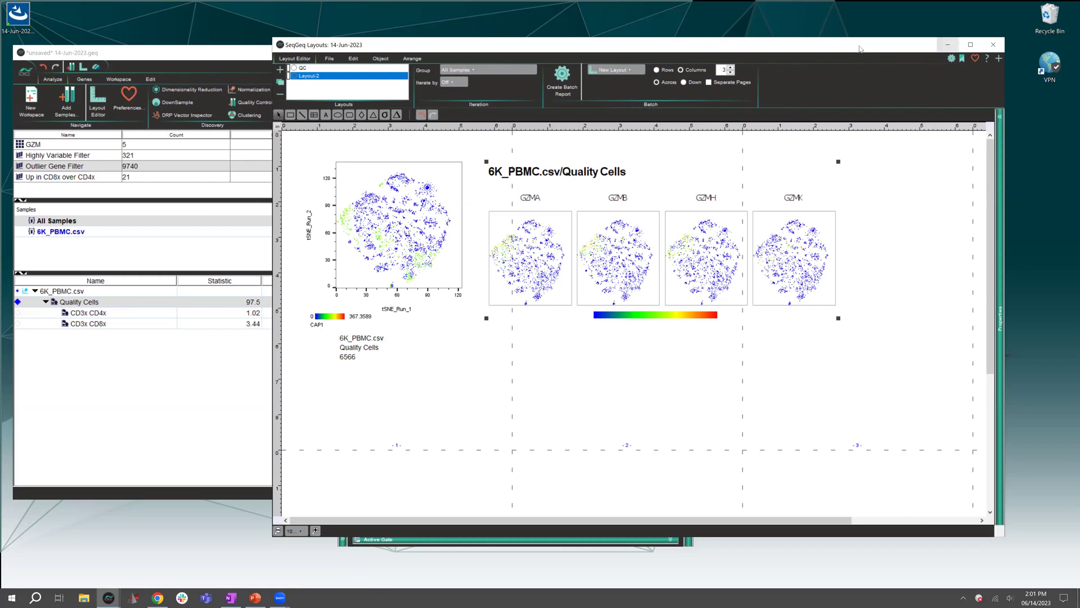
Step: Create a new layout with the Quality Cells tSNE plot and overlay the CD3x CD4x and CD3x CD8x populations on it
left_click(281, 70)
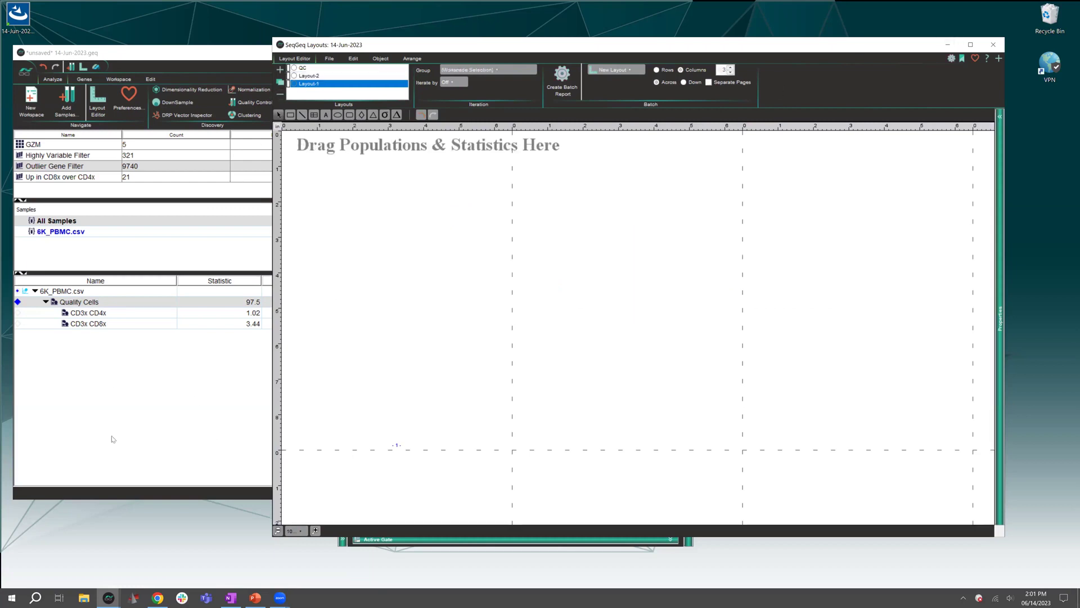
left_click_drag(85, 304, 416, 275)
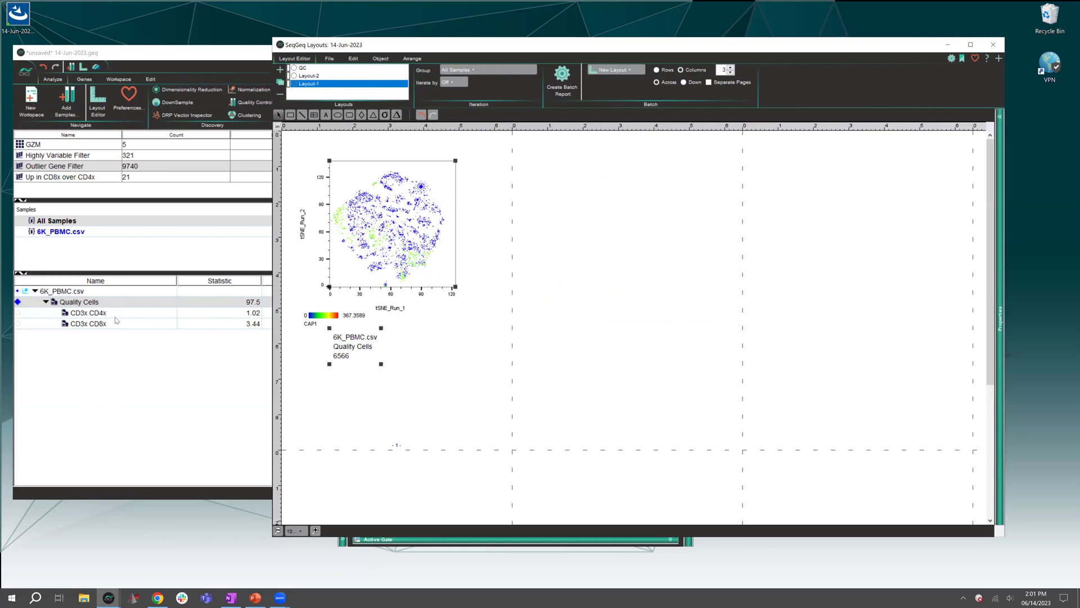
left_click(88, 316)
left_click_drag(89, 317, 374, 236)
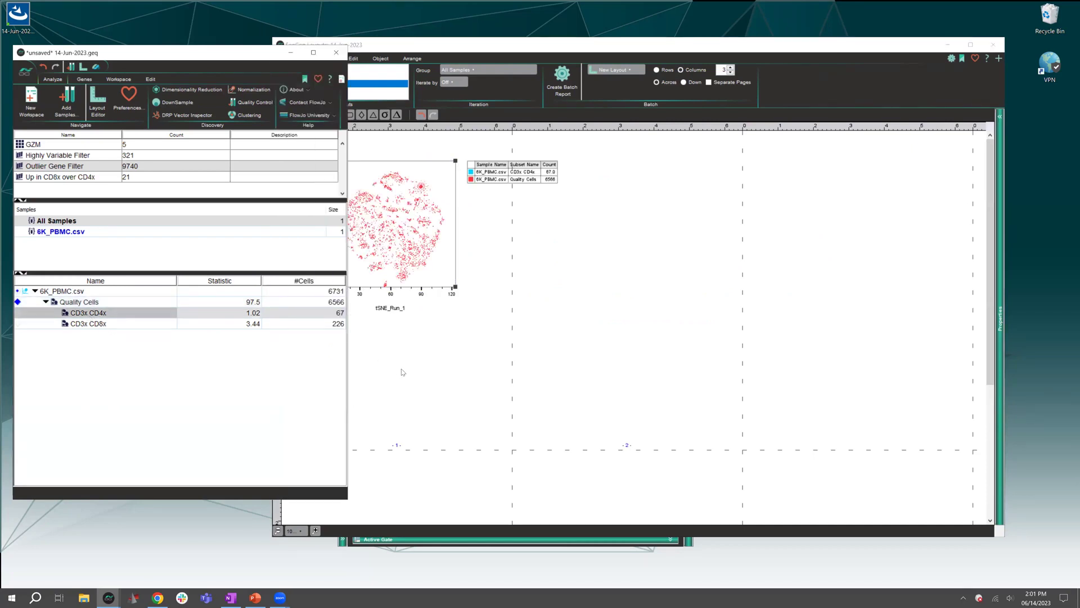
left_click(95, 329)
left_click_drag(95, 329, 372, 236)
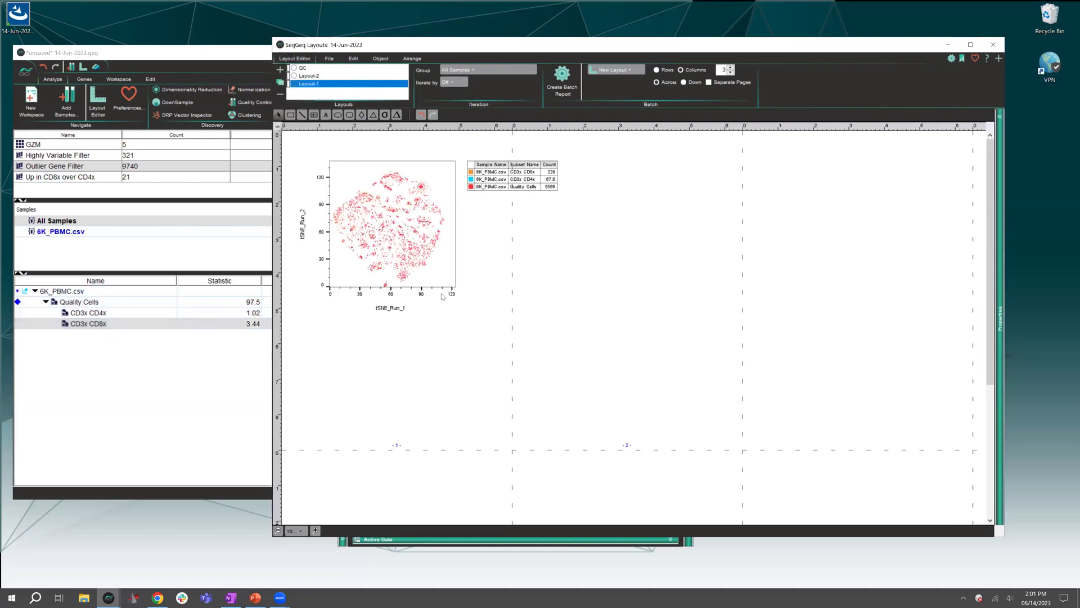
Step: Change the colour of the Quality Cells population to light grey in the overlay legend
left_click(482, 189)
left_click(477, 187)
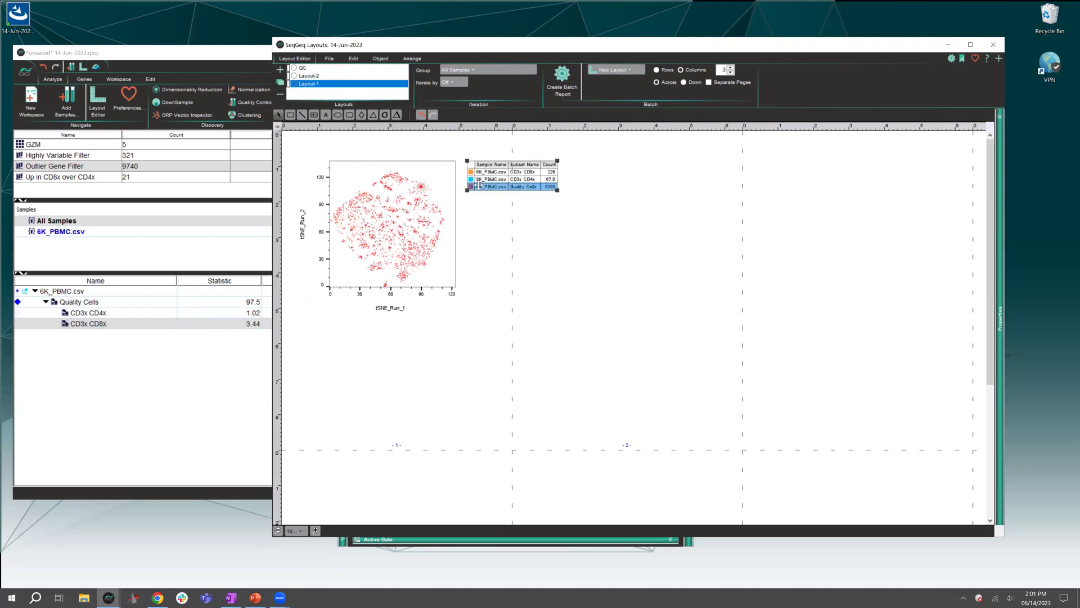
left_click(471, 190)
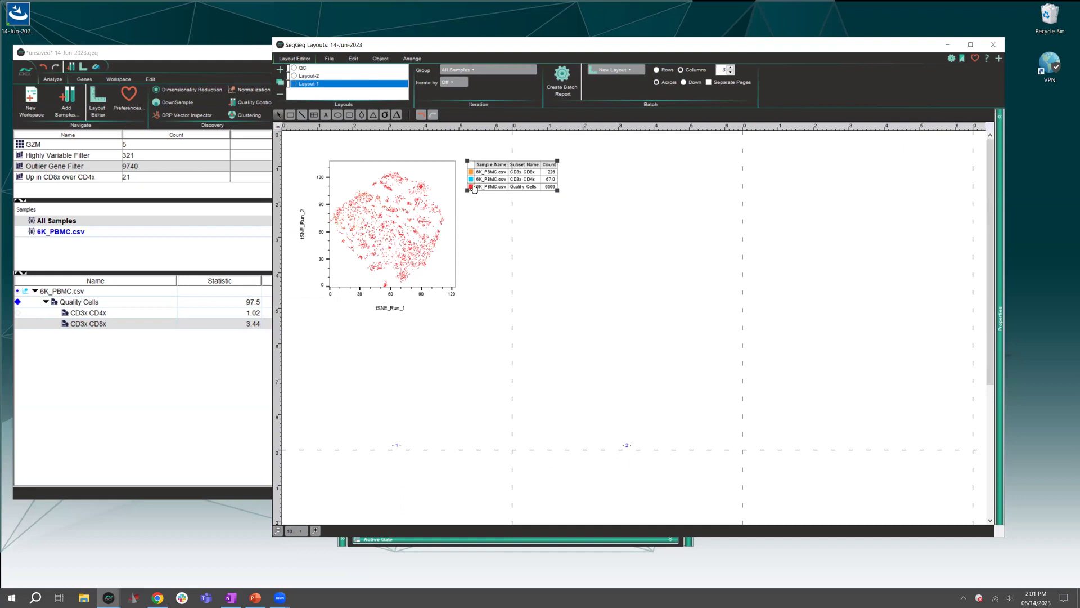
left_click(471, 187)
left_click(500, 191)
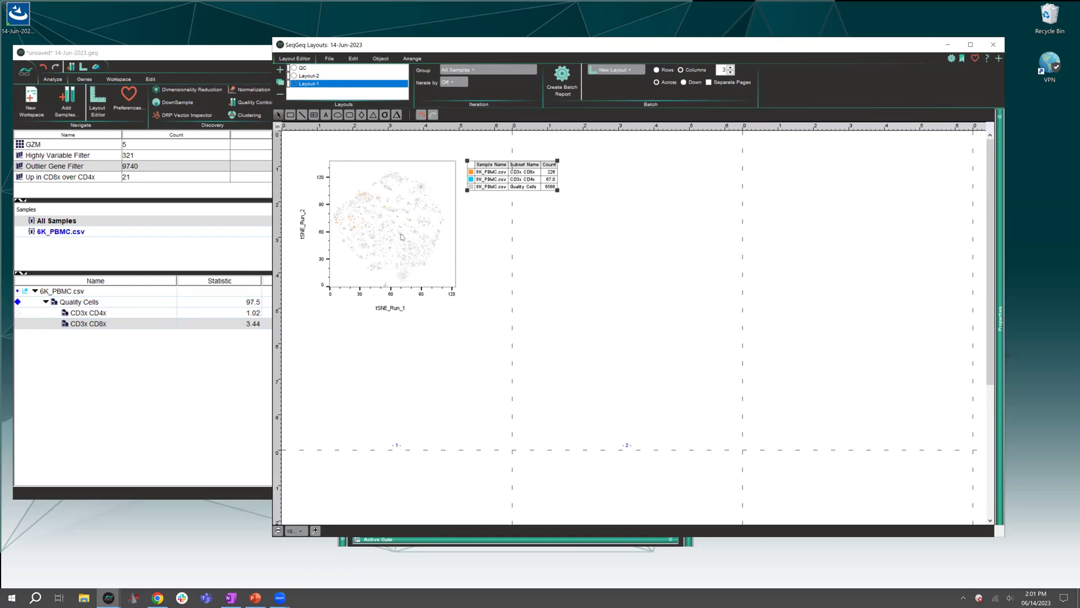
Step: Turn on large dots of size 4 for the overlaid tSNE dot plot in its graph properties
left_click(315, 530)
left_click(315, 530)
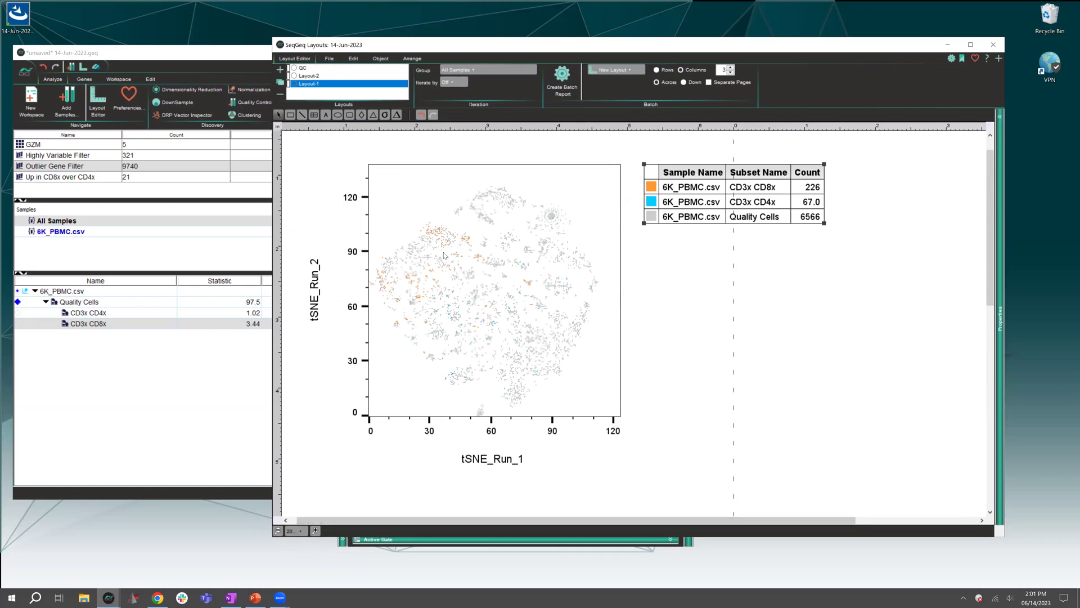
right_click(437, 222)
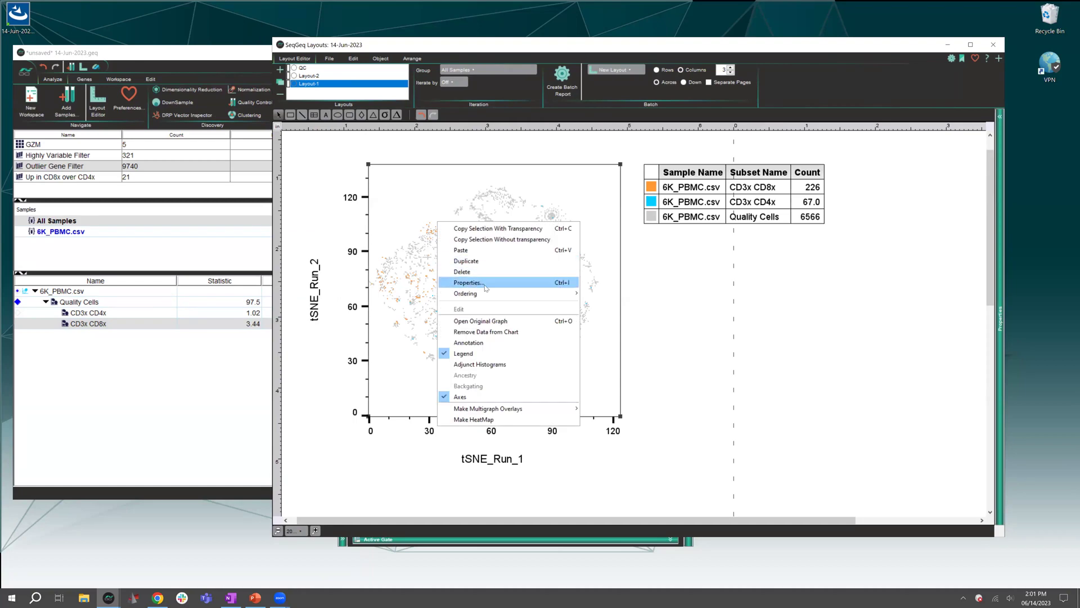
left_click(485, 282)
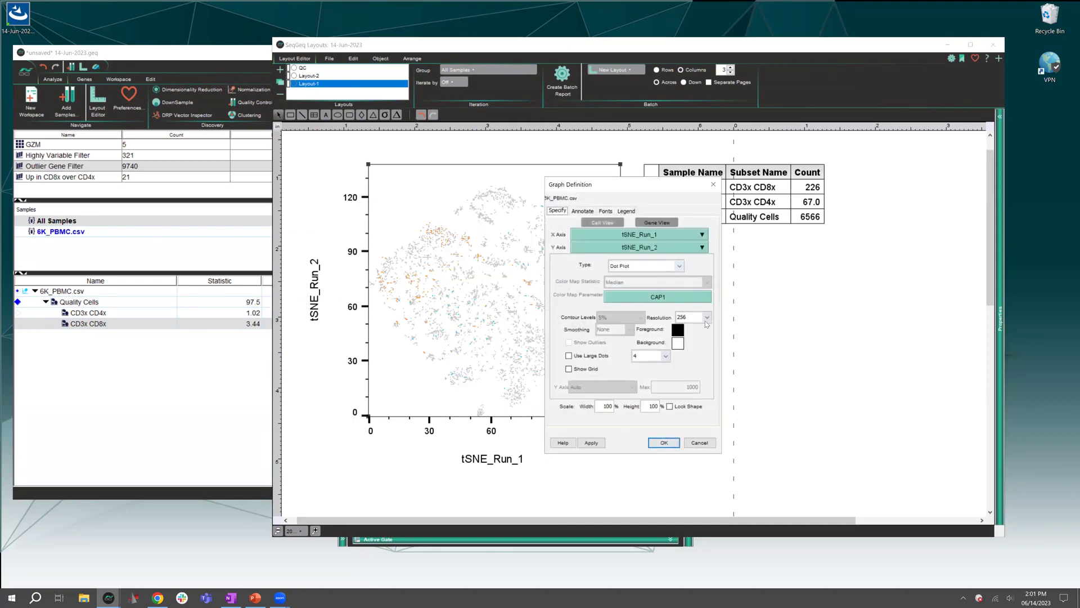
left_click(569, 356)
left_click(658, 443)
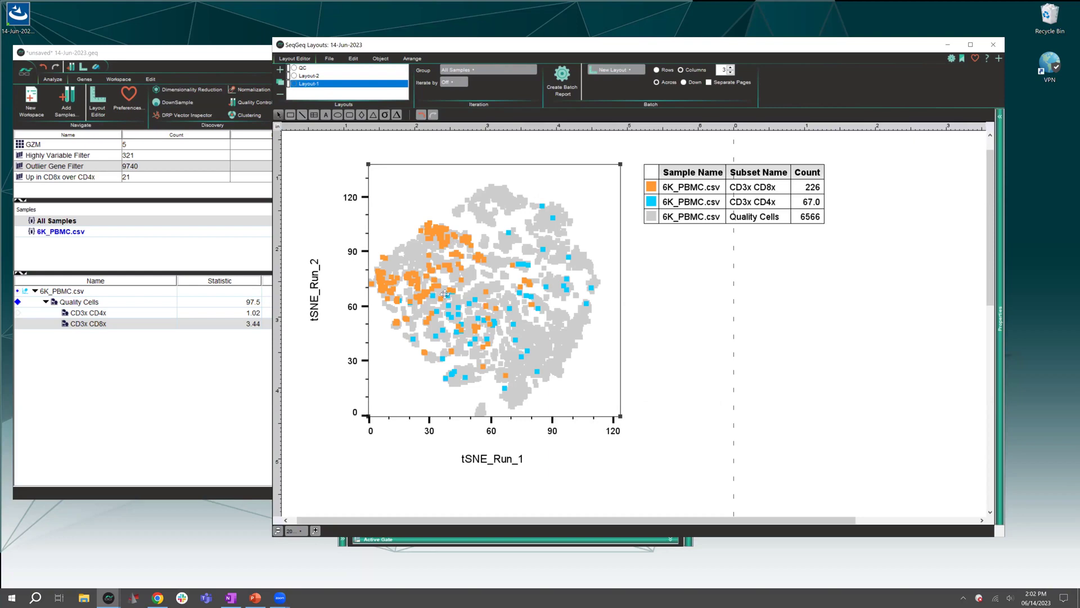
Step: Recolour the CD3x CD8x population magenta in the overlay legend and compare the plot with the multigraph overlay in Layout-2
left_click(651, 185)
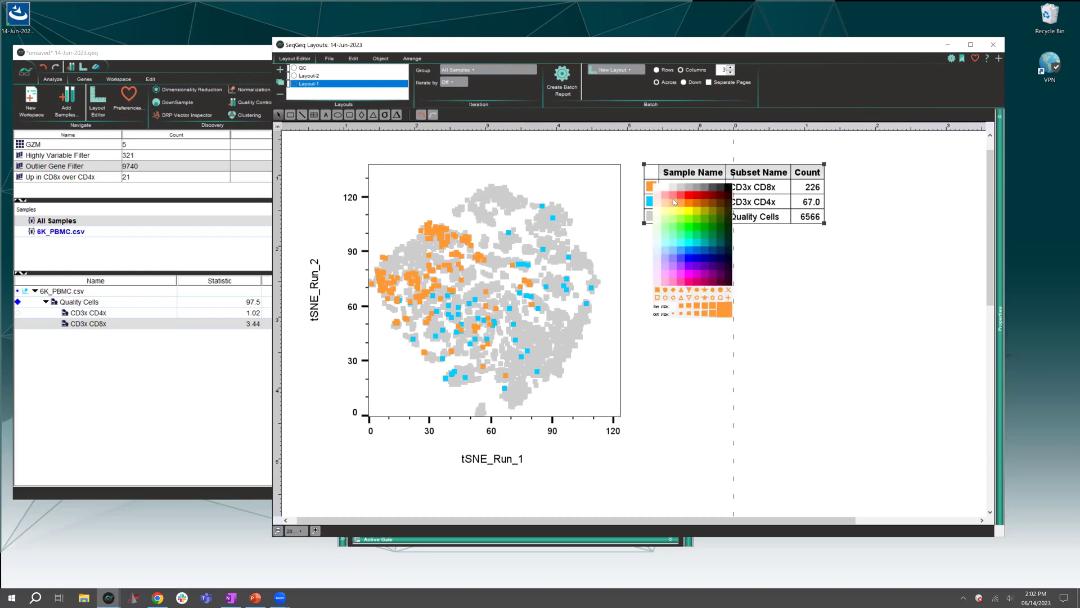
left_click(680, 275)
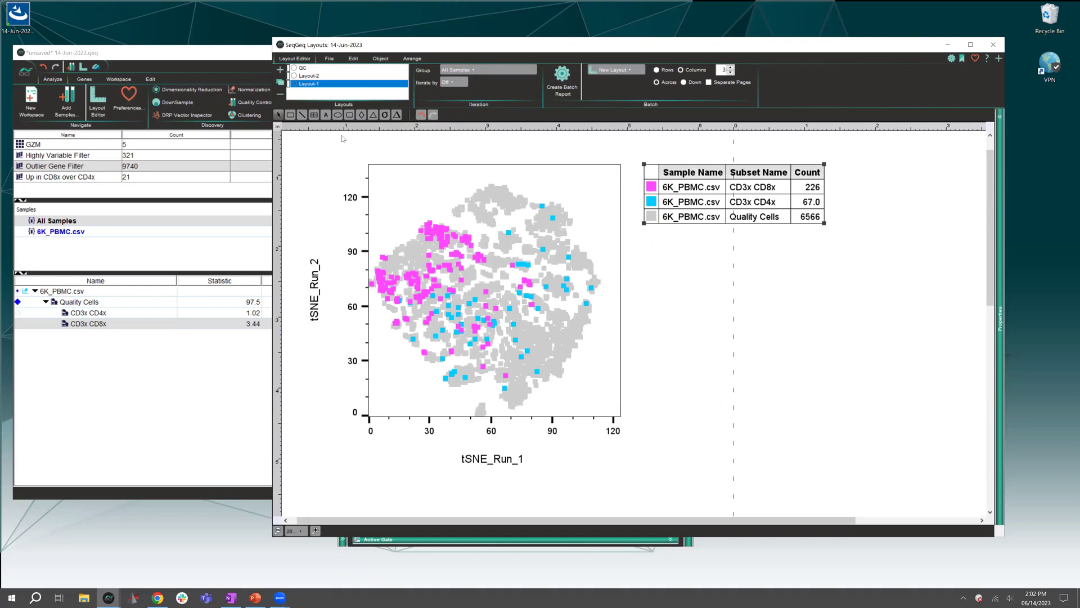
left_click(309, 76)
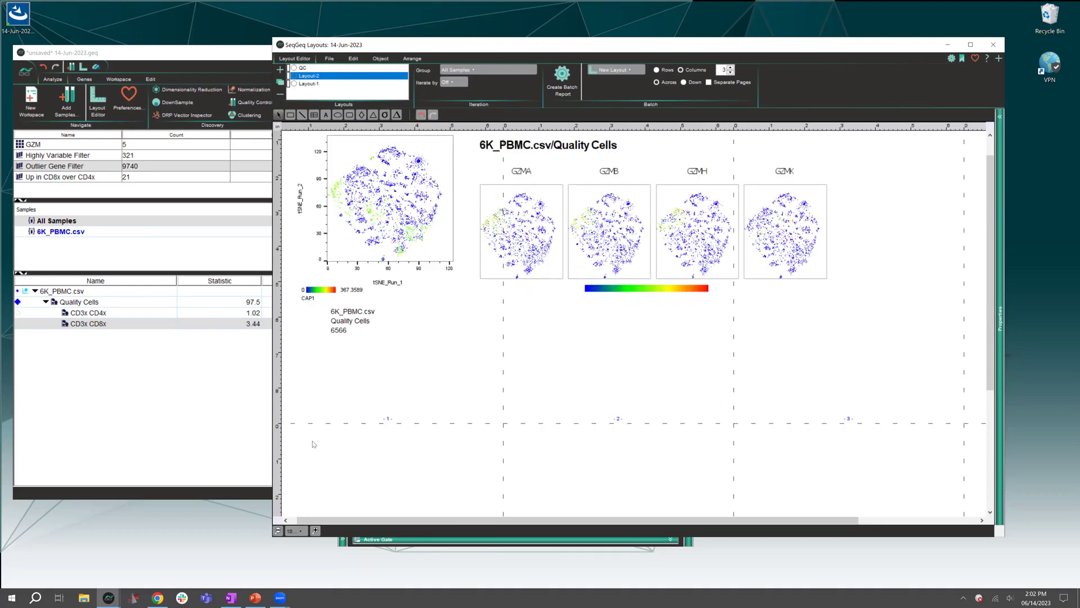
left_click(315, 84)
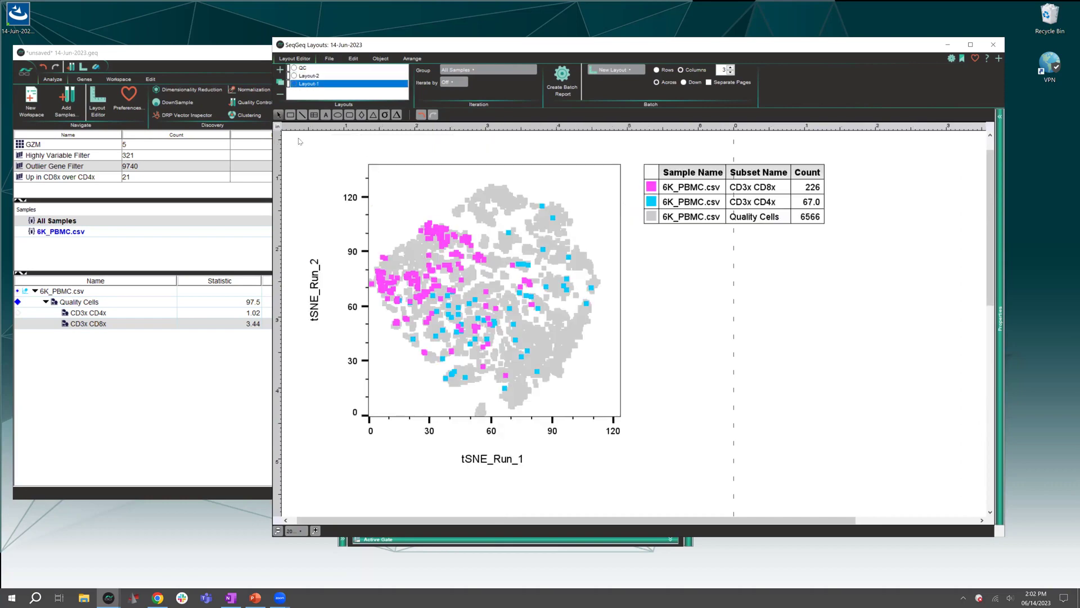
Step: Put away the Layout Editor and close the Quality Cells graph window, leaving only the workspace open
left_click(280, 70)
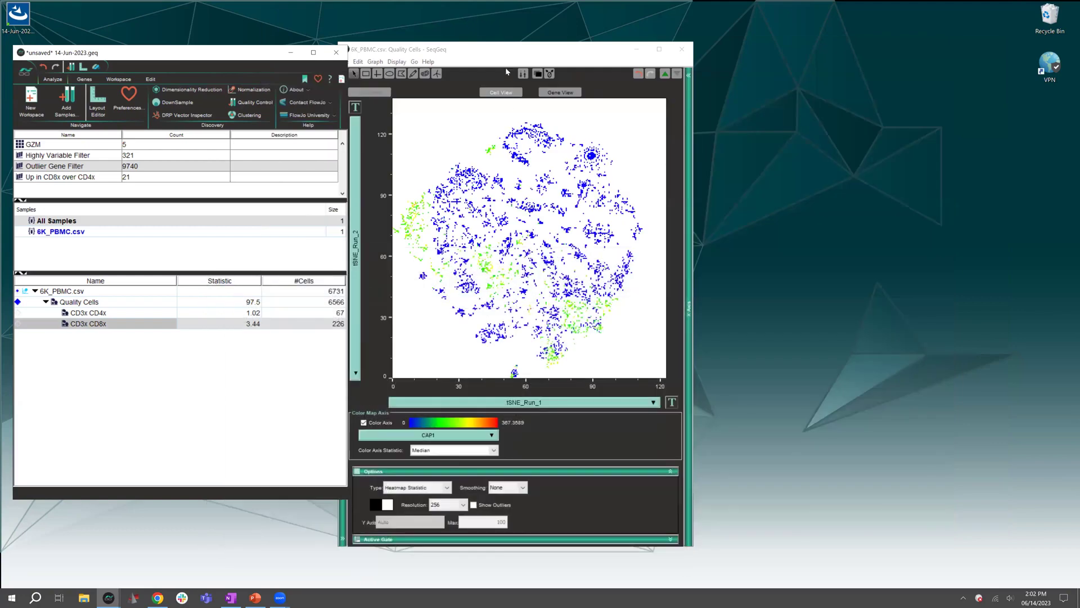
left_click(510, 54)
left_click_drag(510, 55, 535, 52)
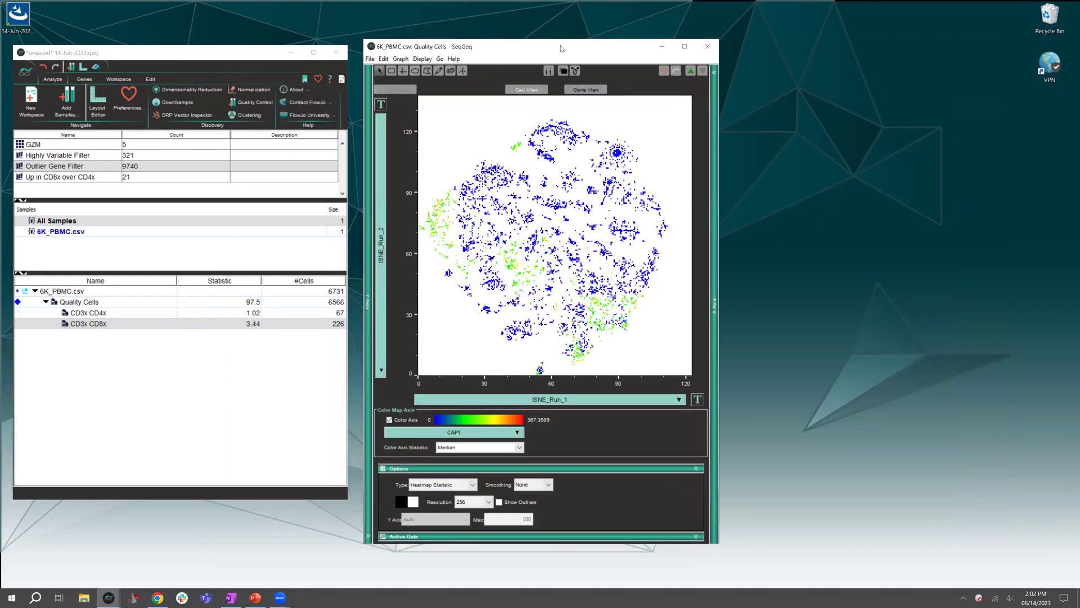
left_click(707, 47)
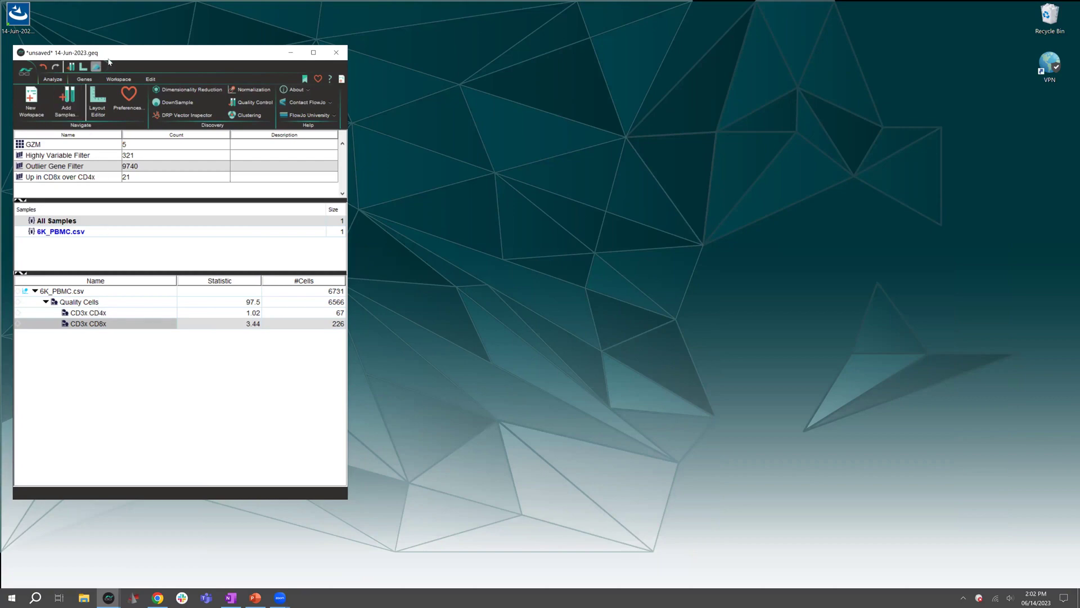
left_click_drag(117, 60, 122, 66)
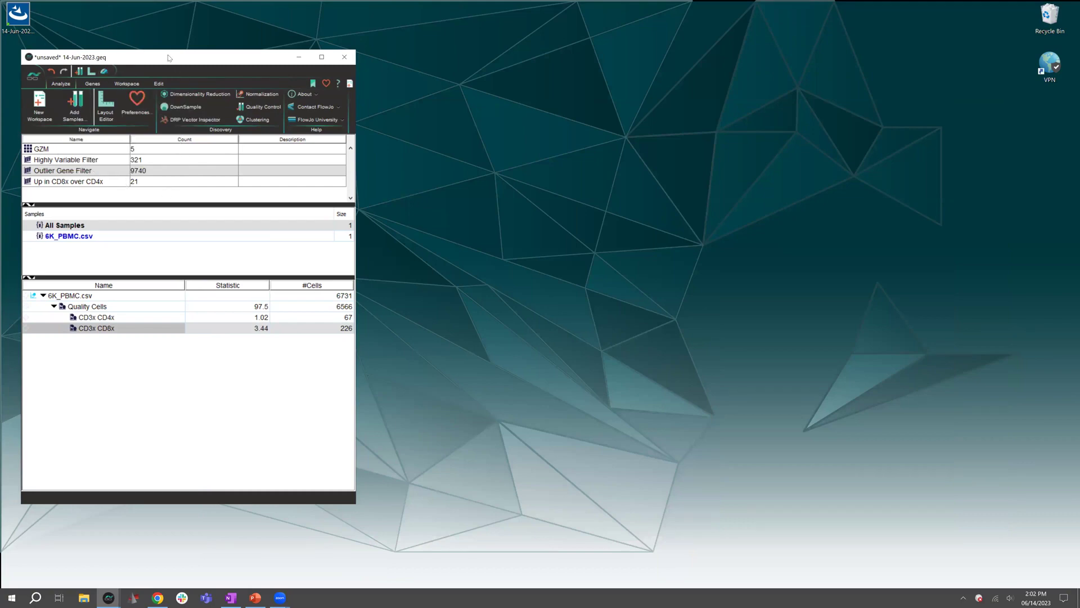
left_click_drag(156, 54, 164, 49)
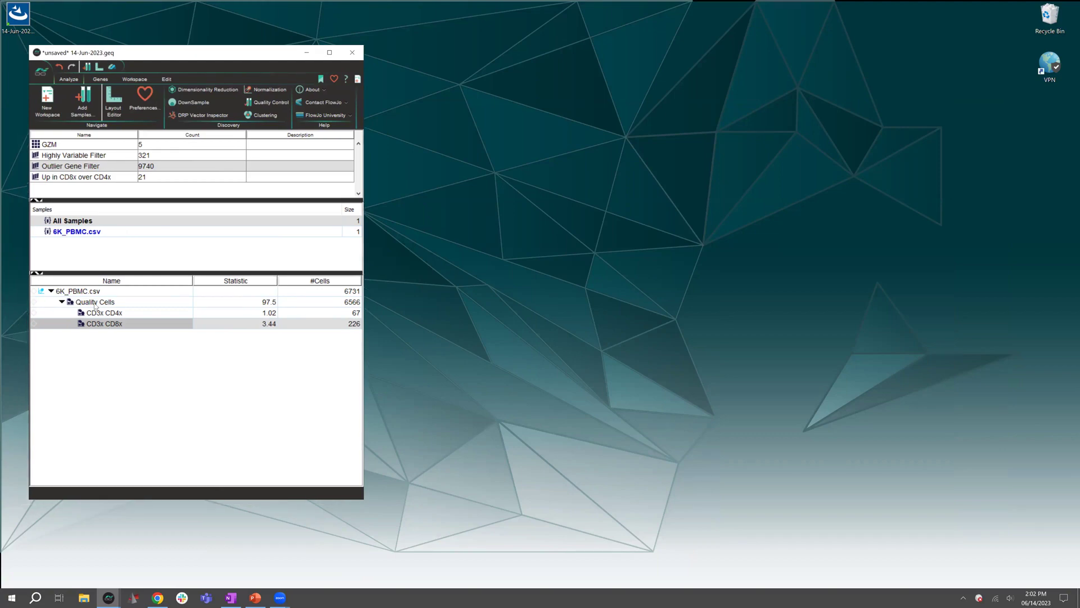
Step: Examine the workspace plugins and the KMeans Cluster and KNN Classify clustering options for Quality Cells, without running a clustering
left_click(99, 302)
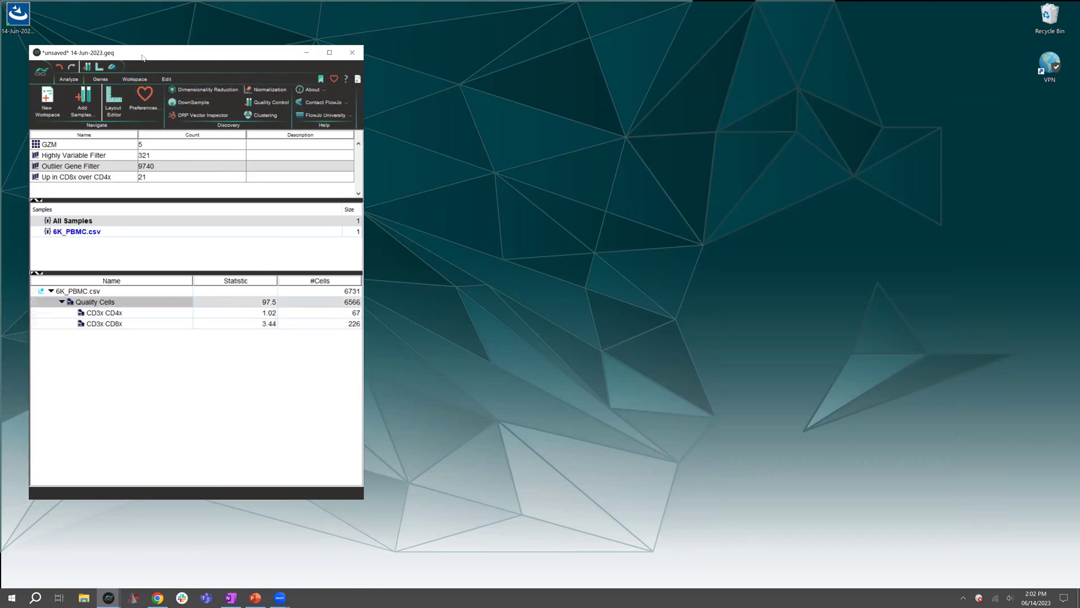
left_click(136, 79)
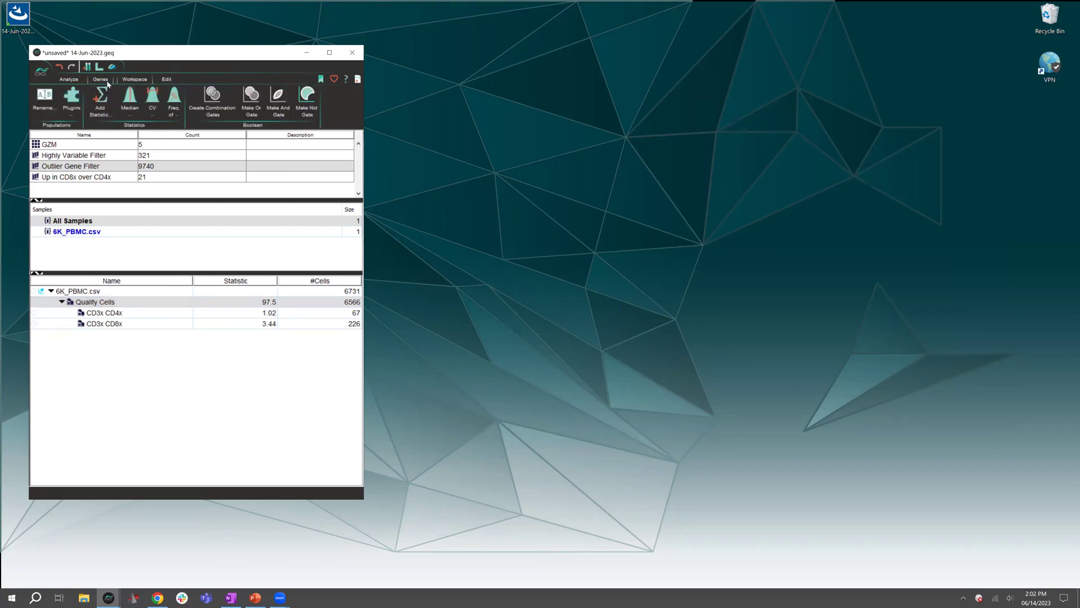
left_click(106, 82)
left_click(92, 80)
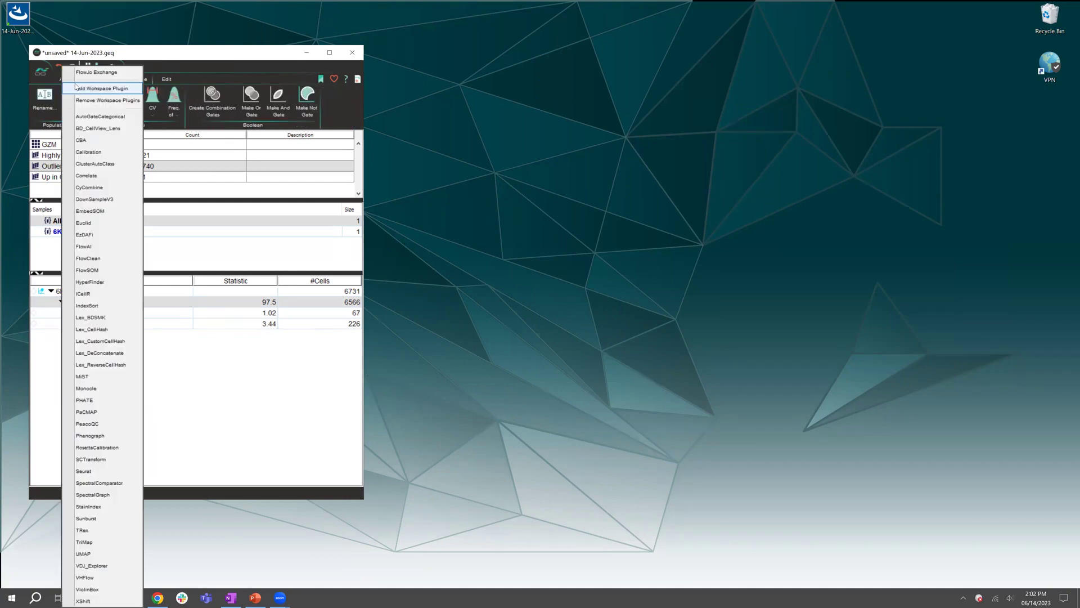
left_click(69, 79)
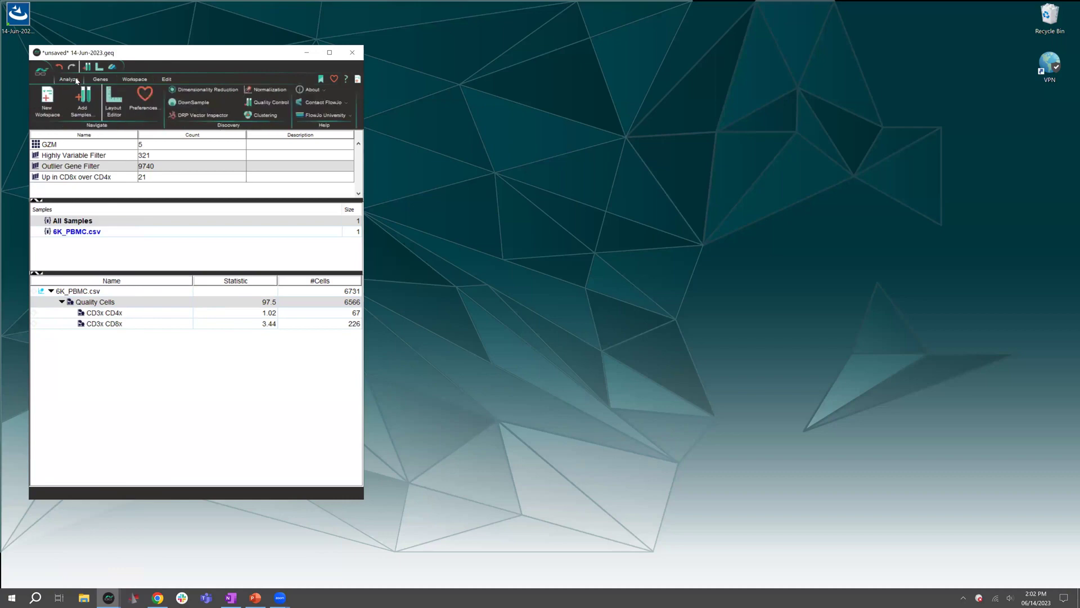
left_click(262, 115)
left_click(264, 298)
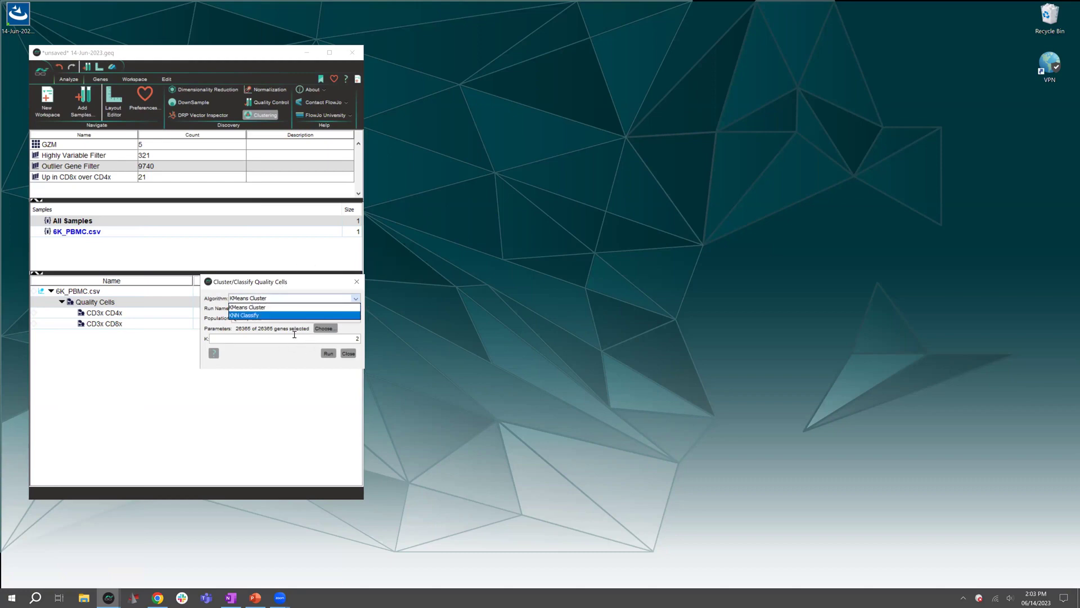
left_click(252, 316)
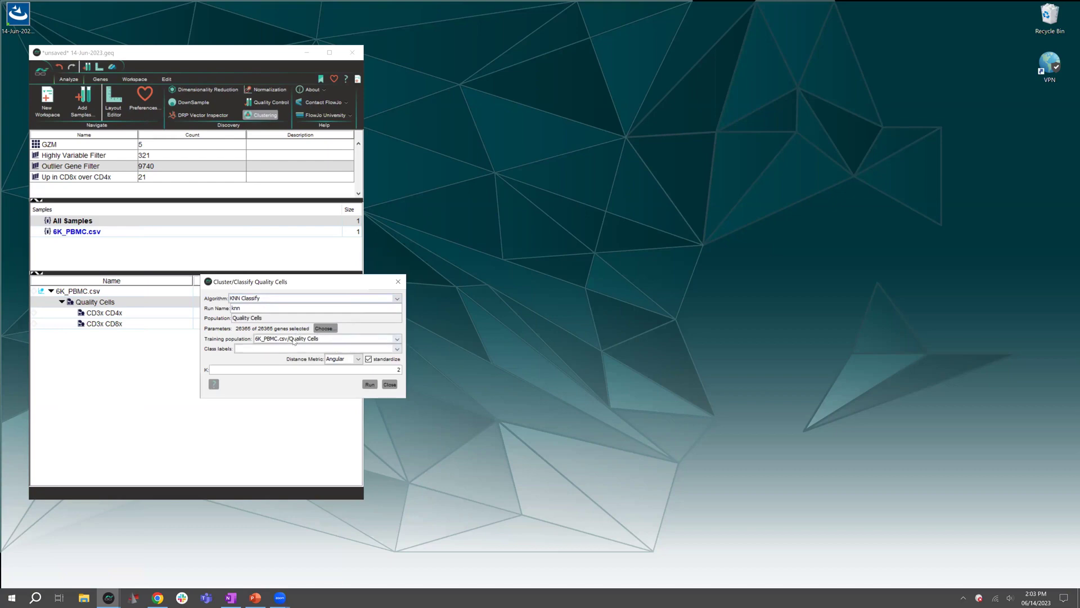
left_click(402, 281)
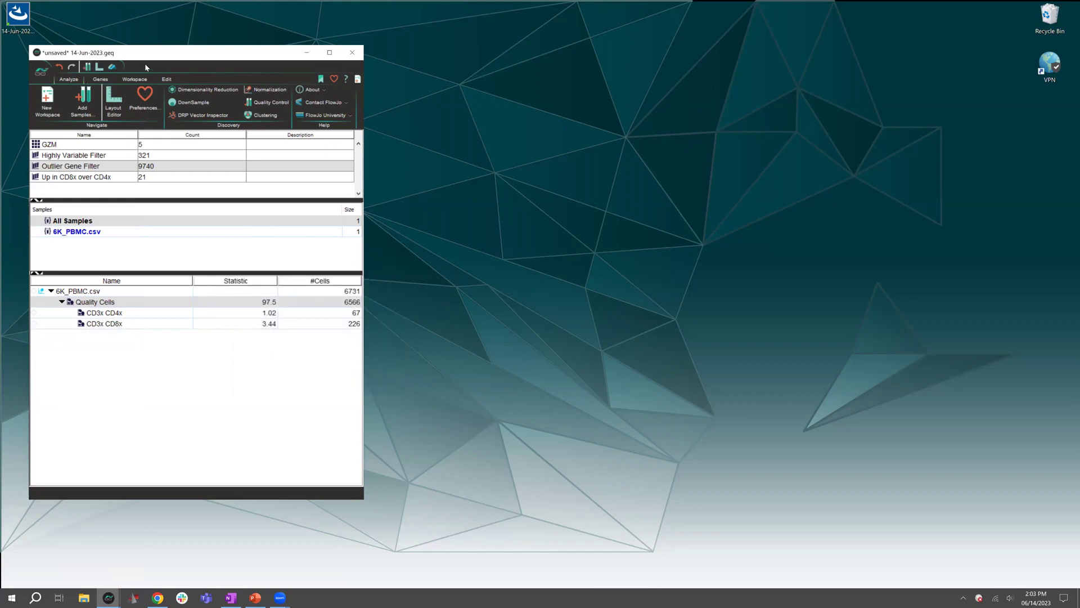
Step: Open the PhenoGraph plugin for Quality Cells and choose the Highly Variable Filter parameter set
left_click_drag(156, 55, 146, 54)
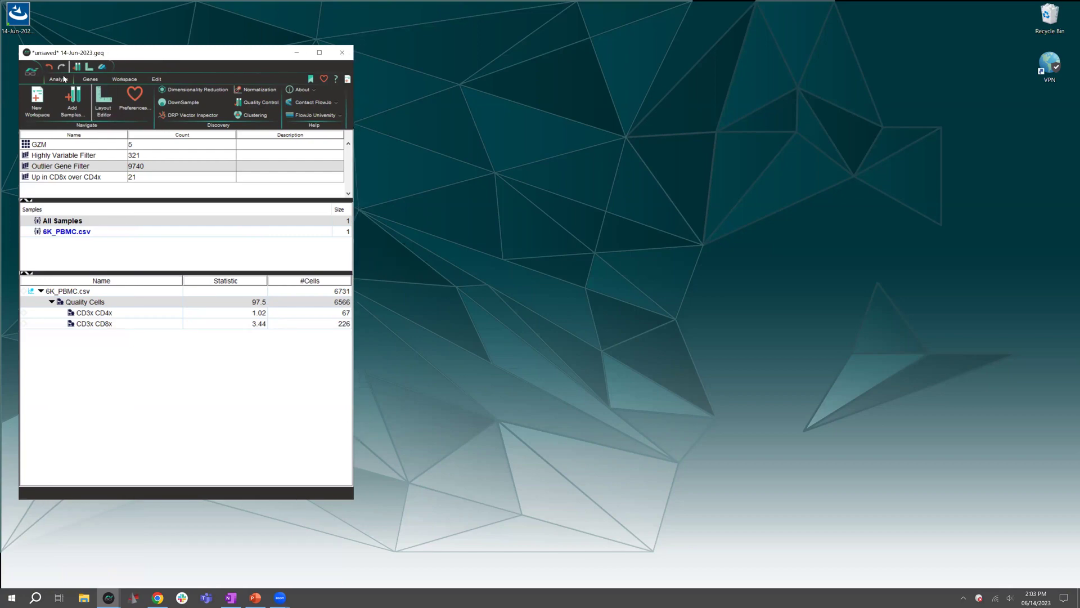
left_click(120, 82)
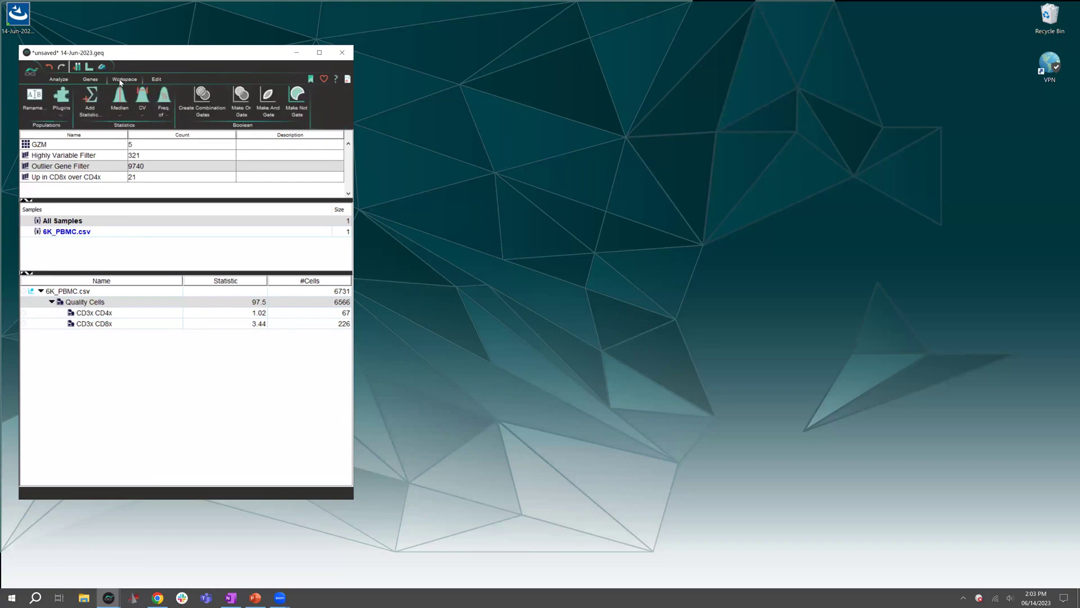
left_click(62, 101)
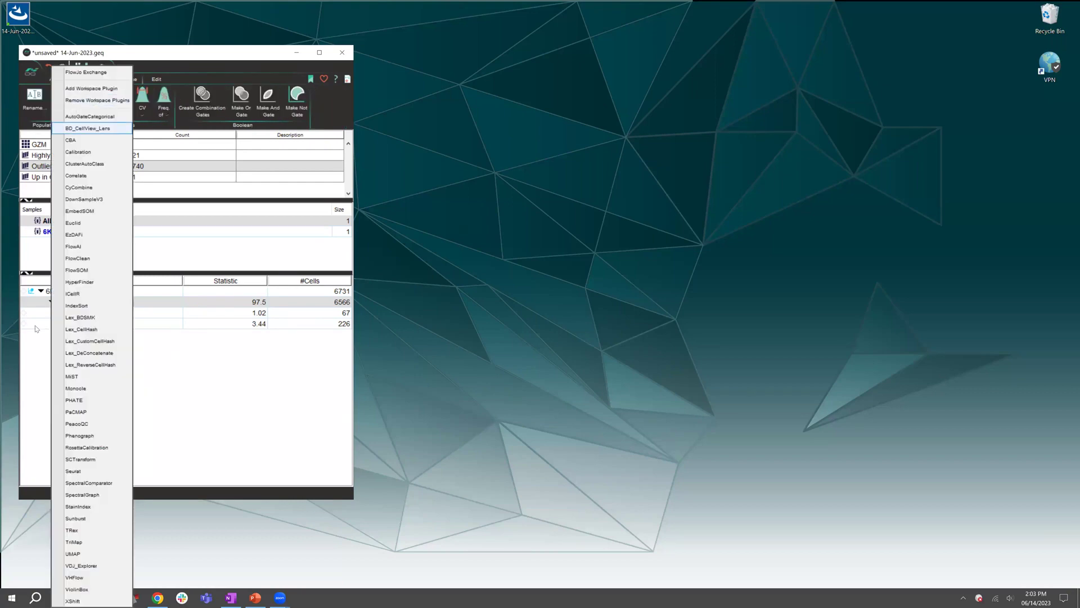
left_click(78, 437)
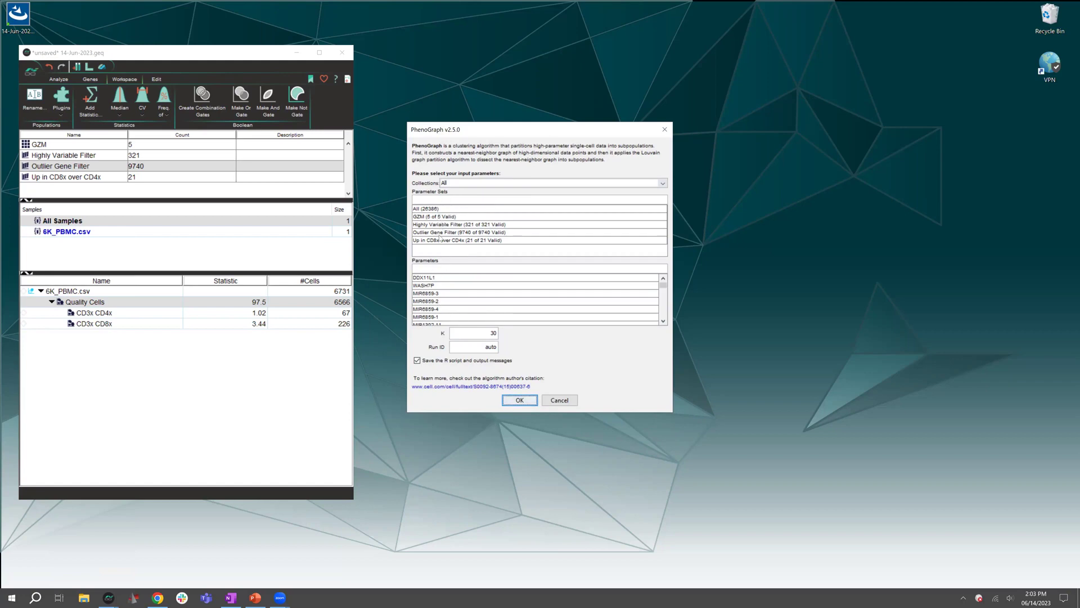
left_click(440, 224)
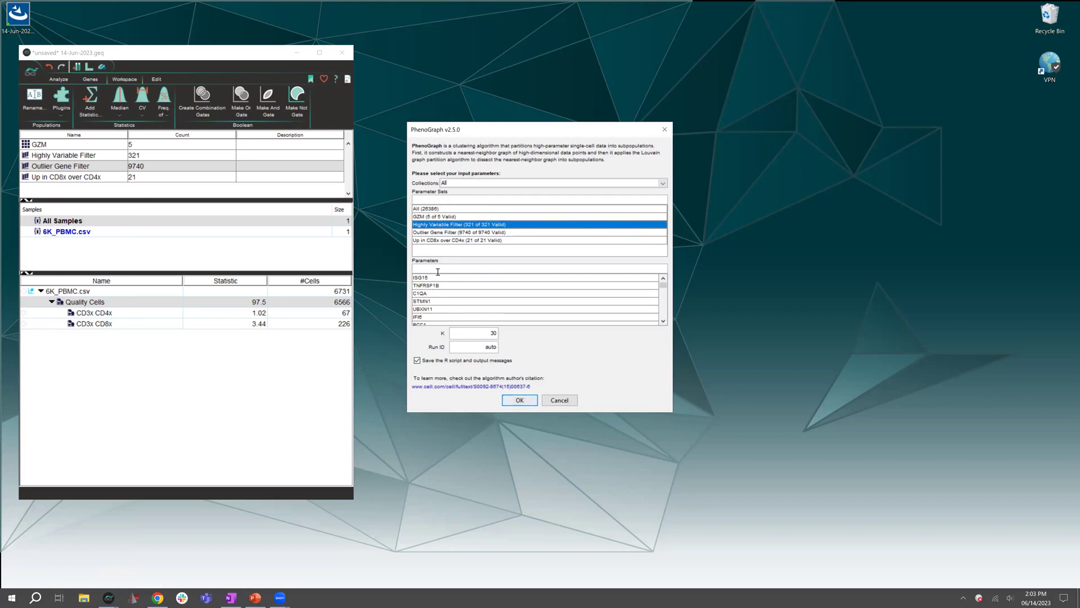
Step: Switch PhenoGraph to the All parameter set, look up the PCA parameters with the filter "pca_", and clear the filter
type("pca")
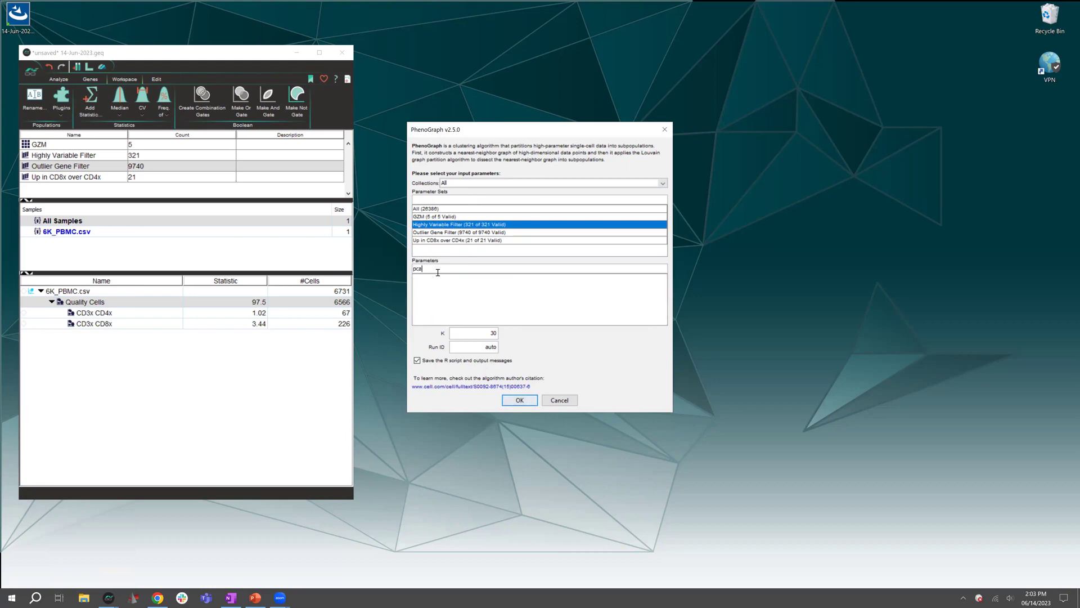
left_click(432, 209)
type("_")
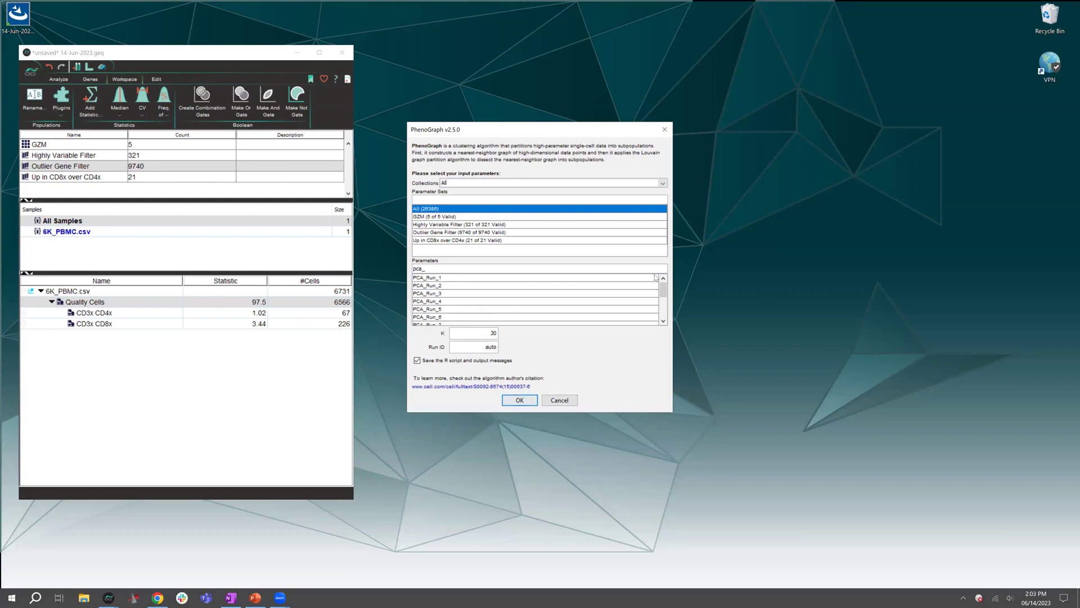
mouse_move(668, 292)
left_mouse_down()
mouse_move(666, 339)
mouse_move(669, 287)
left_mouse_up()
key("BackSpace")
key("BackSpace")
key("BackSpace")
key("BackSpace")
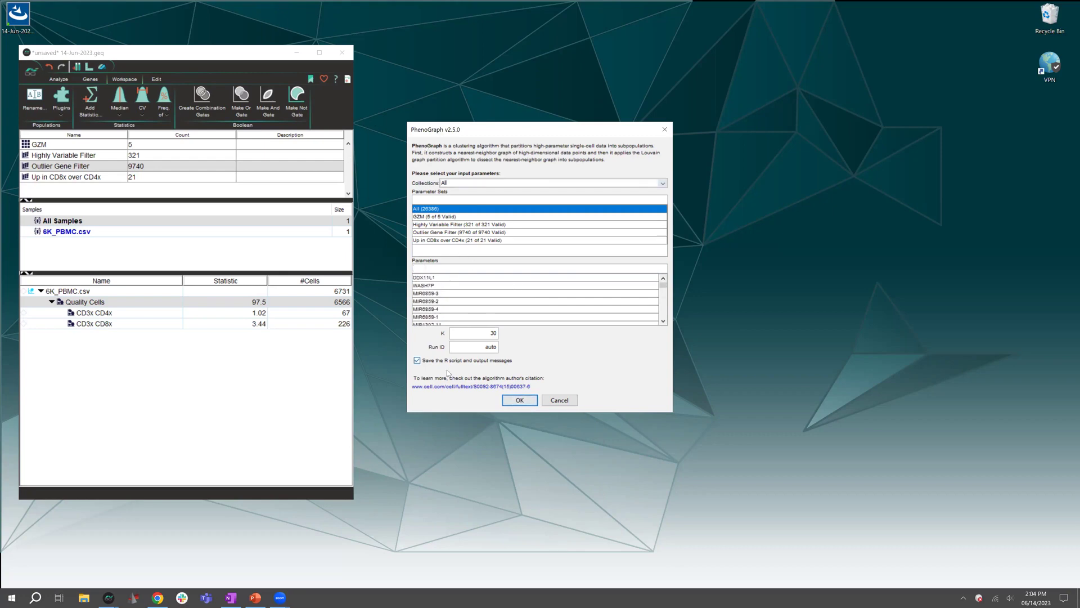
Step: Select every parameter of the Highly Variable Filter set in PhenoGraph, and close the plugin without running it
left_click(448, 225)
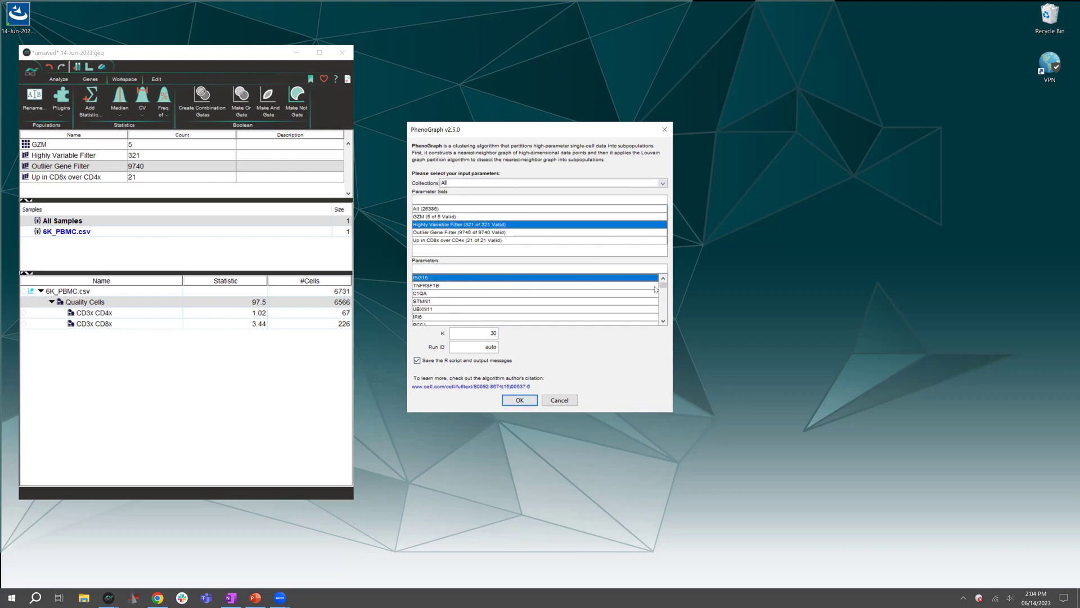
left_click_drag(663, 286, 668, 341)
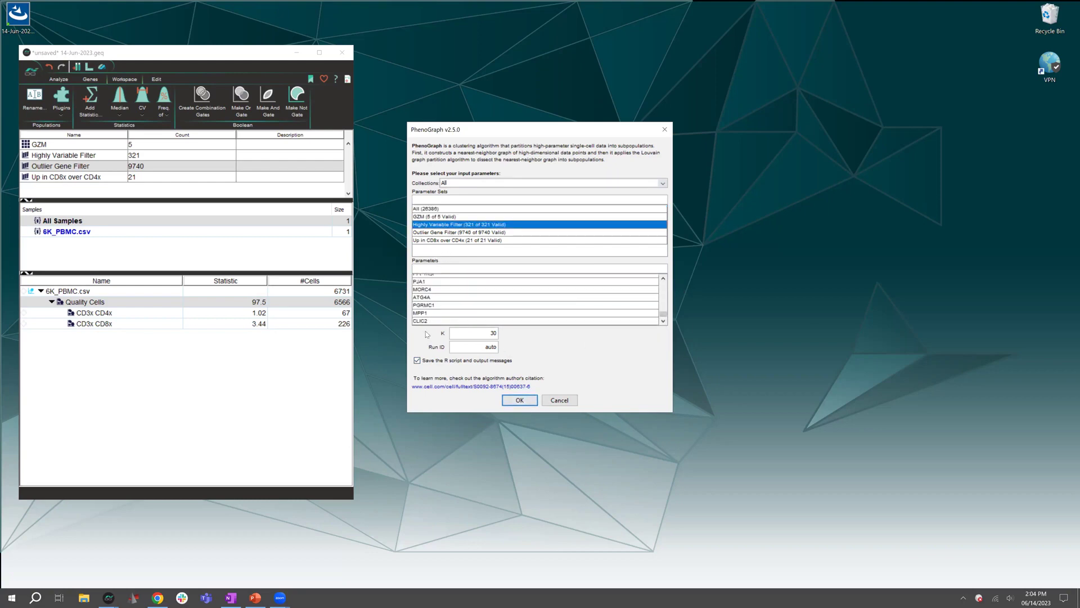
key("ctrl+a")
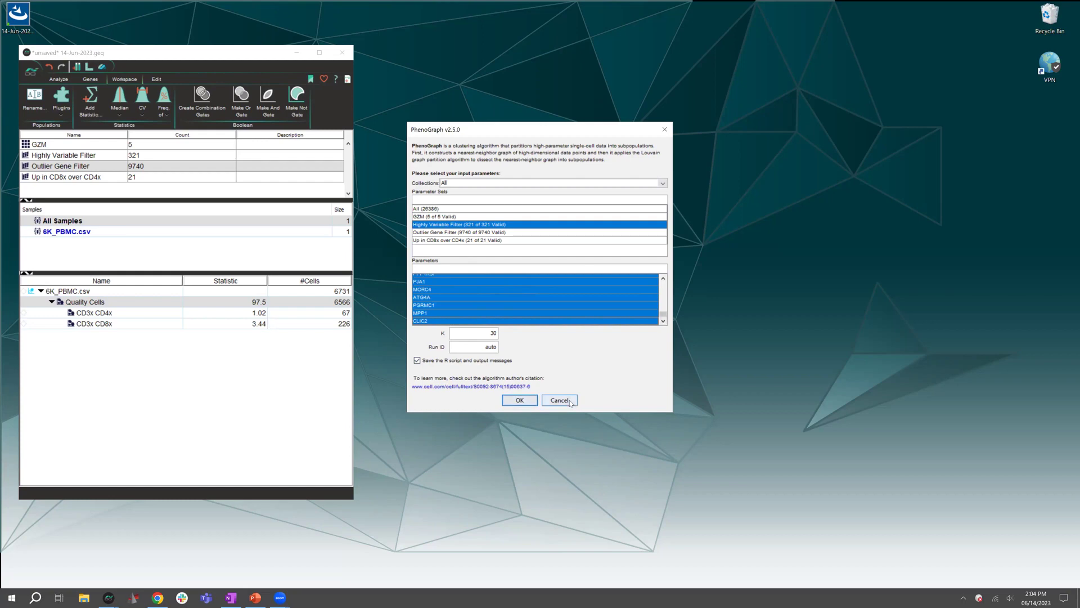
left_click(665, 130)
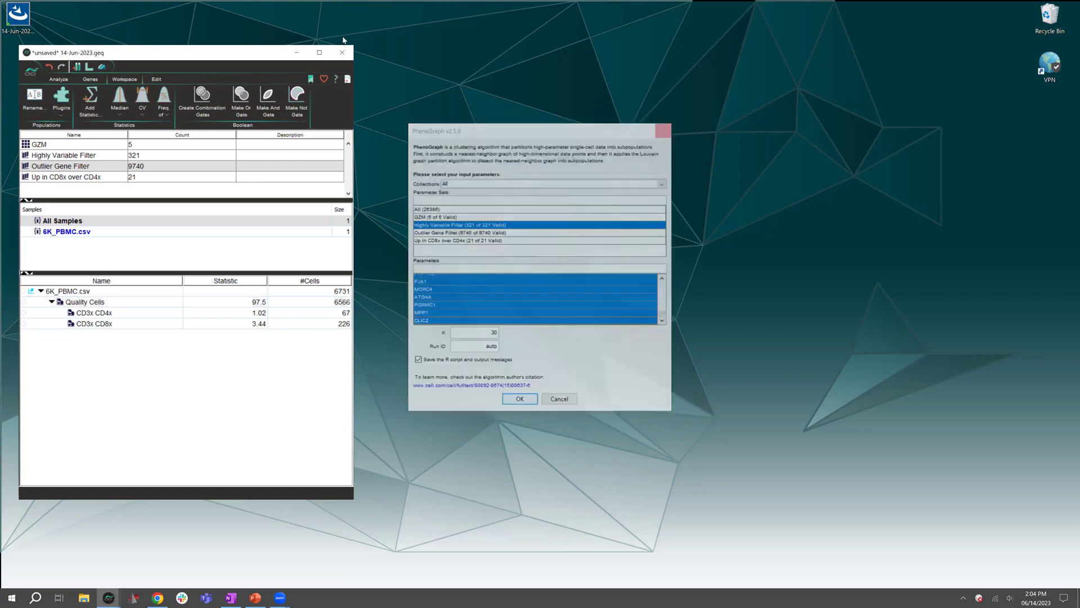
Step: Put away the unsaved workspace and bring up the PBMC Workflow with iCellR v2 workspace
left_click(319, 52)
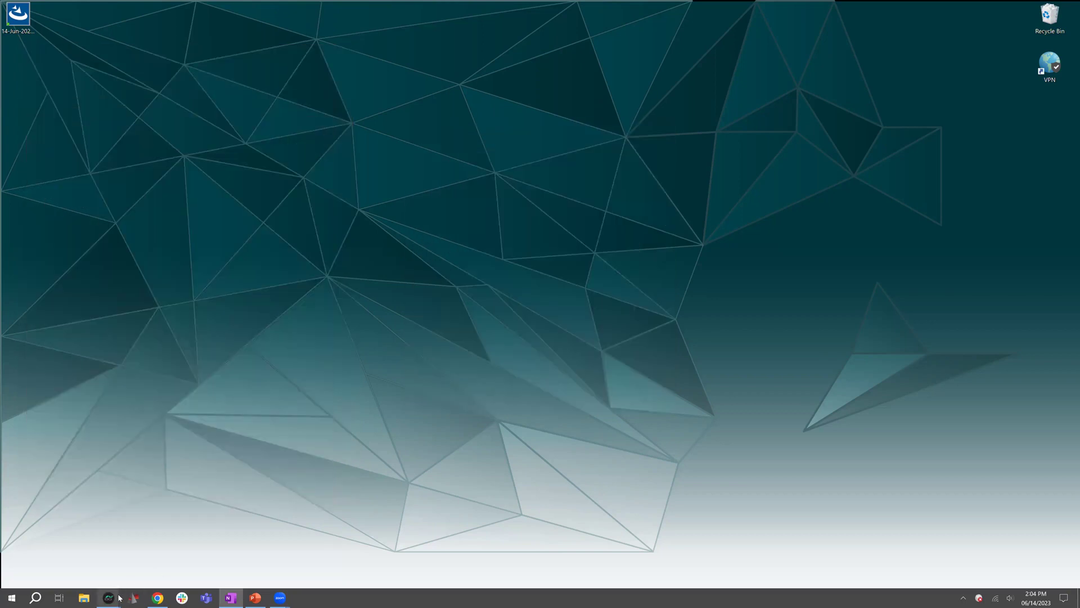
mouse_move(119, 597)
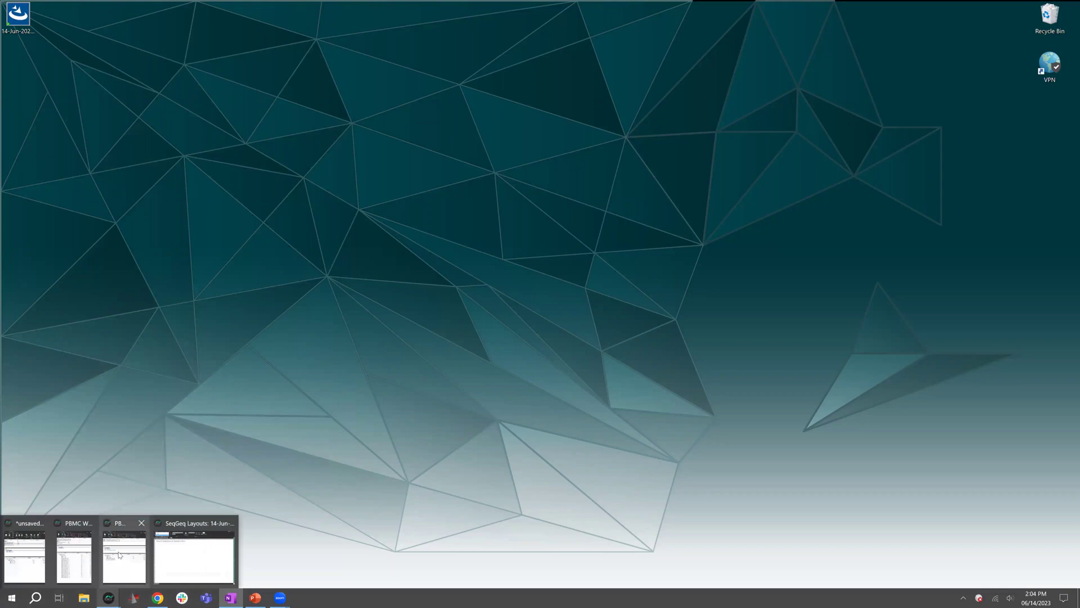
left_click(120, 555)
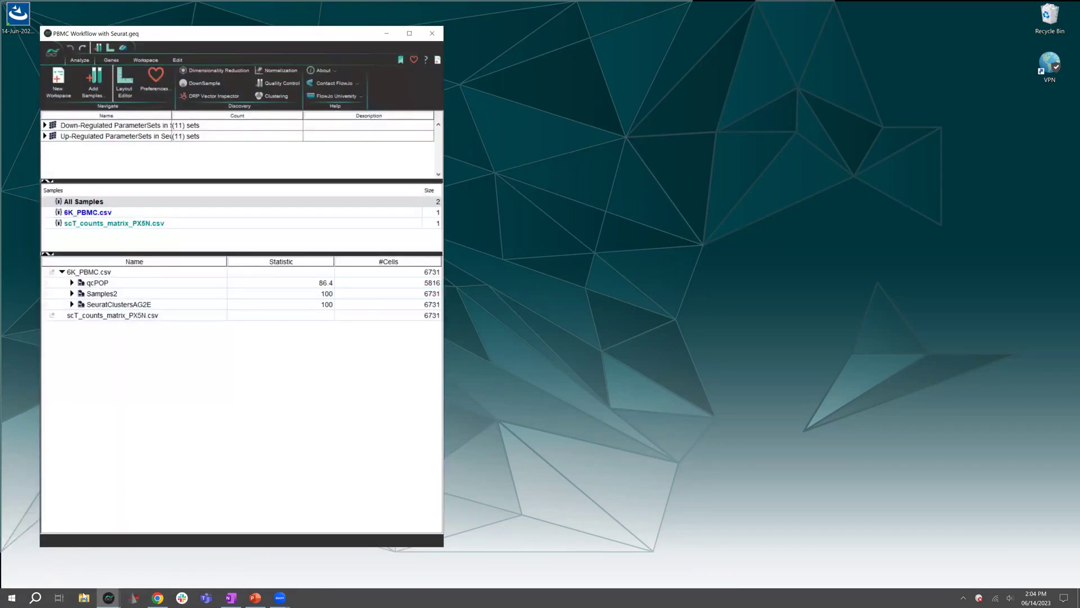
mouse_move(120, 597)
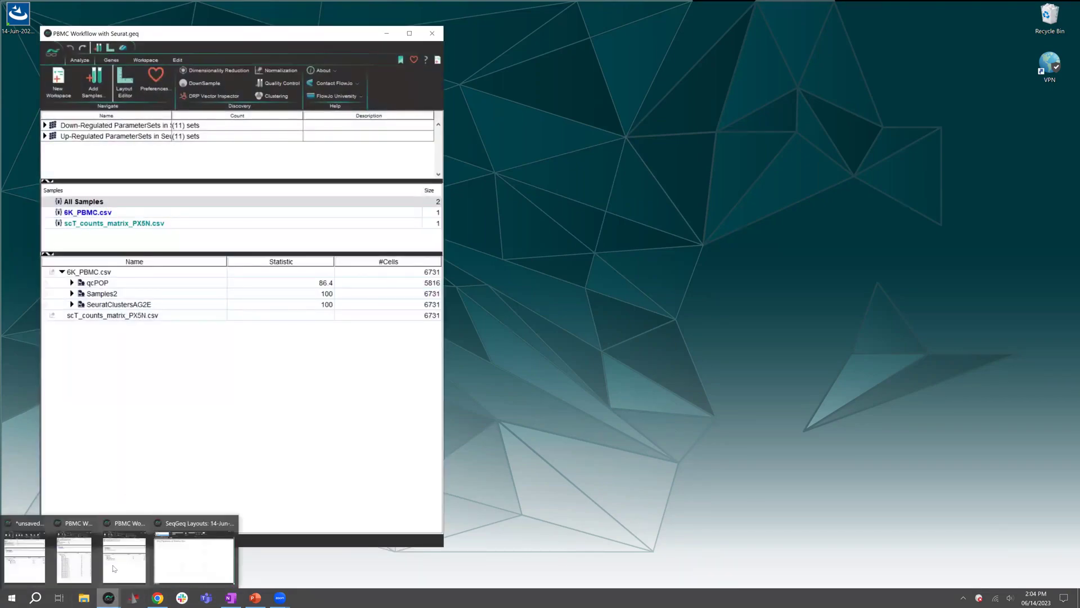
left_click(73, 554)
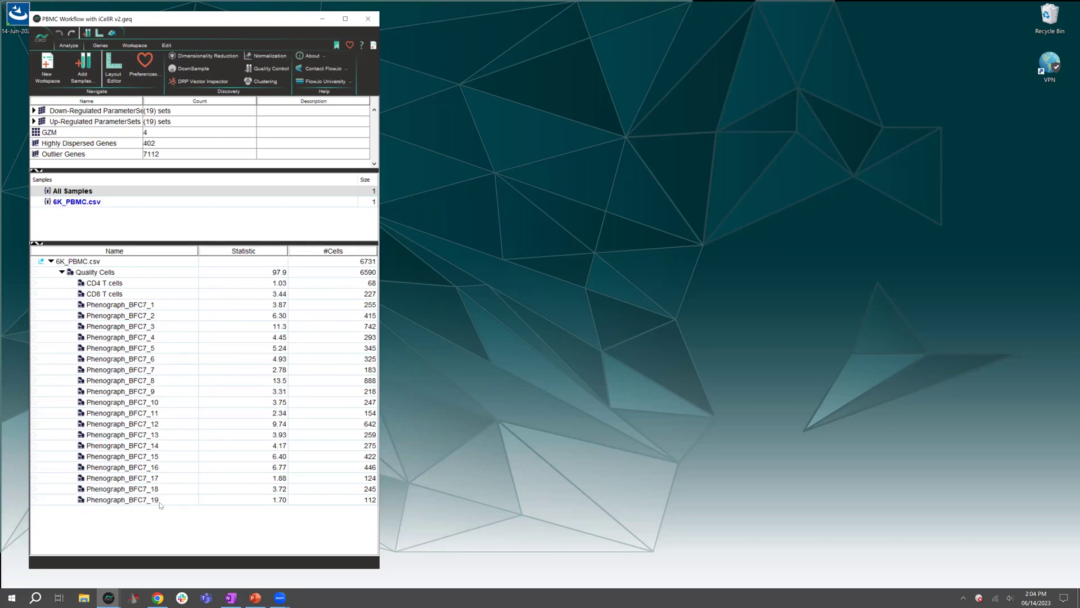
Step: Add a new layout in the Layout Editor and place the Quality Cells population on it as a plot
left_click(99, 32)
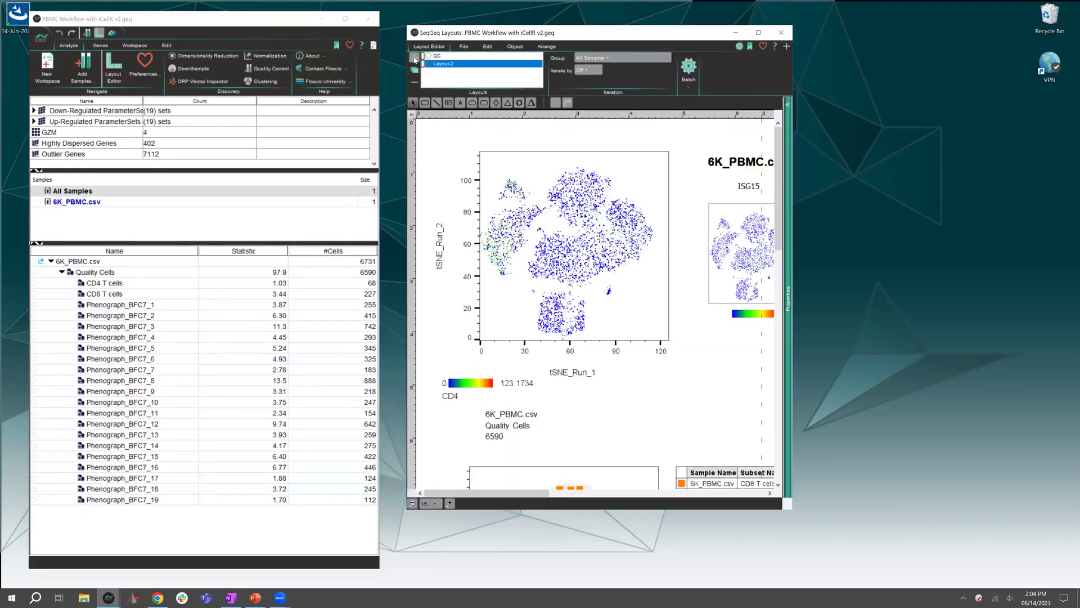
left_click(414, 57)
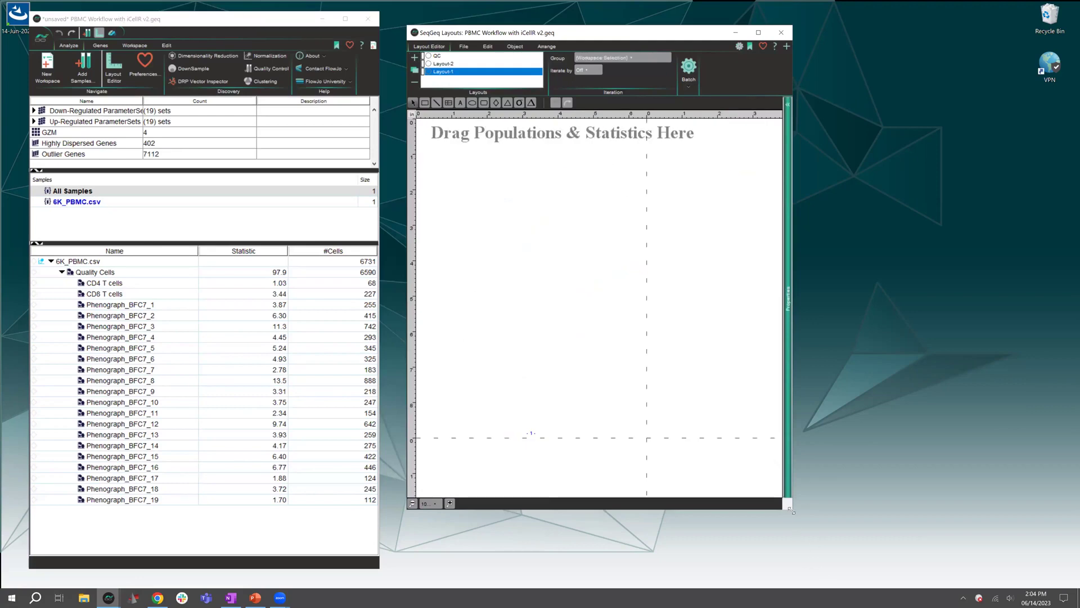
left_click(84, 261)
left_click_drag(88, 274, 565, 282)
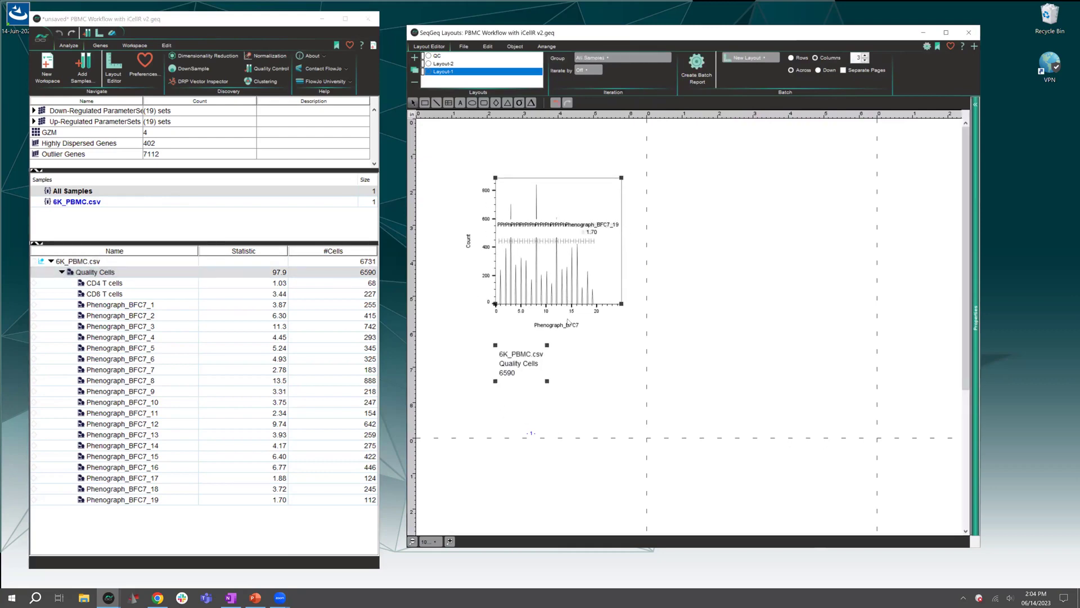
Step: Open the graph definition of the Quality Cells plot and set its X axis to tSNE_Run_1
right_click(568, 325)
left_click(555, 386)
left_click(560, 287)
double_click(603, 252)
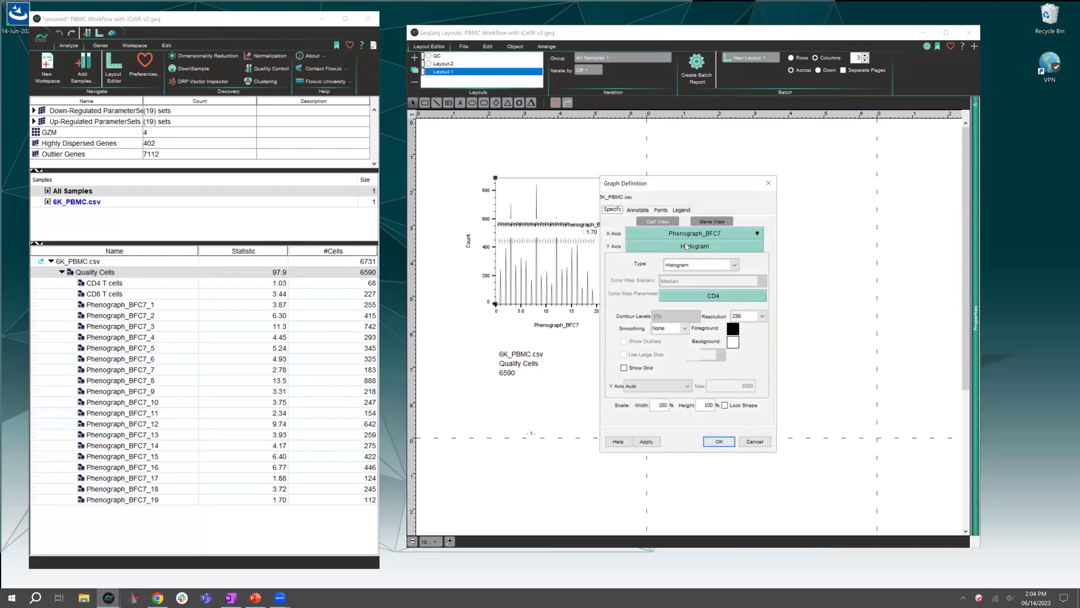
left_click(687, 234)
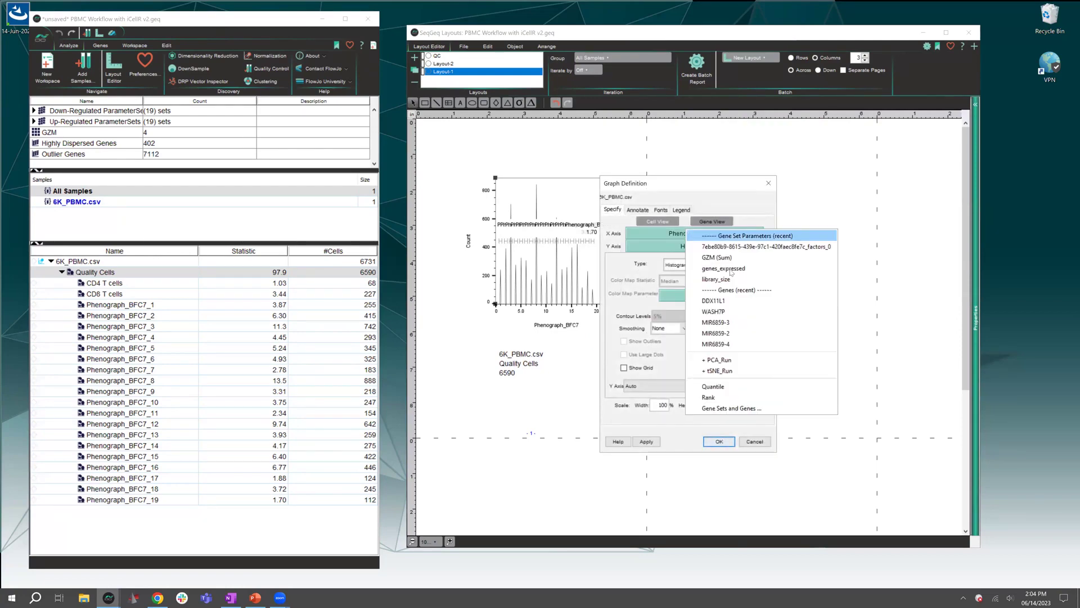
left_click(738, 371)
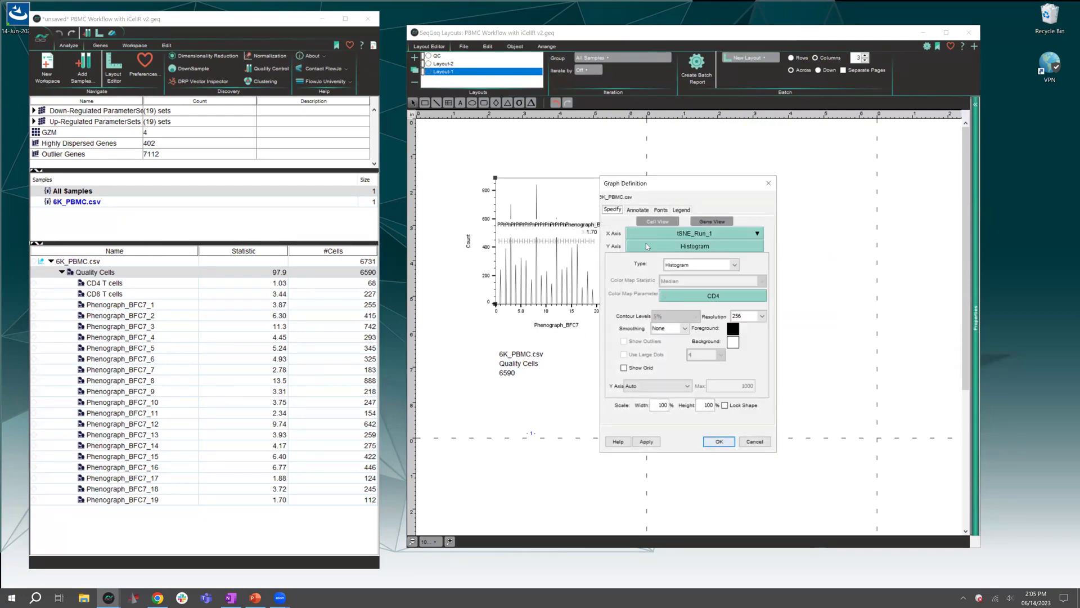
Step: Set the Quality Cells plot type to Pseudocolor with tSNE_Run_2 on the Y axis, and apply the definition
left_click(702, 265)
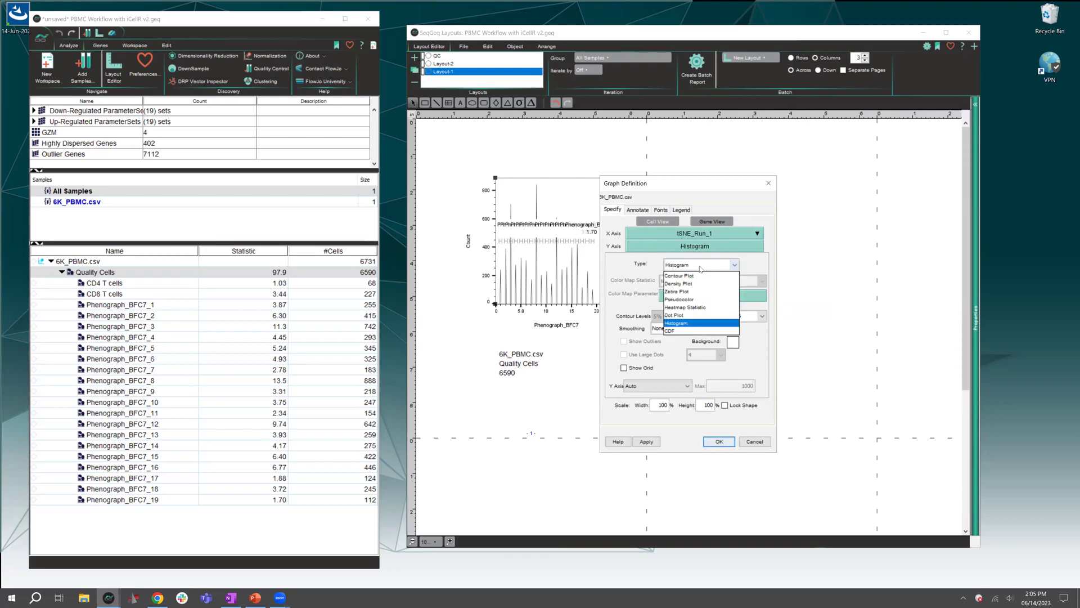
left_click(692, 307)
left_click(698, 264)
left_click(681, 299)
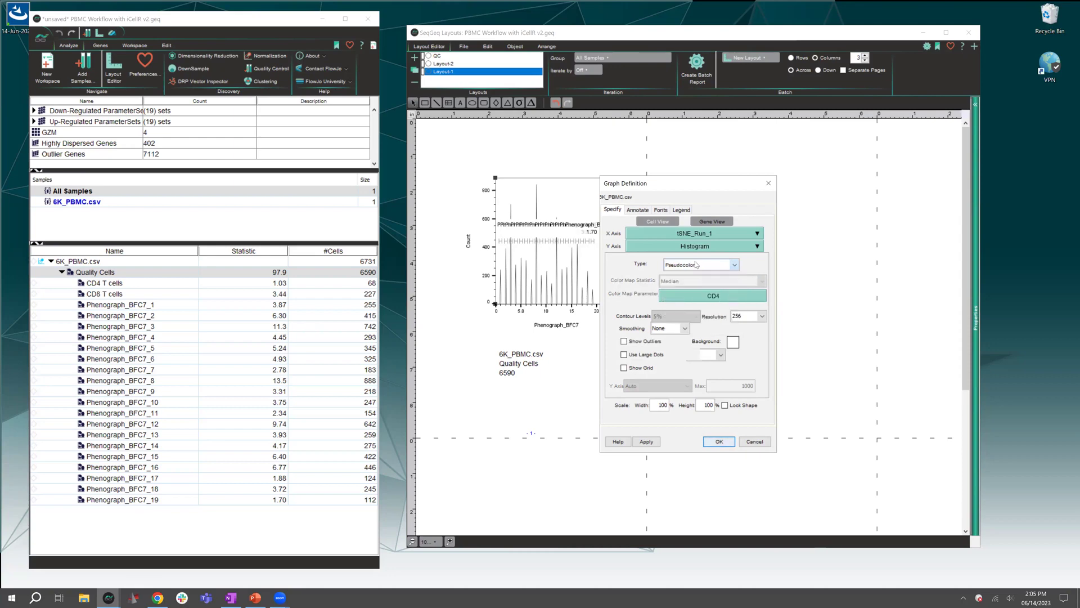
left_click(758, 246)
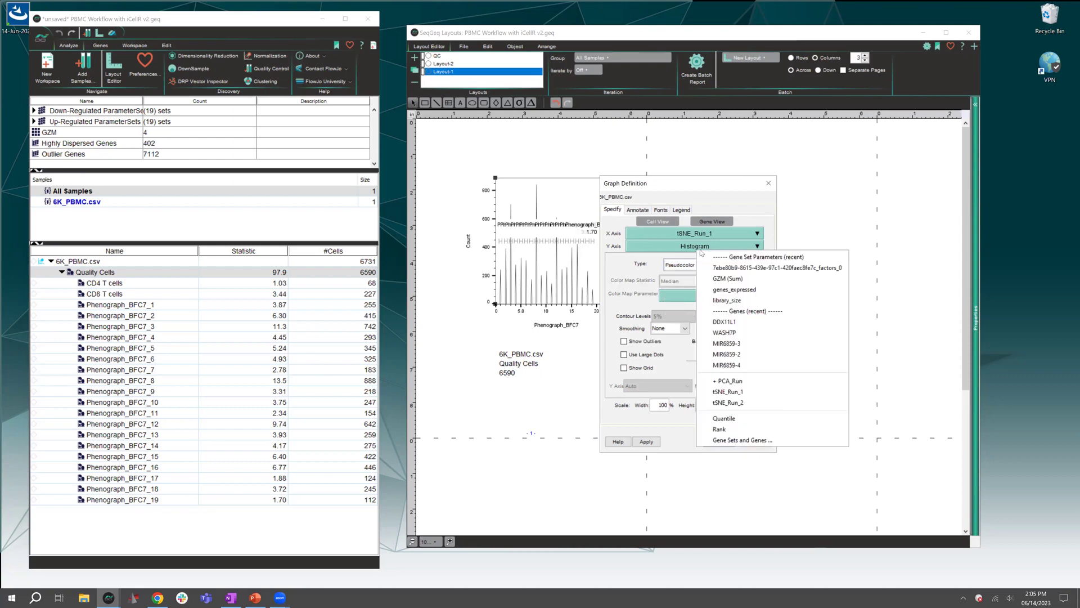
left_click(734, 402)
left_click(719, 441)
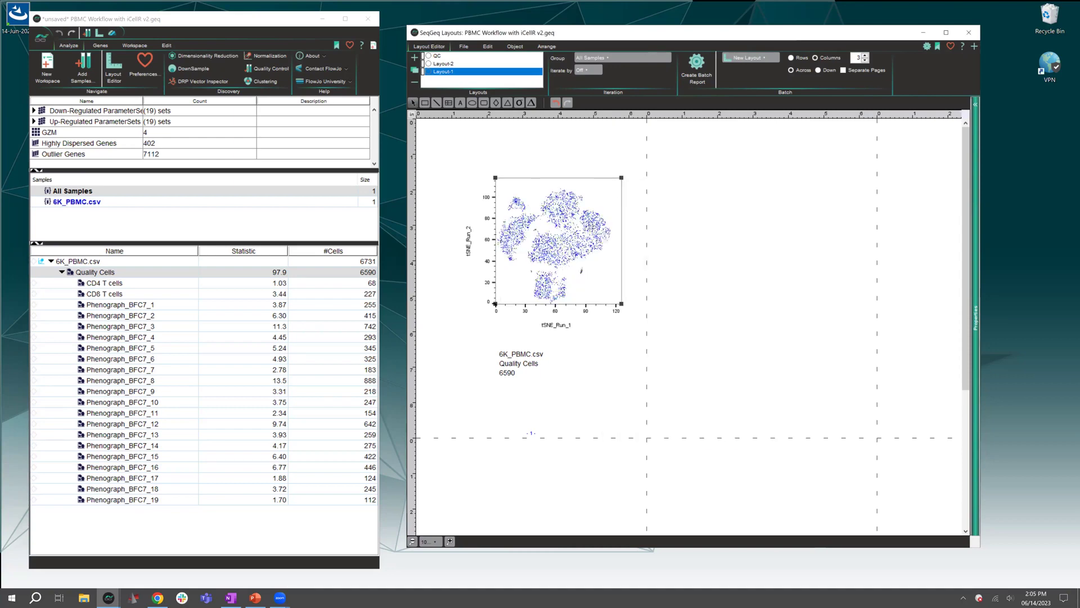
Step: Overlay all populations from Phenograph_BFC7_1 to Phenograph_BFC7_19 on the Quality Cells tSNE plot in the layout
left_click(138, 305)
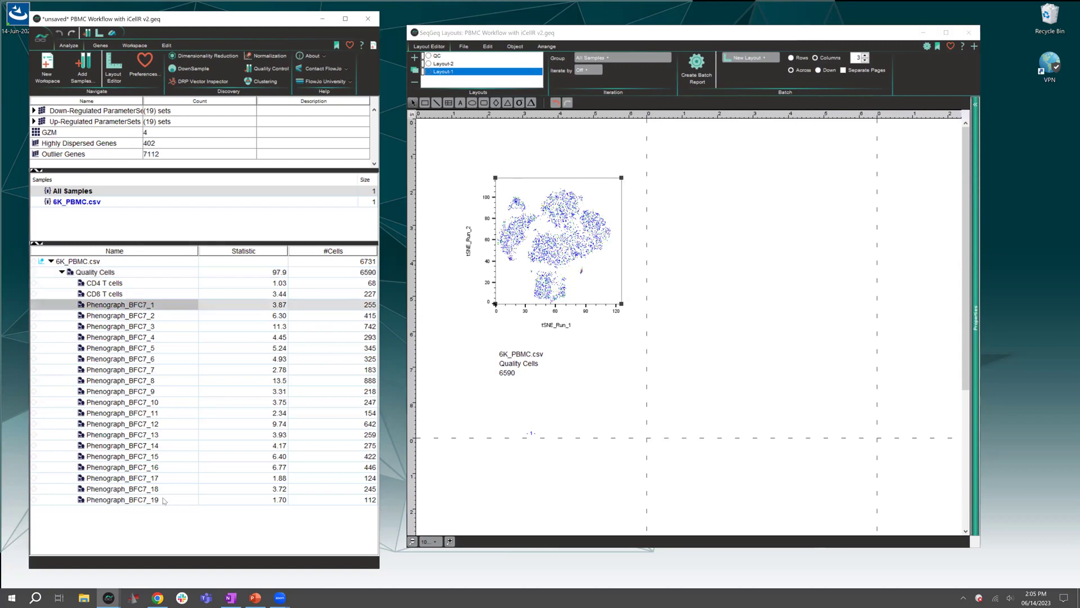
left_click(163, 500, "shift")
left_click_drag(505, 248, 506, 248)
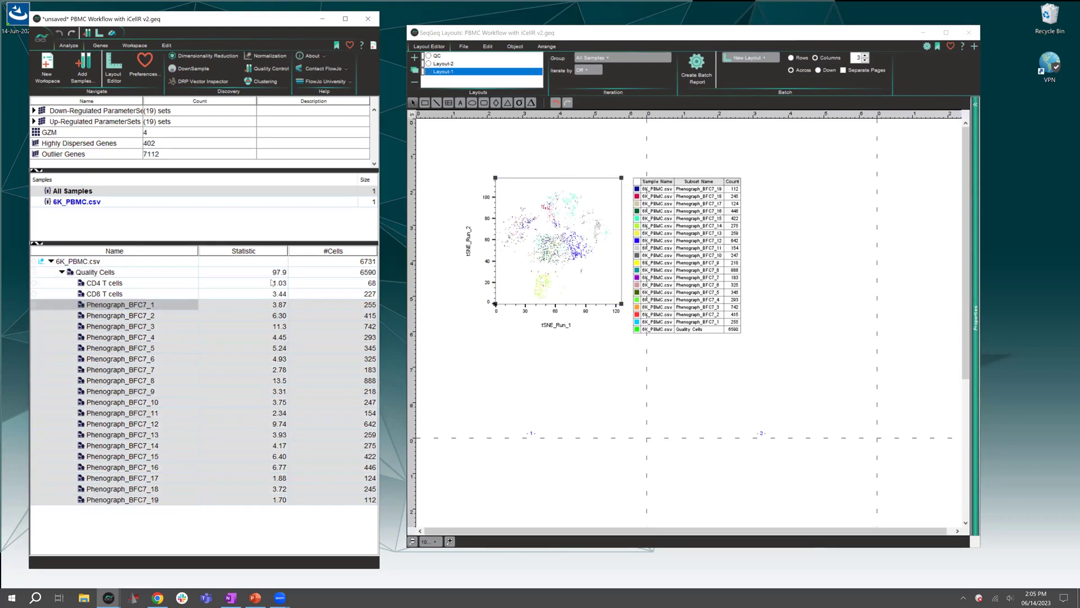
left_click(450, 541)
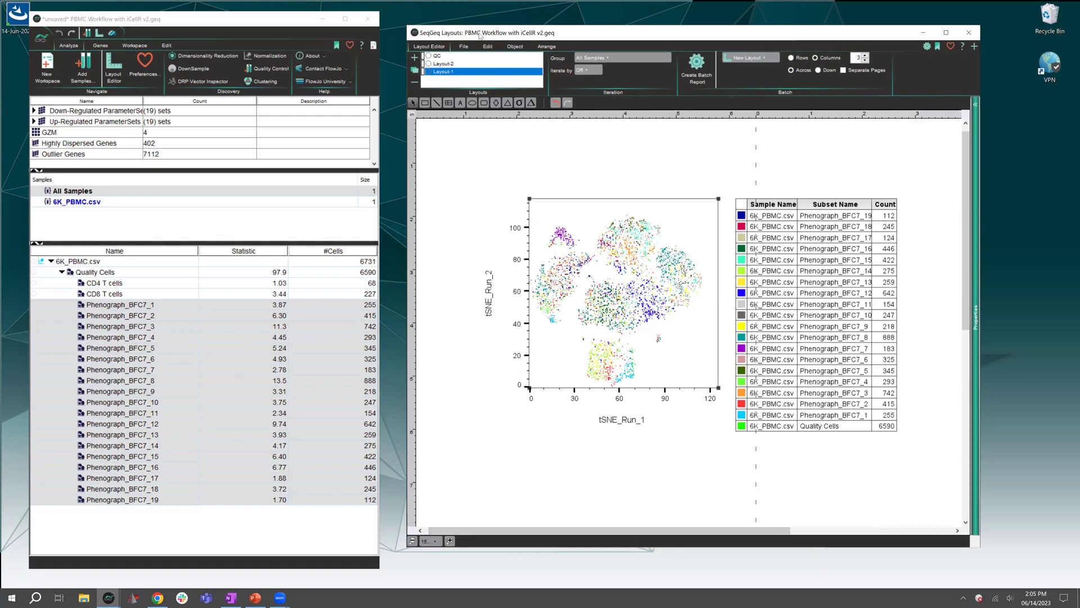
left_click_drag(480, 36, 470, 48)
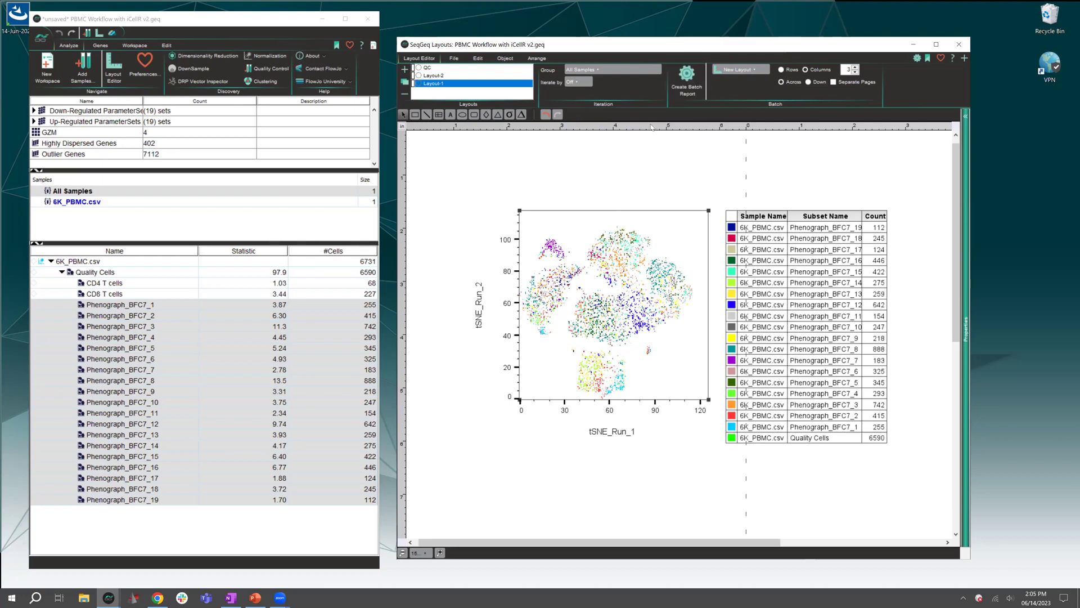
left_click_drag(773, 50, 769, 48)
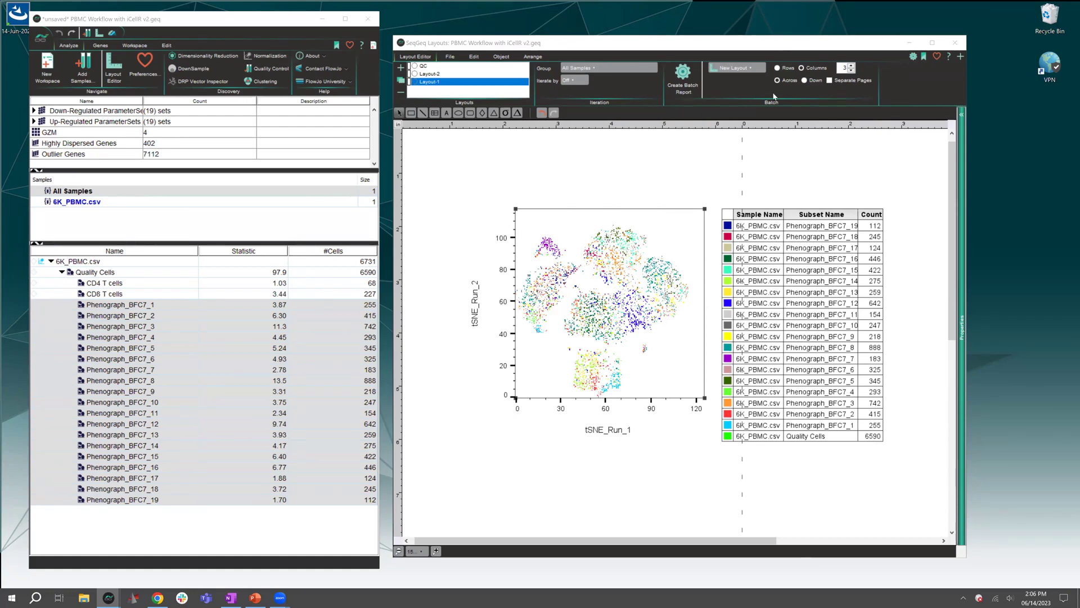
Step: Put away the Layout Editor and open the Phenograph_BFC7_7 cluster in a graph window beside the workspace
left_click(910, 44)
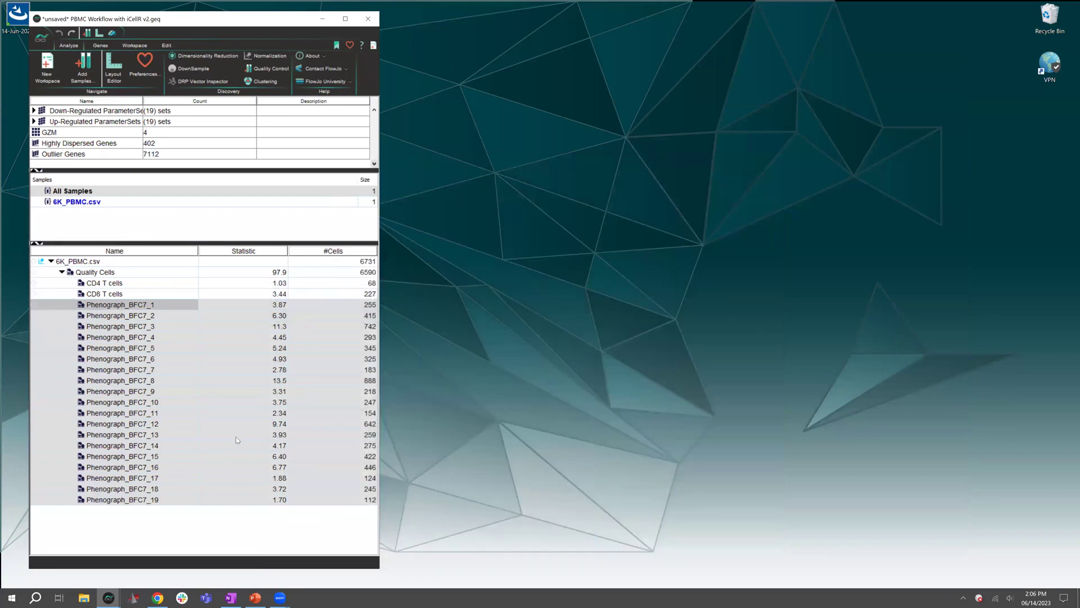
left_click(114, 293)
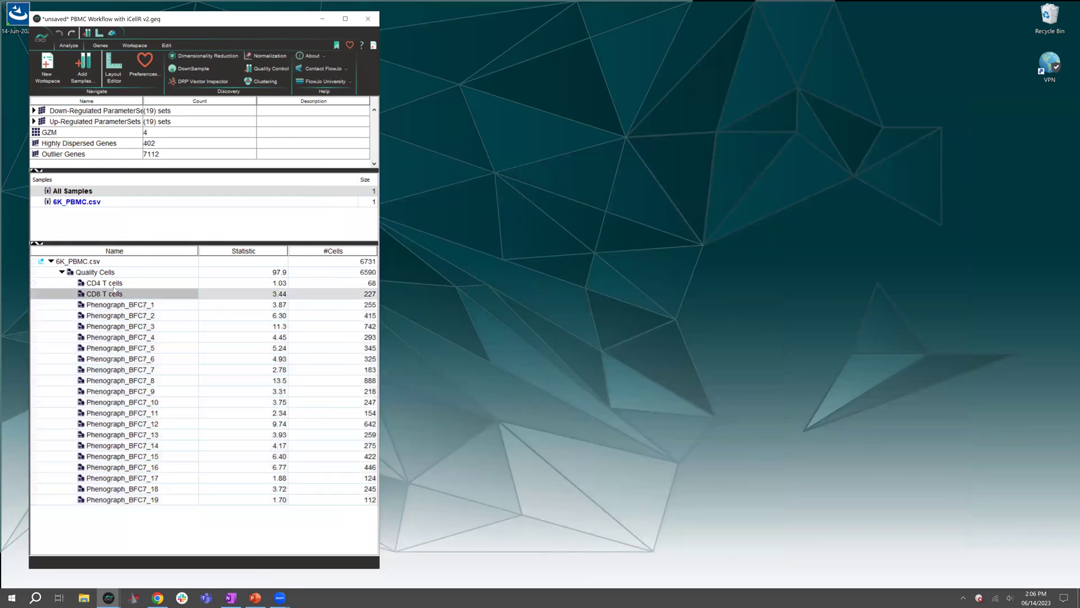
left_click(114, 307)
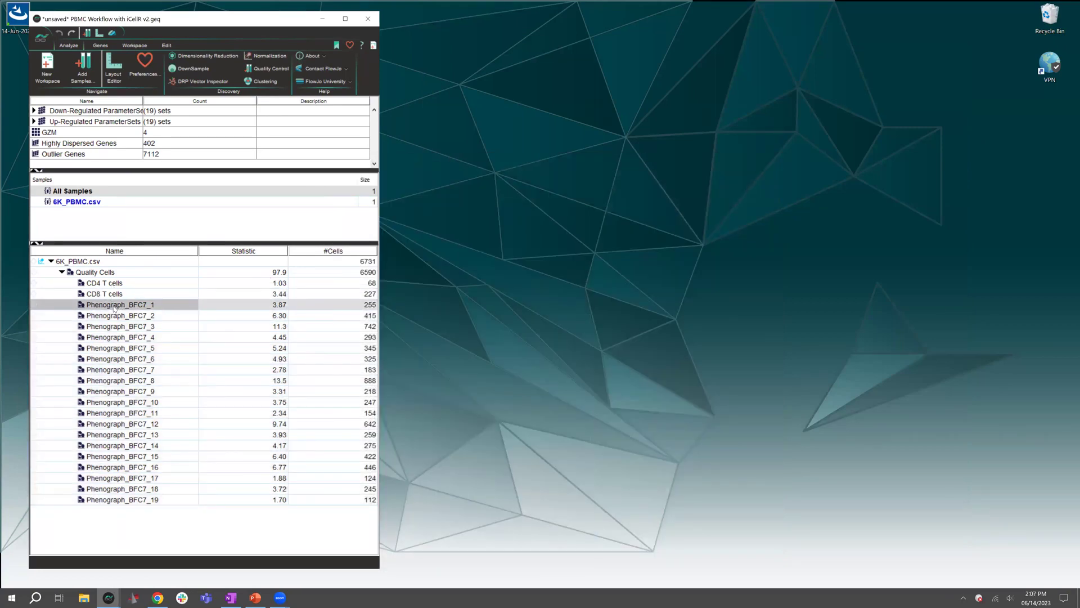
double_click(138, 371)
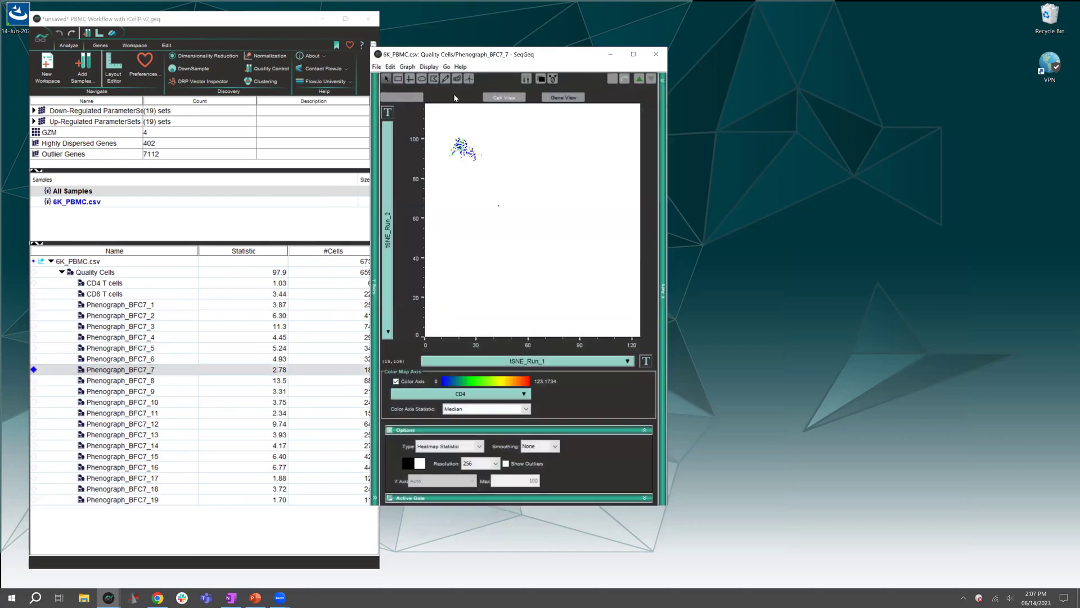
left_click_drag(473, 59, 527, 71)
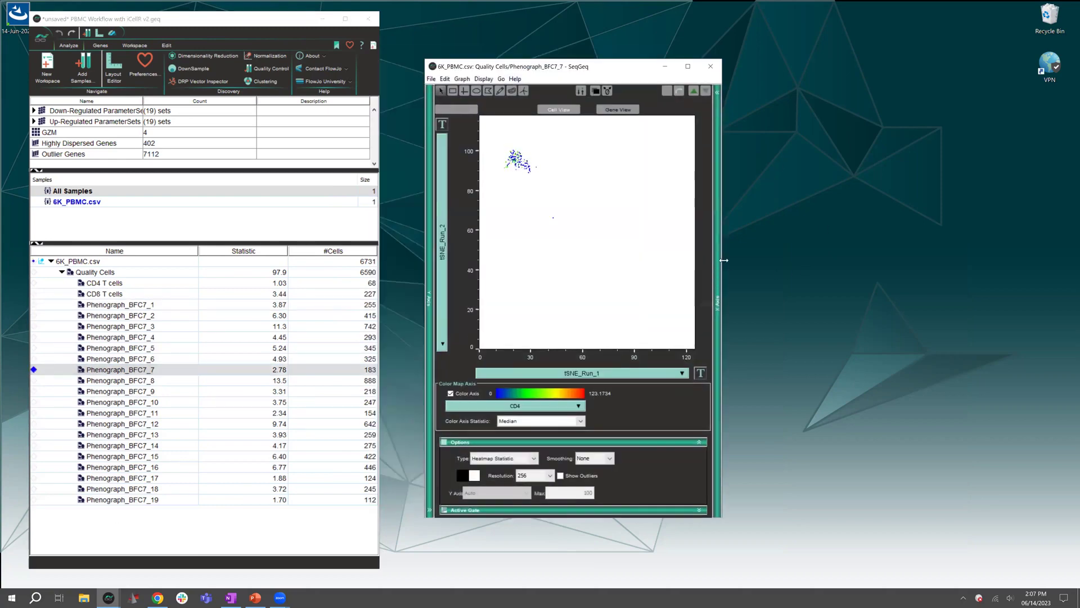
left_click_drag(722, 261, 745, 261)
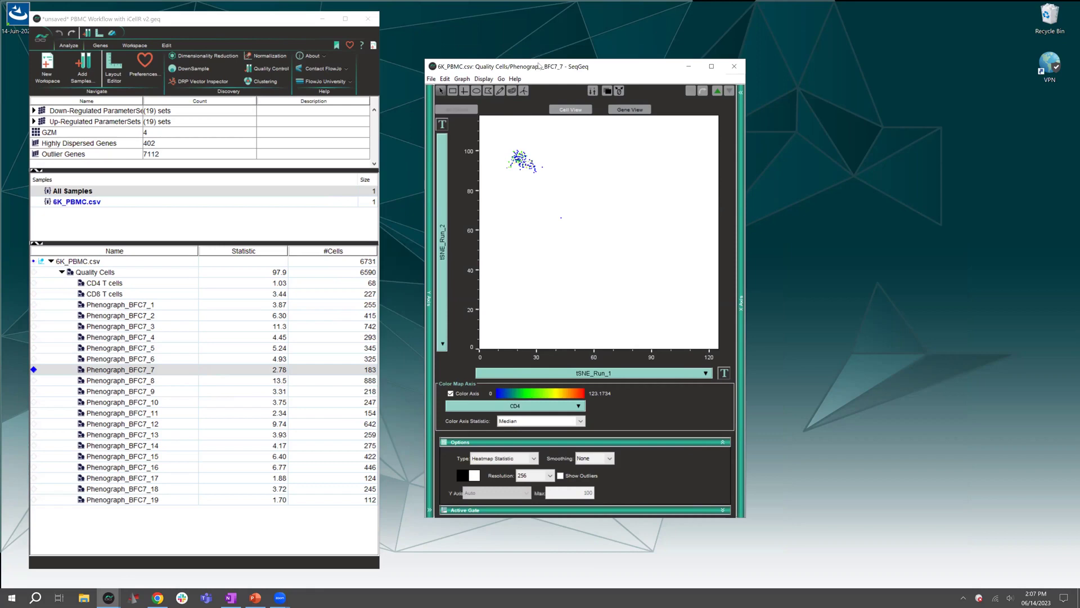
Step: Switch the Phenograph_BFC7_7 graph to Gene View with Quality Cells/Phenograph_BFC7_7 on the X axis, and enlarge its window
left_click(626, 110)
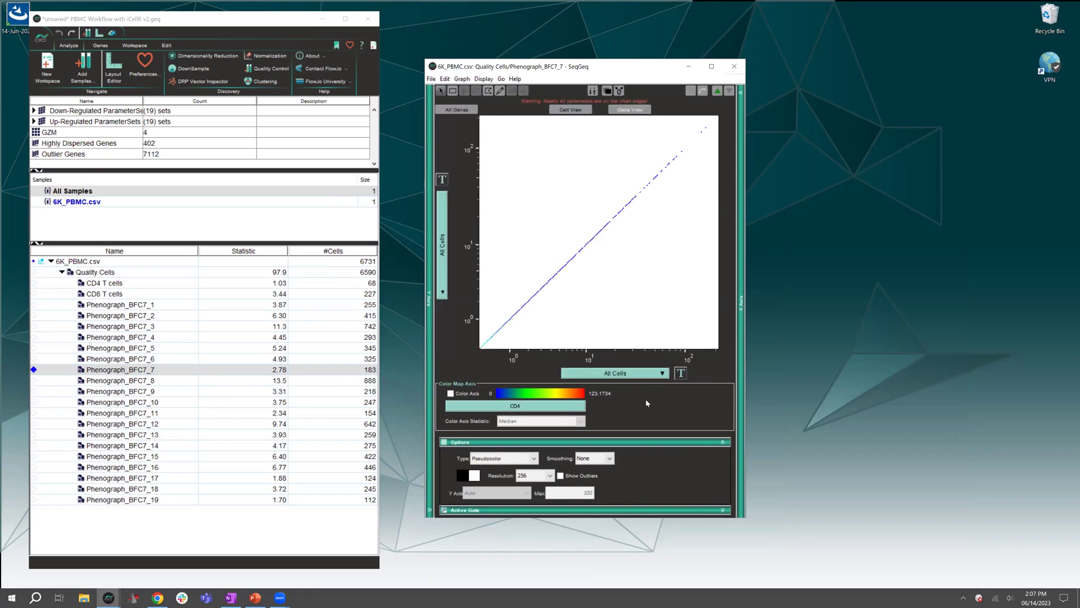
left_click(643, 374)
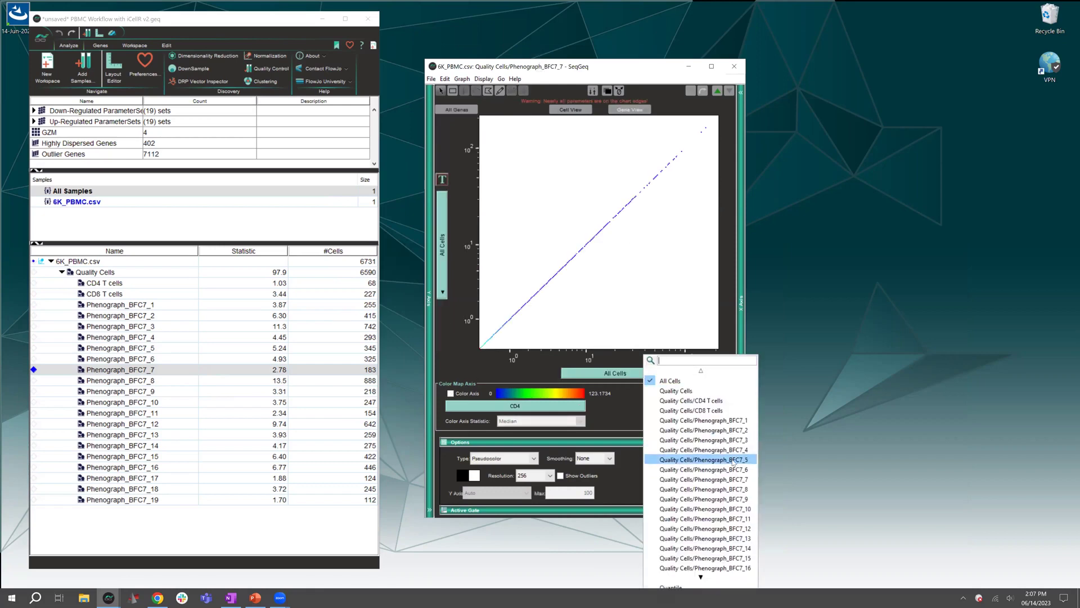
left_click(742, 482)
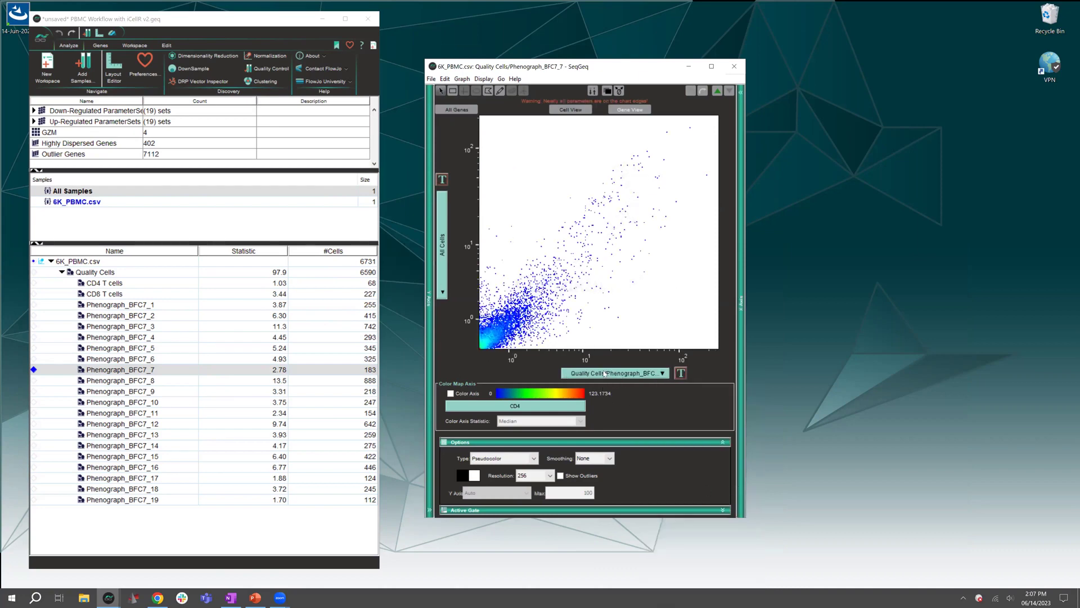
mouse_move(734, 516)
left_mouse_down()
mouse_move(722, 502)
mouse_move(730, 528)
left_mouse_up()
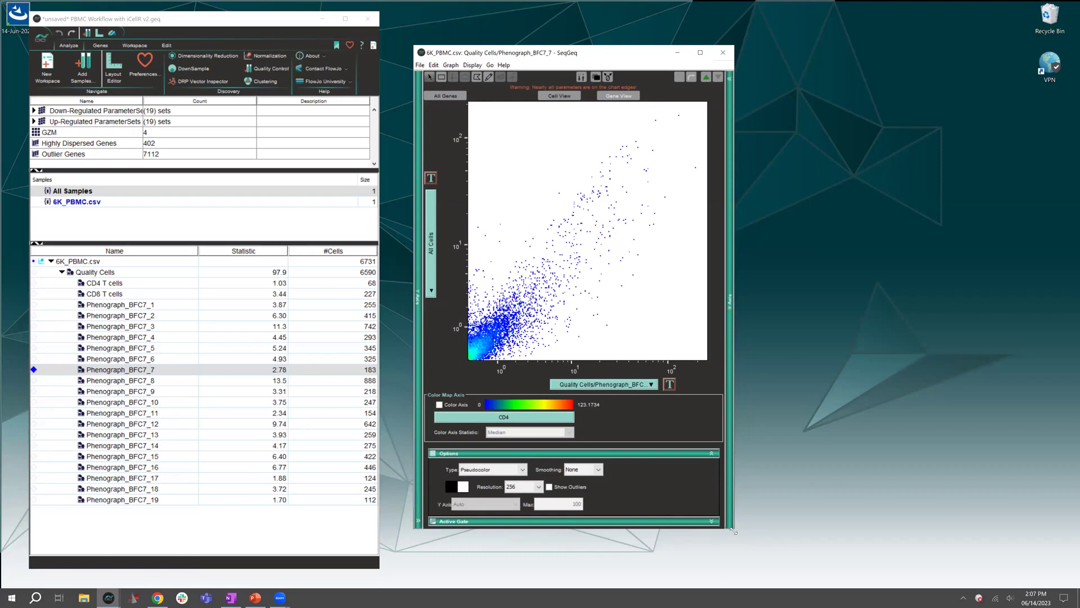
left_click_drag(734, 531, 784, 517)
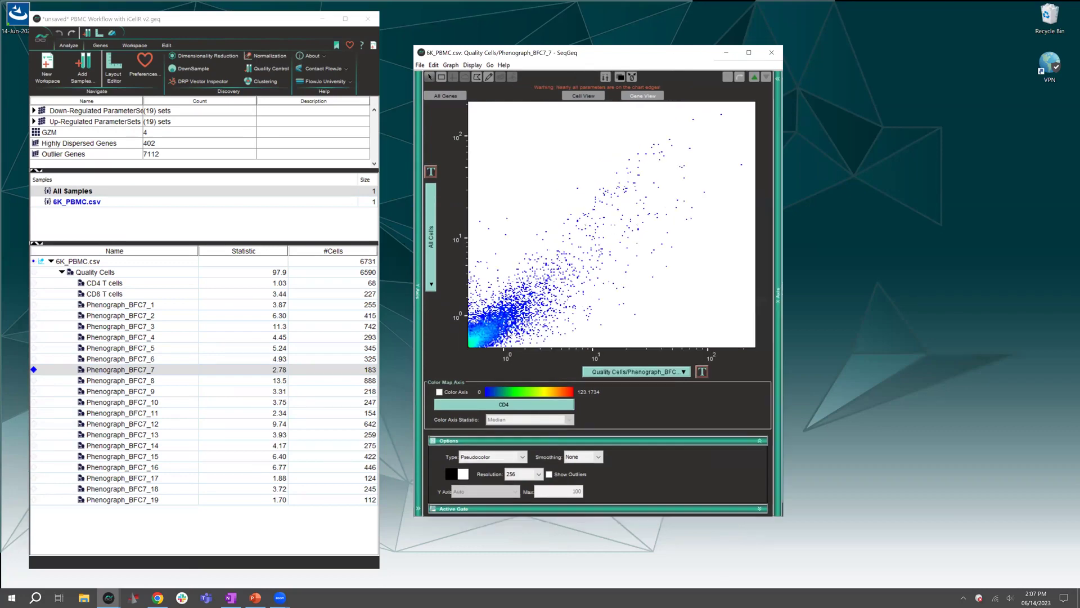
Step: Plot Quality Cells/Phenograph_BFC7_1 on the Y axis against cluster 7 and calculate the differential gene expression between the two populations
left_click(431, 258)
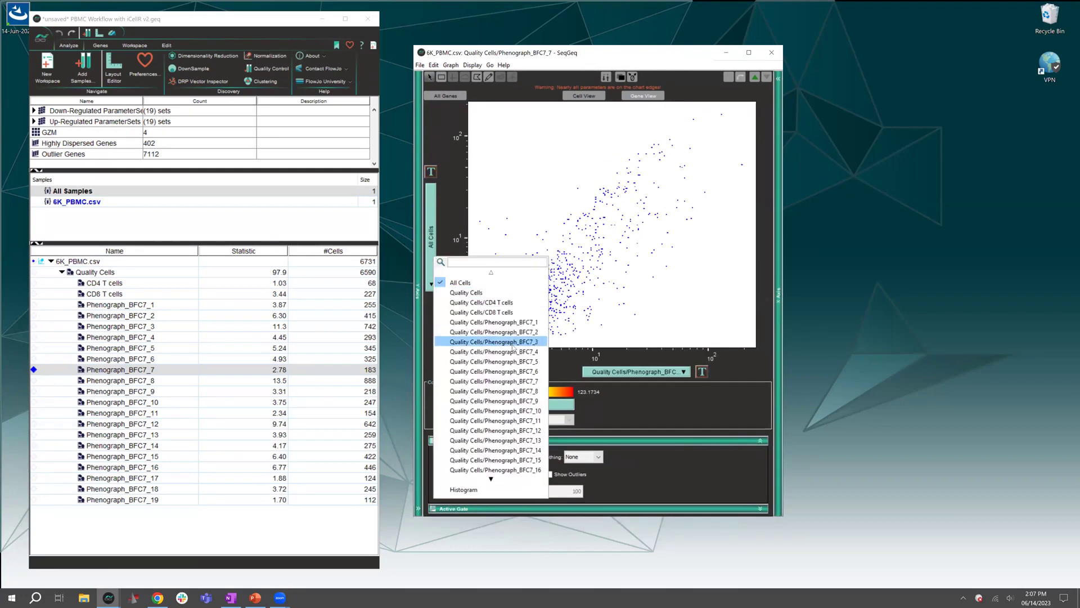
left_click(509, 323)
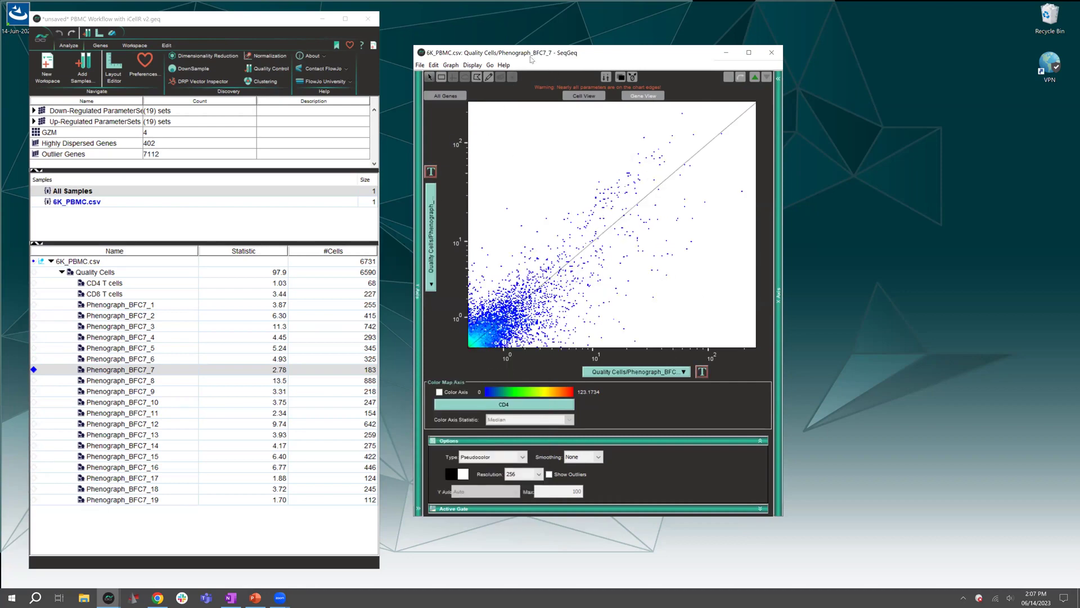
left_click_drag(534, 56, 522, 55)
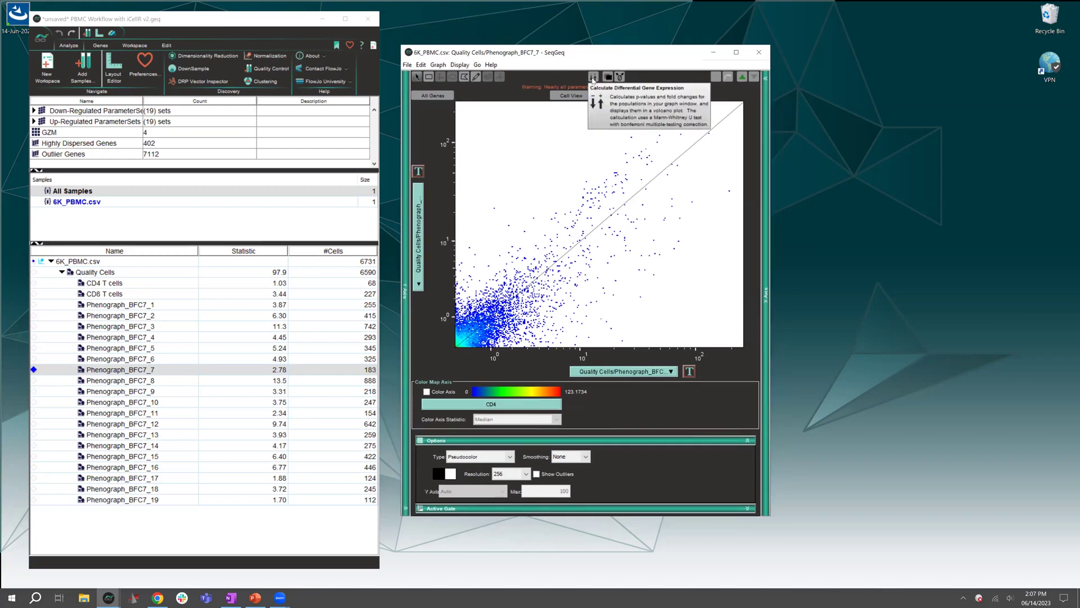
left_click(593, 78)
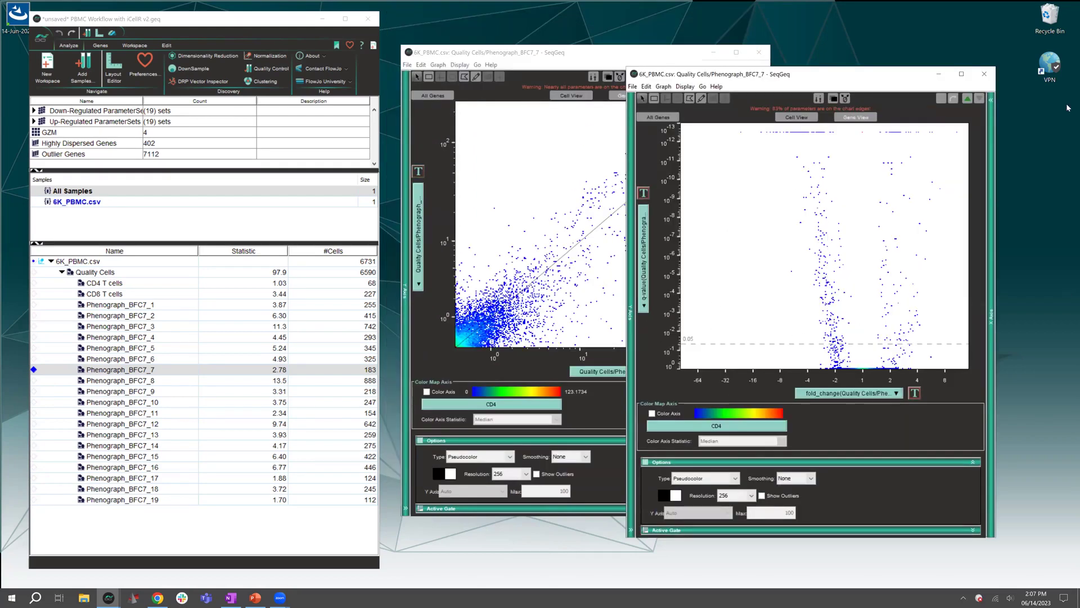
key("alt+Tab")
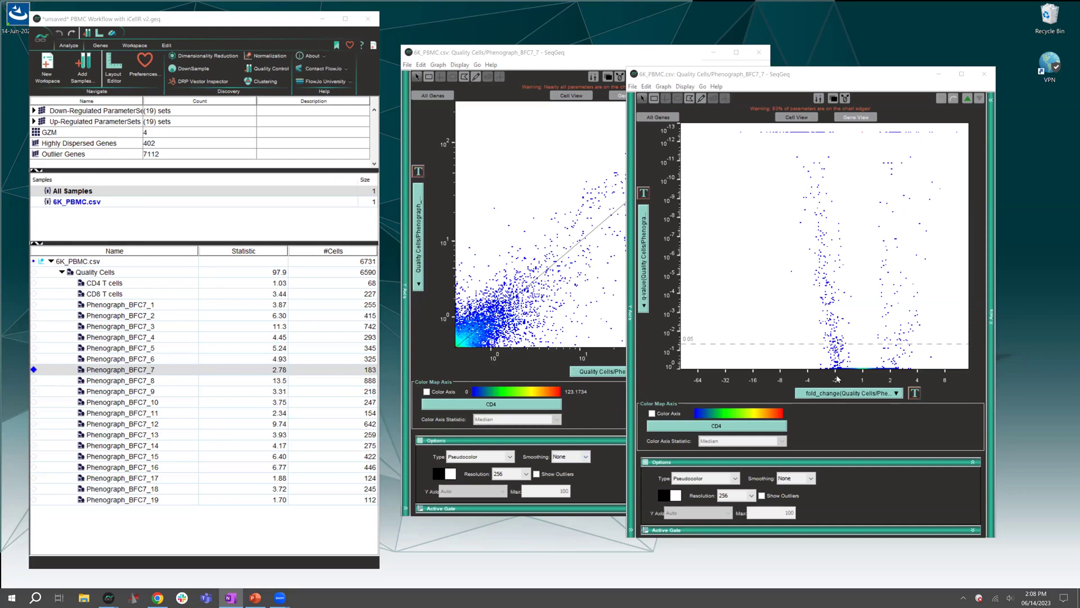
left_click(626, 338)
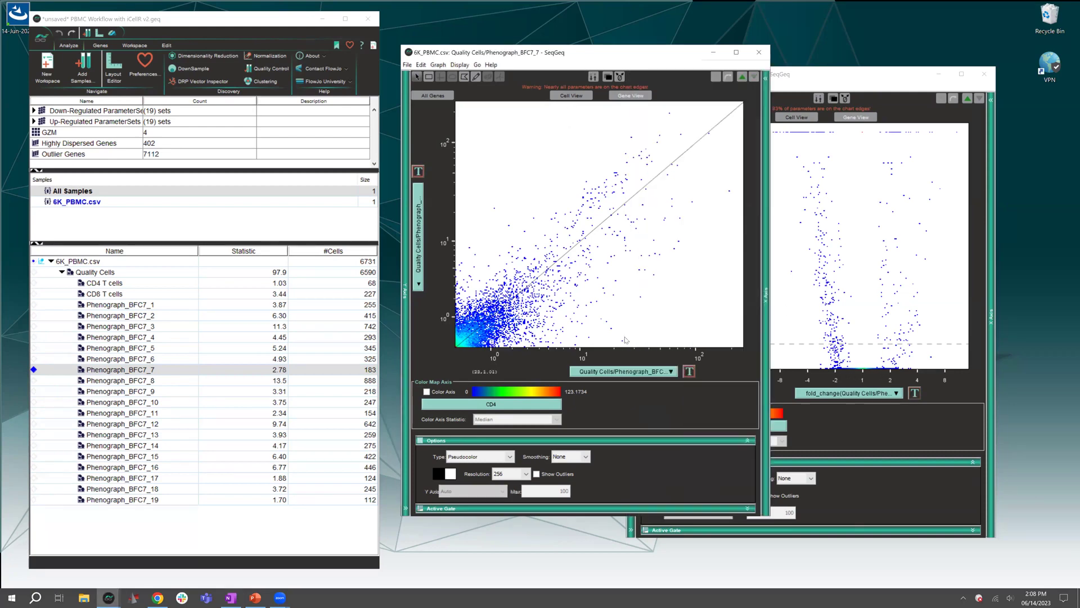
left_click(886, 321)
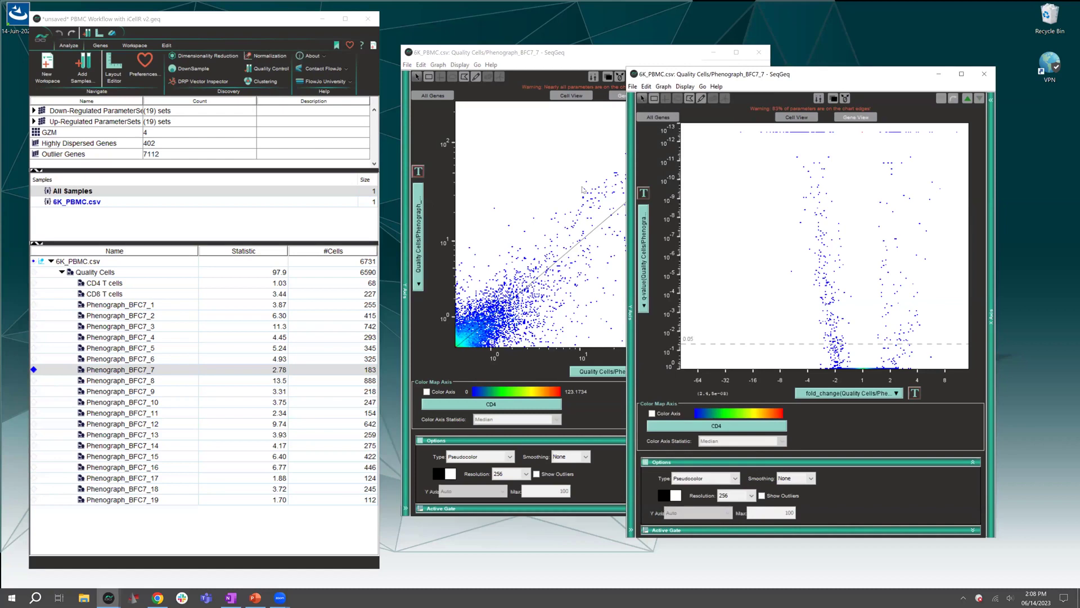
left_click(844, 393)
left_click(789, 354)
Step: Gate the genes with positive fold change above the 0.05 line in the volcano plot with a rectangle named "Up in 7 vs 1"
left_click(653, 99)
left_click_drag(870, 124, 964, 341)
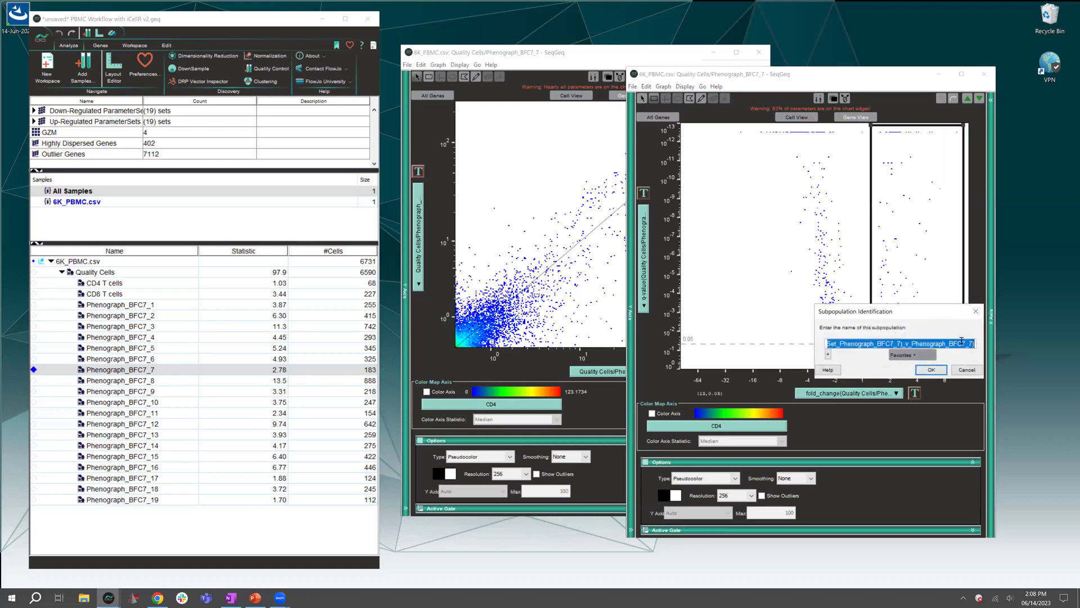
type("Up in &")
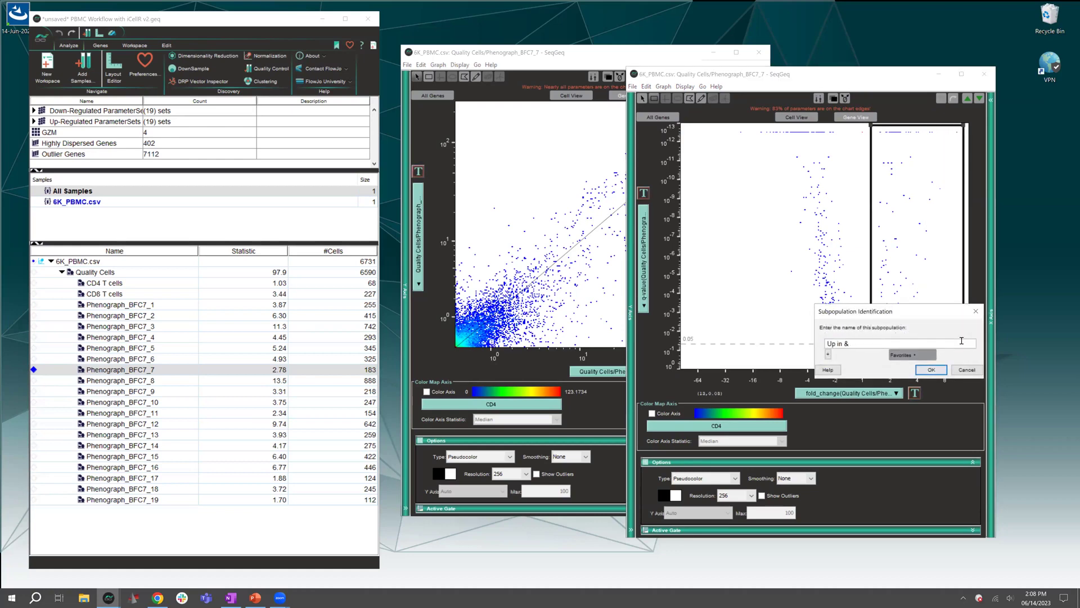
key("BackSpace")
type("7 vs 1")
left_click(925, 370)
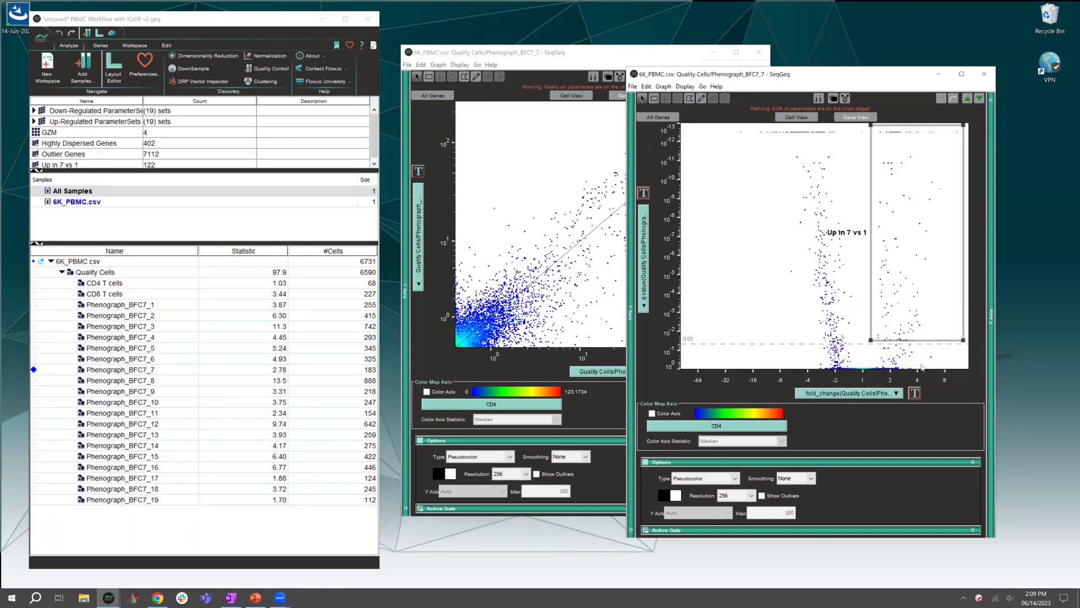
Step: Enlarge the gene set list and inspect the genes contained in the Up in 7 vs 1 set
left_click_drag(84, 171, 84, 203)
double_click(78, 165)
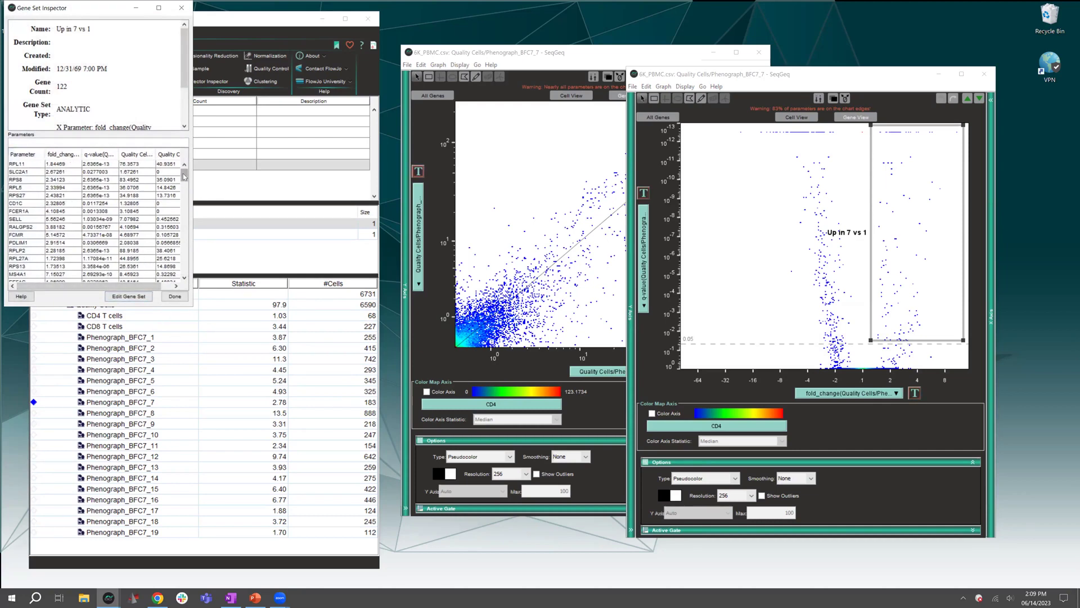
scroll(184, 180, "down", 4)
scroll(192, 245, "up", 2)
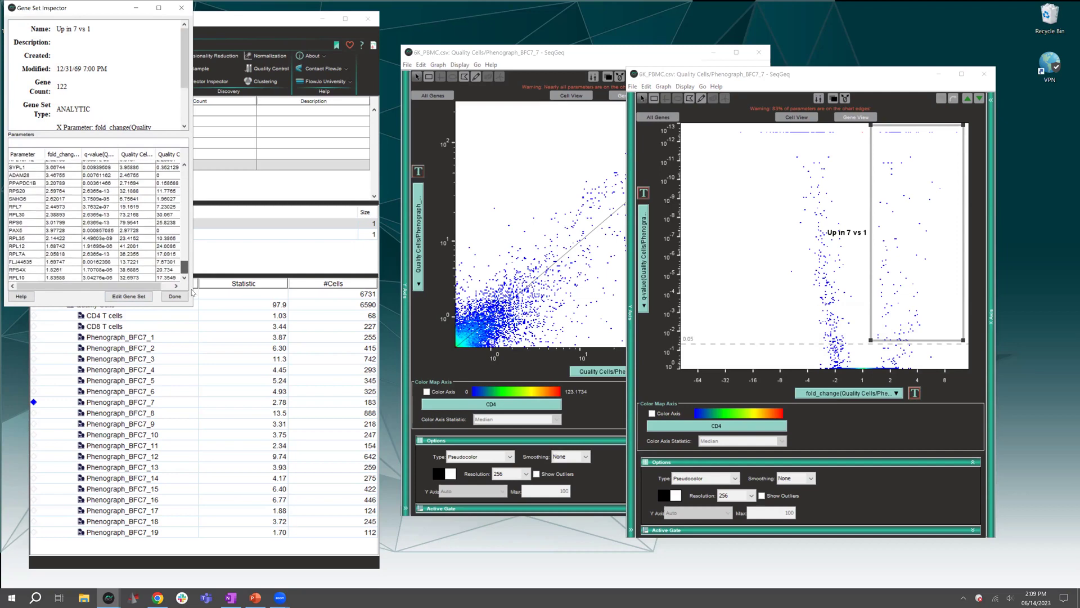
left_click(180, 11)
Step: Export the Up in 7 vs 1 gene set in SeqGeq CSV format to the Desktop and place its file icon below VPN
right_click(110, 165)
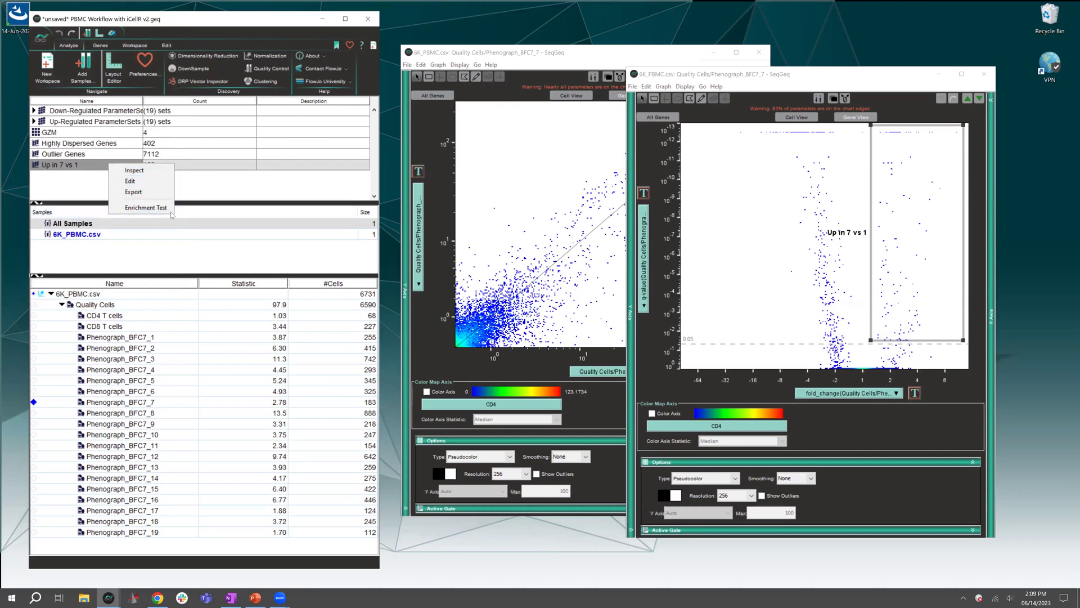
left_click(135, 192)
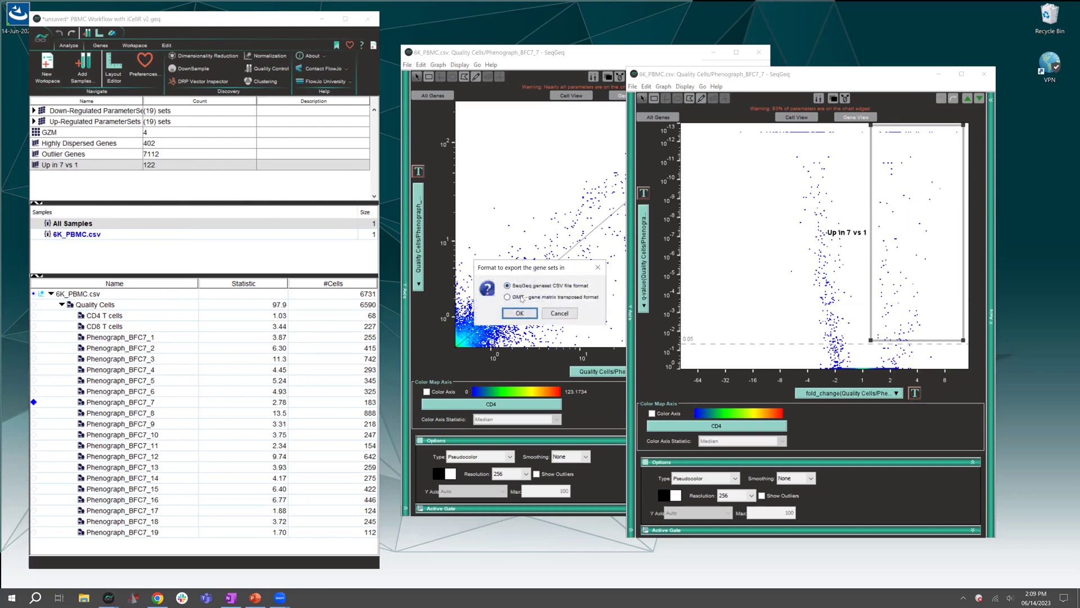
left_click(520, 314)
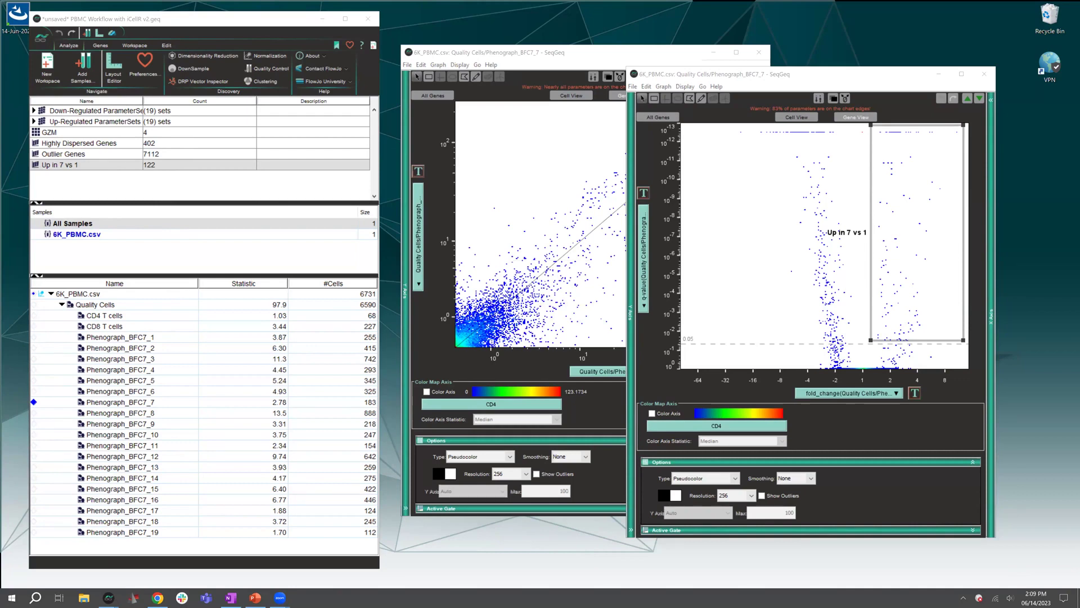
left_click(330, 223)
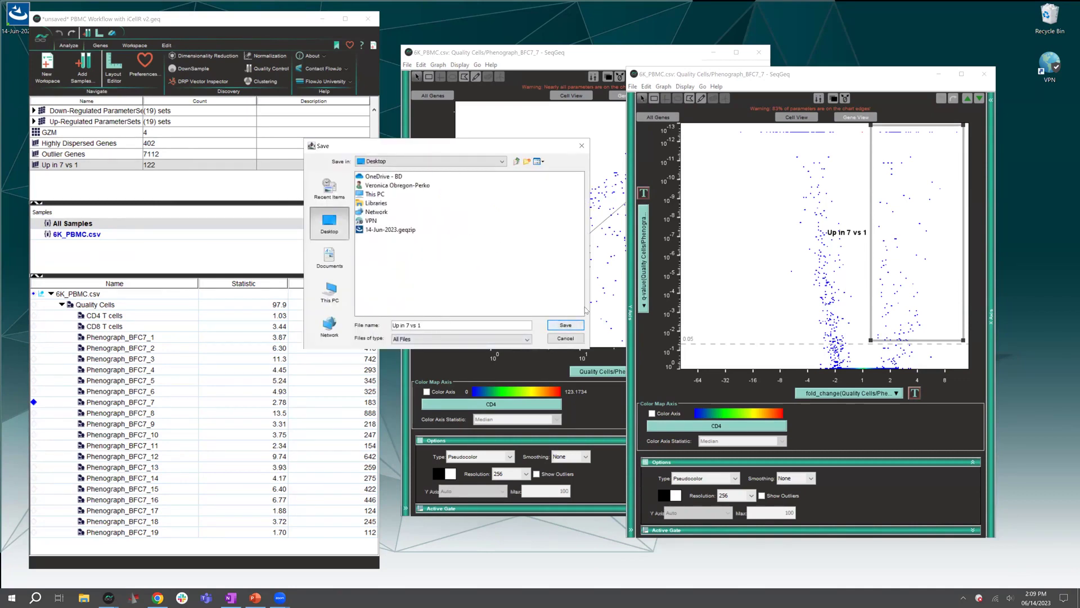
left_click(565, 325)
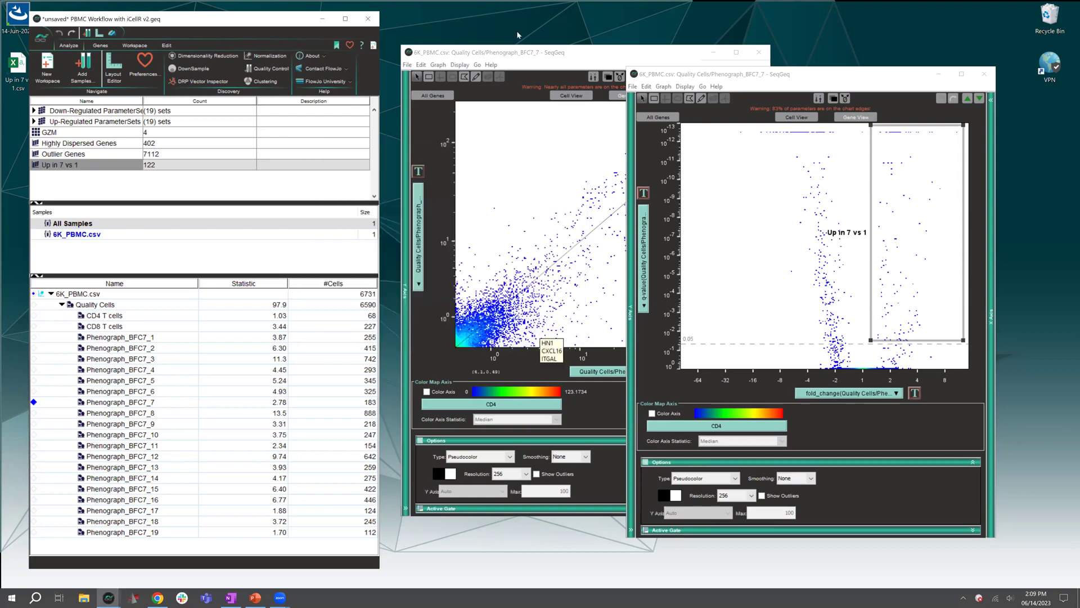
left_click_drag(194, 158, 1049, 121)
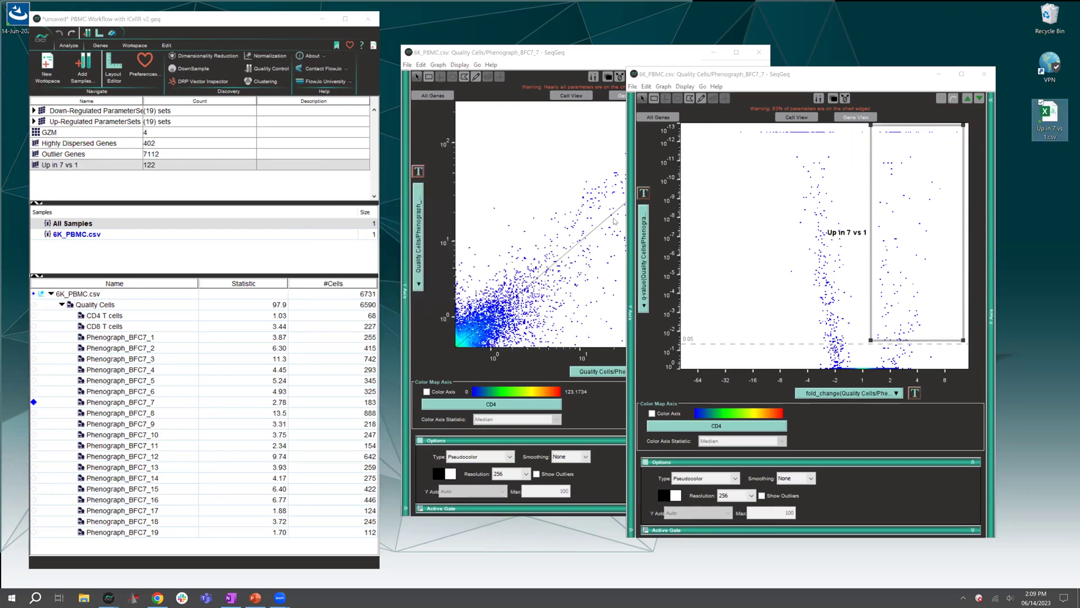
Step: Switch to Chrome, search for "panther gene ontology" in a new tab and open the PANTHER.db website
left_click(159, 598)
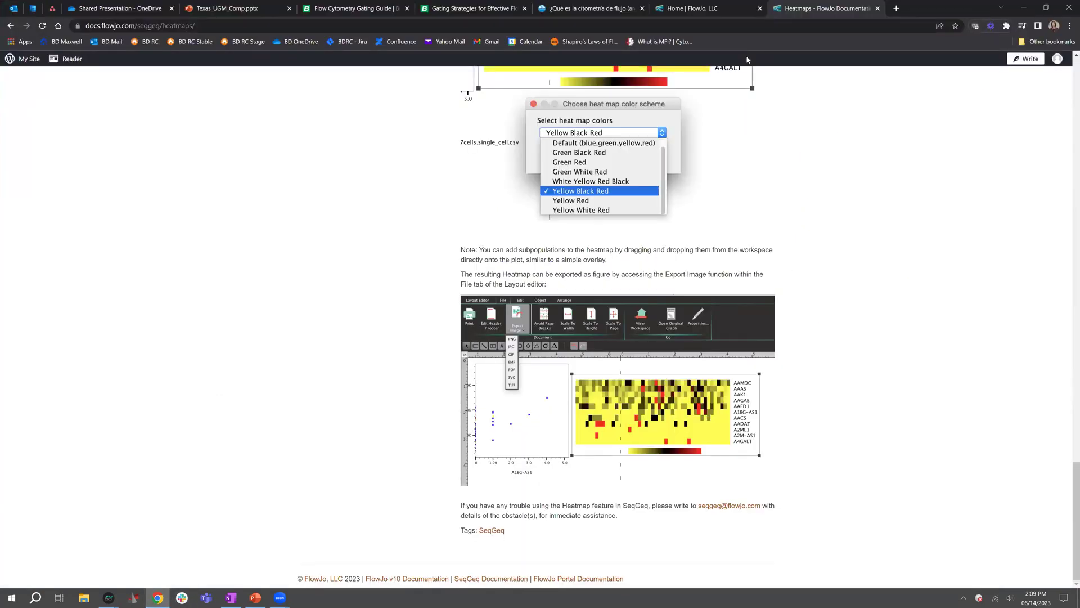
left_click(896, 8)
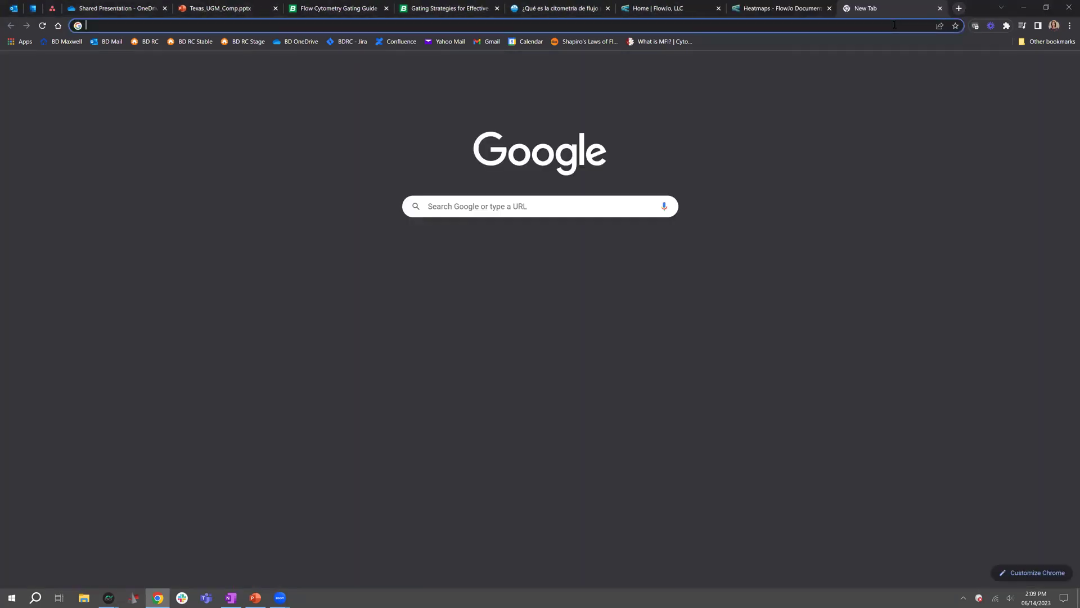
type("panther")
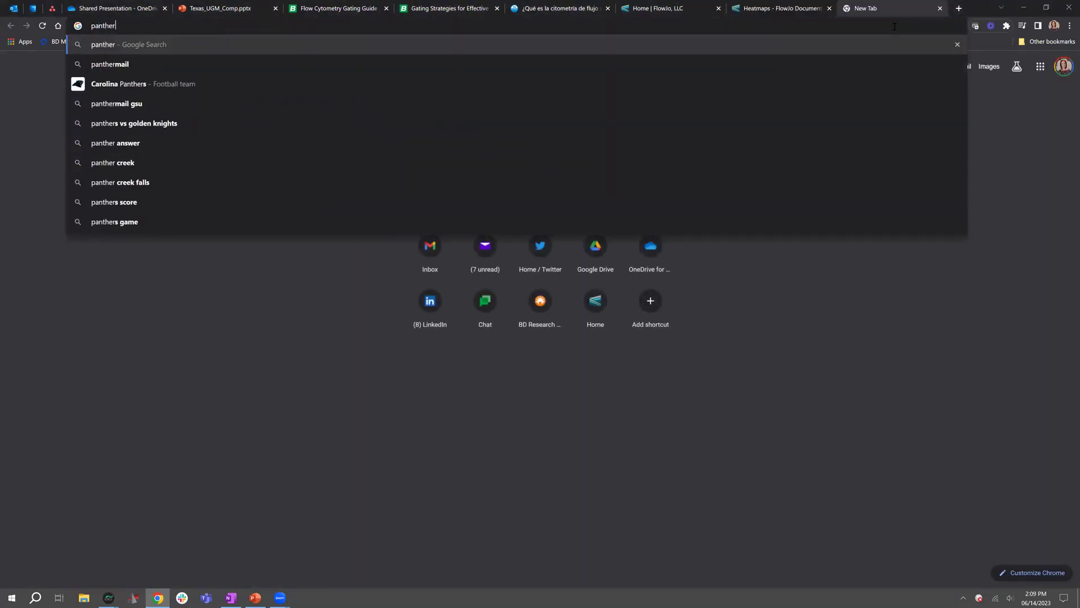
type(" gene")
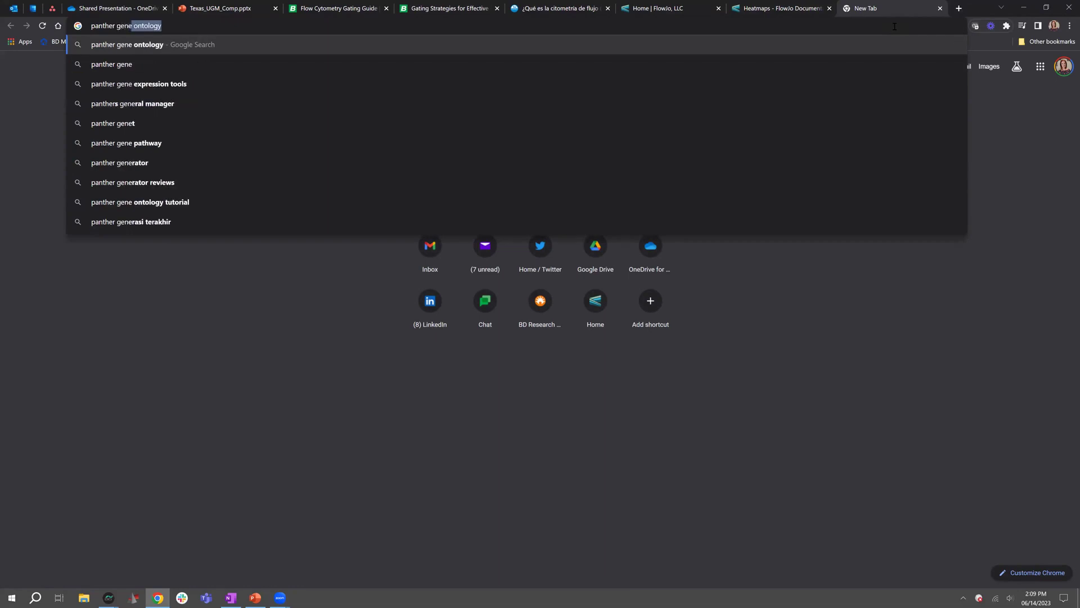
key("Return")
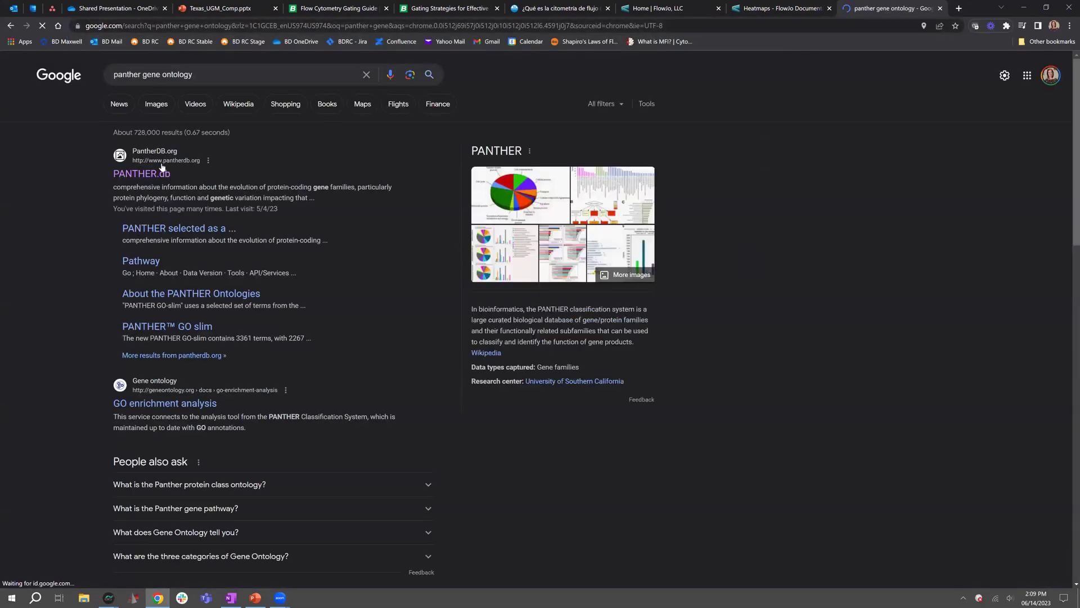
left_click(162, 174)
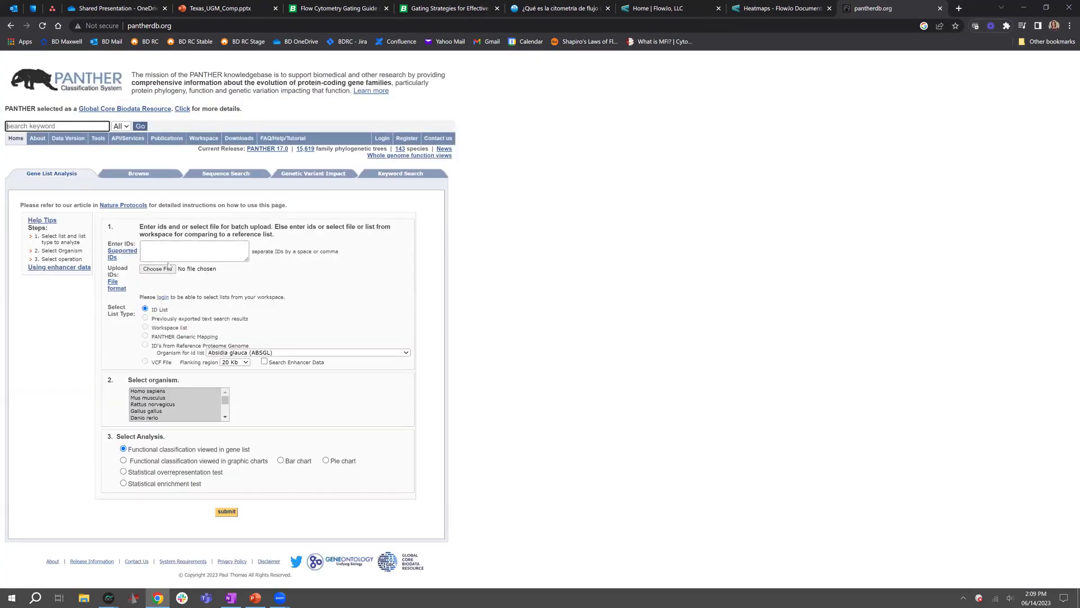
Step: Choose Up in 7 vs 1.csv from the Desktop as the ID upload file for the gene list analysis
left_click(168, 272)
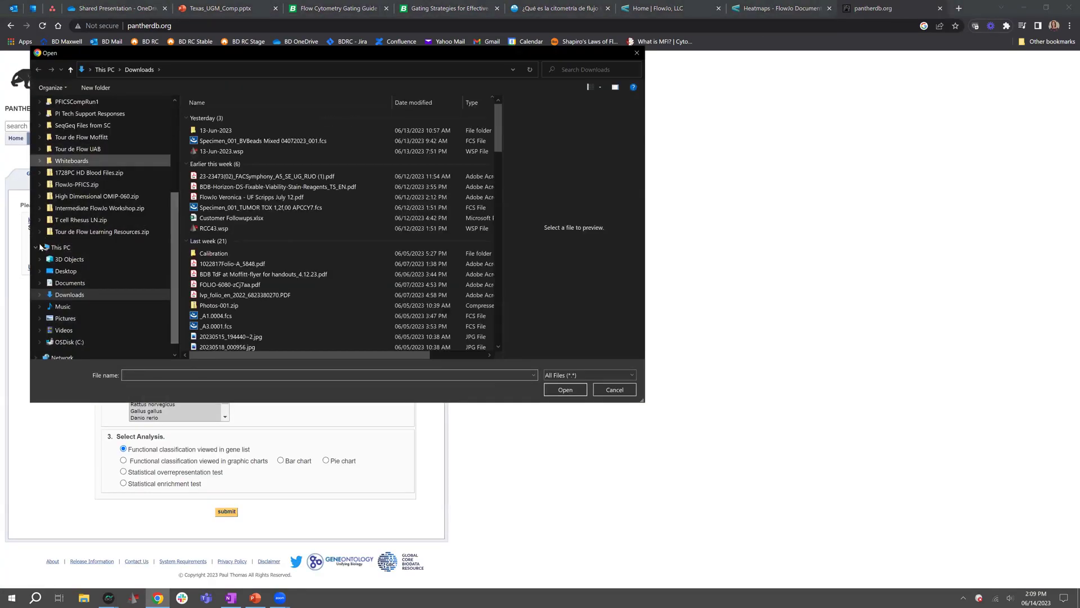
left_click(66, 271)
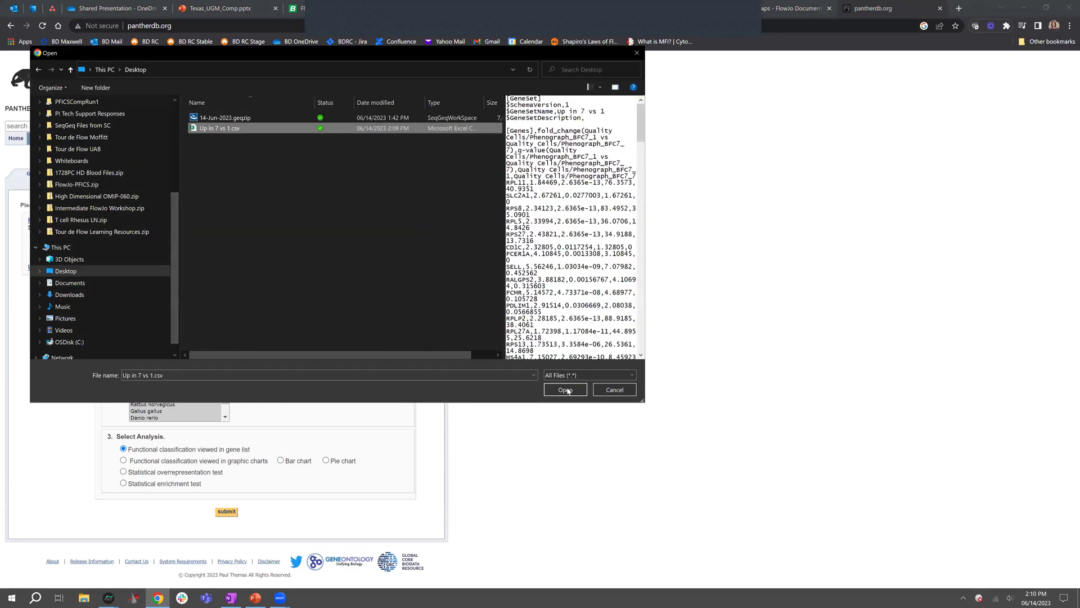
key("Return")
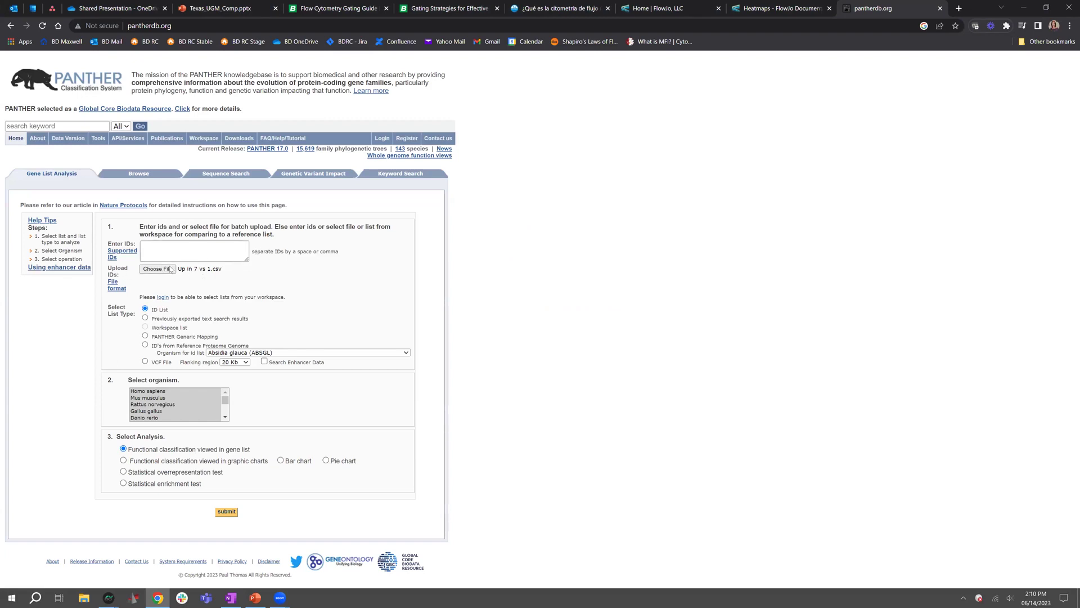
Step: Submit the gene list for Homo sapiens with functional classification viewed in graphic charts as a bar chart
left_click(163, 392)
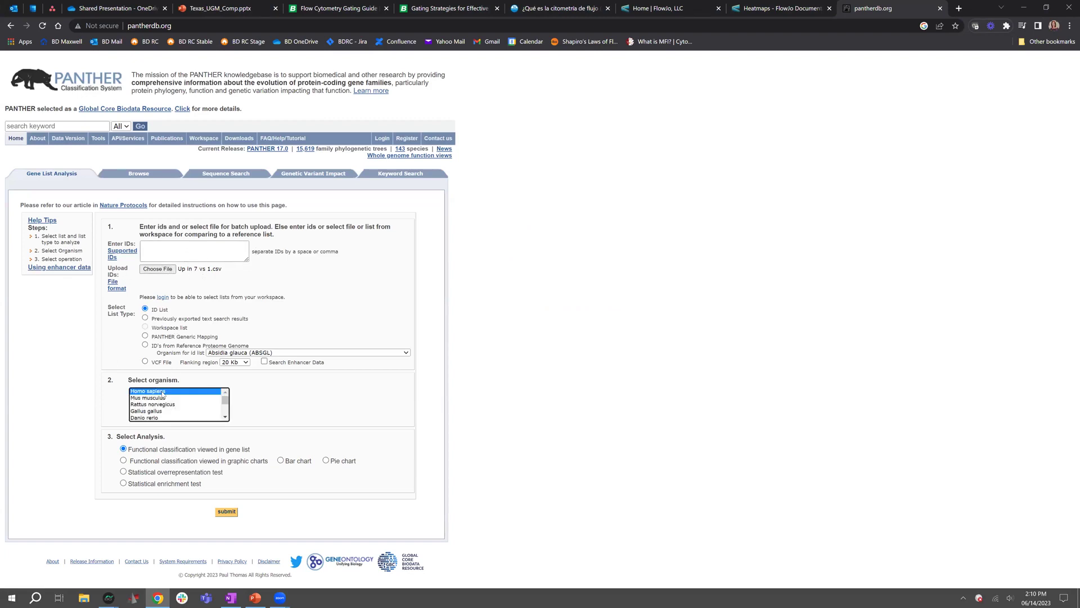
left_click(124, 461)
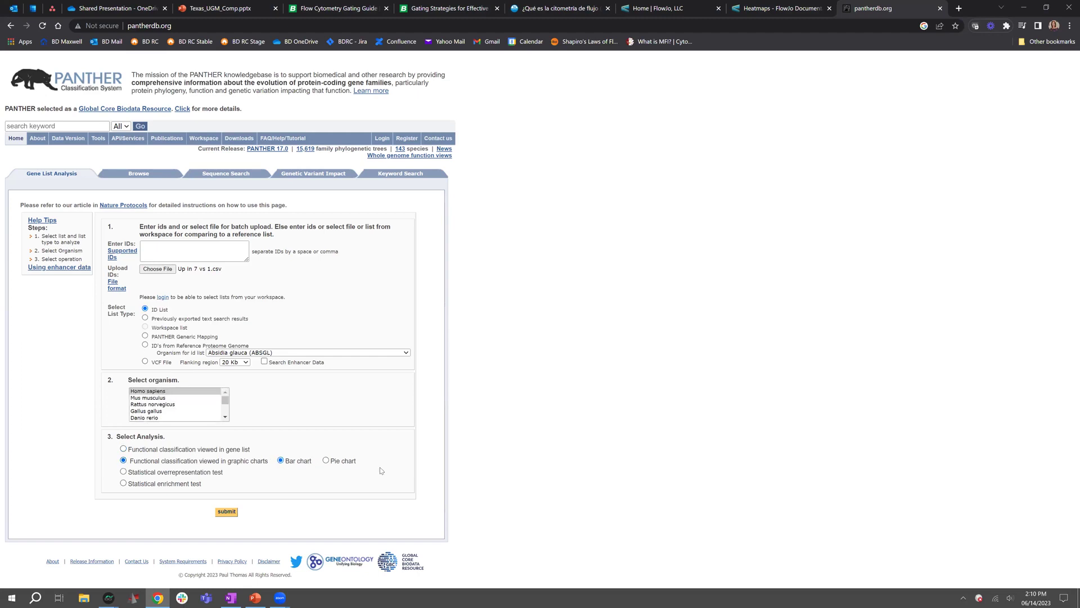
left_click(235, 510)
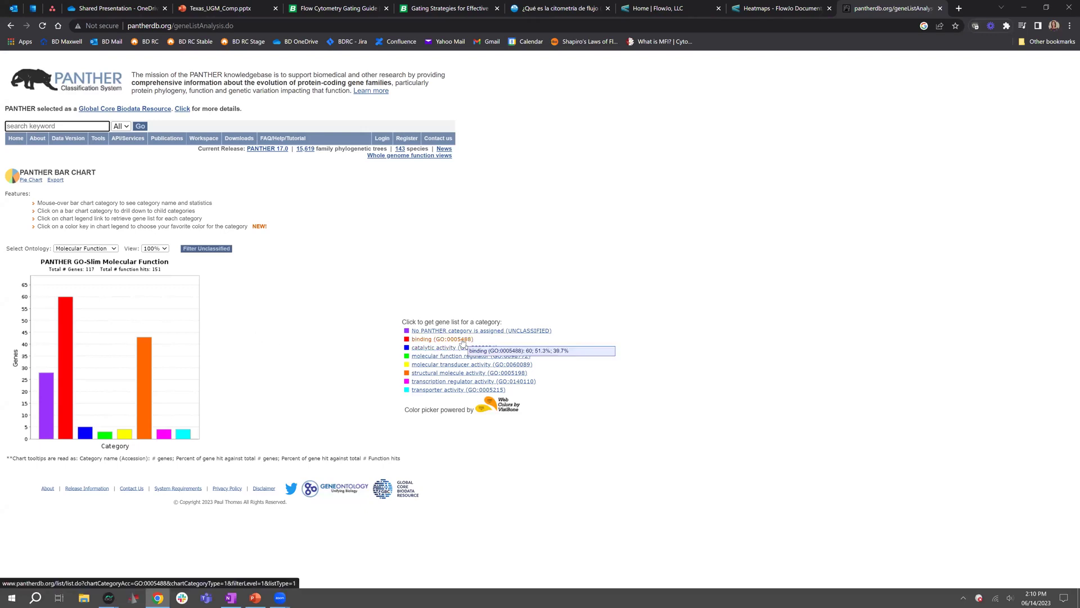
Step: Set the bar chart's ontology to Pathway
left_click(101, 249)
left_click(87, 281)
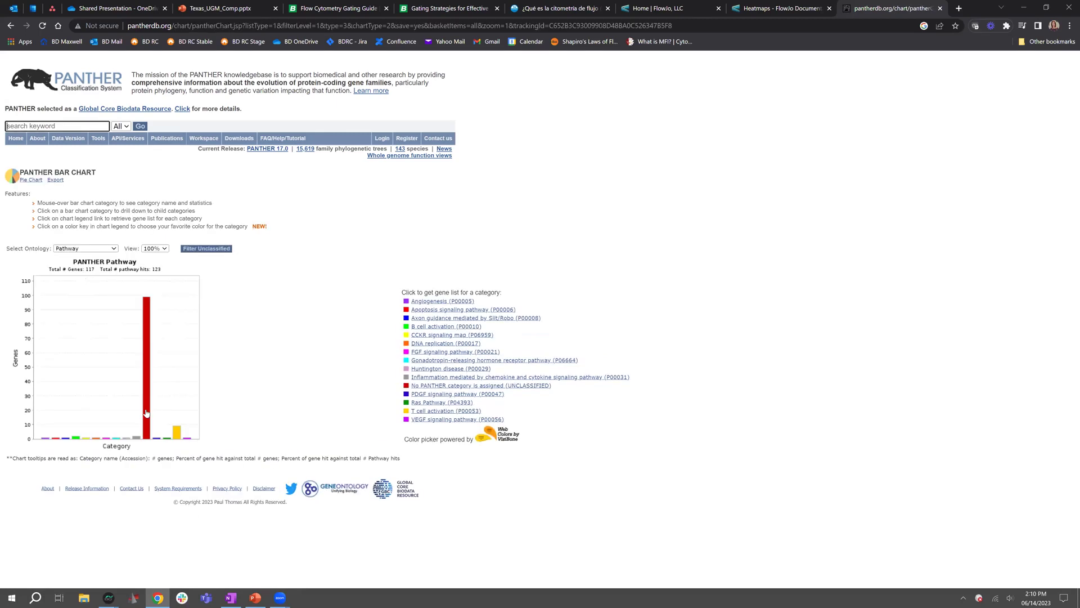
Step: Examine the gene lists of the Apoptosis signaling pathway and T cell activation categories, and return to the pathway chart
mouse_move(146, 413)
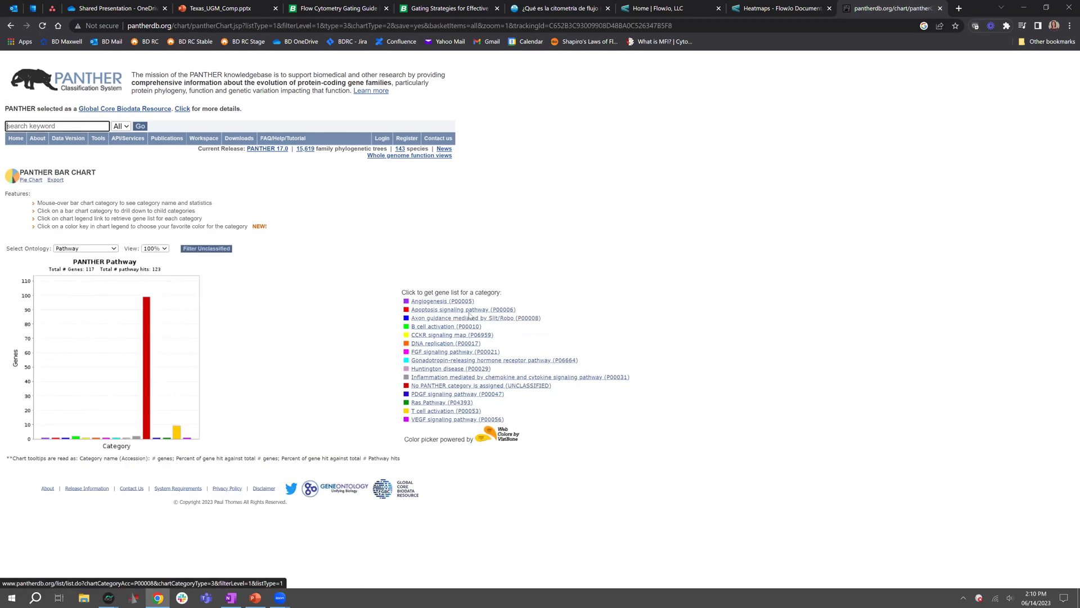
left_click(470, 310)
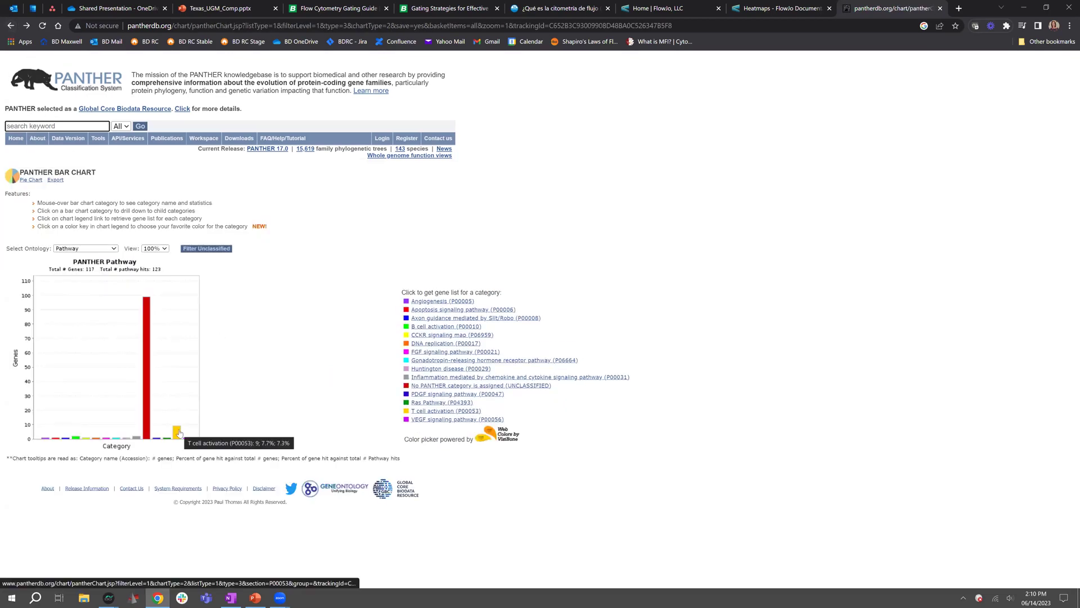
left_click(457, 414)
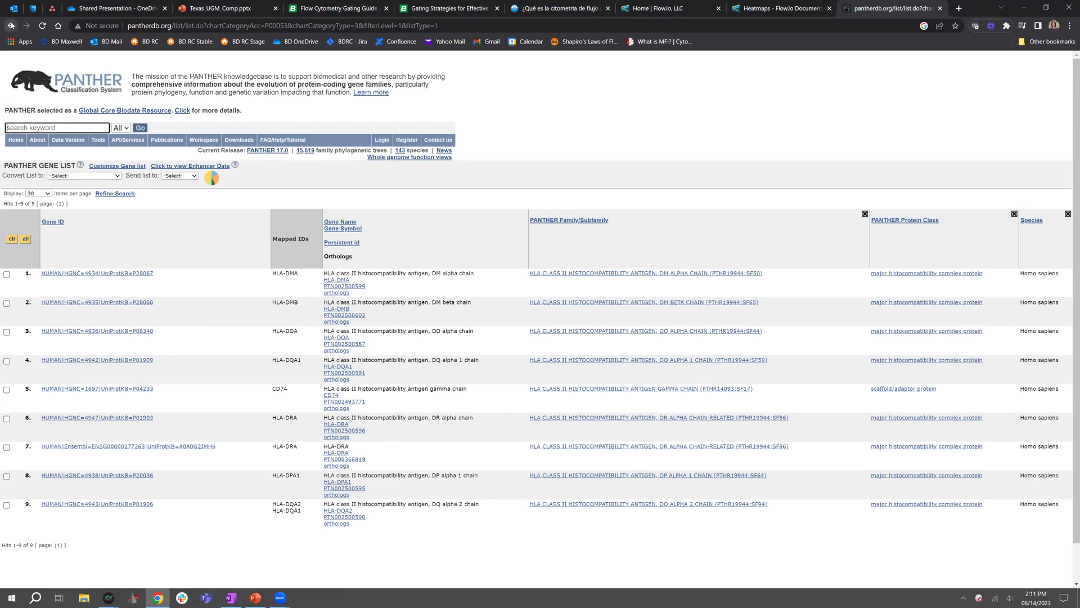
left_click(11, 25)
Step: Set the bar chart's ontology to Cellular Component
left_click(110, 249)
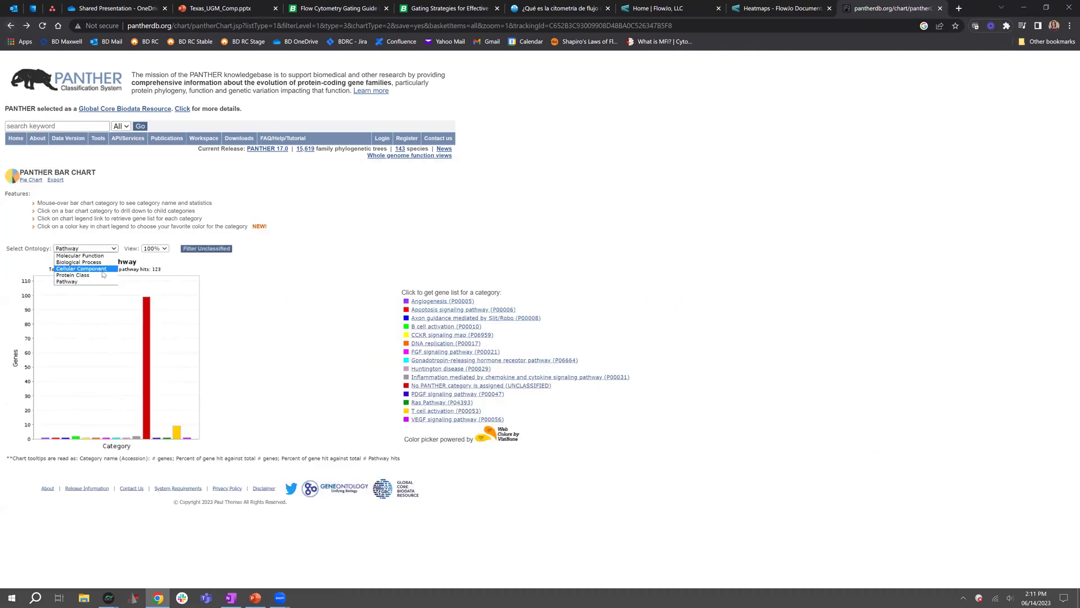
left_click(101, 269)
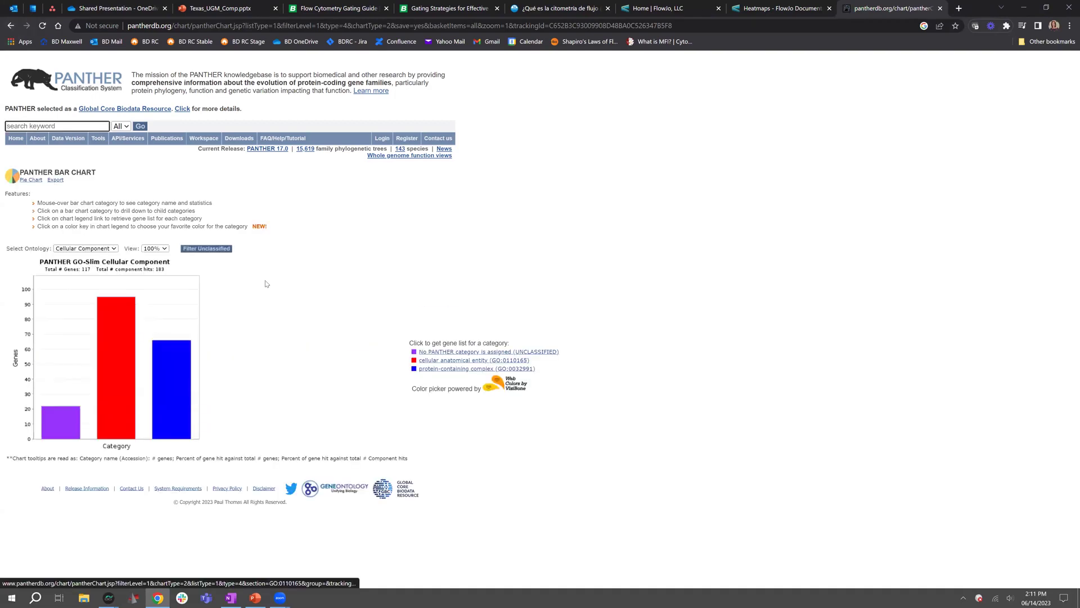
Step: Return to SeqGeq and close both Phenograph_BFC7_7 graph windows, keeping only the iCellR workspace open
left_click(1024, 8)
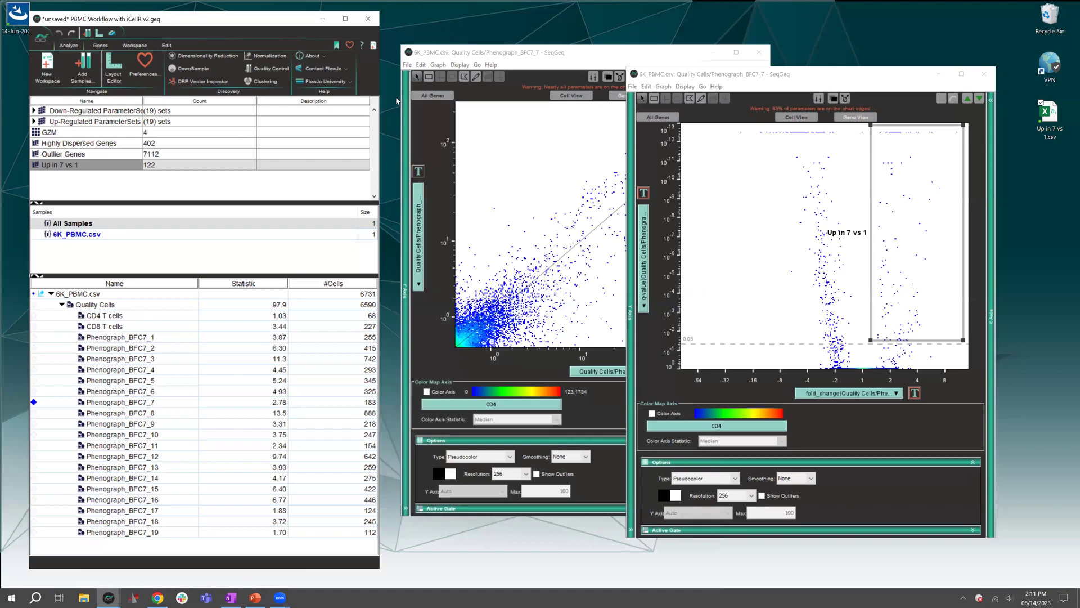
left_click(984, 74)
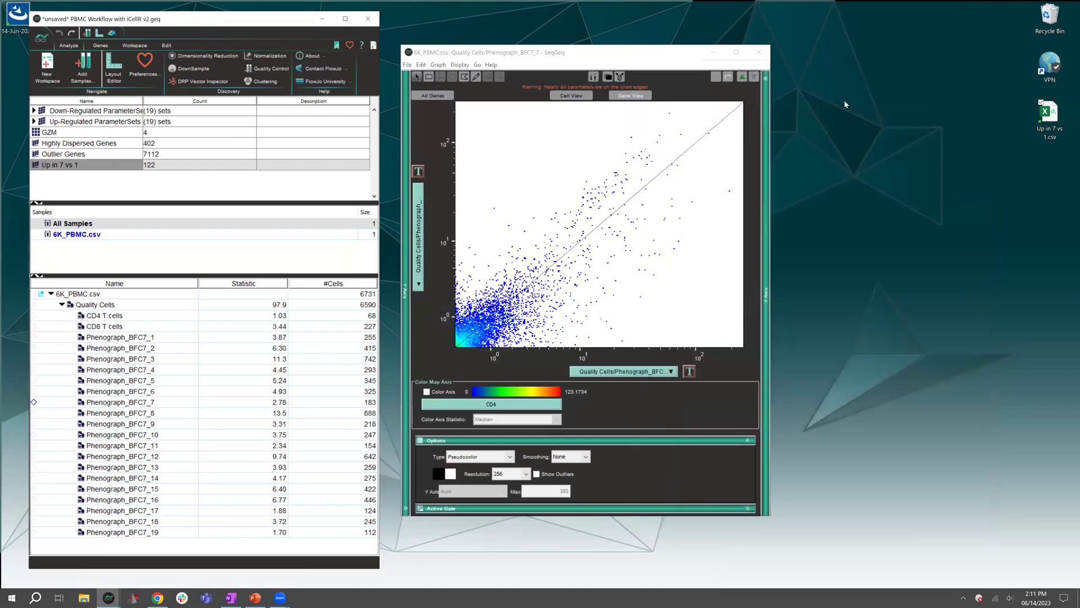
left_click(758, 52)
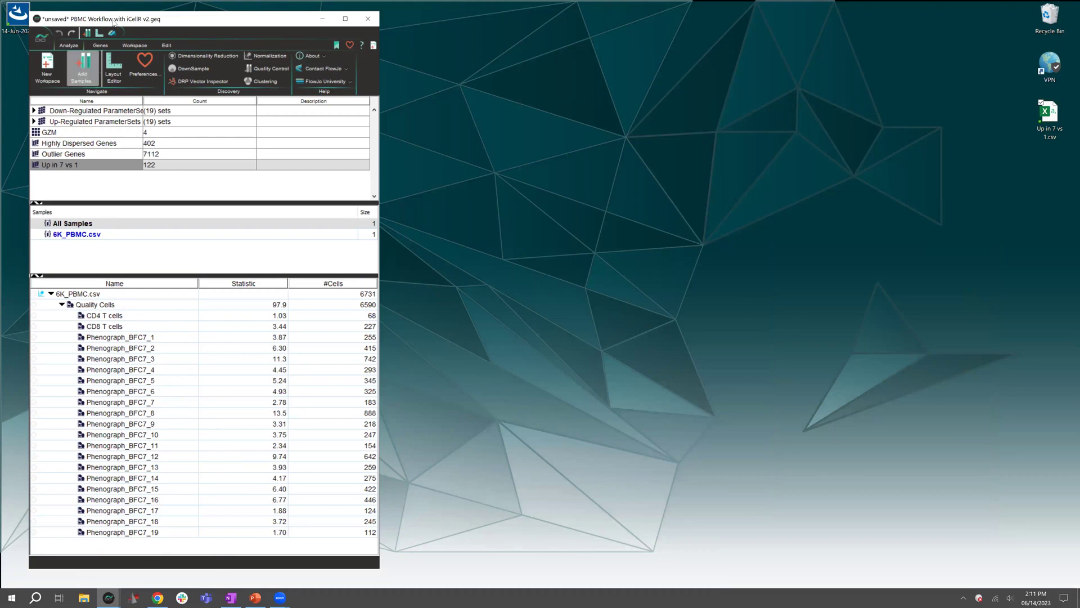
left_click_drag(133, 25, 130, 32)
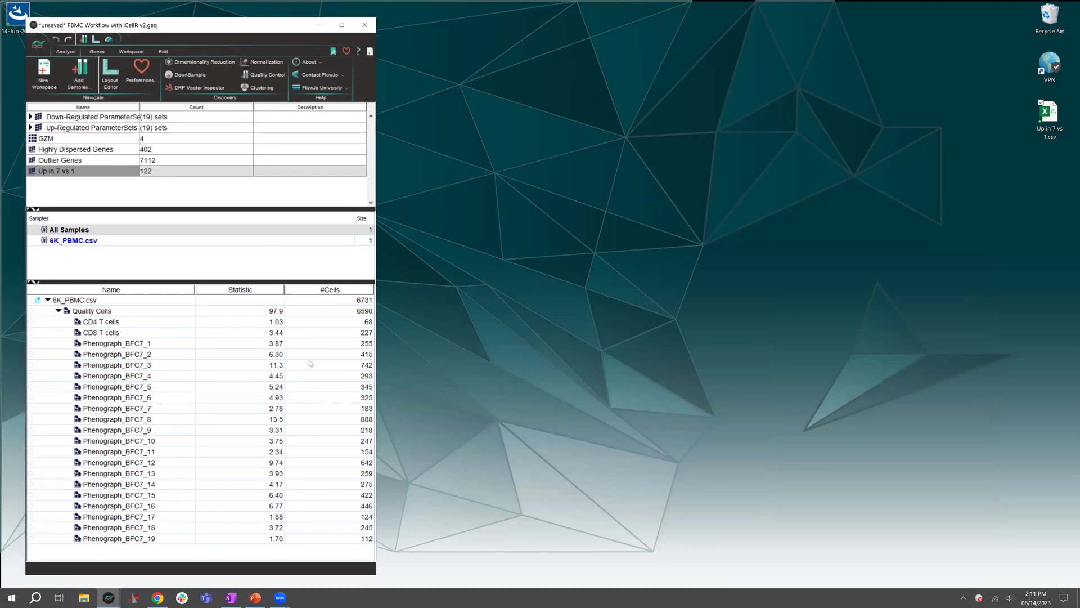
Step: Start the iCellR plugin's Differential Expression setup on the Quality Cells population
left_click(106, 313)
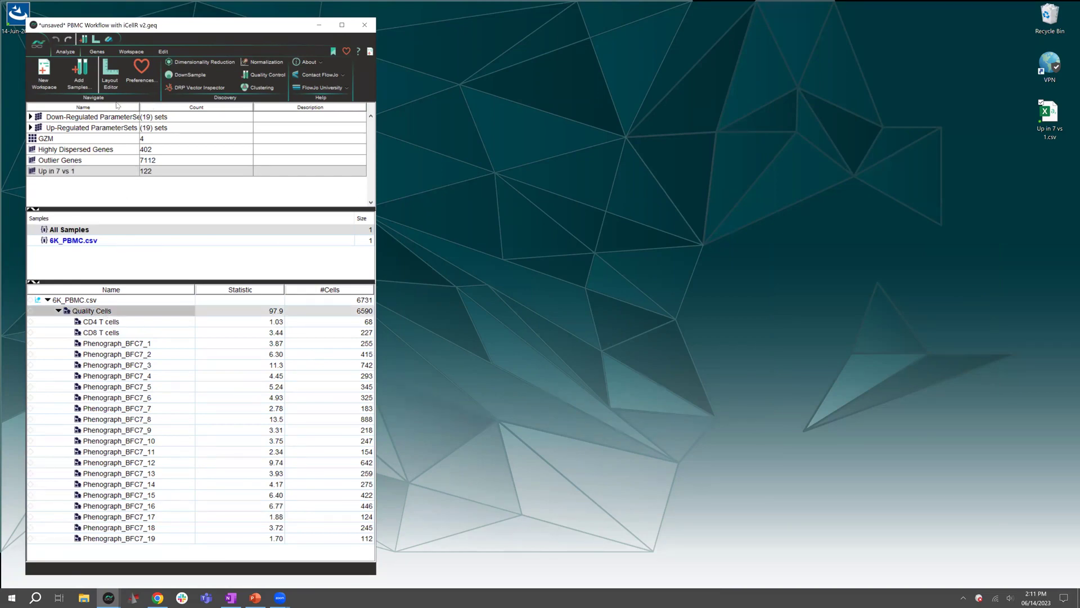
left_click(127, 51)
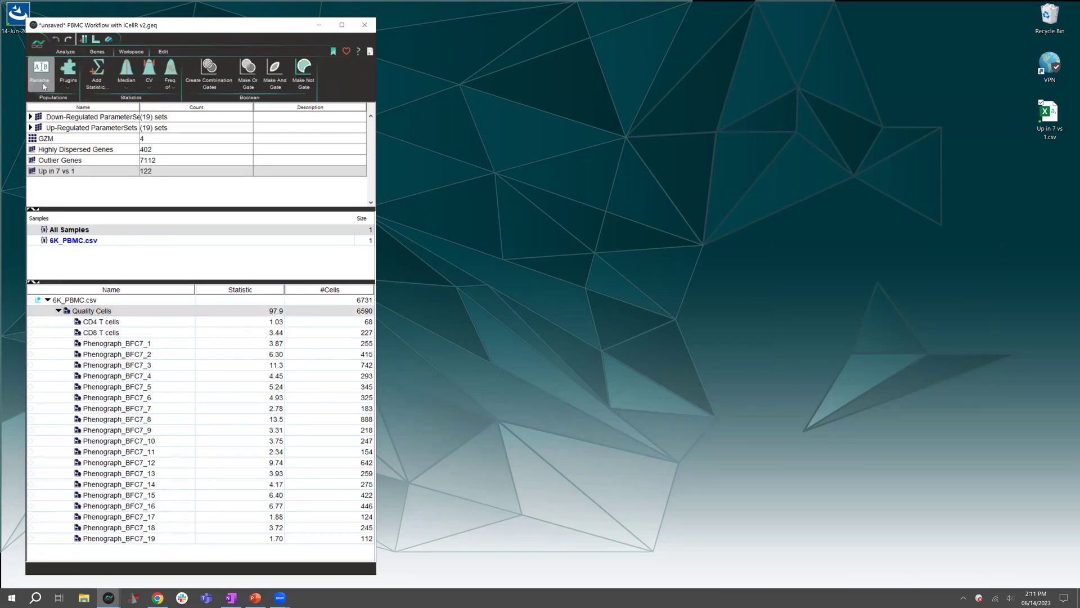
left_click(69, 66)
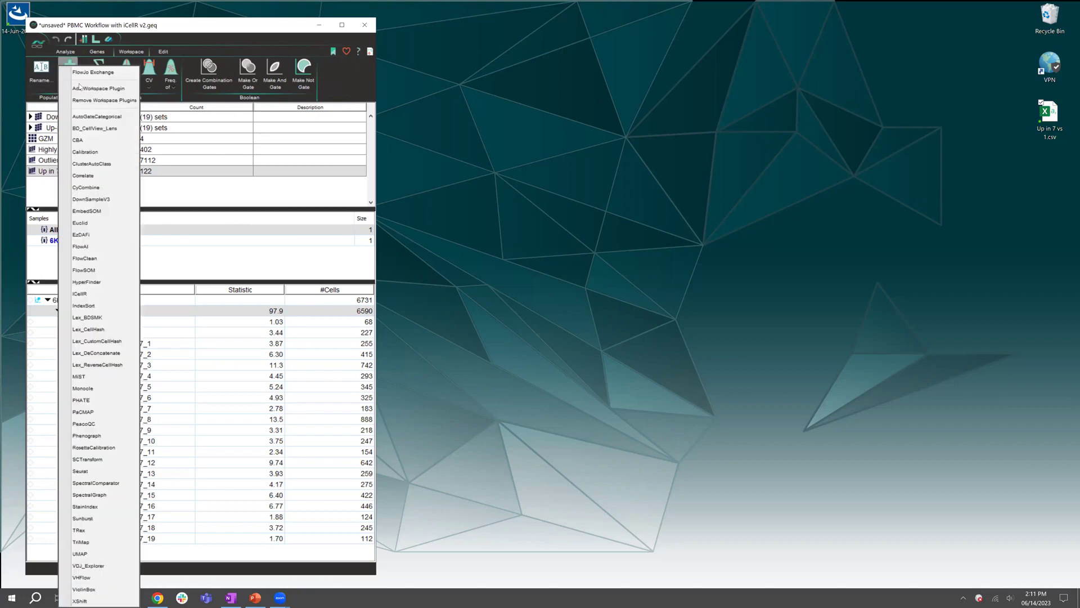
left_click(100, 293)
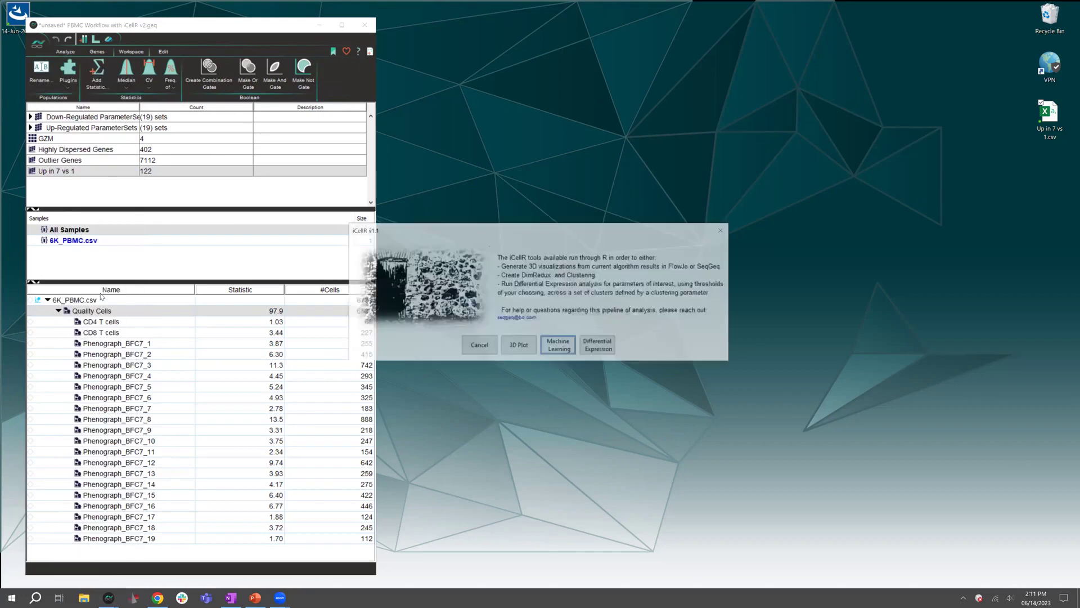
left_click(598, 344)
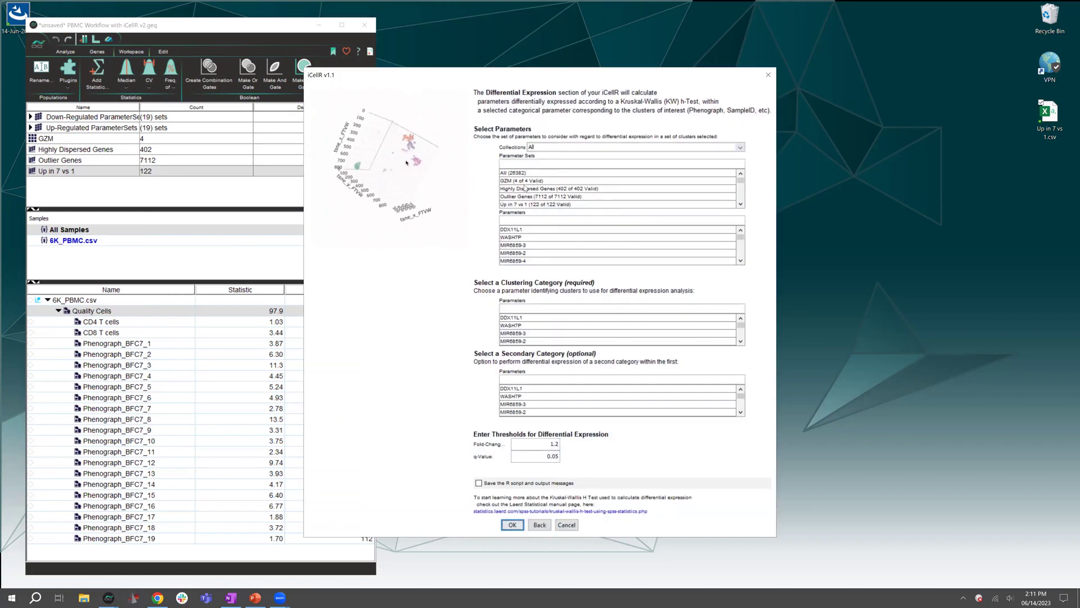
Step: Choose Highly Dispersed Genes as parameters and Phenograph_BFC7 as the clustering category, and cancel the differential expression setup
left_click(527, 189)
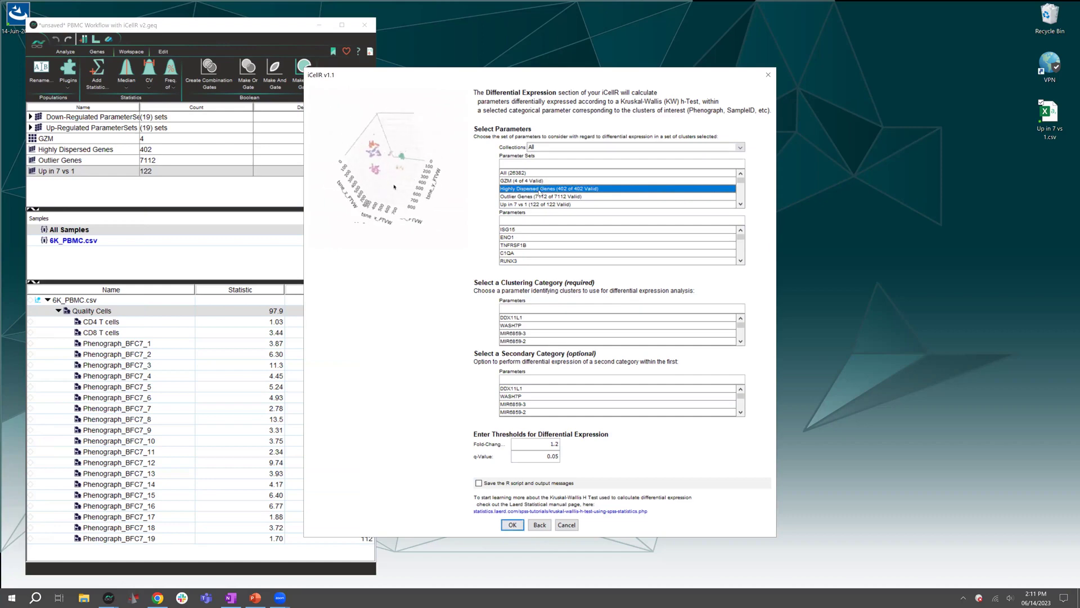
left_click(531, 307)
type("ph")
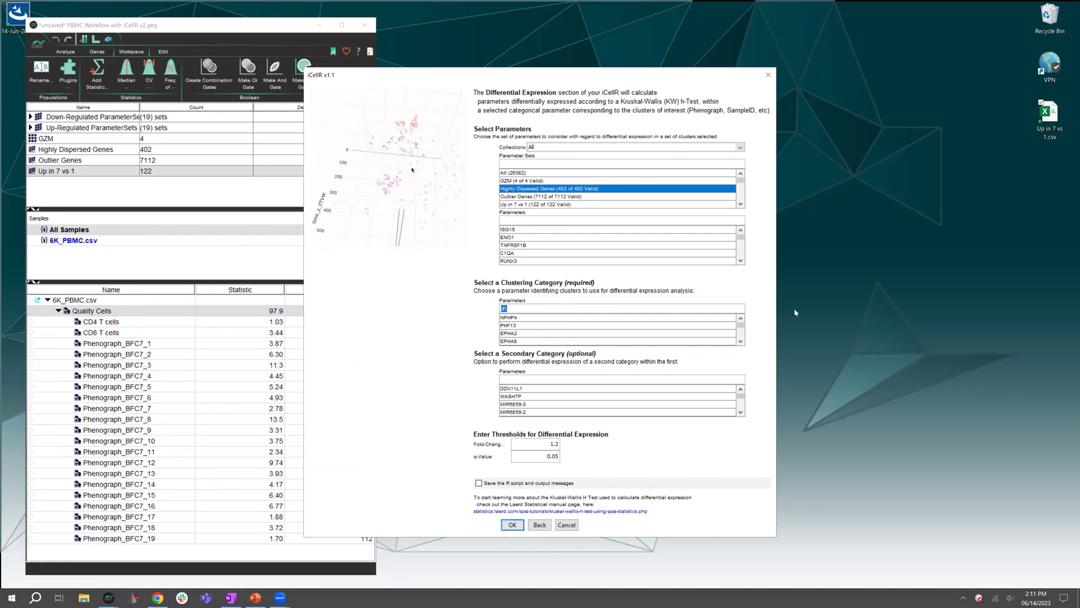
type("e")
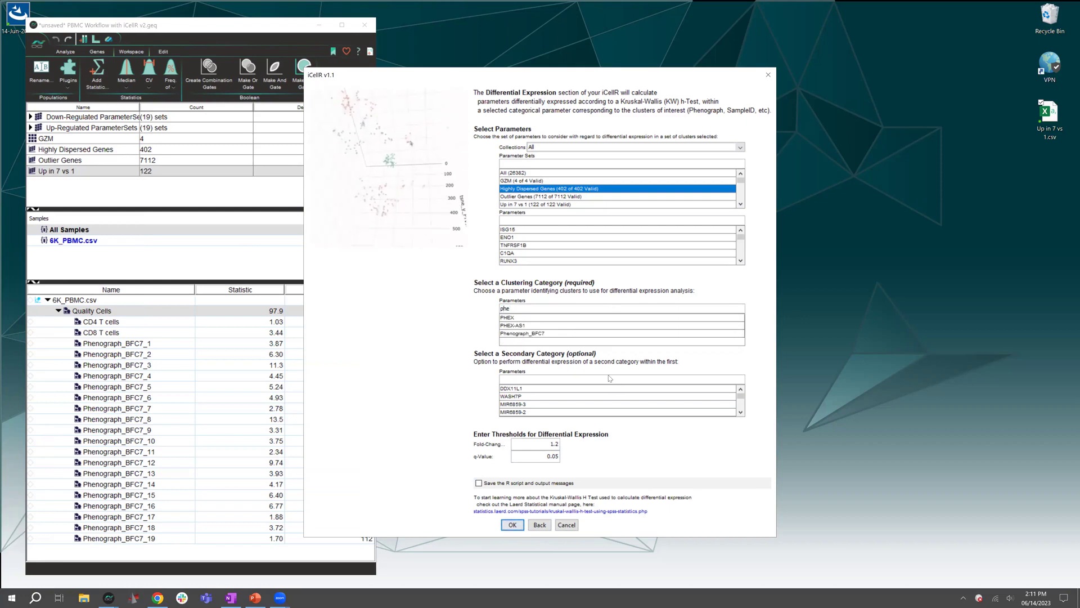
left_click(529, 334)
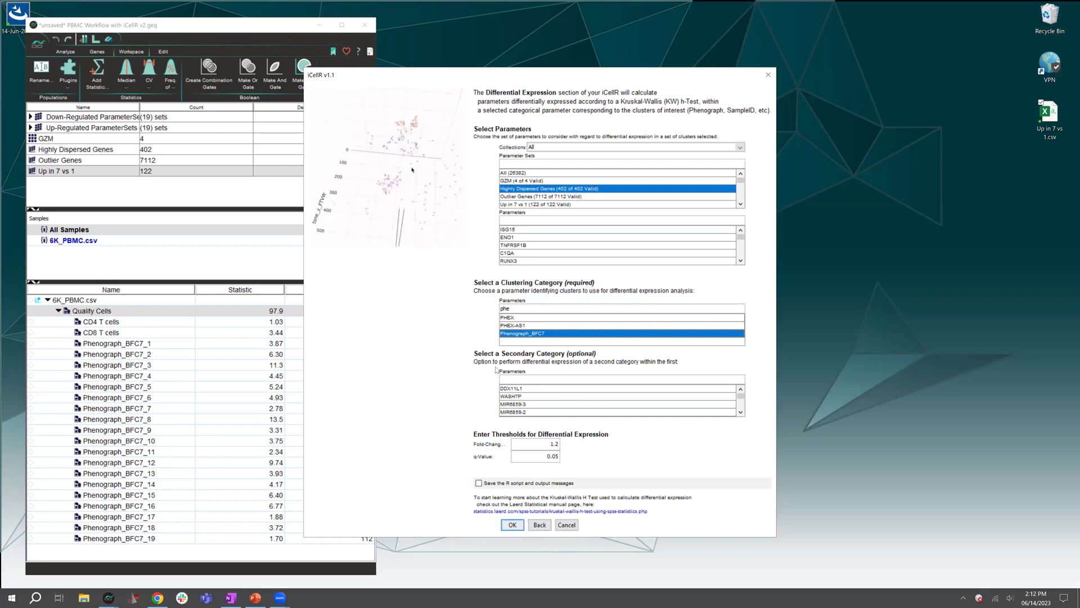
left_click(568, 525)
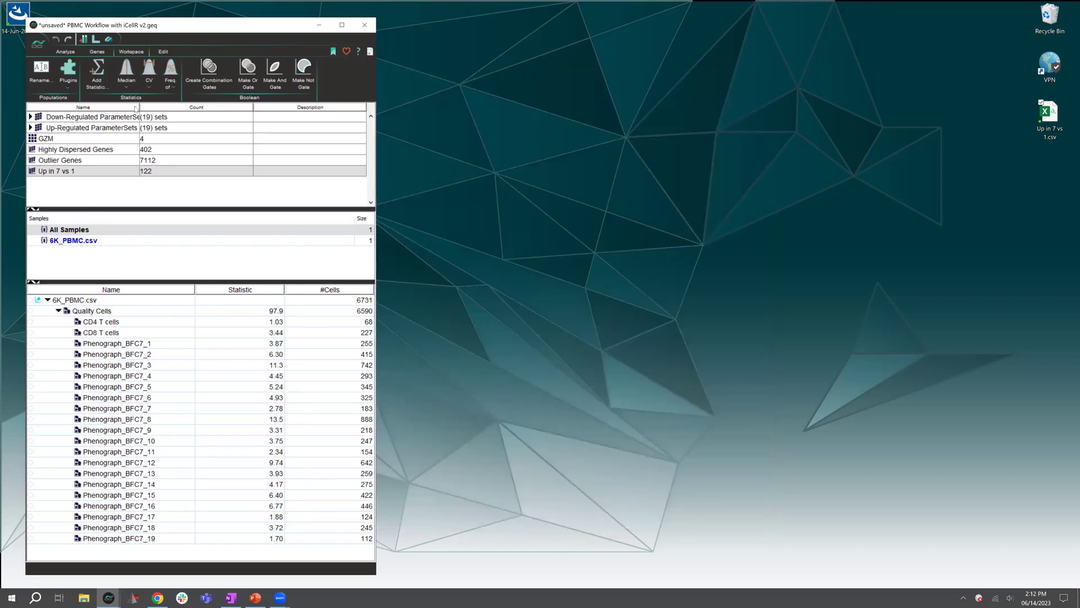
Step: Widen the gene set name column and inspect the down-regulated set for Phenograph_BFC7_14, including its available actions
left_click_drag(141, 107, 263, 116)
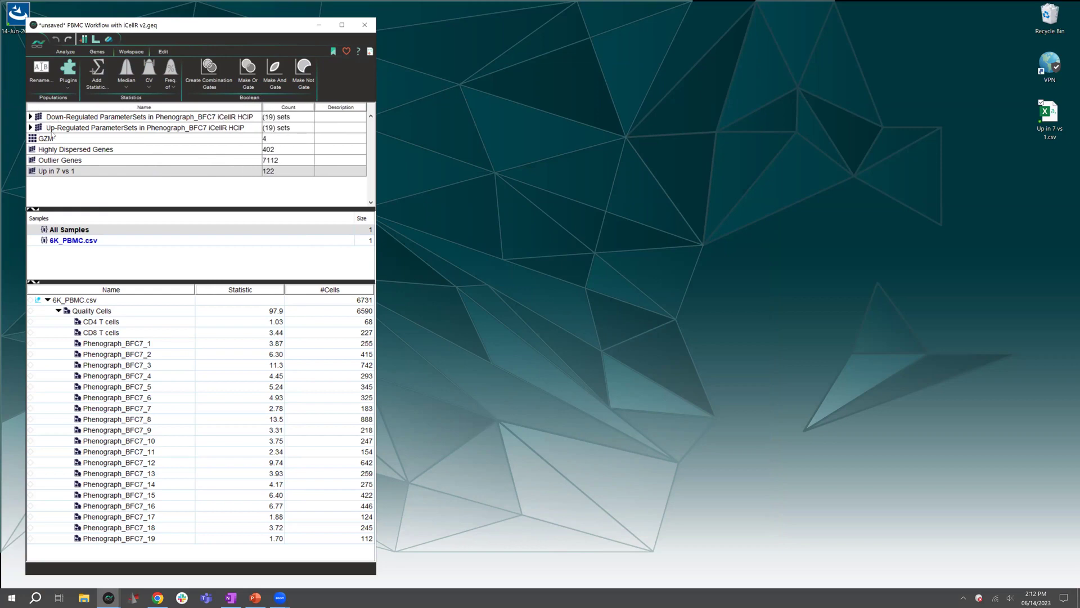
left_click(31, 116)
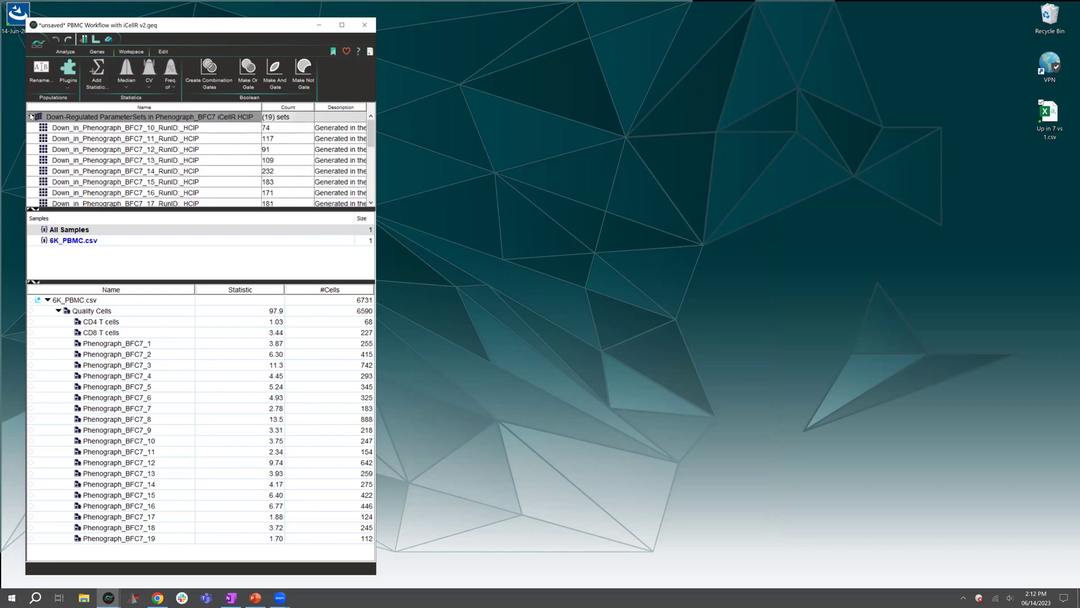
left_click(123, 128)
left_click(125, 137)
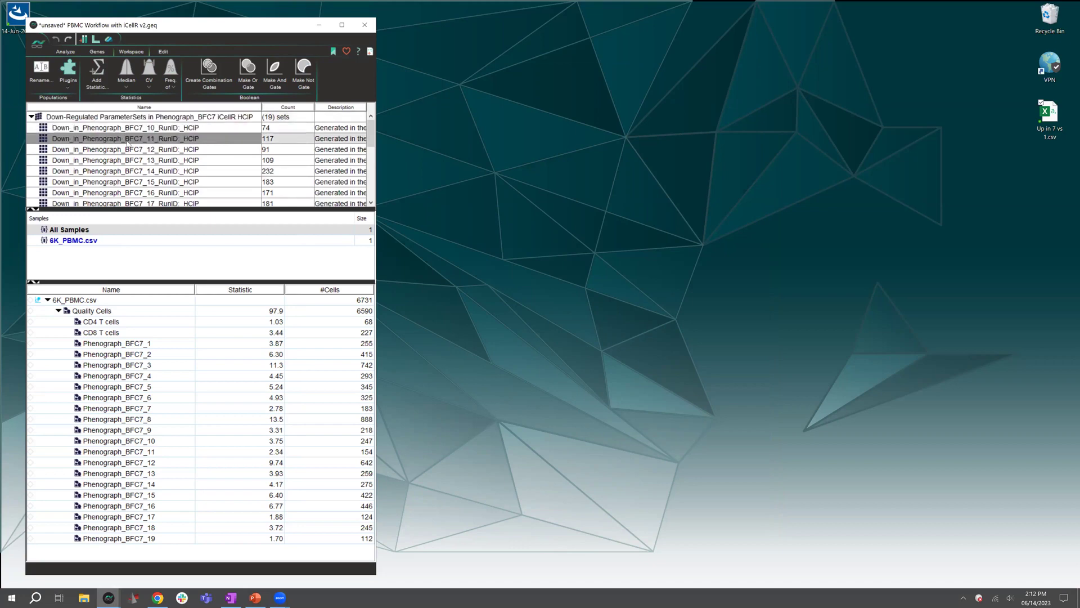
left_click(129, 149)
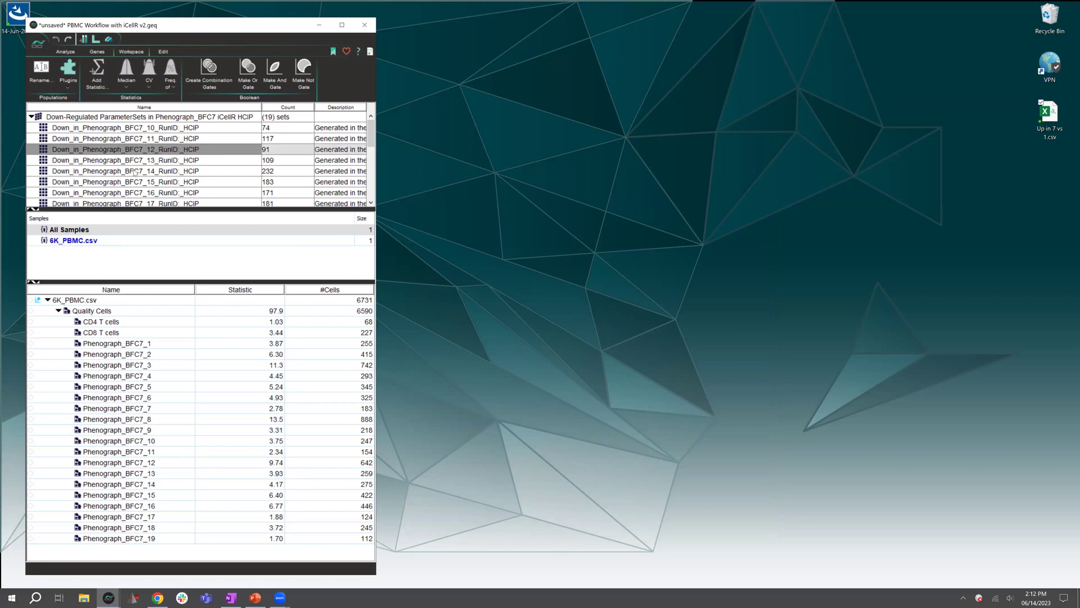
double_click(135, 171)
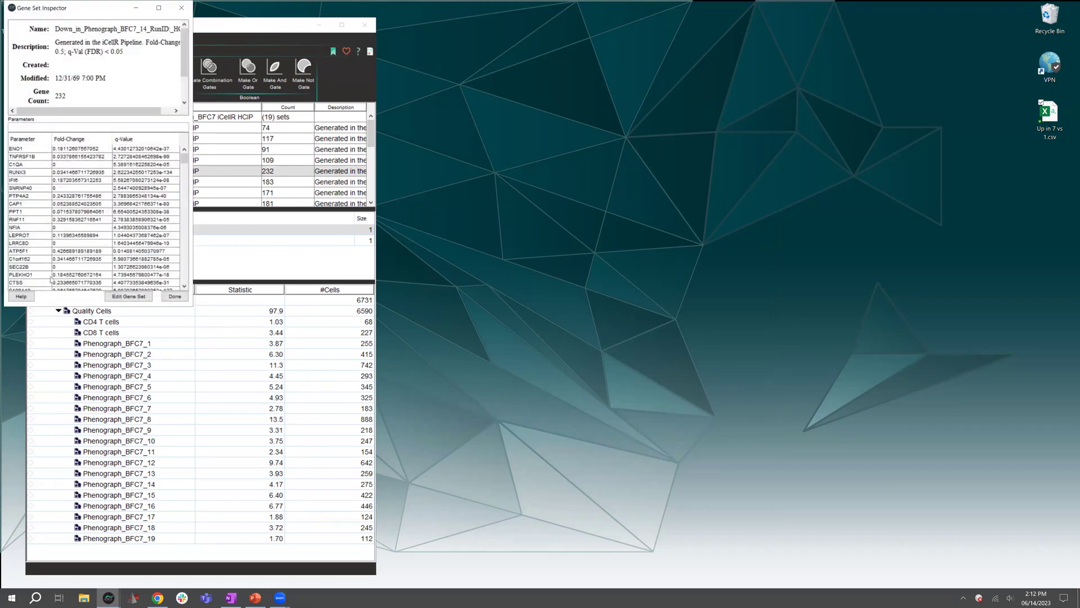
left_click(180, 8)
right_click(145, 173)
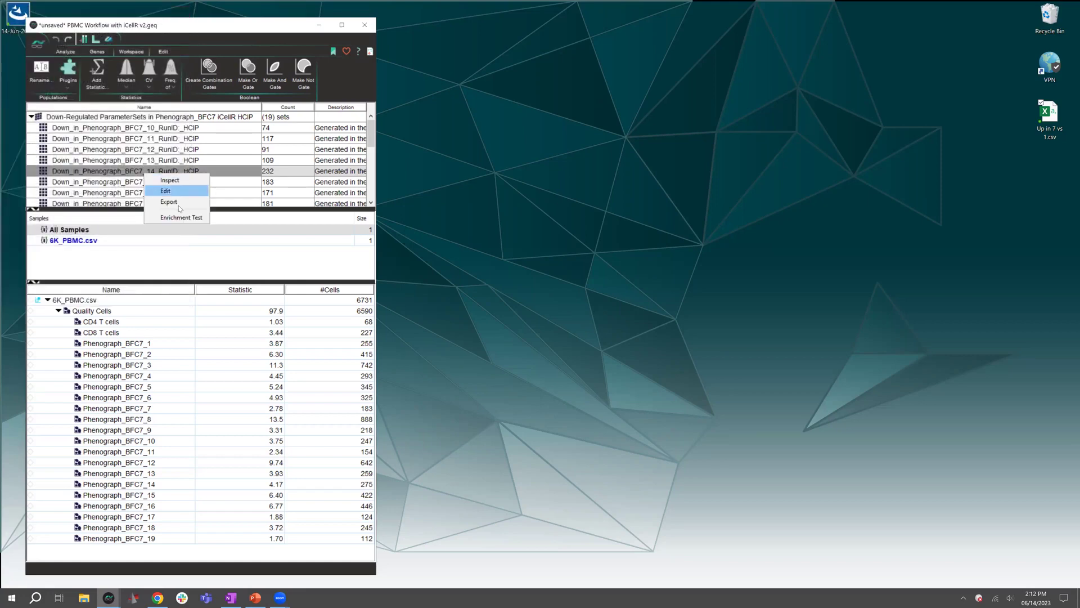
left_click(234, 224)
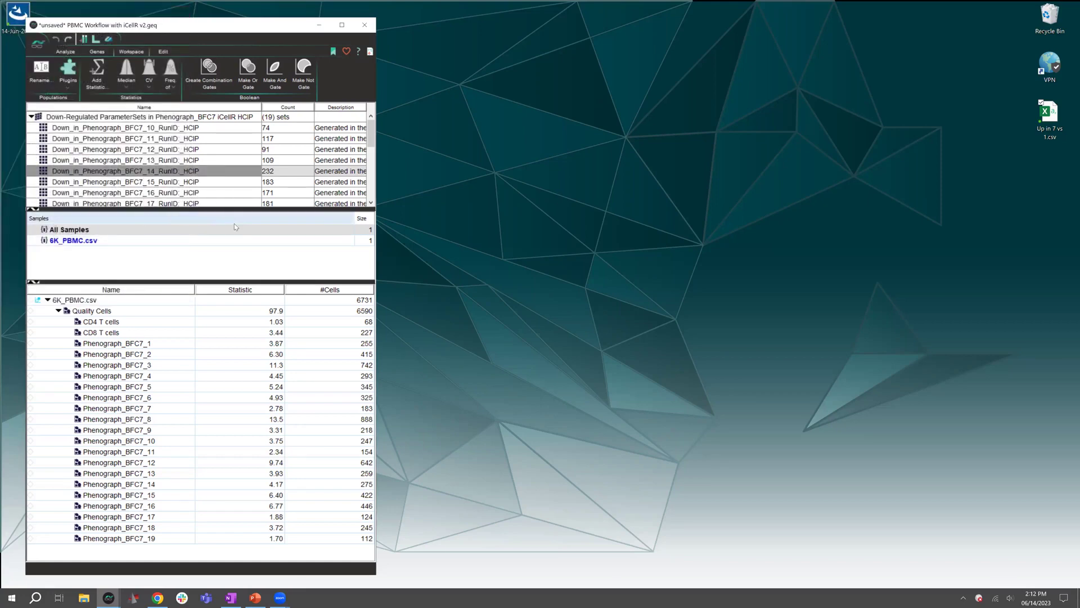
double_click(43, 115)
Step: Look through the up-regulated Phenograph_BFC7 parameter sets for clusters 11 to 14
left_click(60, 129)
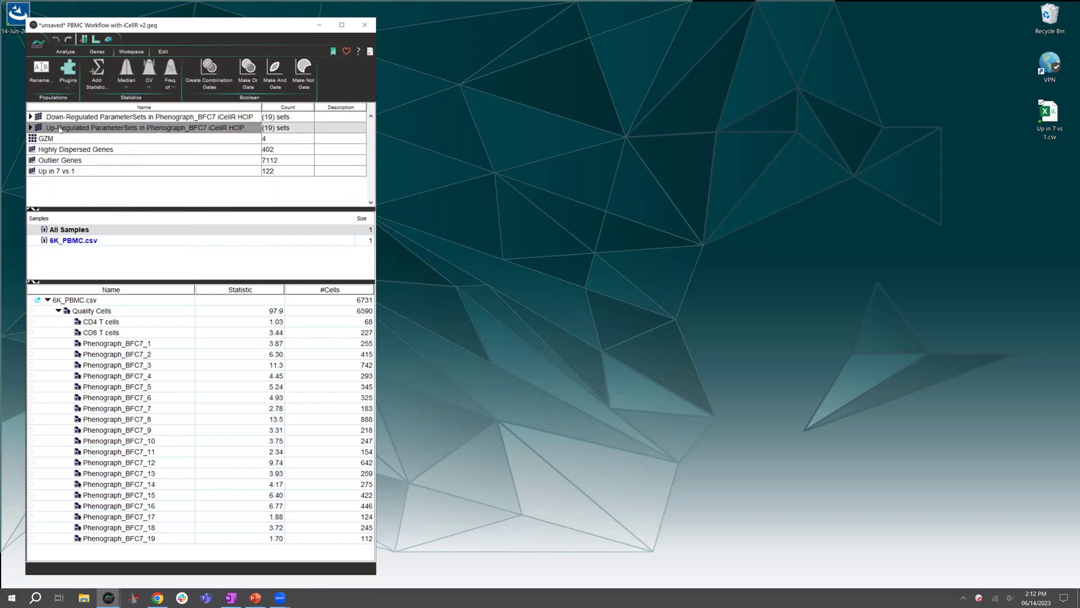
left_click(31, 128)
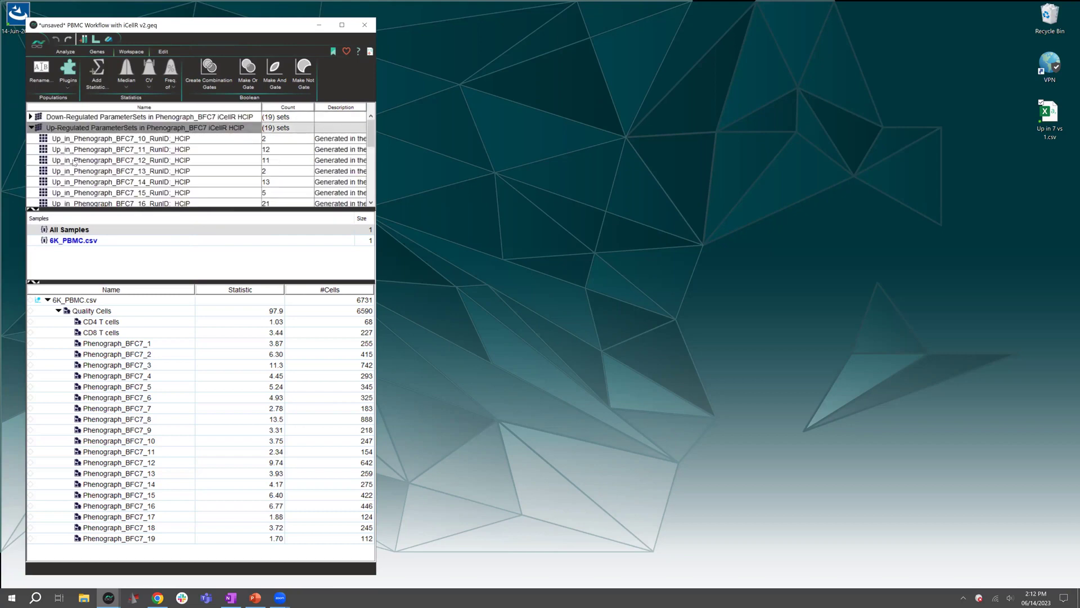
left_click(124, 149)
left_click(138, 171)
left_click(140, 182)
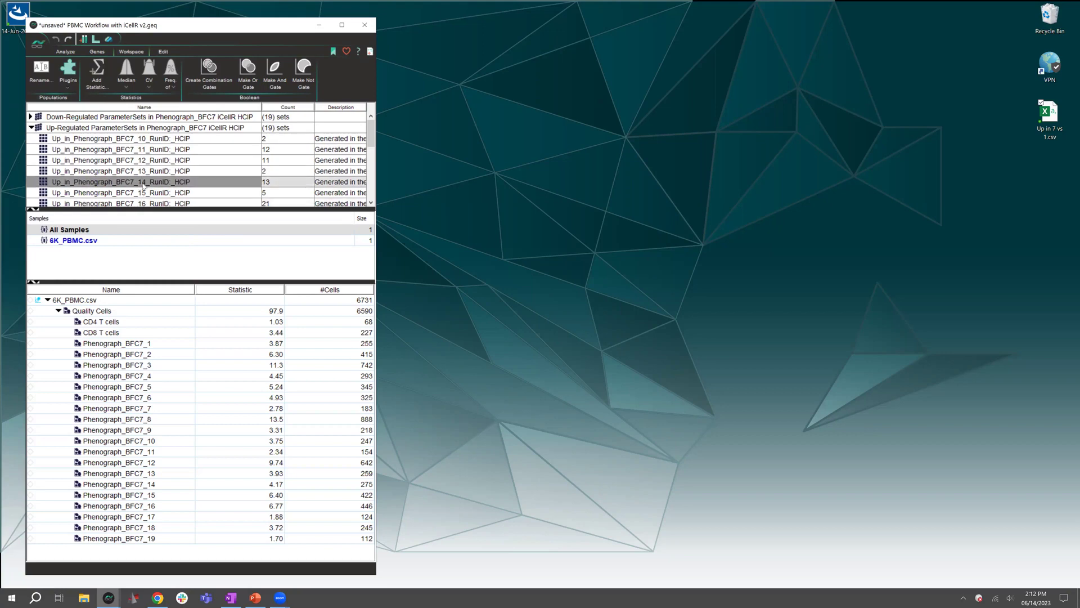
Step: Try to add an up-regulated gene set to 6K_PBMC.csv, and collapse the up-regulated collection
left_click_drag(142, 159, 157, 303)
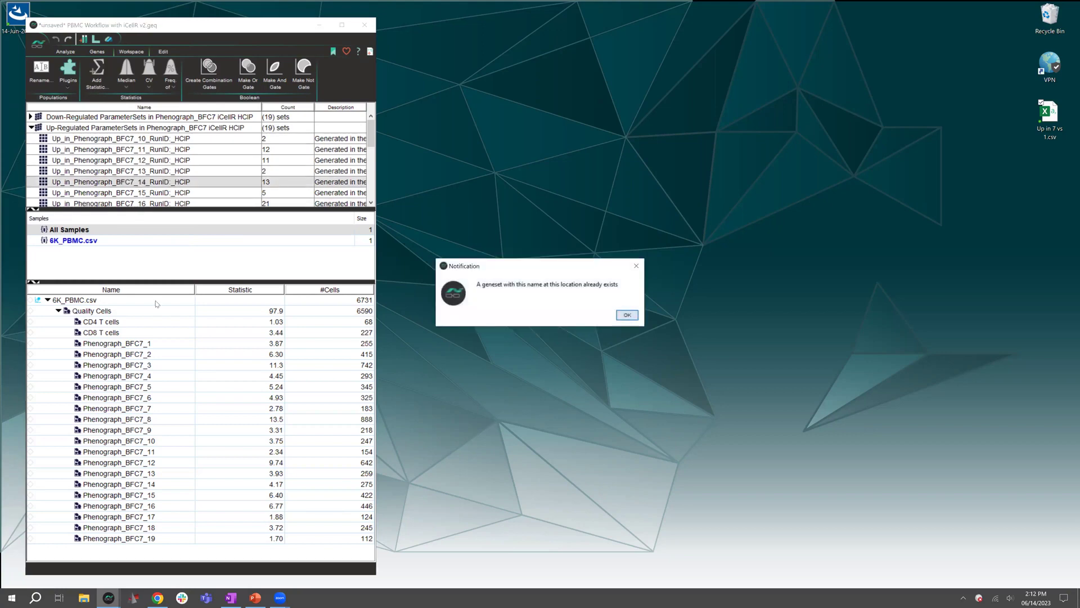
left_click(637, 266)
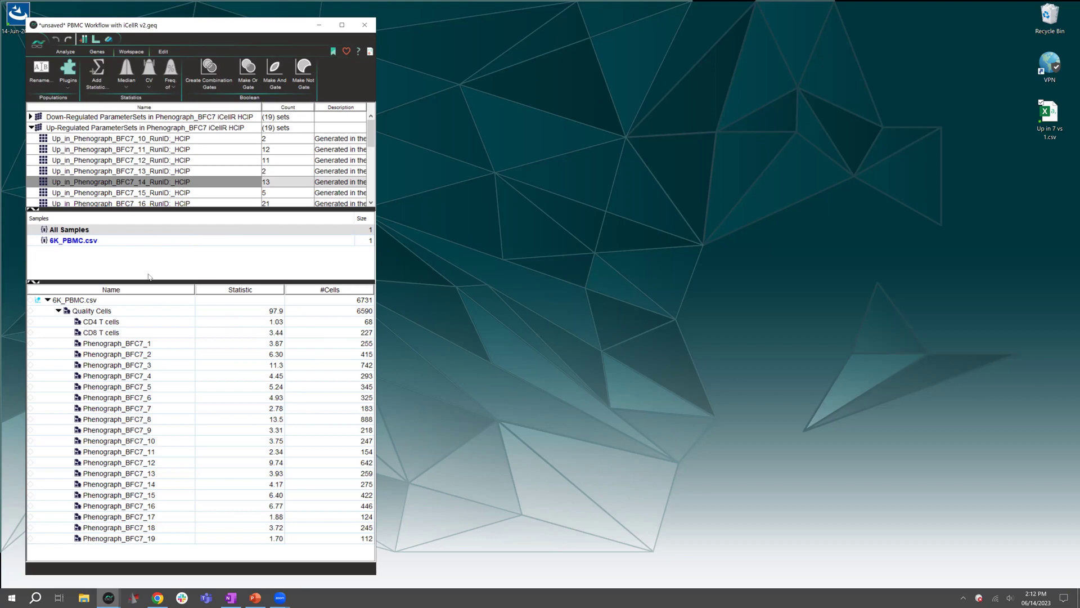
left_click(31, 128)
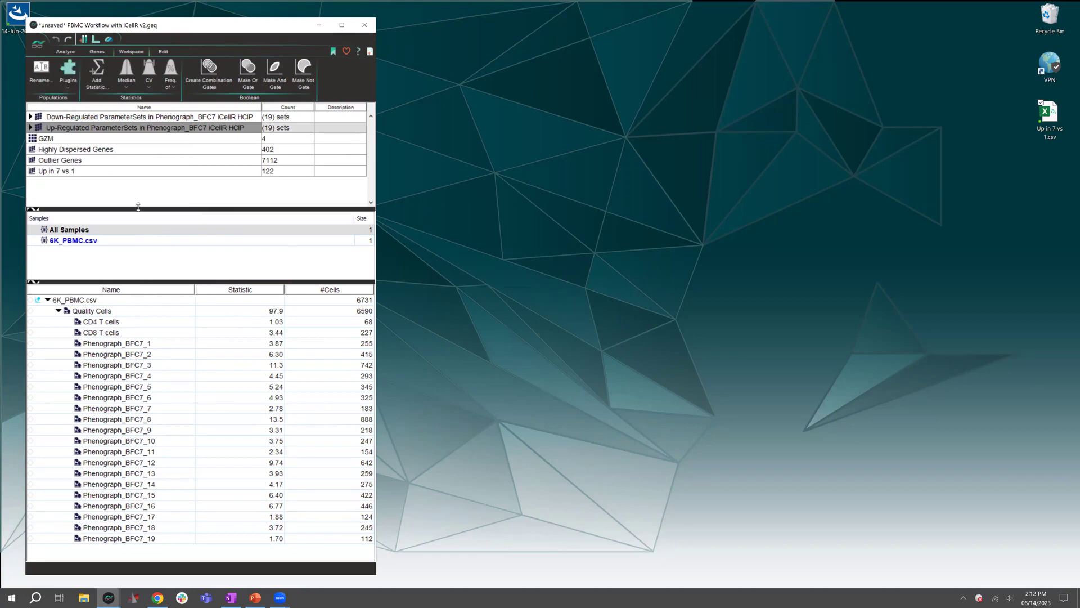
Step: Minimize the iCellR workspace and bring up PBMC Workflow with Seurat.geq, repositioning and narrowing its window
left_click_drag(138, 207, 138, 203)
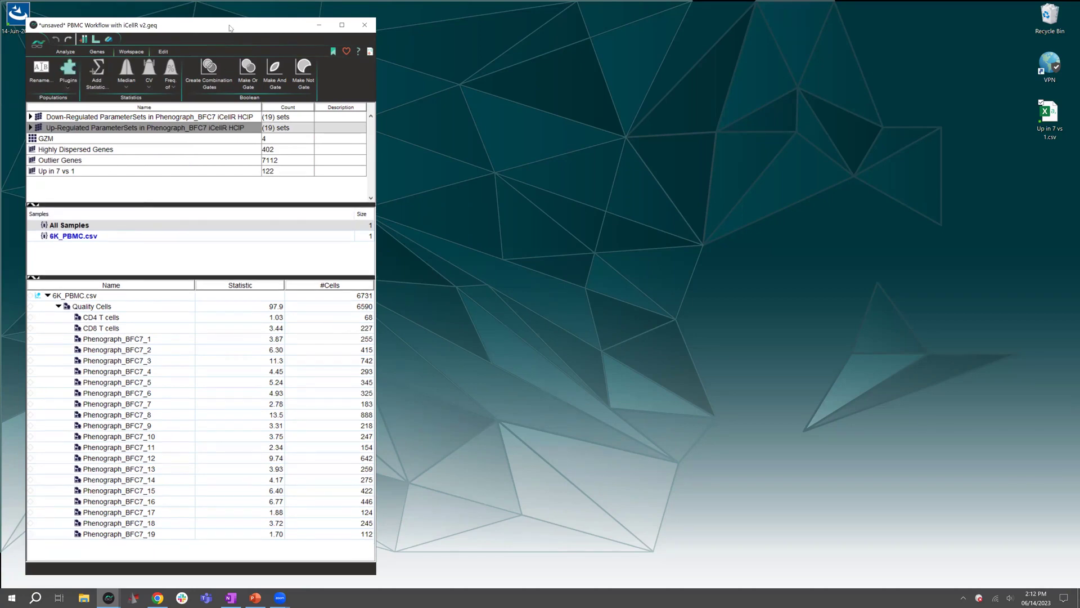
left_click_drag(227, 37, 225, 37)
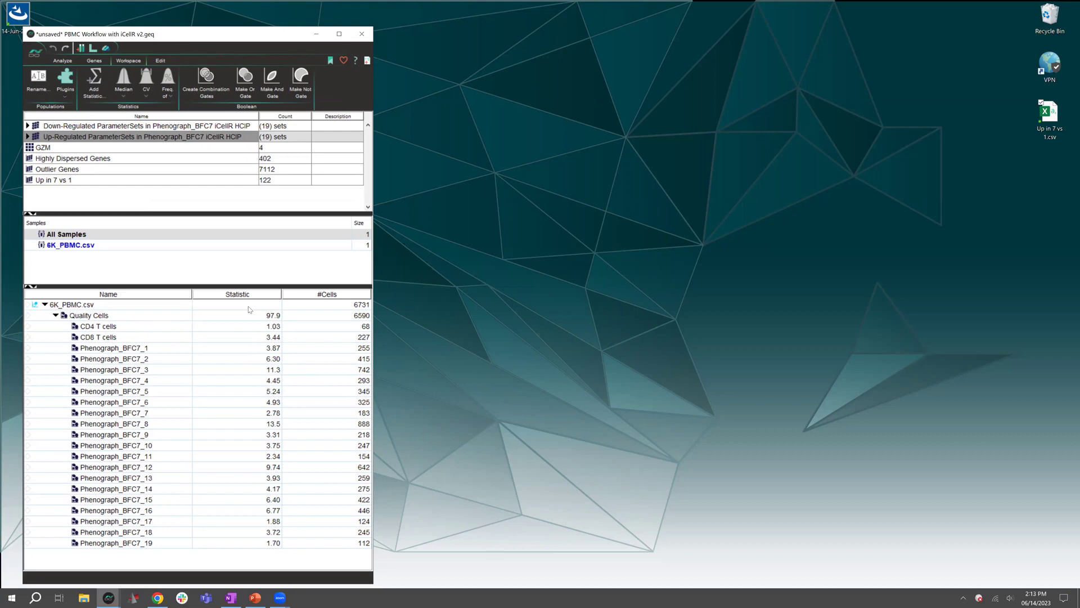
left_click(316, 34)
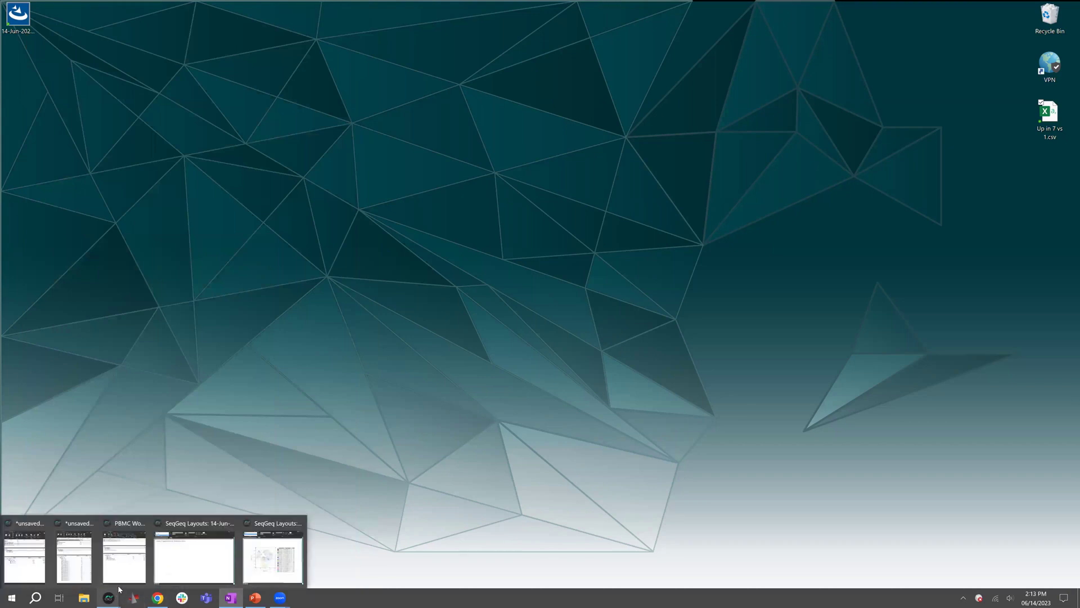
left_click(108, 597)
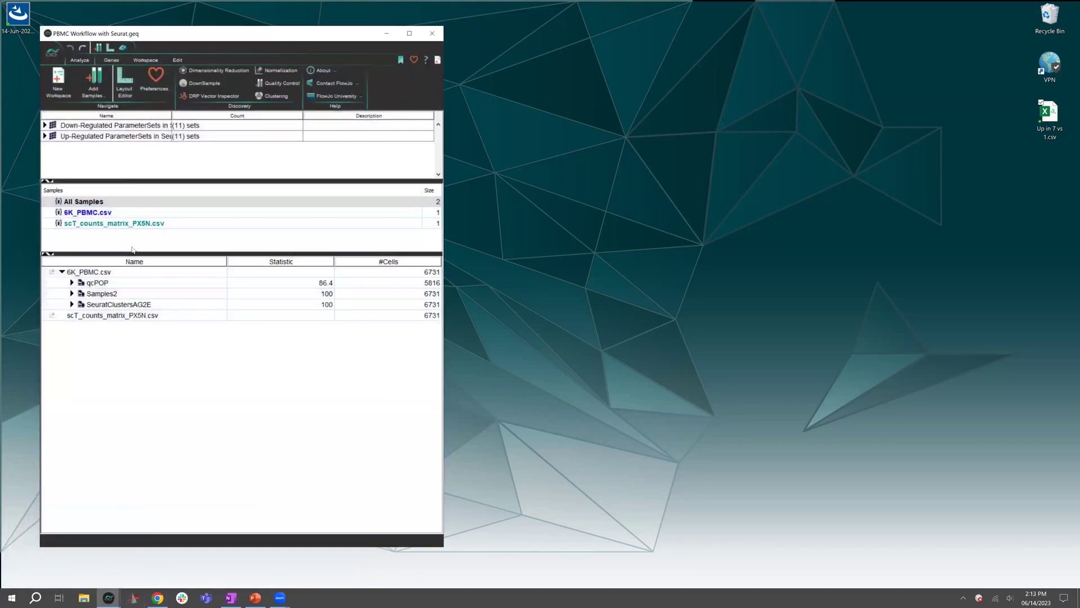
left_click_drag(156, 37, 136, 35)
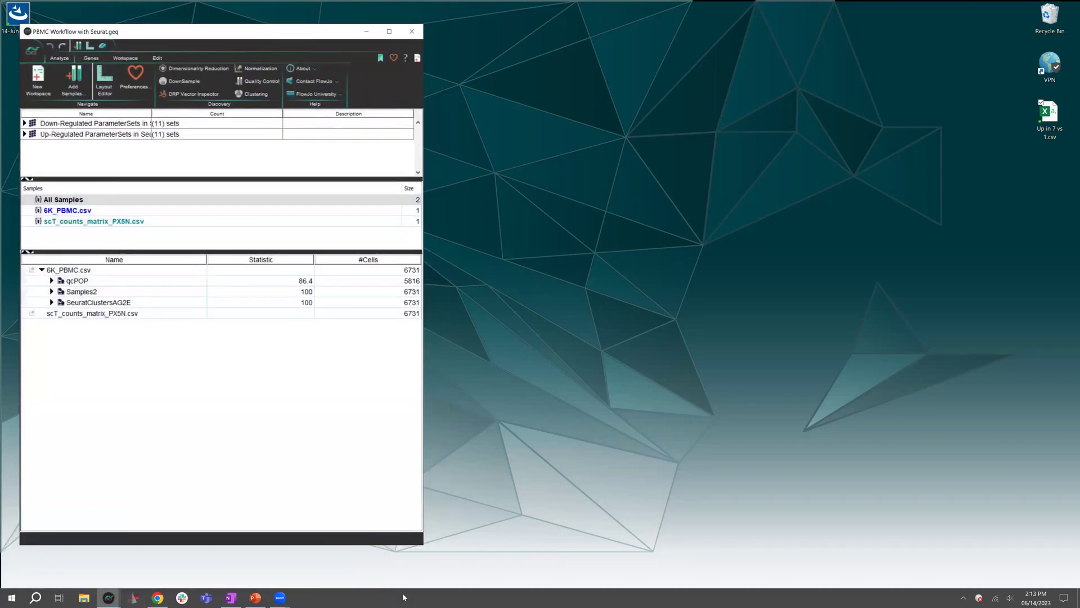
left_click_drag(389, 557, 393, 554)
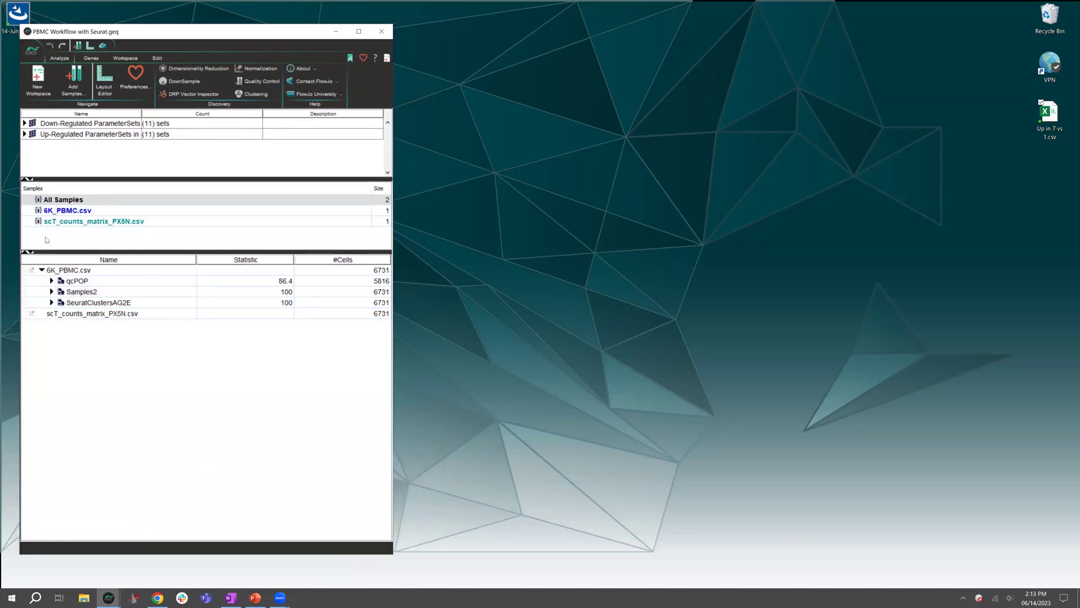
Step: Review the Seurat Pipeline plugin settings for 6K_PBMC.csv, and close them without running the analysis
left_click(77, 270)
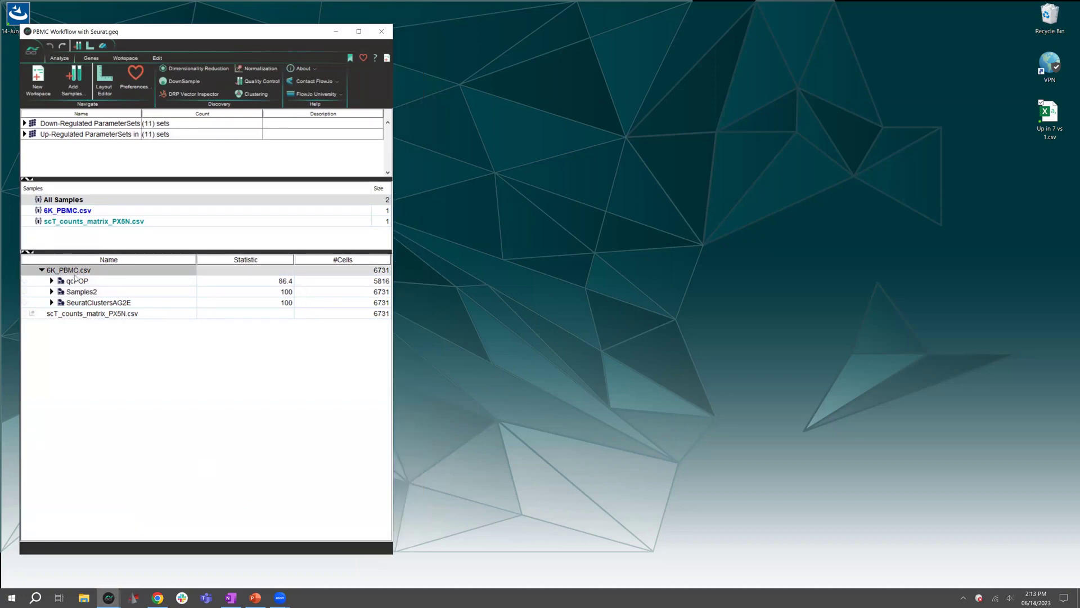
left_click(125, 58)
left_click(62, 79)
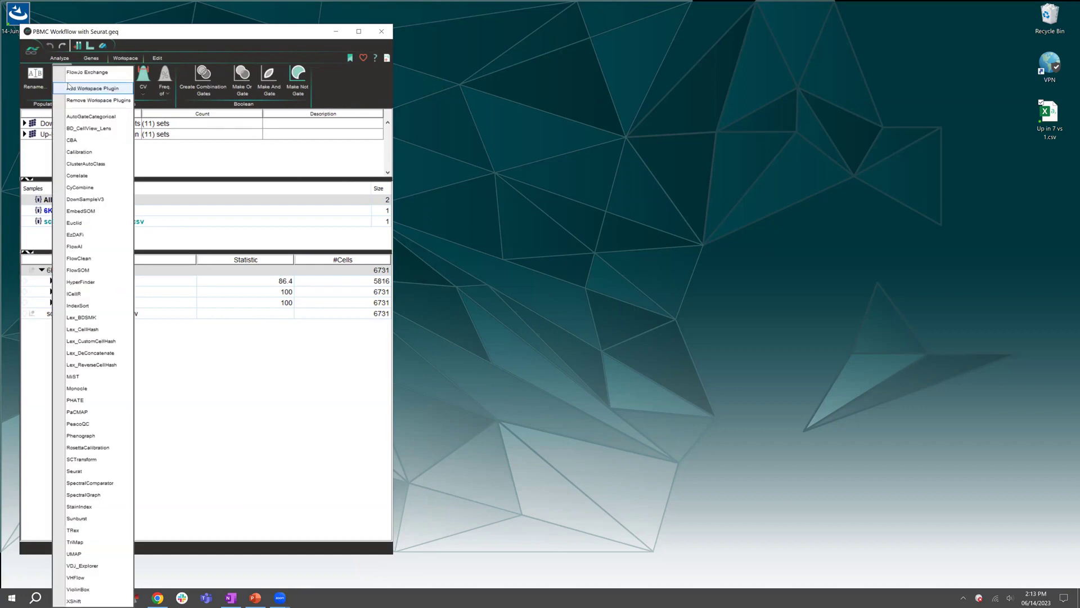
left_click(81, 472)
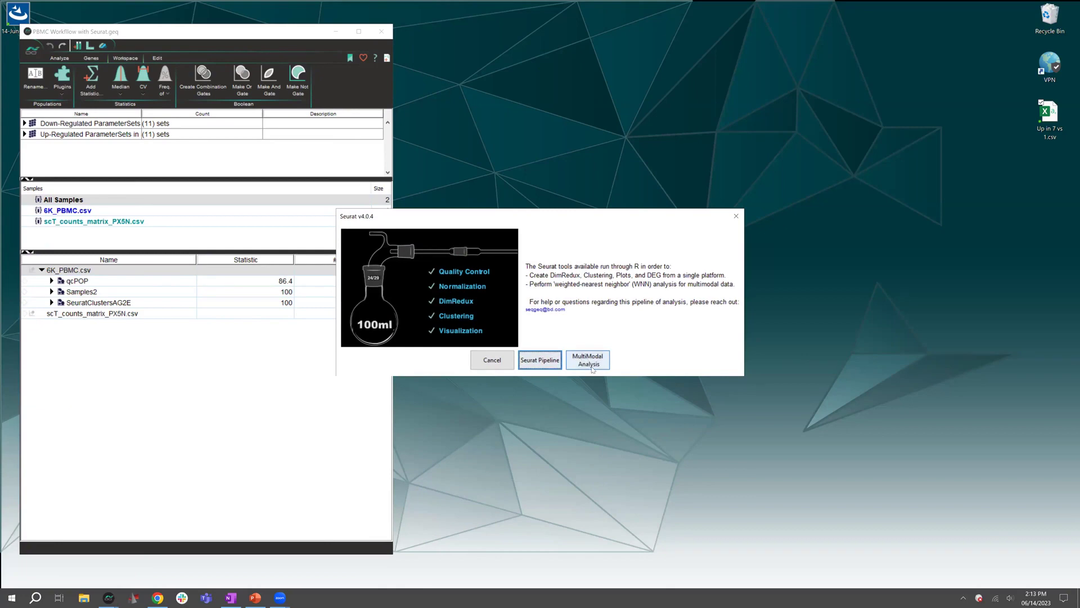
left_click(551, 362)
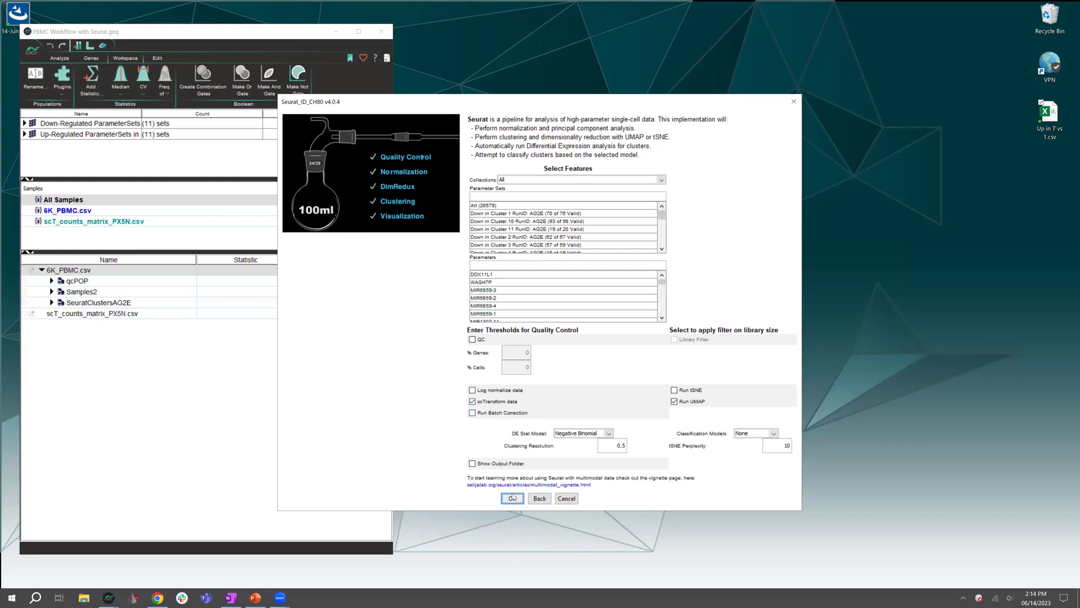
left_click(794, 102)
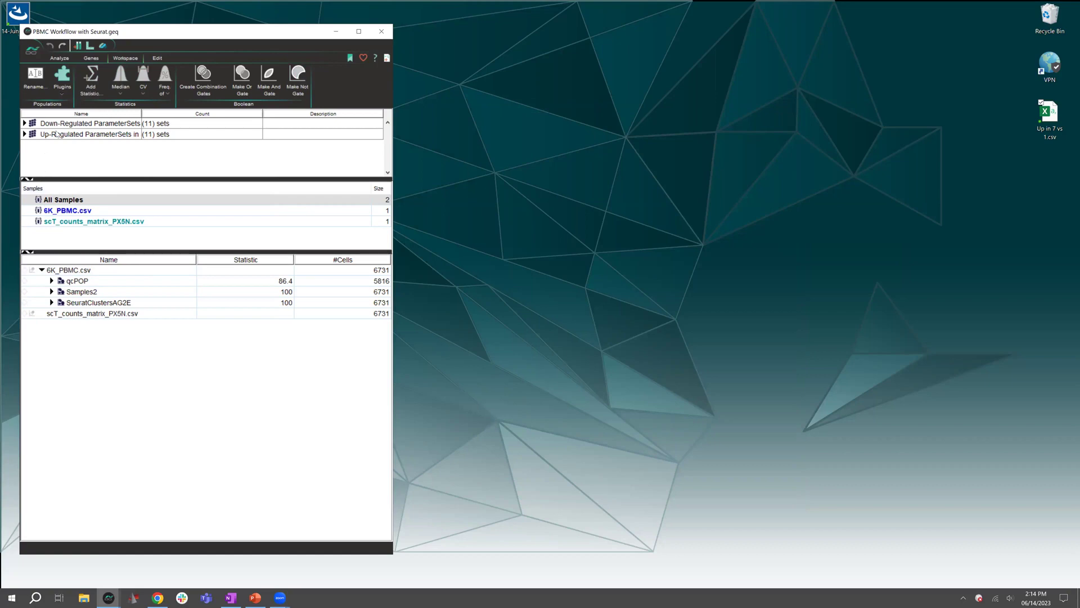
Step: Expand SeuratClustersAG2E and look through the down-regulated and up-regulated parameter sets generated for its clusters
left_click(51, 303)
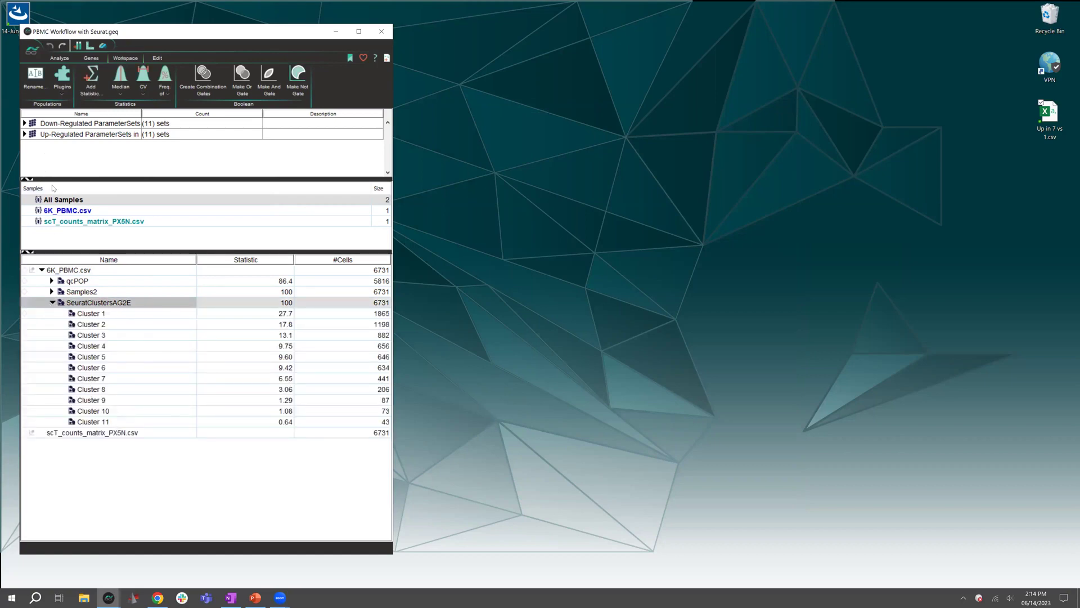
left_click(27, 124)
scroll(39, 149, "down", 3)
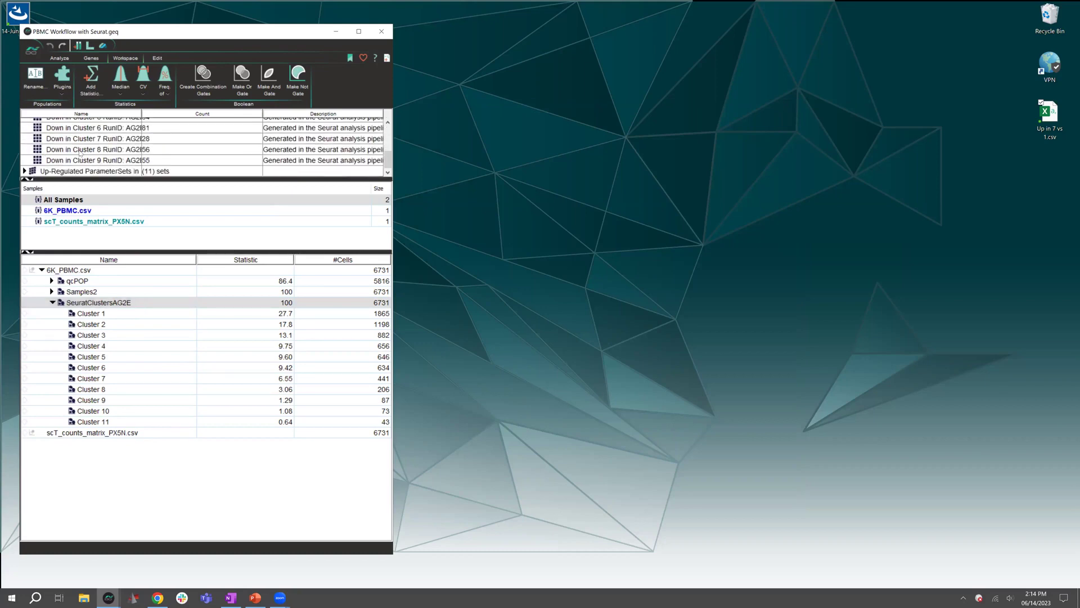
left_click(26, 172)
scroll(88, 172, "down", 4)
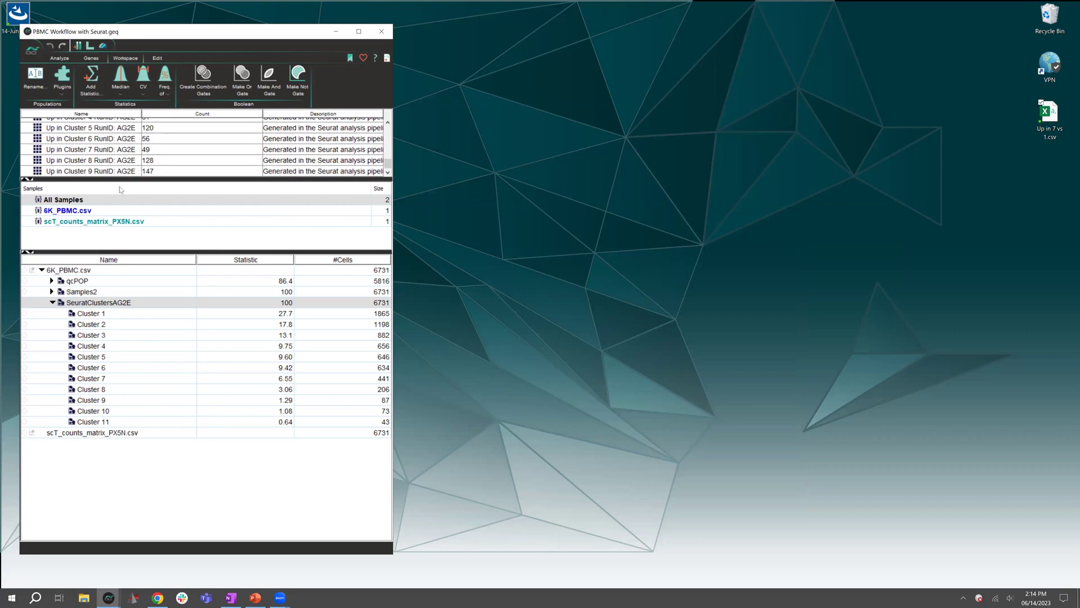
Step: Look through the workspace's saved Seurat layouts in the Layout Editor, and enlarge the window to view the whole Seurat Images AG2E heatmap
left_click(90, 46)
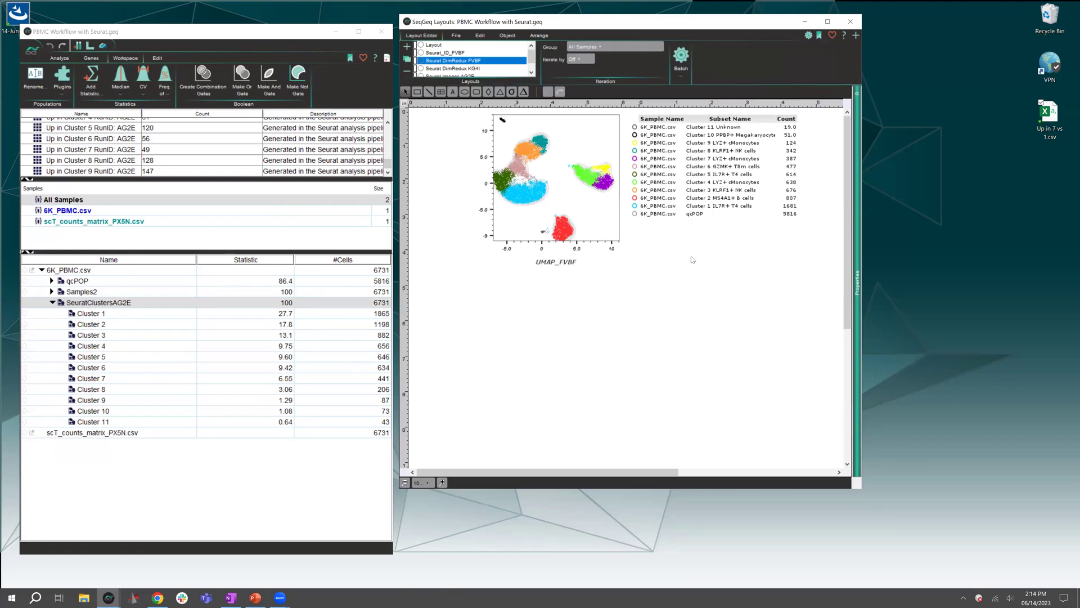
left_click(444, 53)
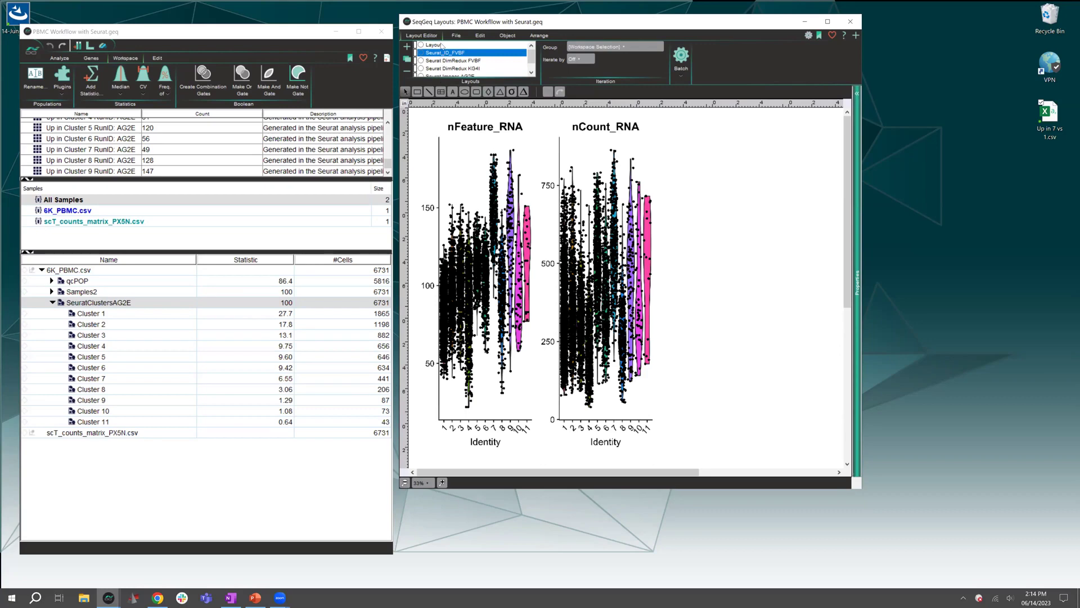
left_click(442, 45)
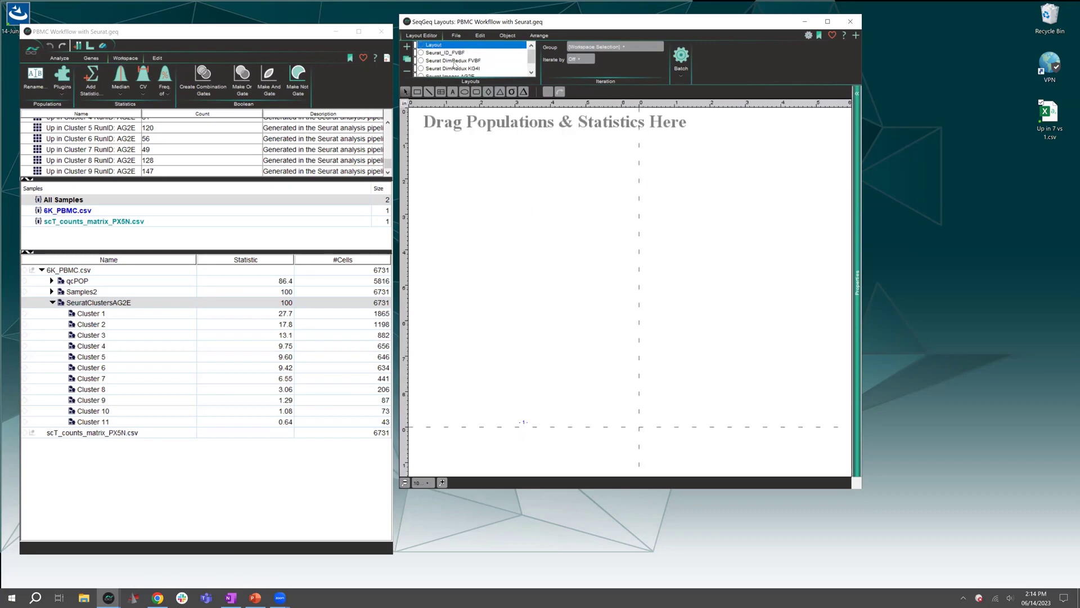
left_click(453, 61)
left_click(460, 69)
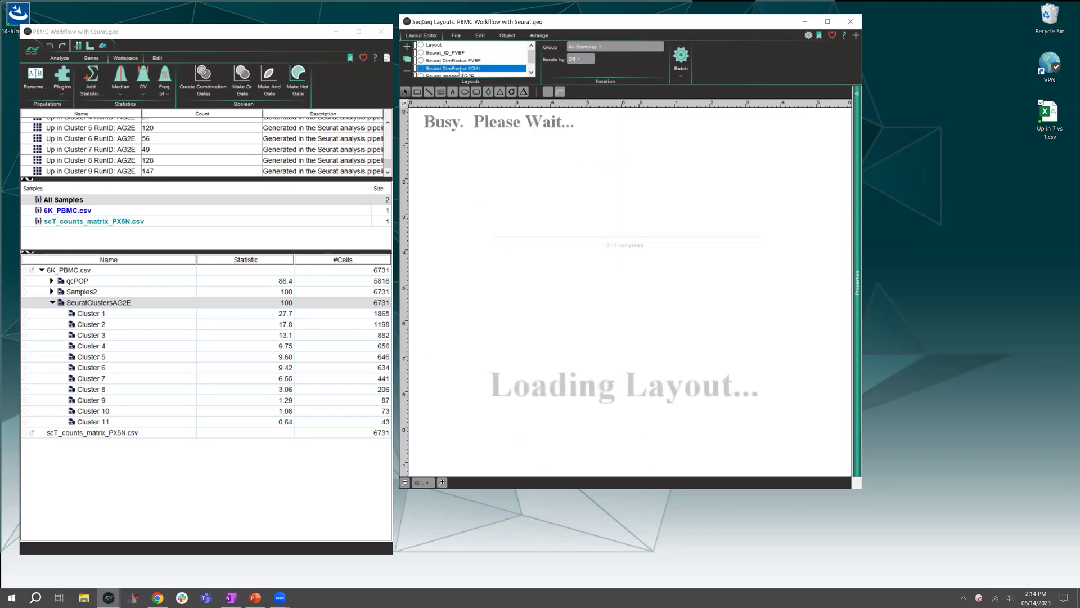
left_click(467, 75)
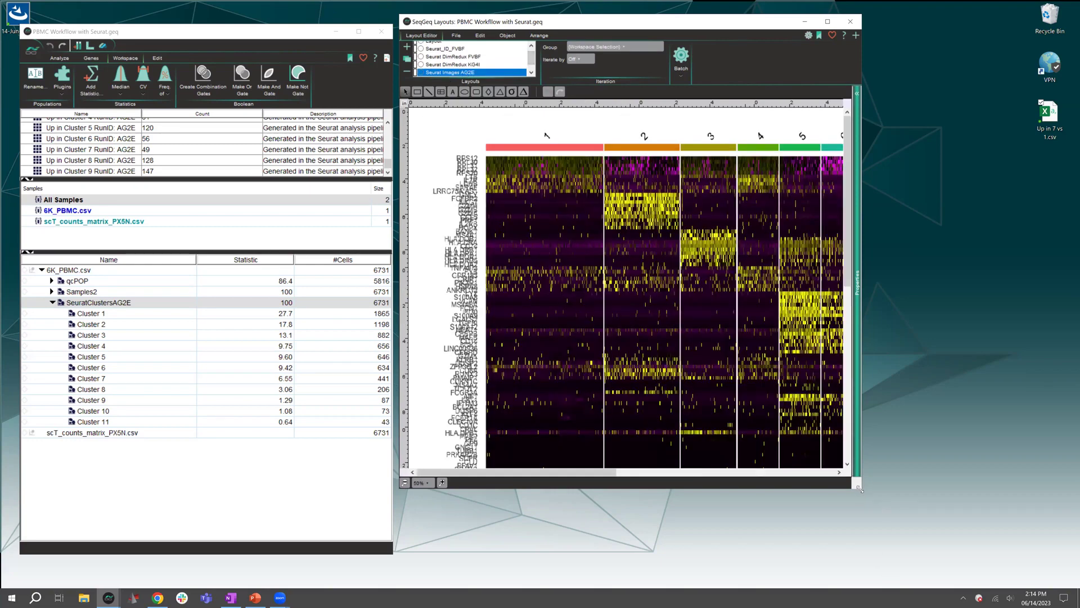
left_click_drag(859, 490, 1044, 569)
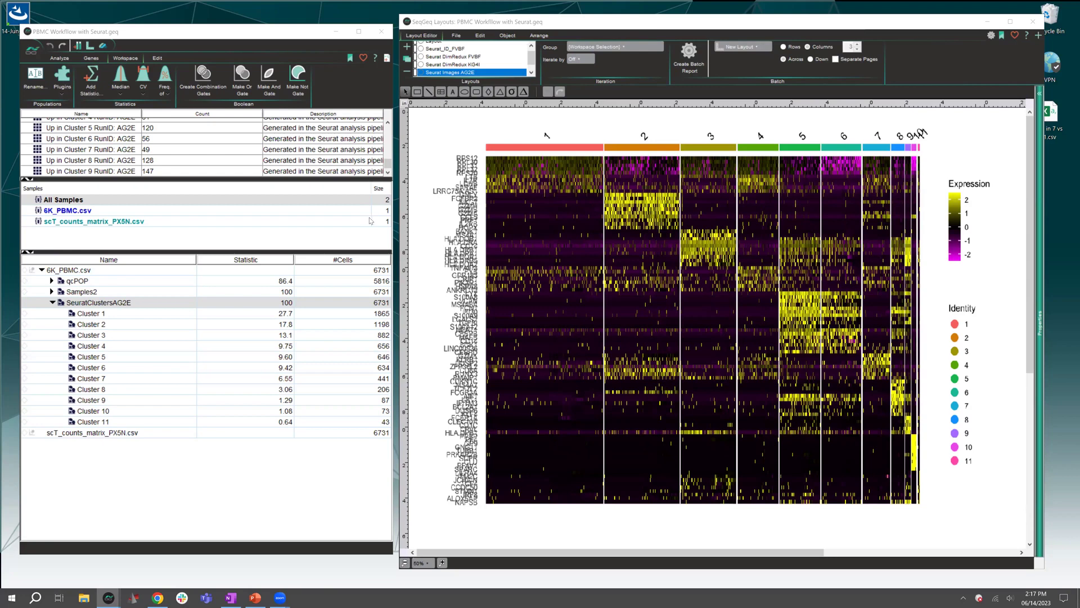
Step: Switch to the Intro to SeqGeq presentation in PowerPoint and start the slide show from its title slide
left_click(255, 597)
scroll(162, 397, "up", 2)
scroll(162, 396, "up", 10)
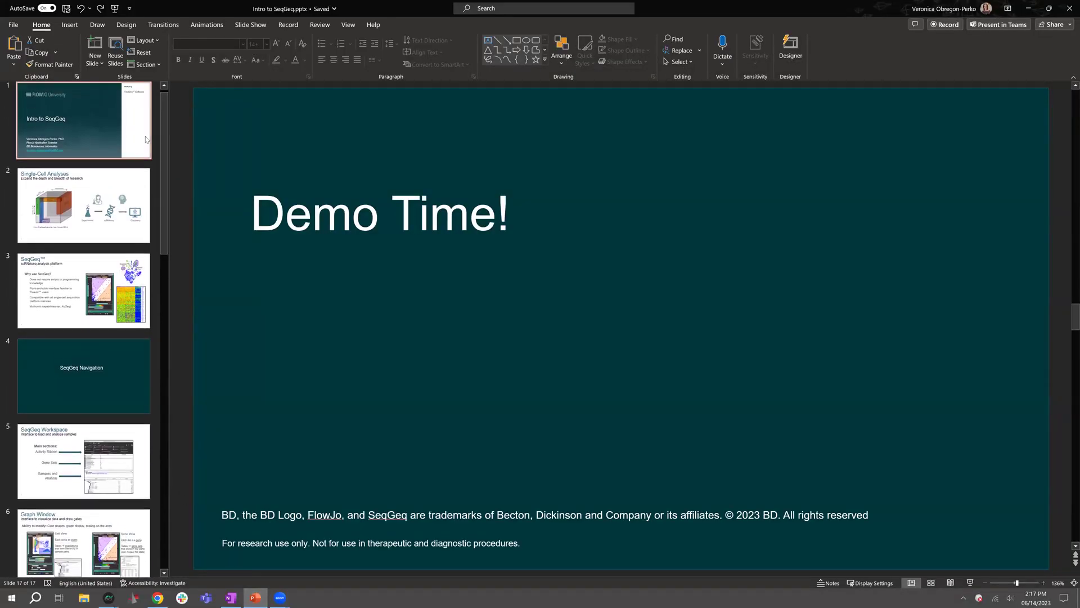
left_click(146, 139)
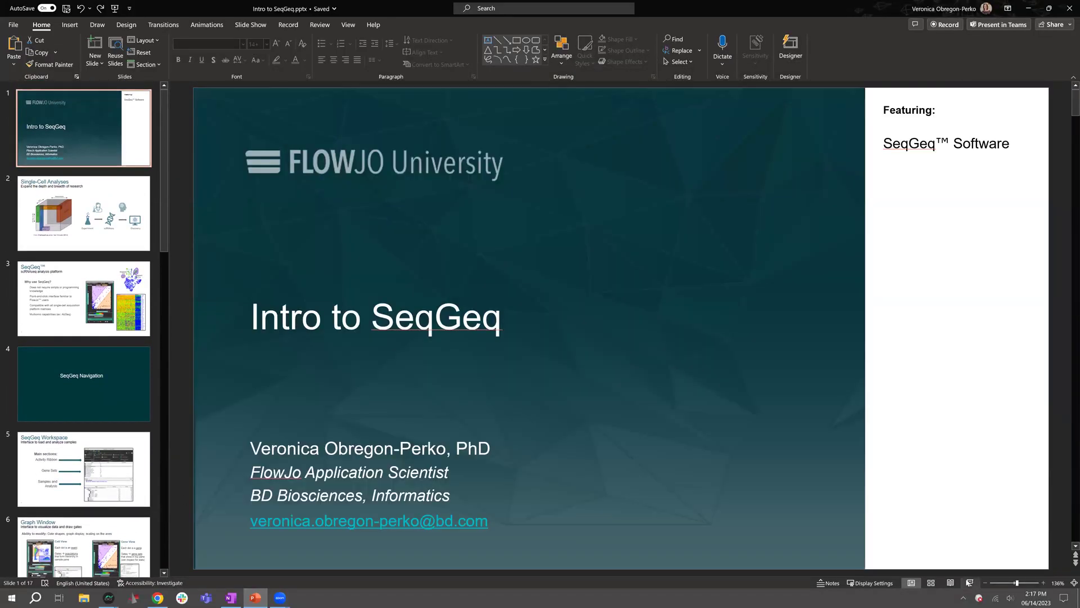
left_click(970, 583)
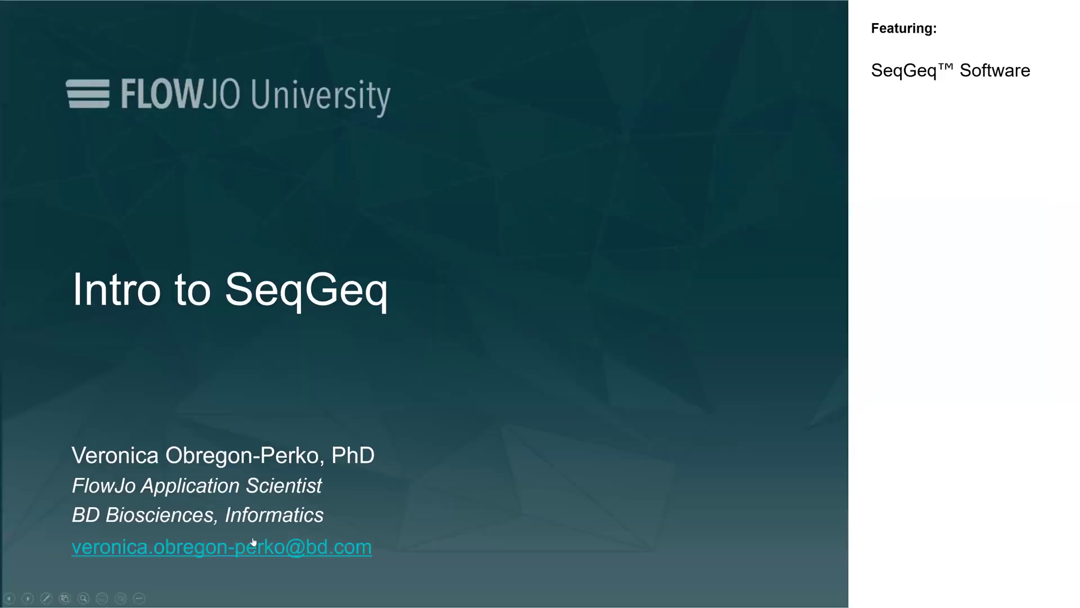